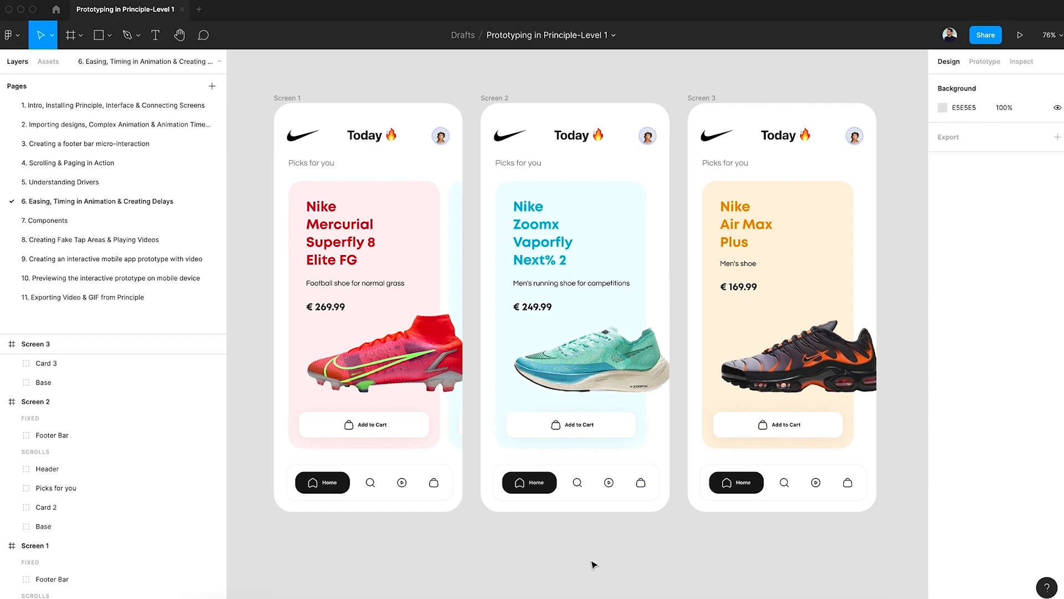
Switch to Principle and review Screen 1's Footer Bar, Header, Picks for you, Card 1 and Card 2 groups.
click(555, 594)
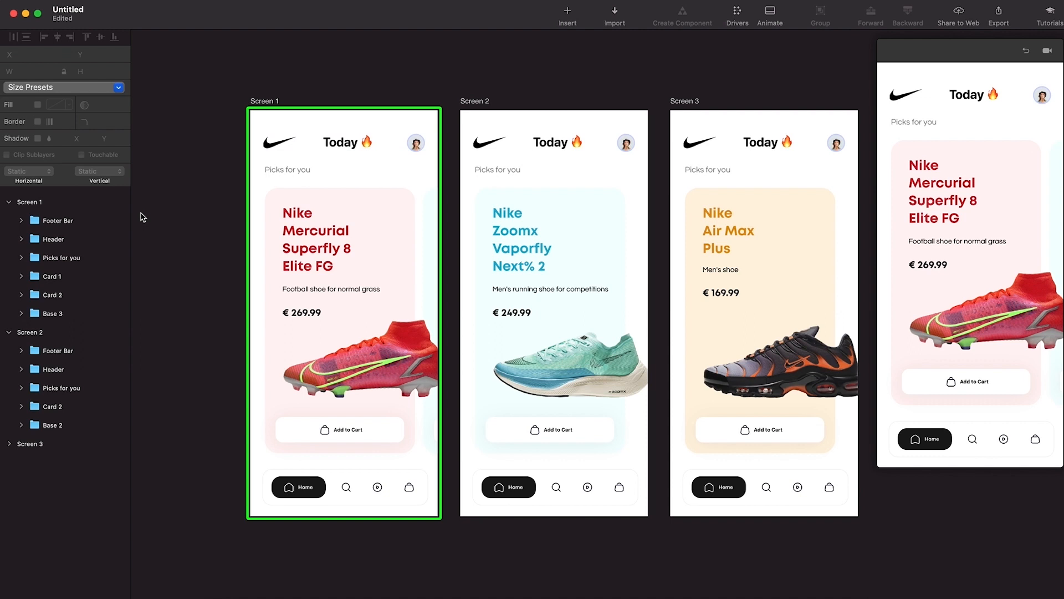
click(66, 220)
click(65, 238)
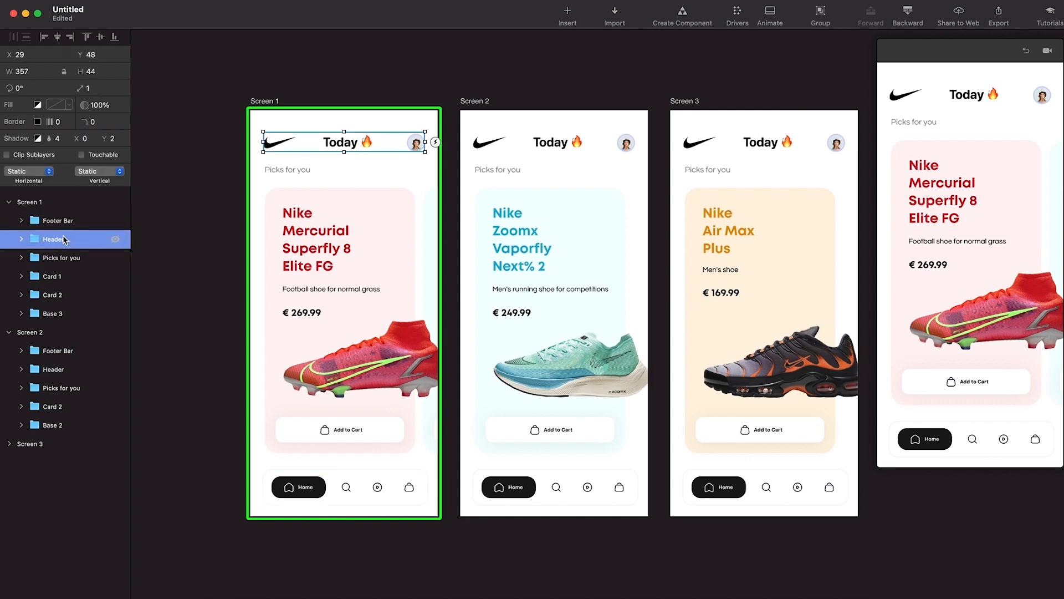
click(69, 258)
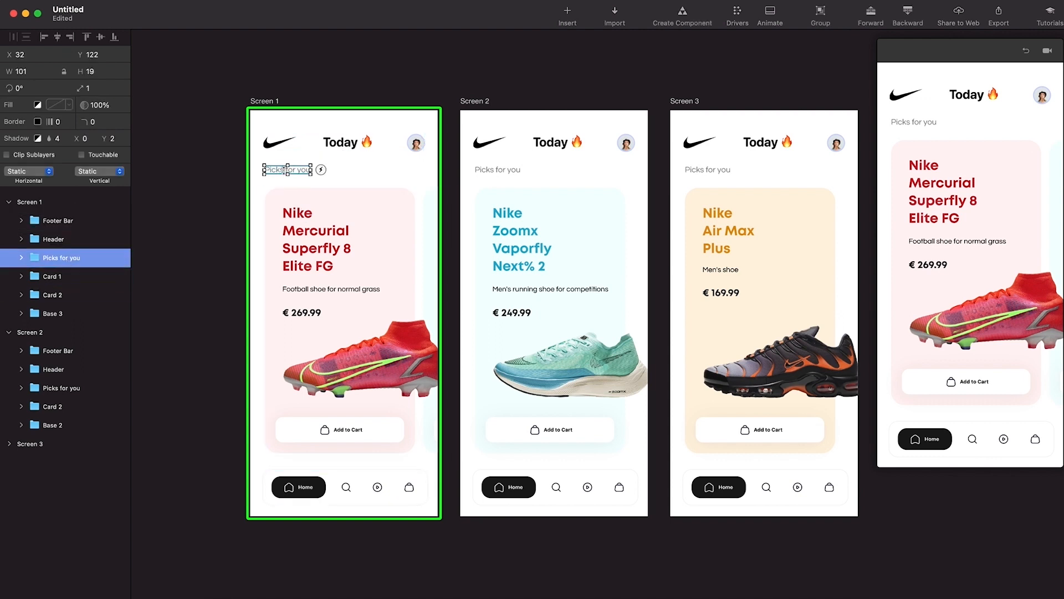
click(55, 277)
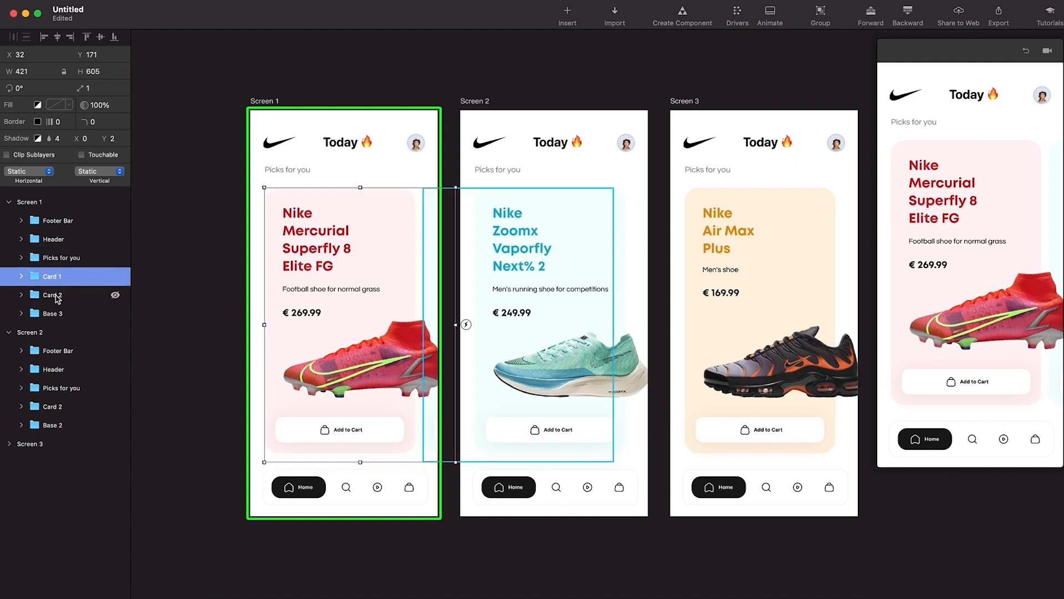
click(57, 296)
Rename Screen 1's Base 3 group to Base and delete the Card 2 group from that screen.
double_click(52, 313)
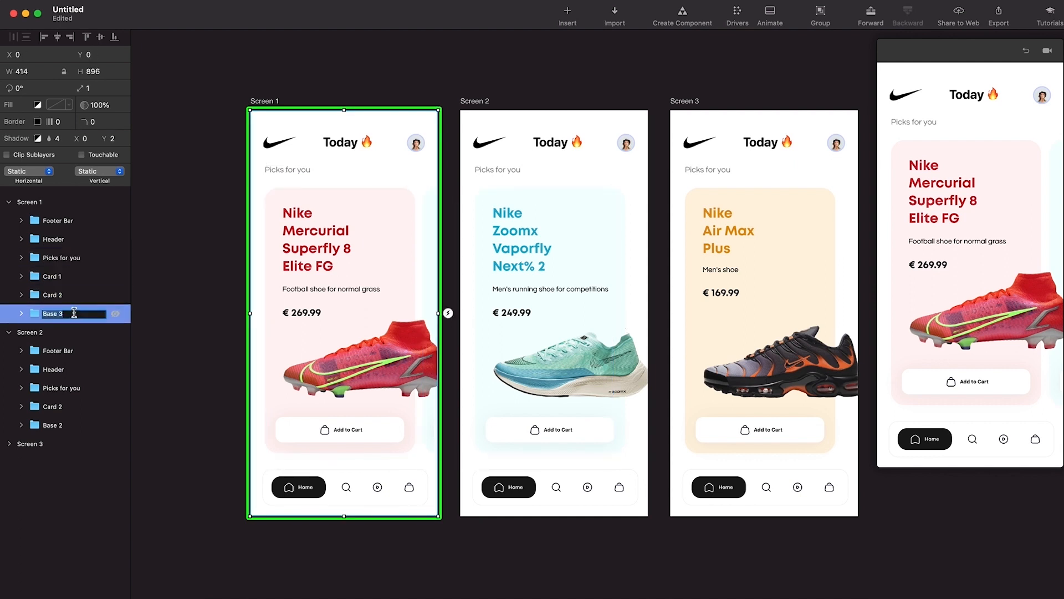
key(Return)
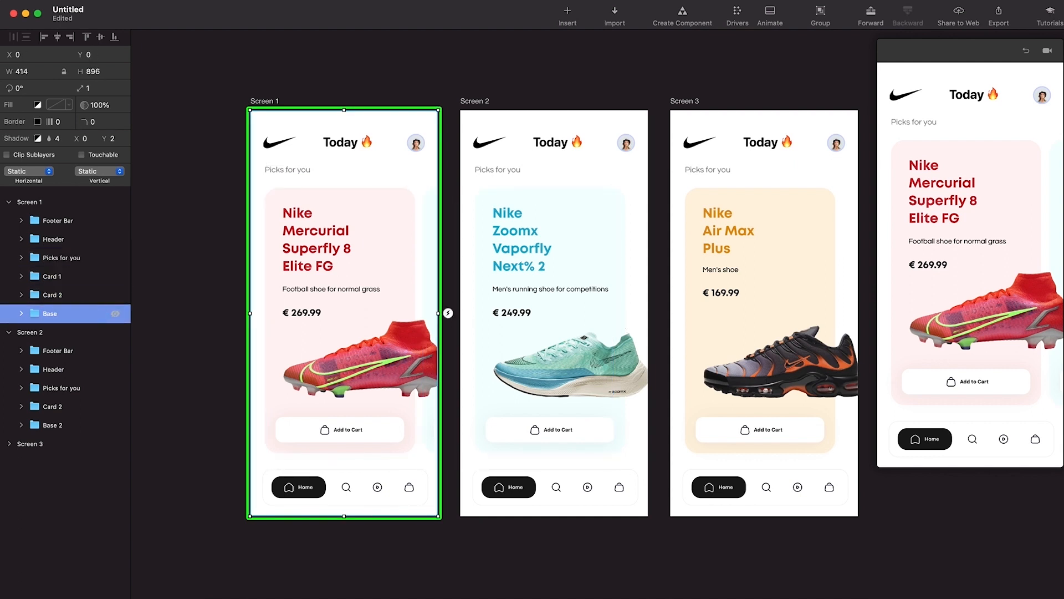
click(22, 314)
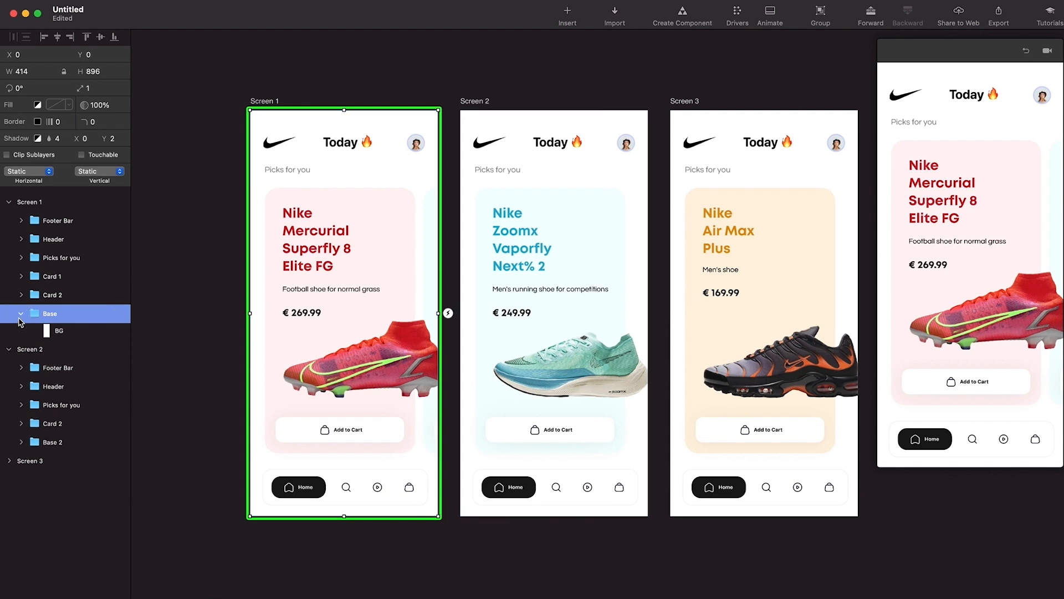
click(59, 299)
key(BackSpace)
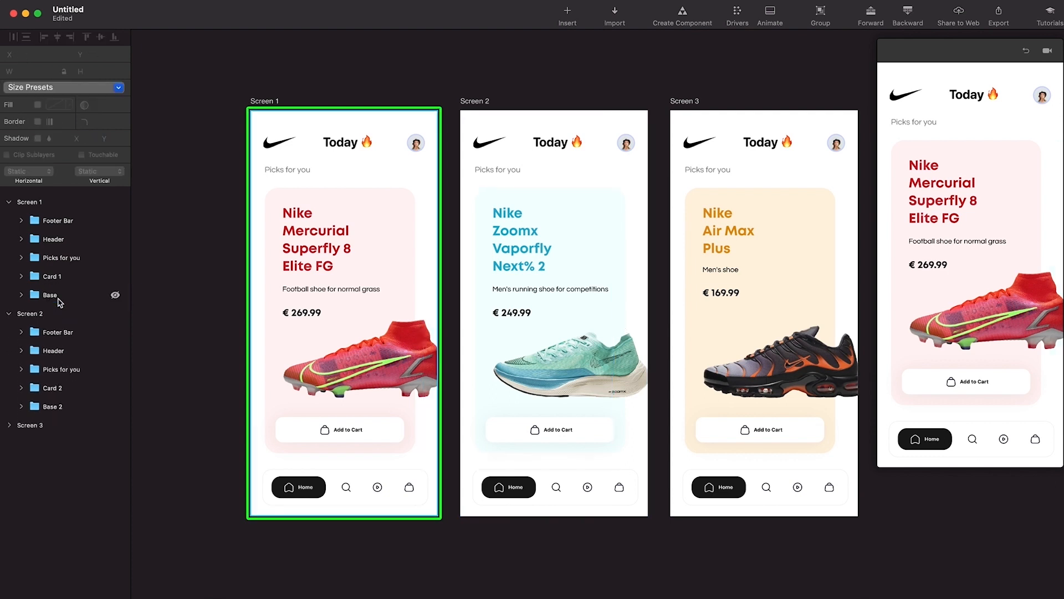
Examine the Text Content, CTA Content, Image 1 and Base 3 layers inside Screen 1's Card 1 group.
click(57, 277)
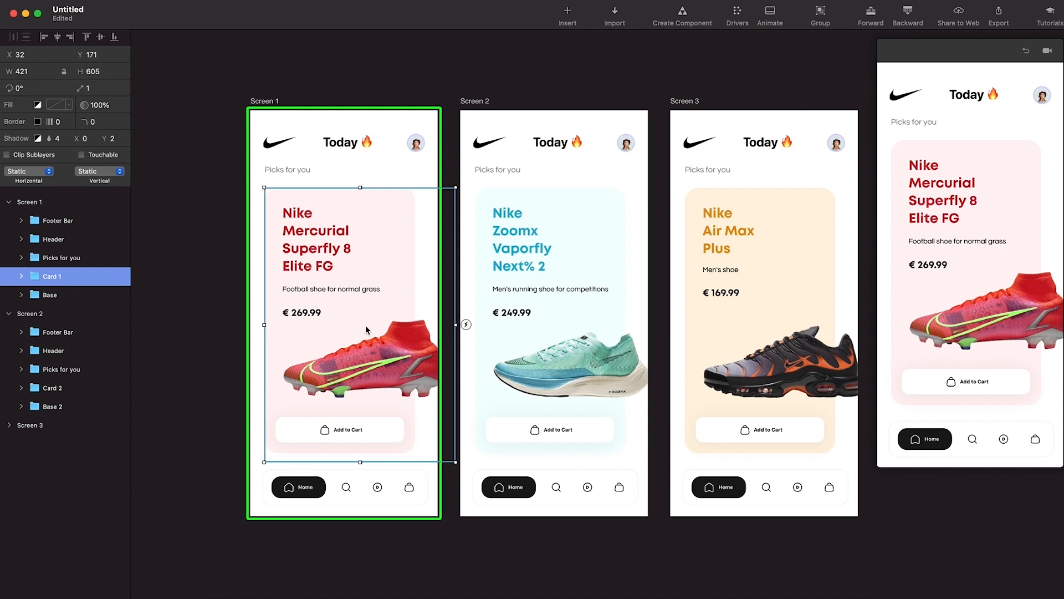
click(21, 276)
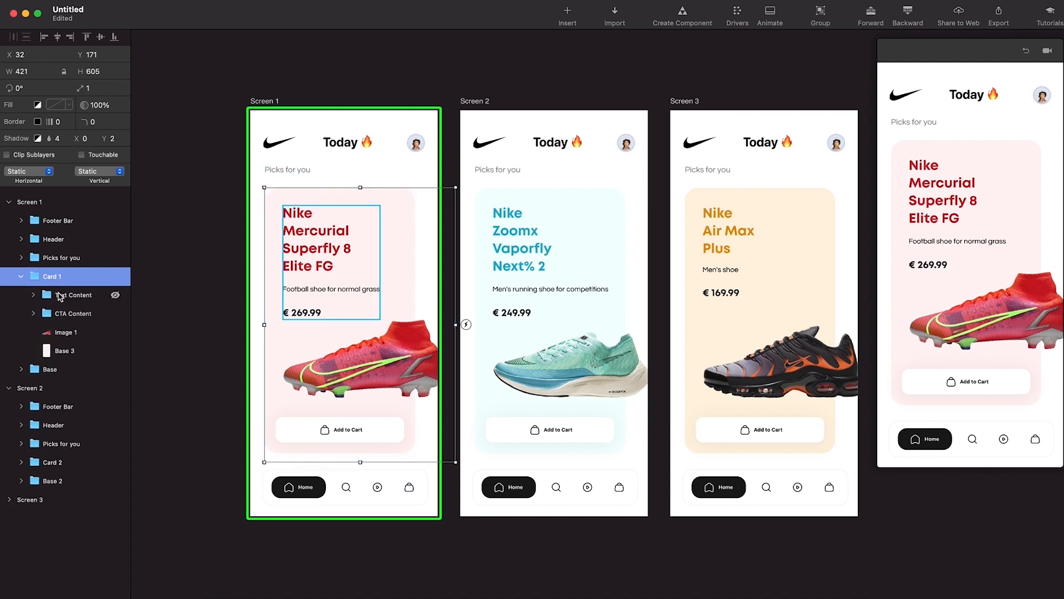
click(62, 294)
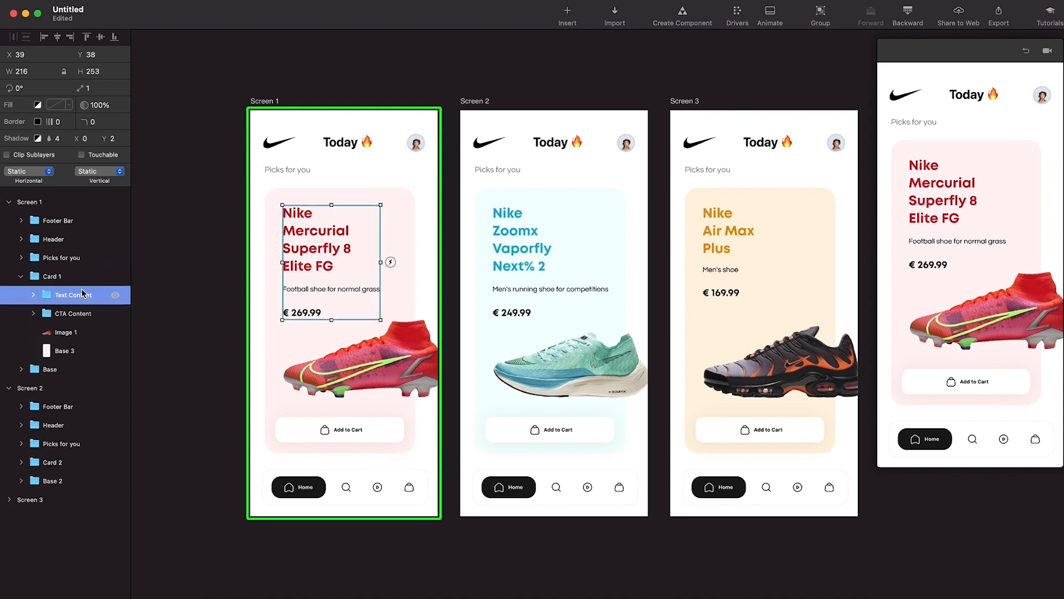
click(386, 422)
click(358, 357)
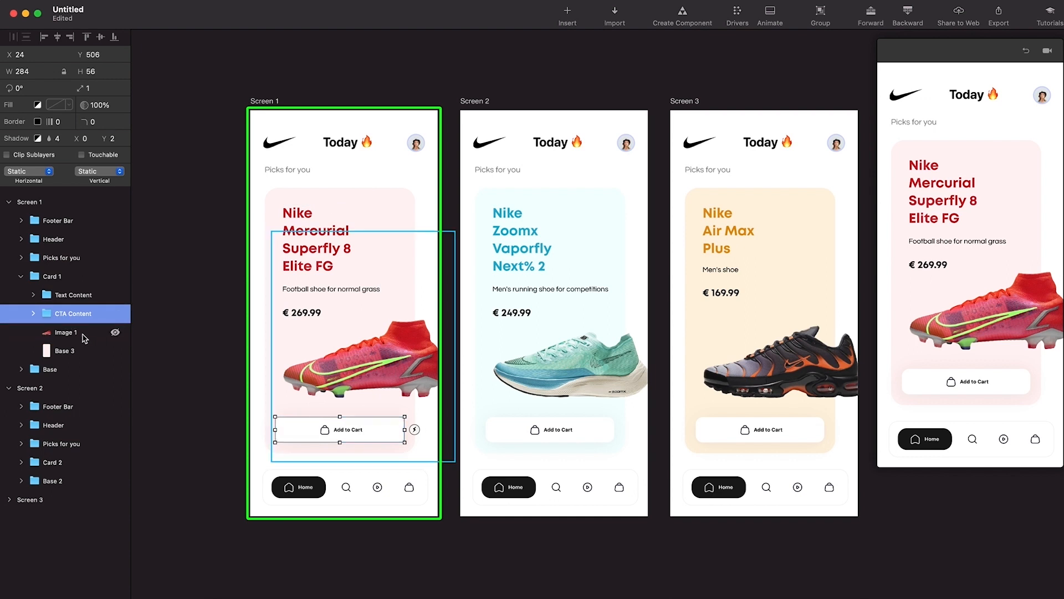
click(88, 351)
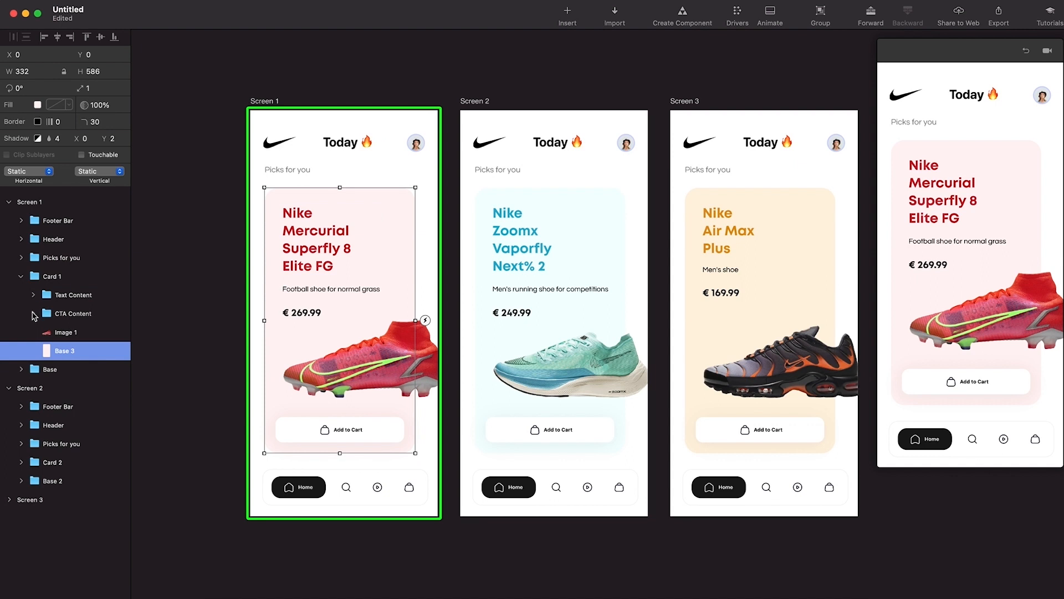
click(21, 276)
click(61, 279)
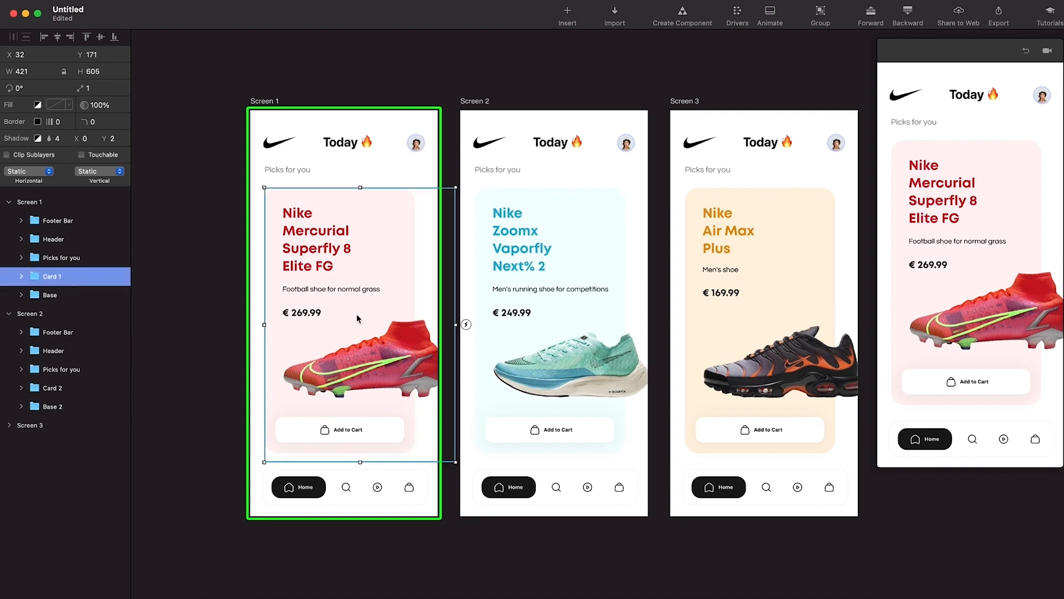
Copy the Card 2 group from Screen 2 into Screen 1, directly above Card 1 in the layer order.
click(542, 280)
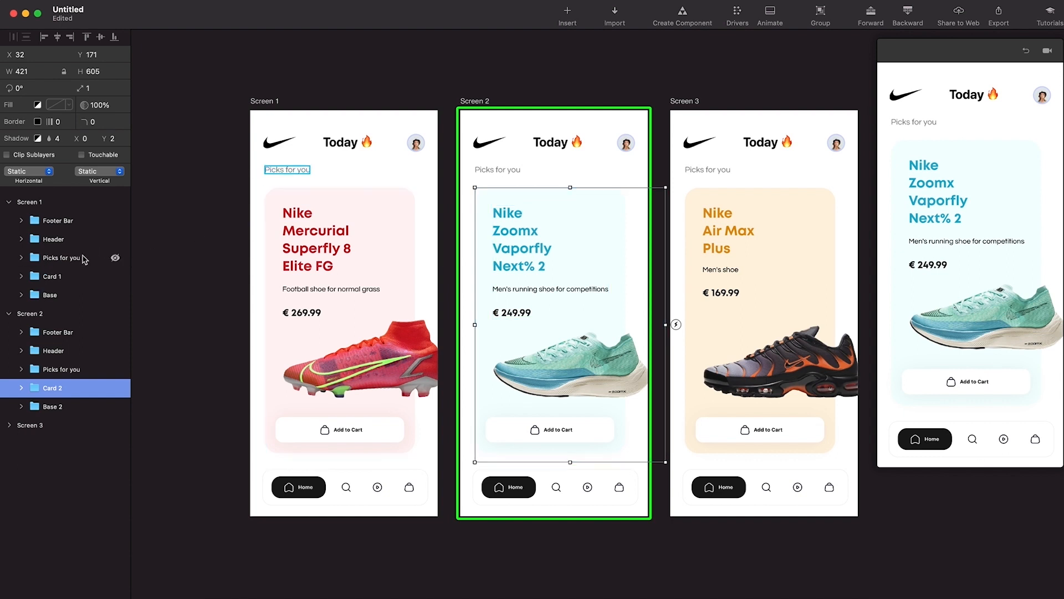
click(67, 280)
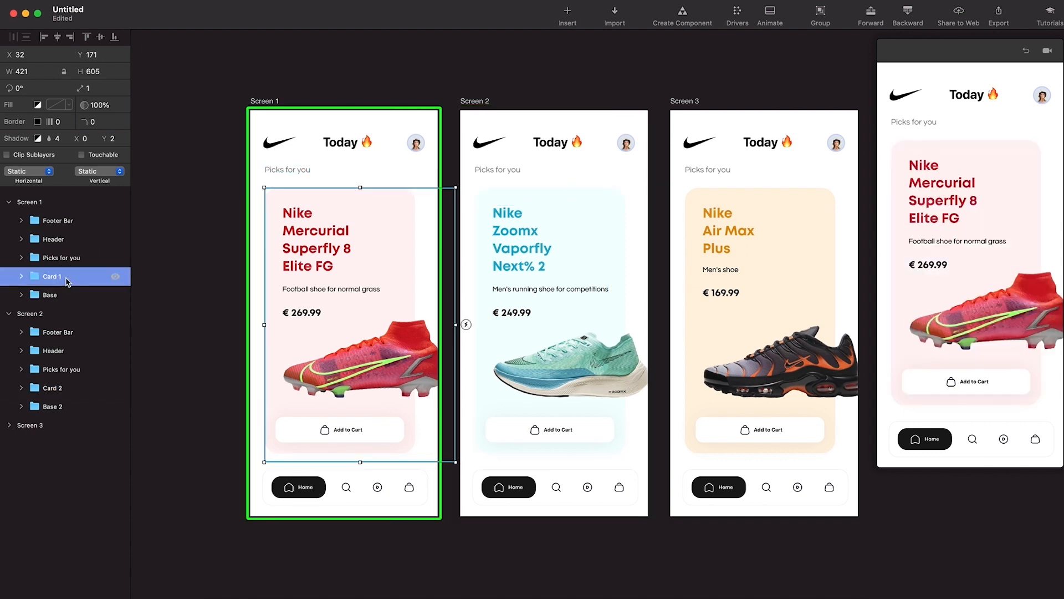
key(super+v)
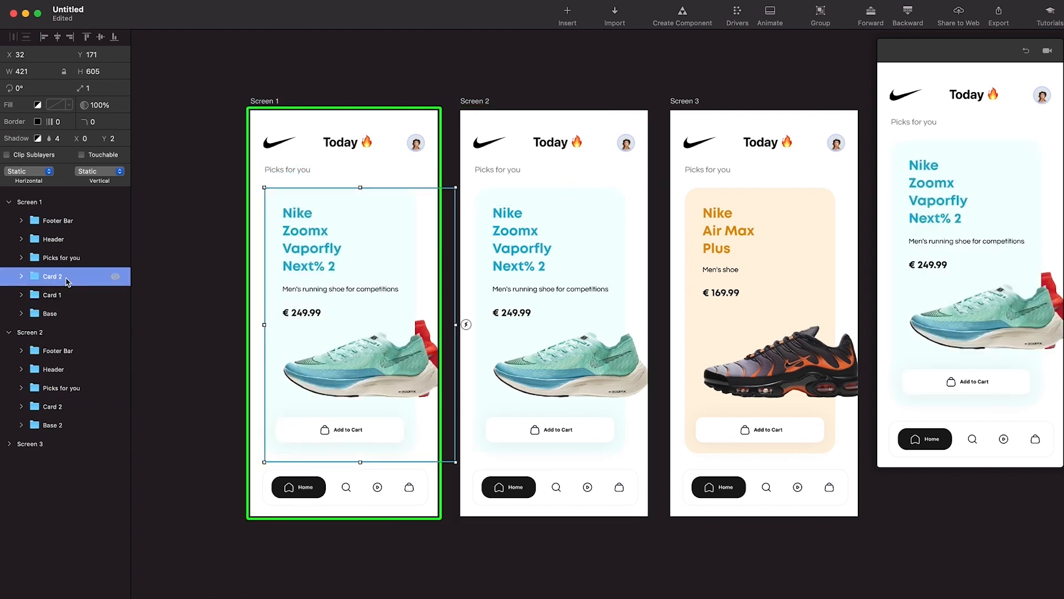
Copy the Card 3 group from Screen 3 into Screen 1, directly above Card 2 in the layer order.
click(799, 364)
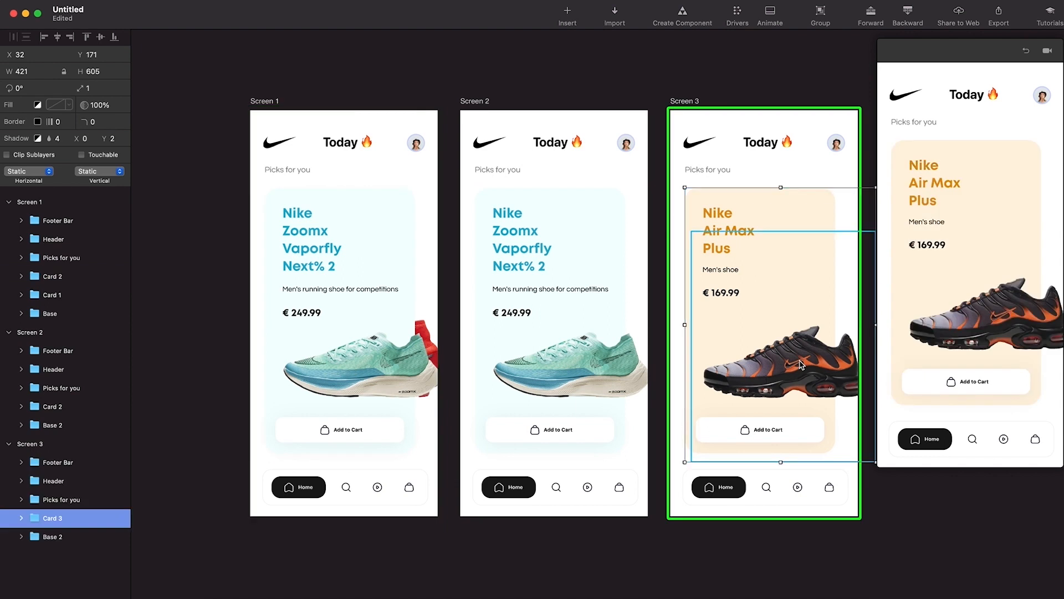
click(66, 277)
key(super+v)
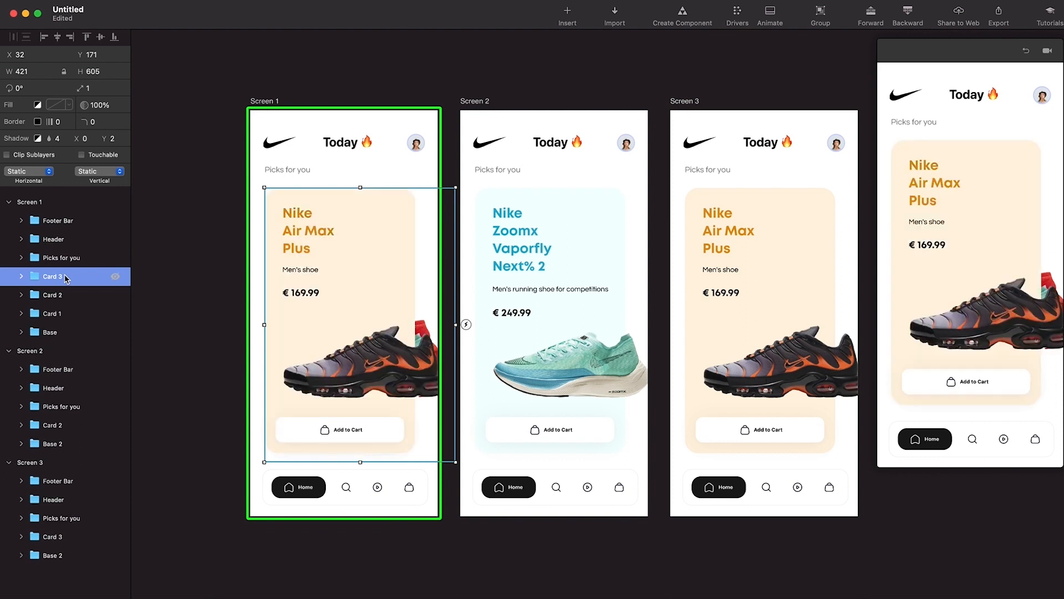
Delete the Screen 2 and Screen 3 artboards, keeping only Screen 1.
click(50, 359)
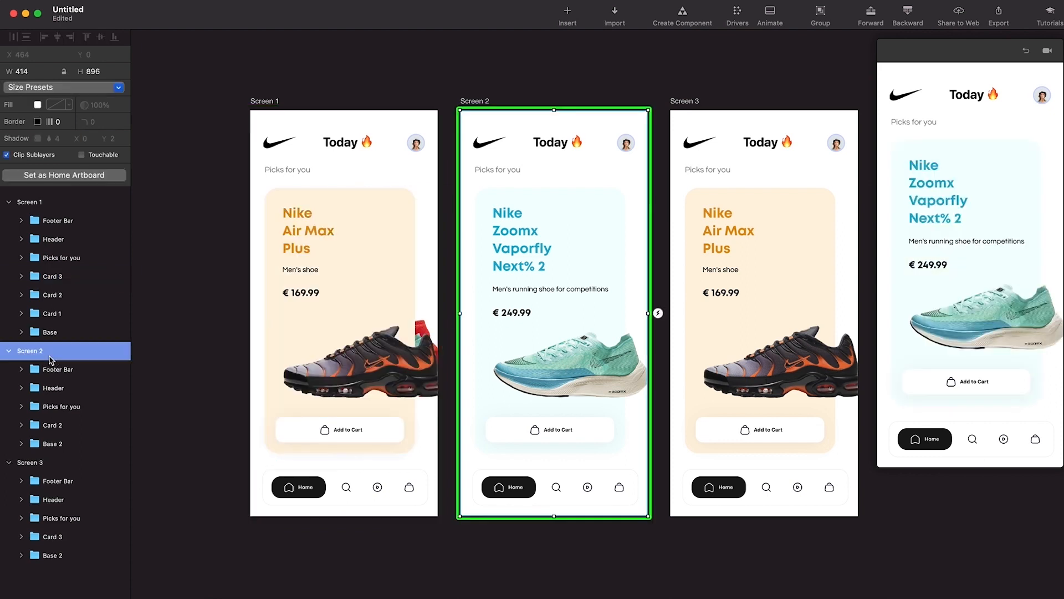
key(Delete)
click(50, 358)
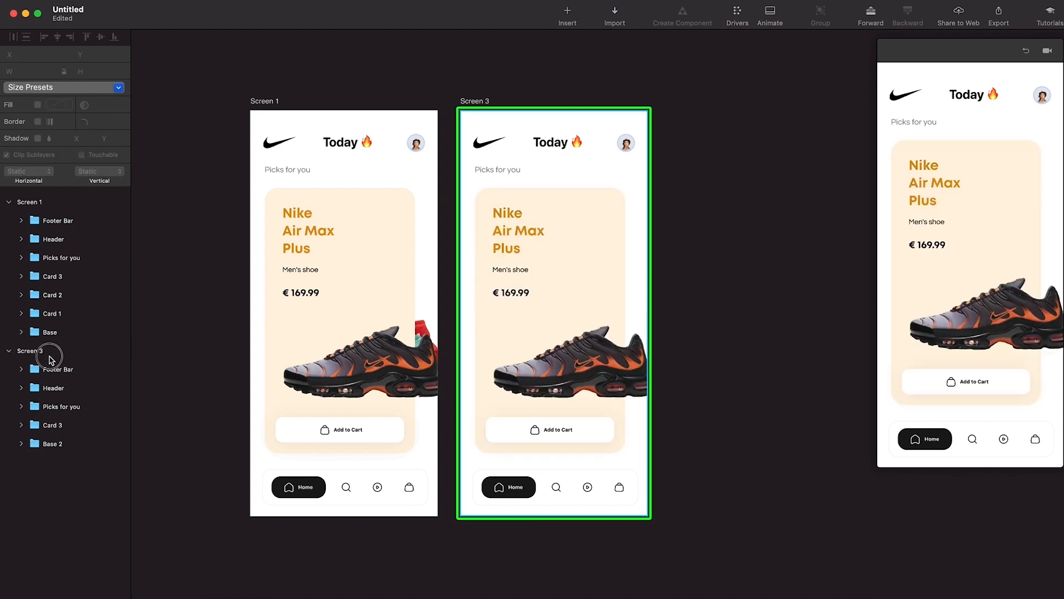
key(Delete)
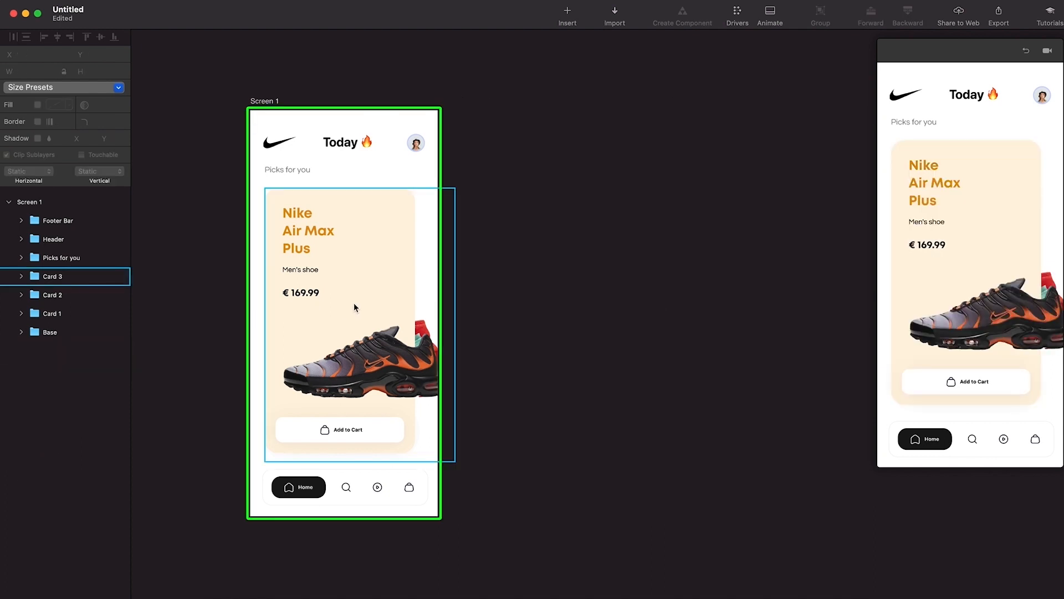
Check the stacked Card 1, Card 2 and Card 3 groups on Screen 1.
key(super+1)
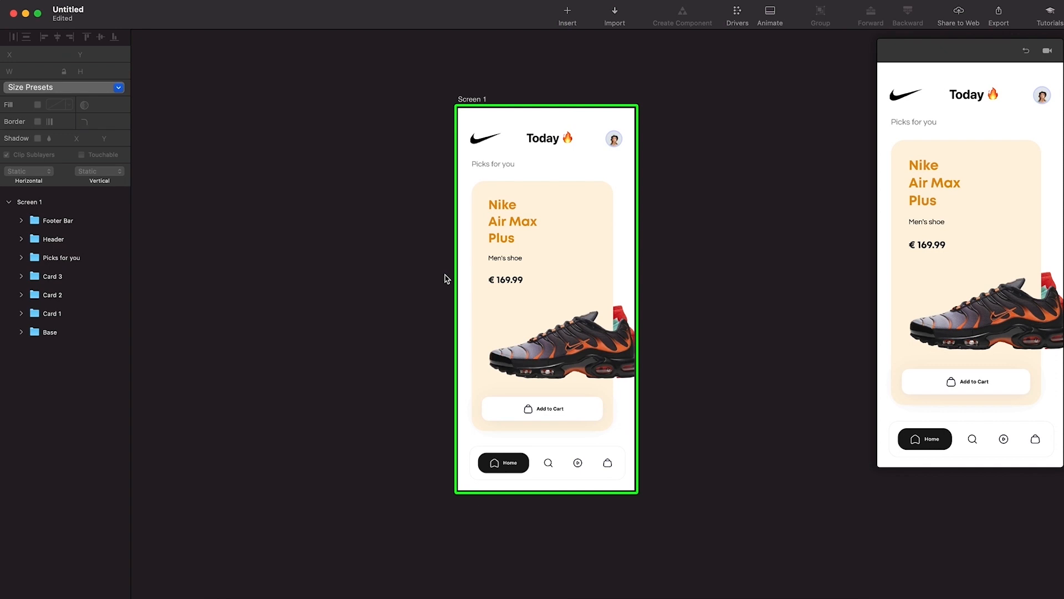
click(537, 290)
click(60, 312)
click(59, 300)
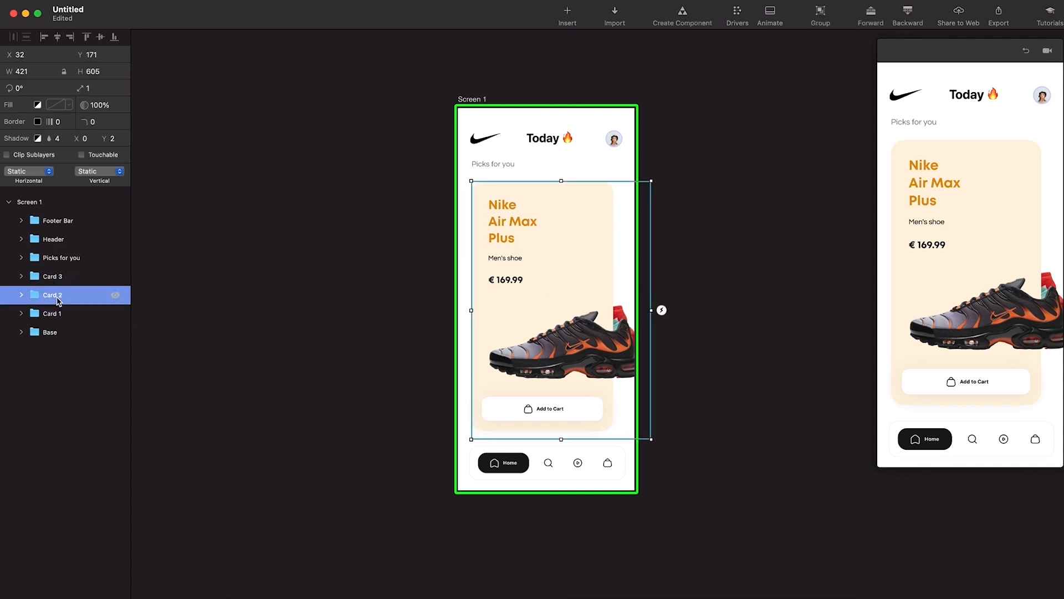
click(59, 286)
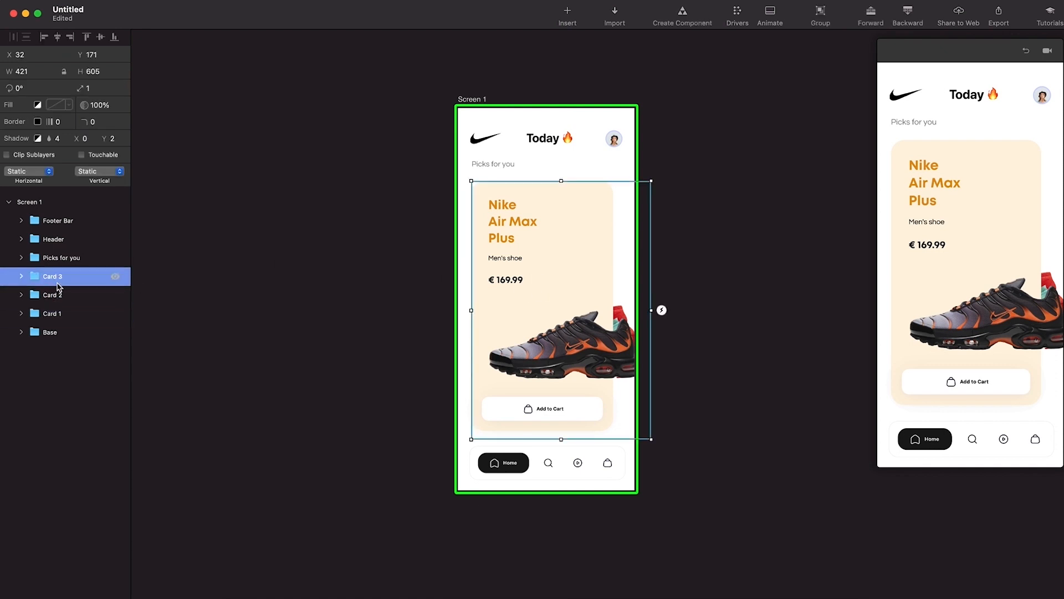
Set the Screen 1 artboard's width to 2000.
click(38, 204)
scroll(355, 192, right, 4)
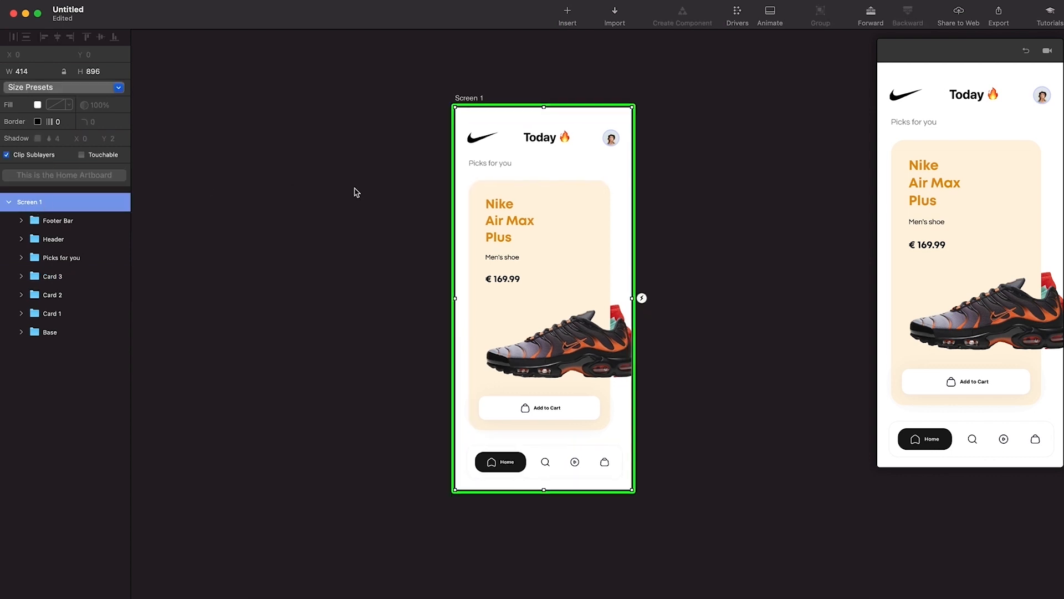
click(41, 75)
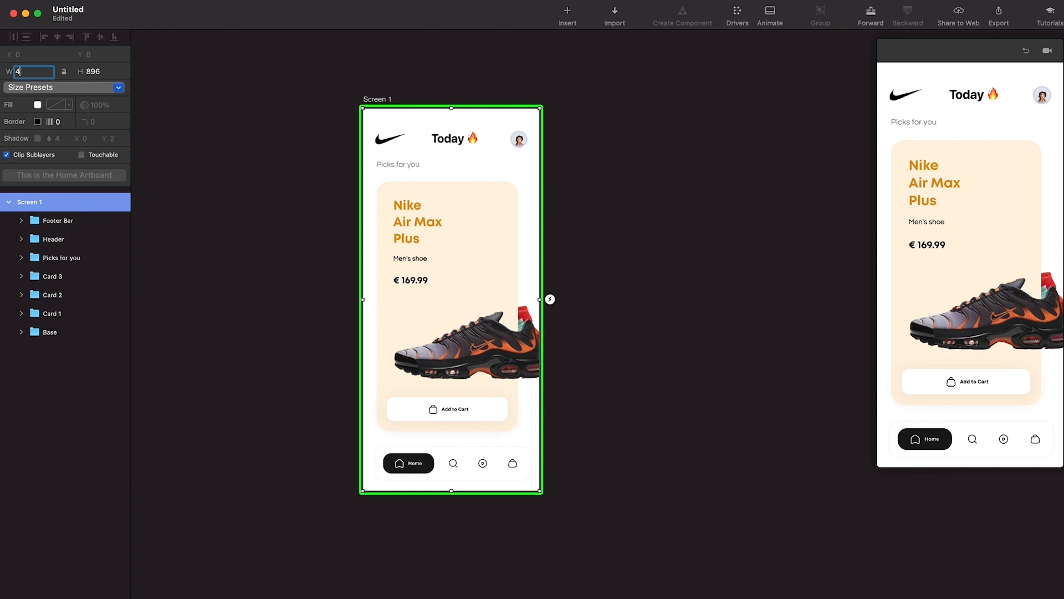
text(2000)
key(Return)
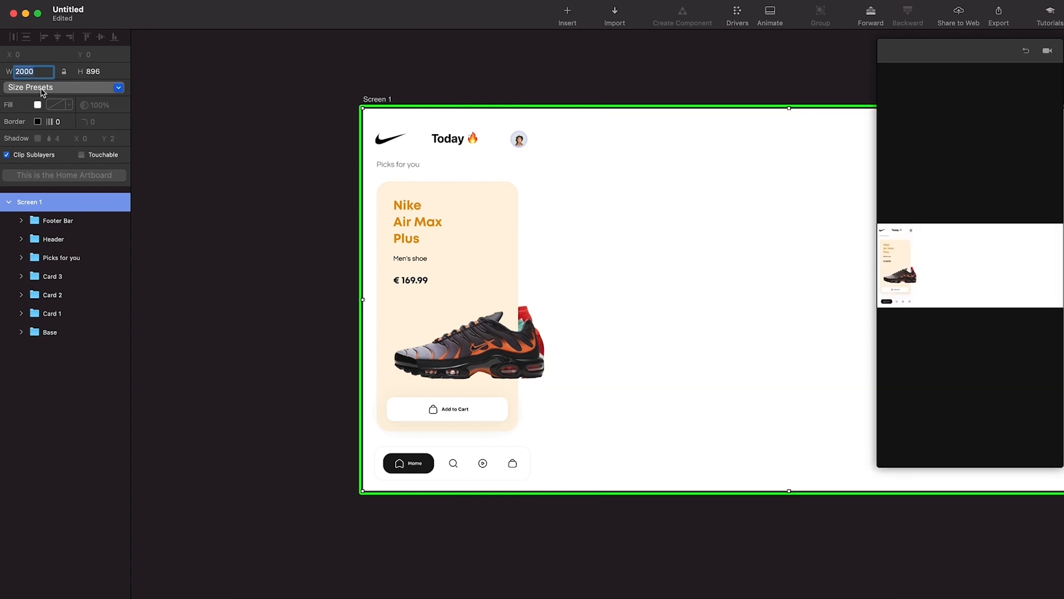
scroll(308, 171, right, 3)
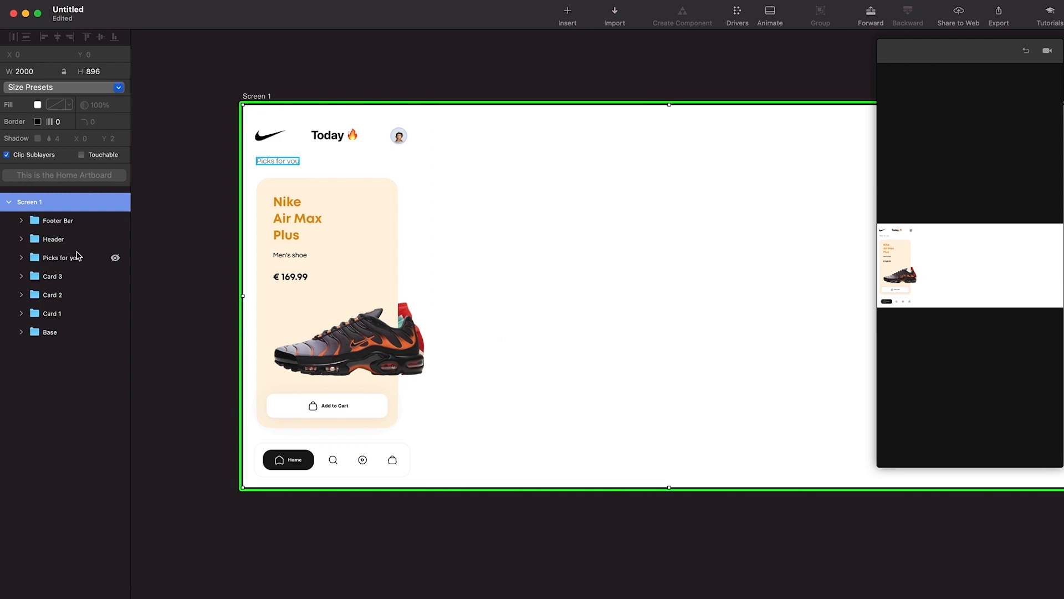
click(22, 313)
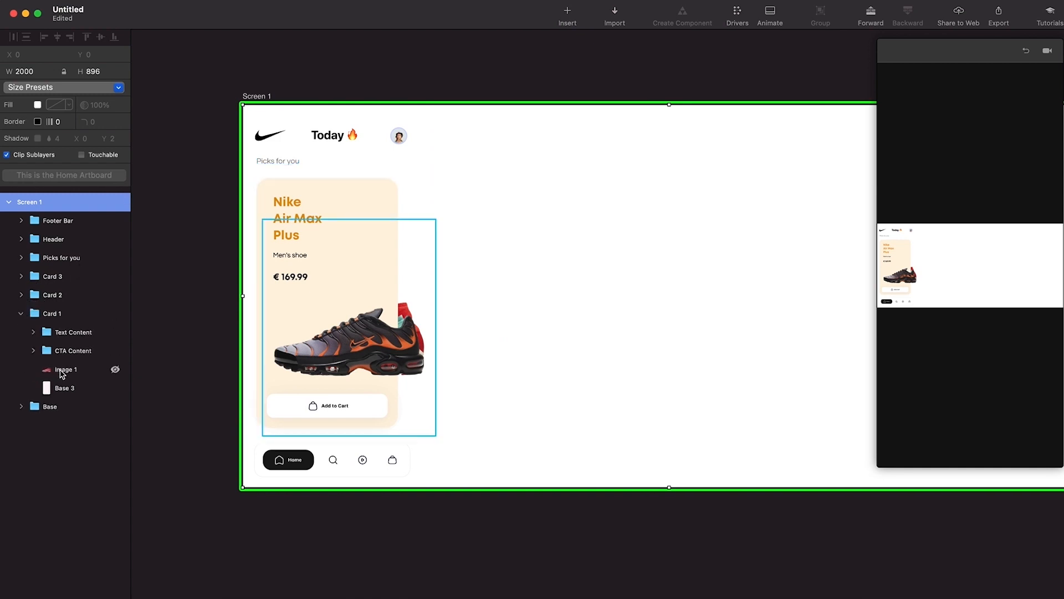
click(20, 313)
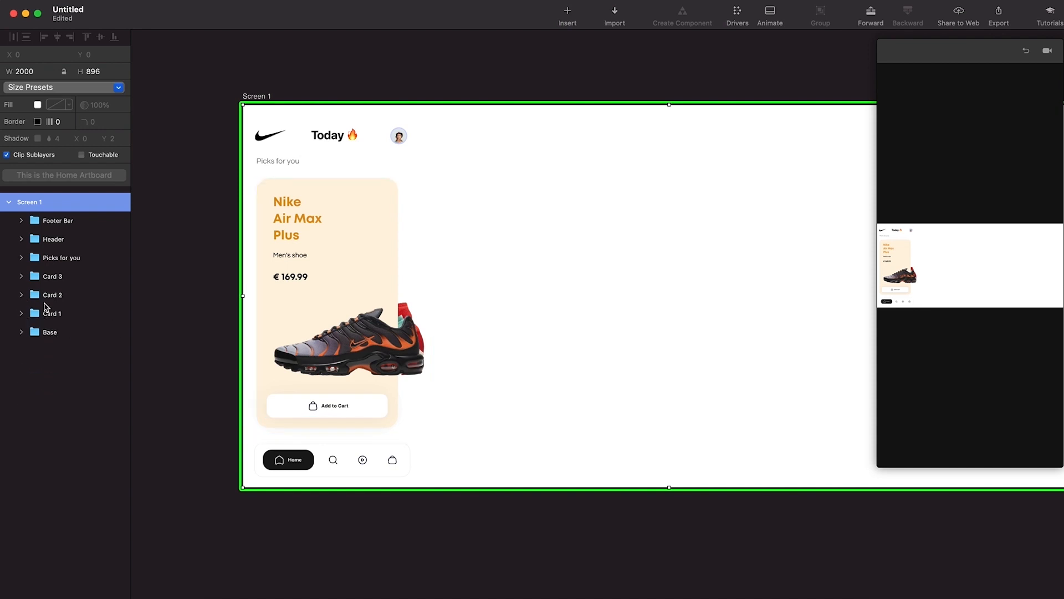
click(45, 303)
drag(332, 269, 488, 267)
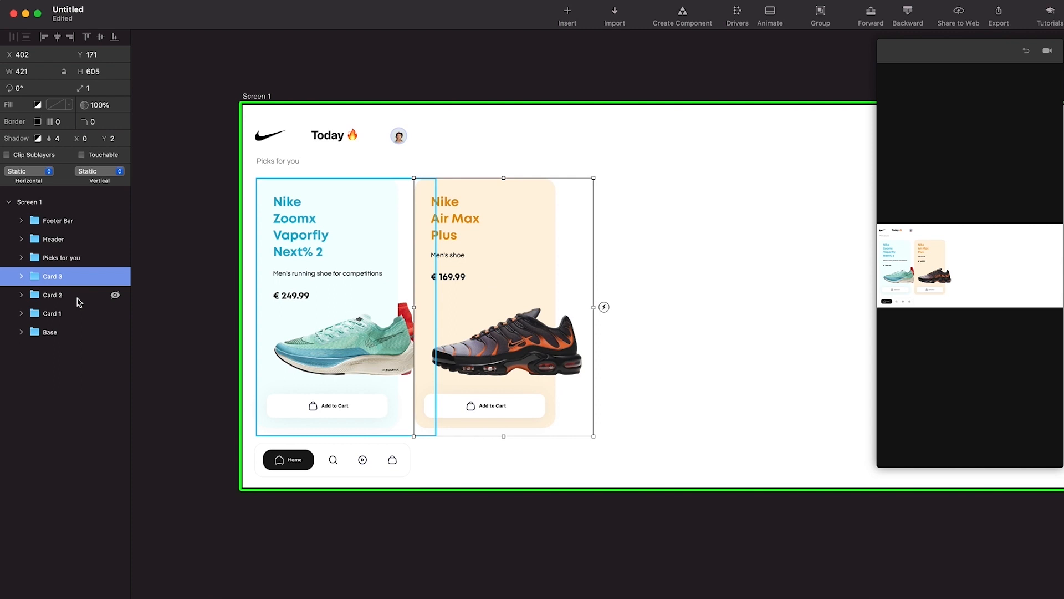
key(super+z)
Spread the stacked cards into a row, with Card 2 beside Card 1 and Card 3 furthest right.
drag(327, 252, 668, 255)
click(353, 256)
drag(353, 256, 517, 257)
Reorder the card groups from front to back as Card 1, Card 2, Card 3, and shift Card 3 to X 824.
click(51, 314)
drag(51, 314, 51, 276)
drag(53, 312, 59, 288)
mouse_move(636, 288)
mouse_down()
mouse_move(665, 284)
mouse_move(647, 279)
mouse_up()
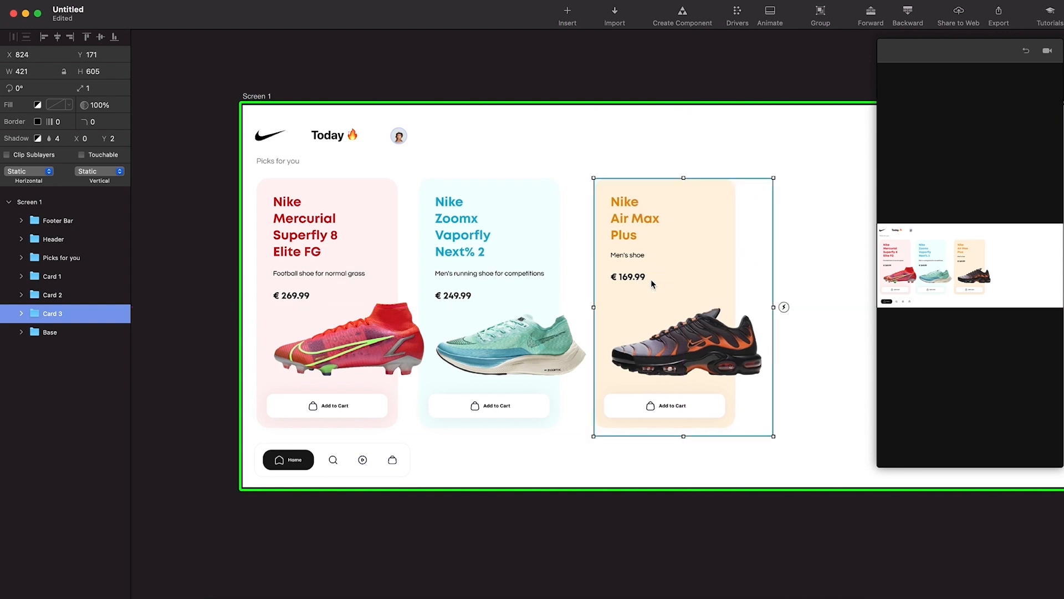
Move the Image 1 shoe layer out of the Card 1 group, placing it directly above Card 1 in Screen 1.
click(374, 336)
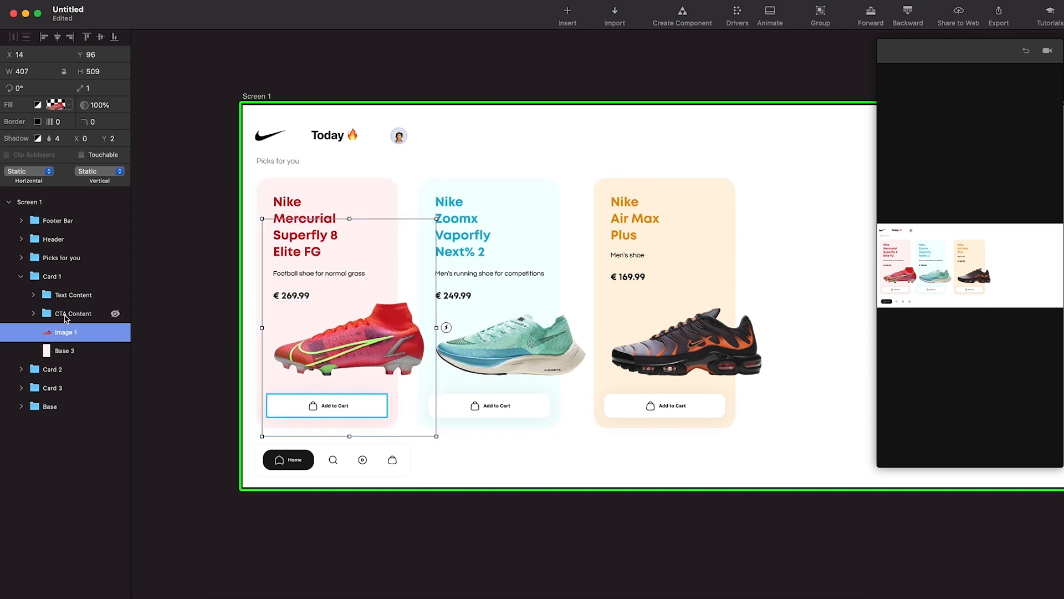
click(69, 336)
drag(70, 335, 75, 268)
Move Image 2 out of Card 2 and Product Image 3 out of Card 3, placing both above Image 1 in Screen 1.
click(22, 370)
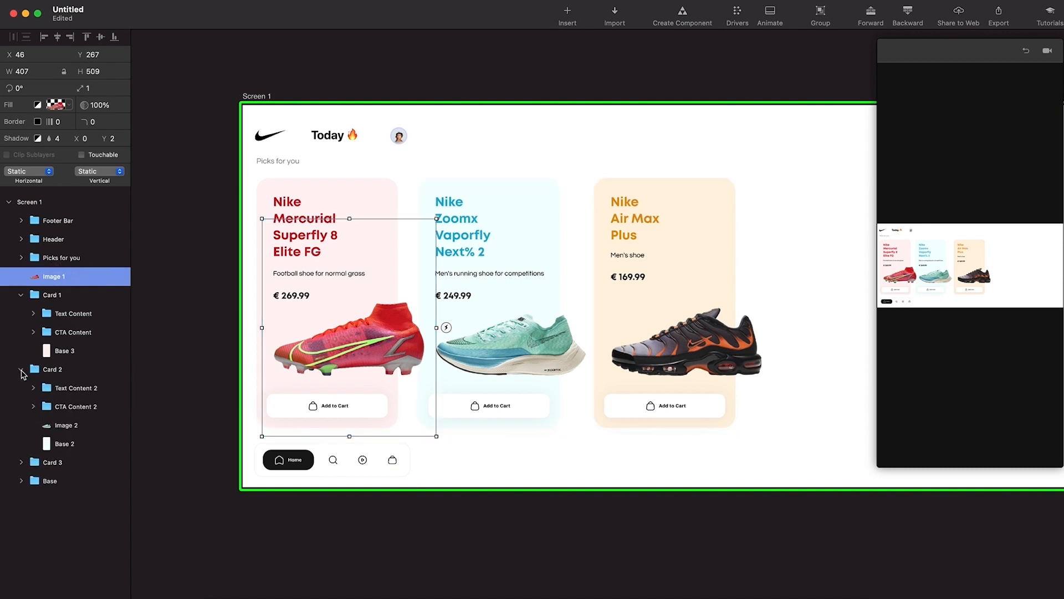
drag(66, 426, 84, 274)
click(22, 462)
drag(75, 517, 86, 267)
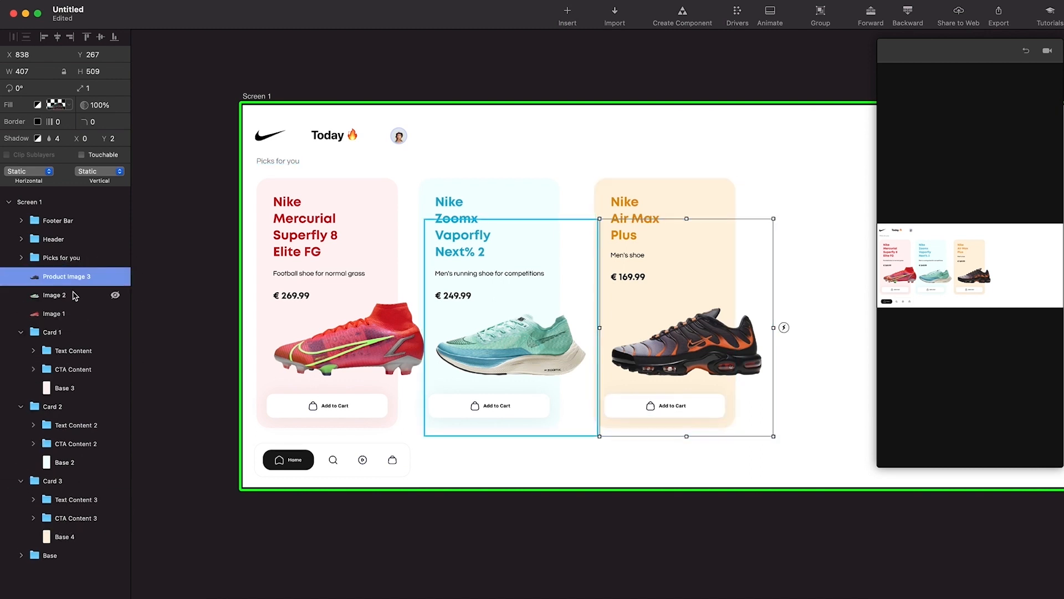
Rename the Product Image 3 layer as Image 3.
double_click(67, 276)
click(67, 276)
key(BackSpace)
key(BackSpace)
key(BackSpace)
key(BackSpace)
key(BackSpace)
key(BackSpace)
key(BackSpace)
key(BackSpace)
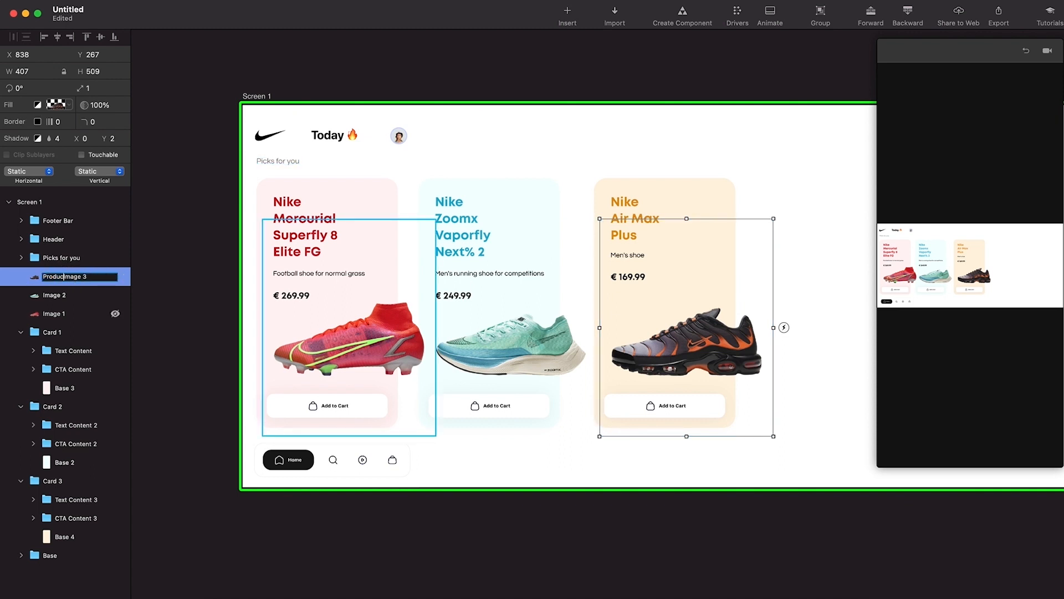
key(Return)
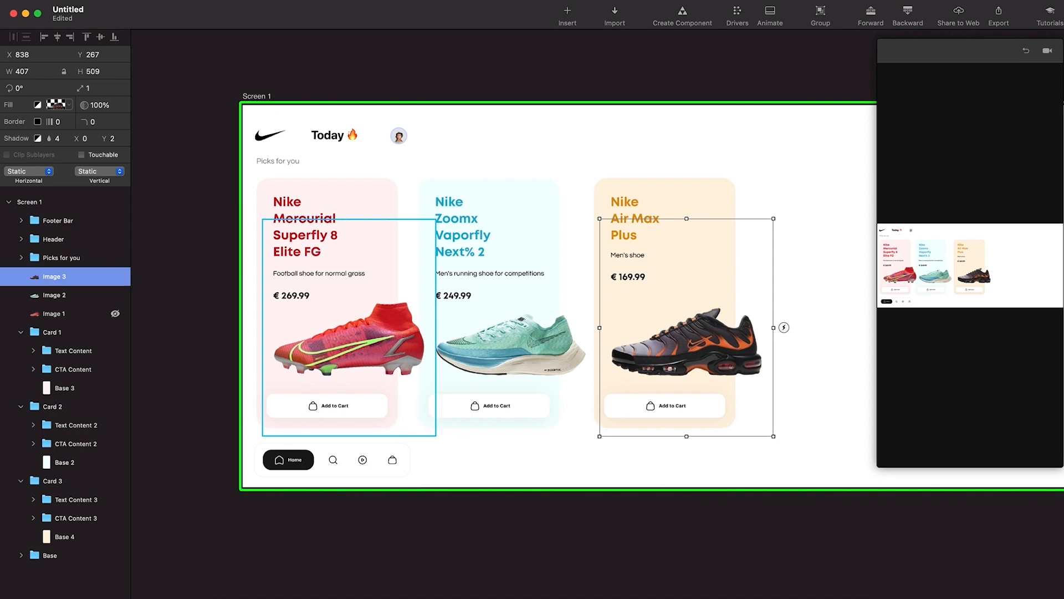
Collapse the Card 1 group and hide the Image 1, Image 2 and Image 3 layers.
click(21, 332)
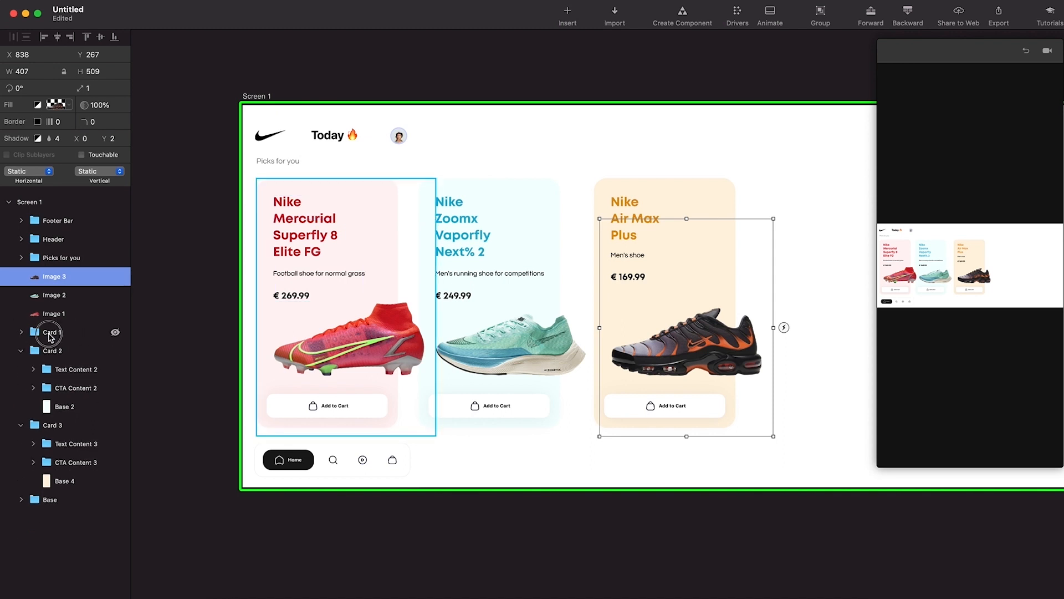
click(50, 336)
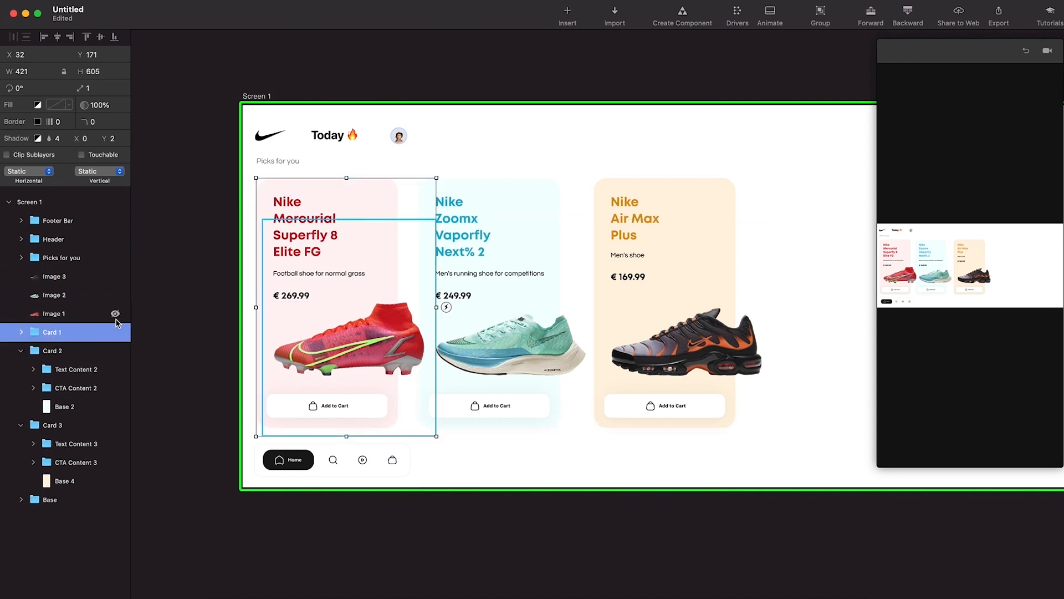
click(115, 314)
click(115, 294)
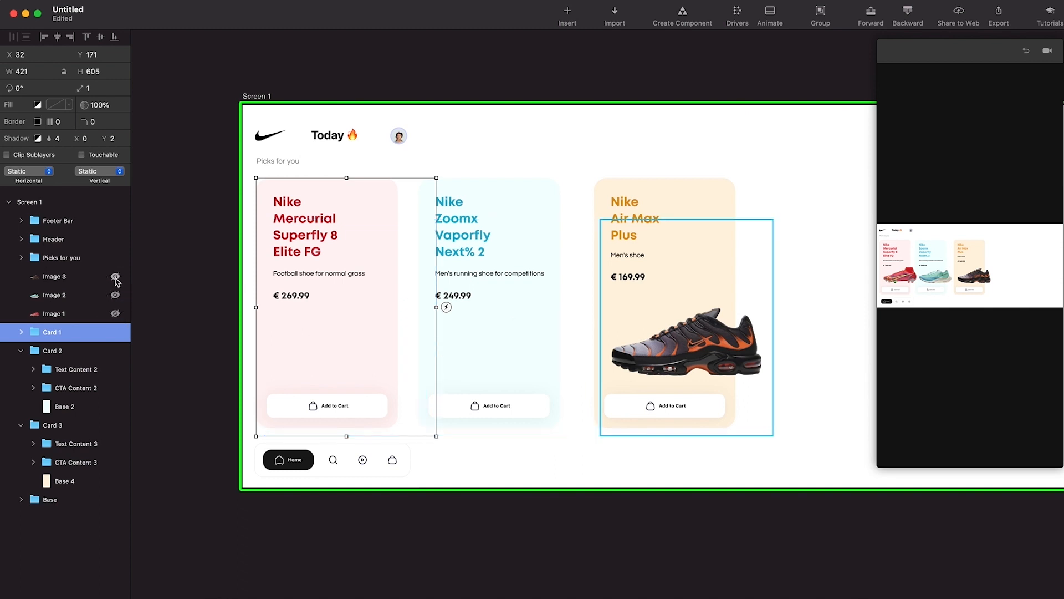
click(115, 276)
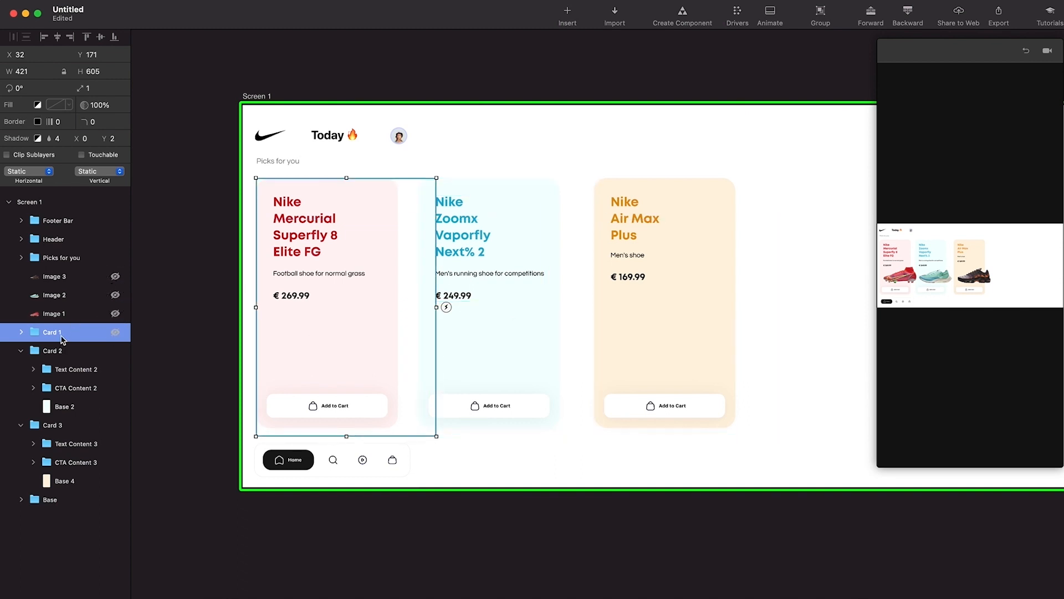
Narrow the Card 1 group to 332 wide so its bounds end at the pink card's edge.
drag(436, 307, 399, 290)
scroll(397, 311, up, 8)
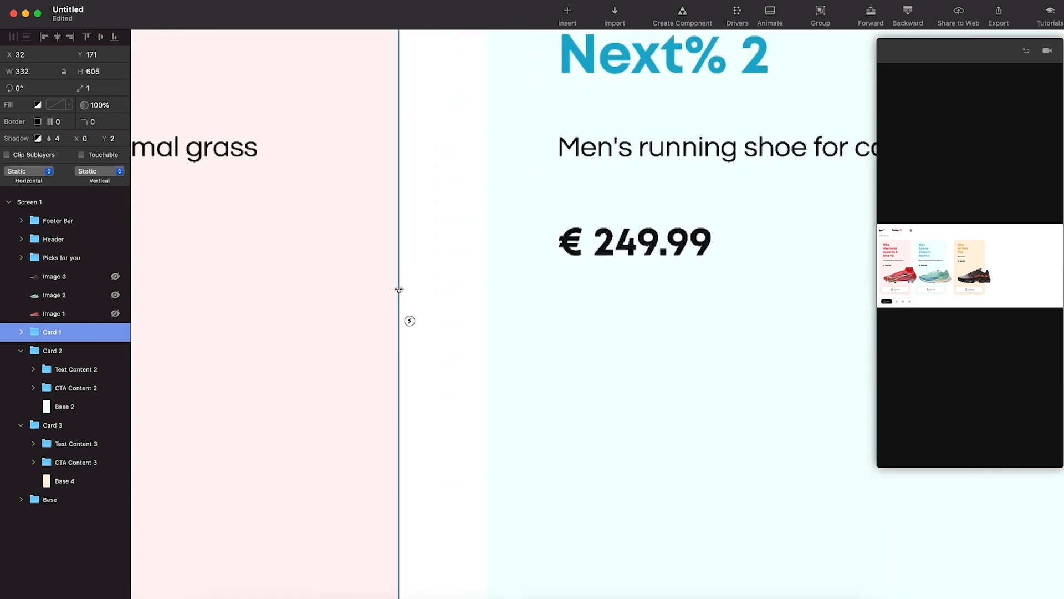
scroll(399, 294, down, 8)
scroll(398, 295, right, 2)
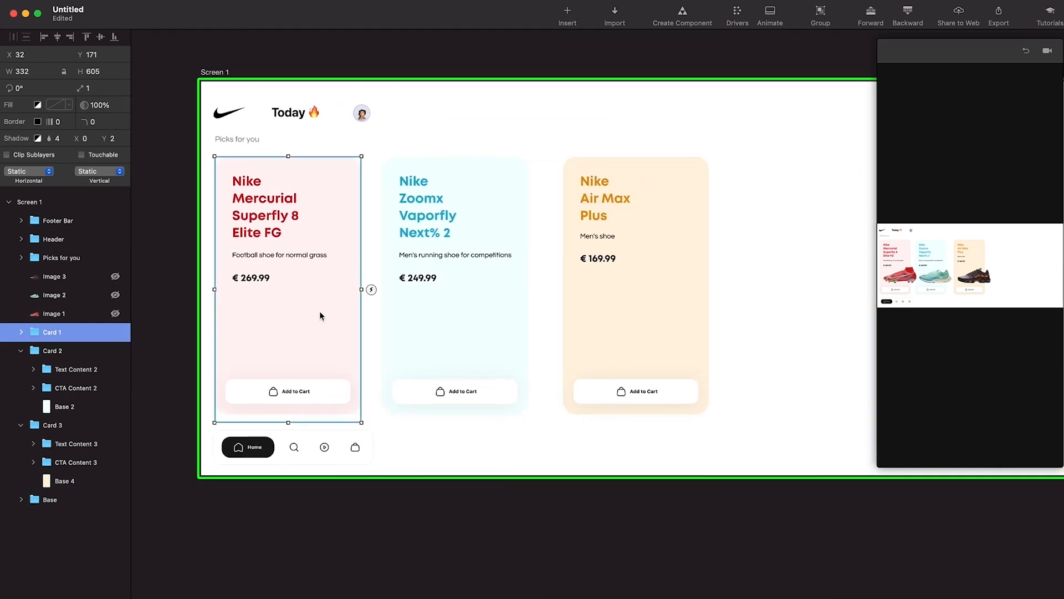
Narrow the Card 2 group to 332 wide so its bounds end at the light-blue card's edge.
click(71, 350)
scroll(541, 243, up, 5)
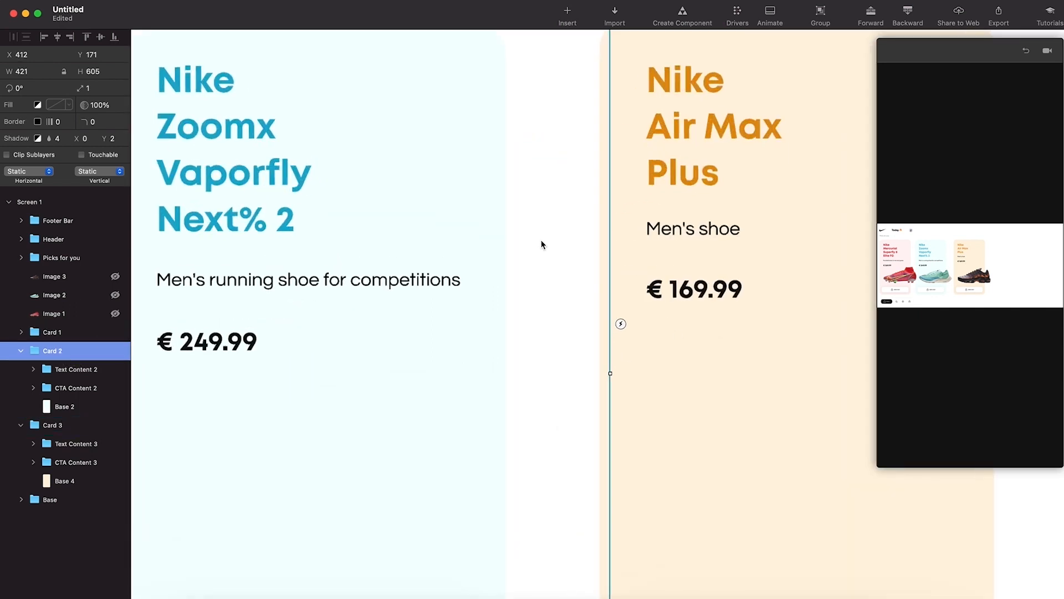
drag(610, 373, 504, 373)
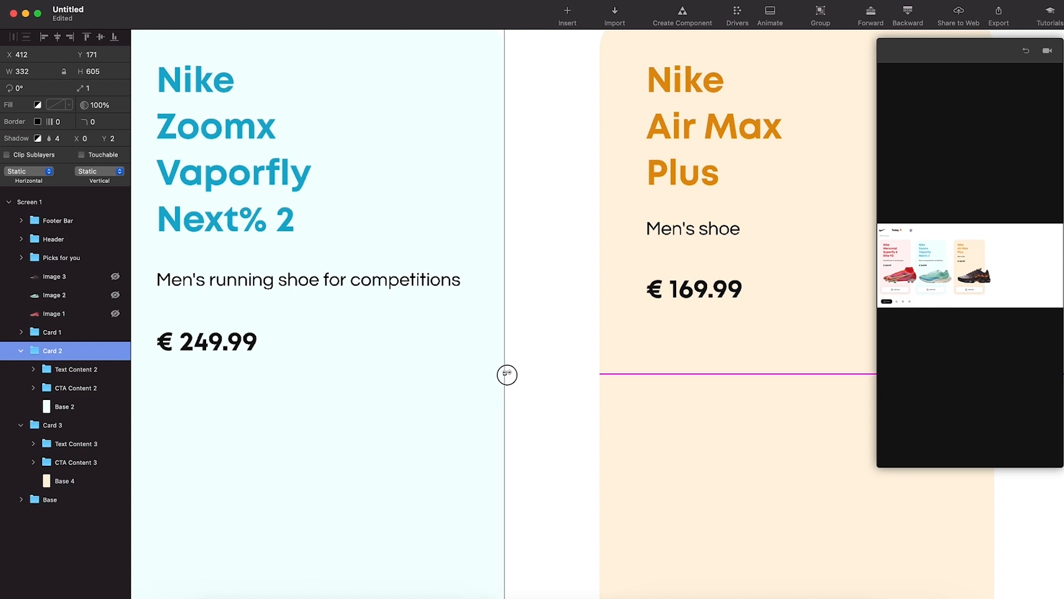
scroll(504, 373, down, 5)
Narrow the Card 3 group to about 334 wide and collapse the Card 2 and Card 3 groups.
click(82, 430)
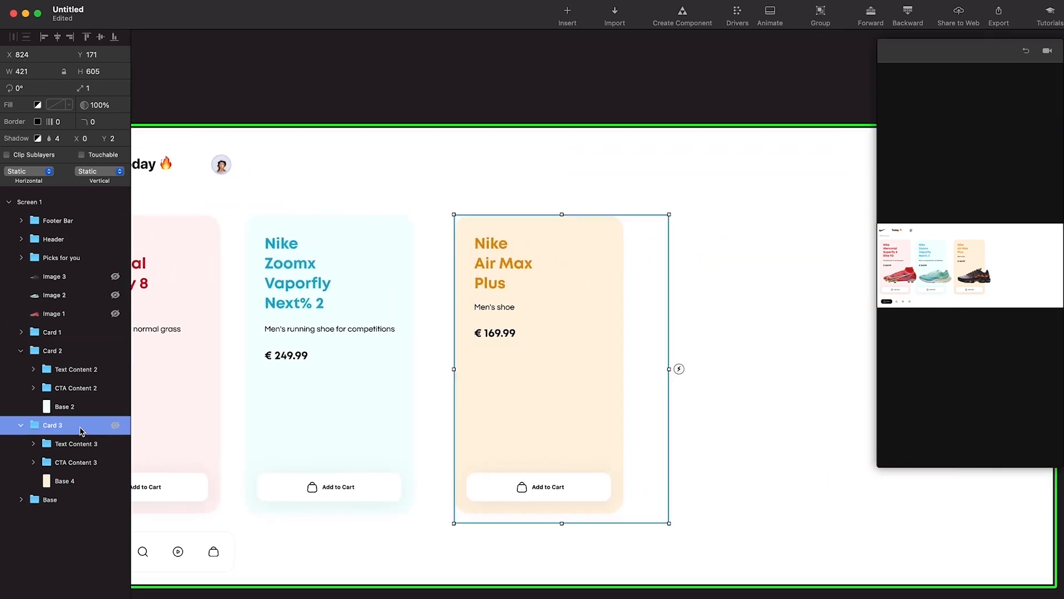
drag(669, 369, 626, 369)
scroll(626, 369, down, 5)
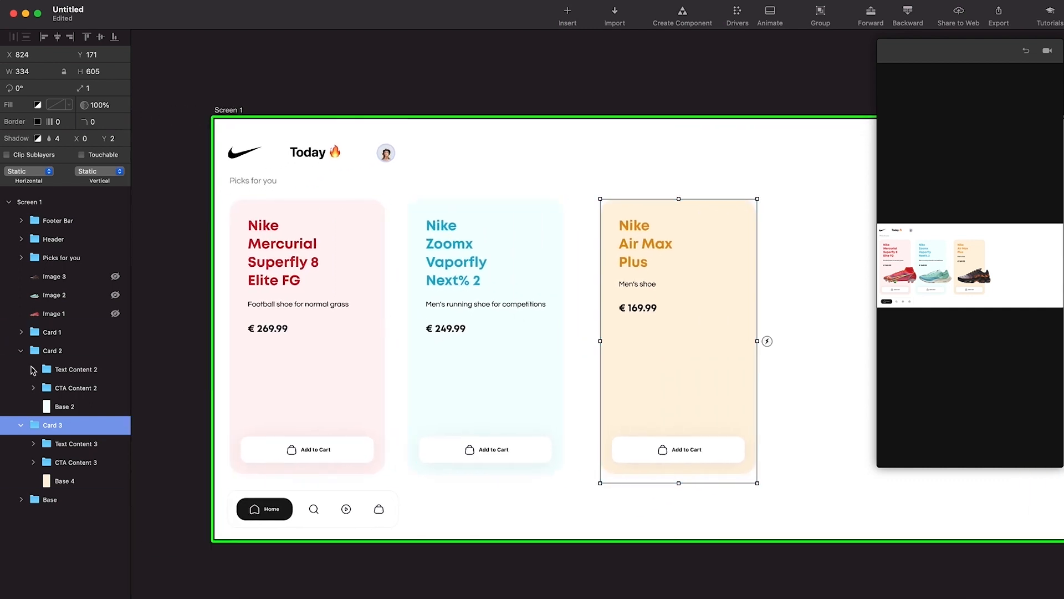
click(21, 351)
click(21, 369)
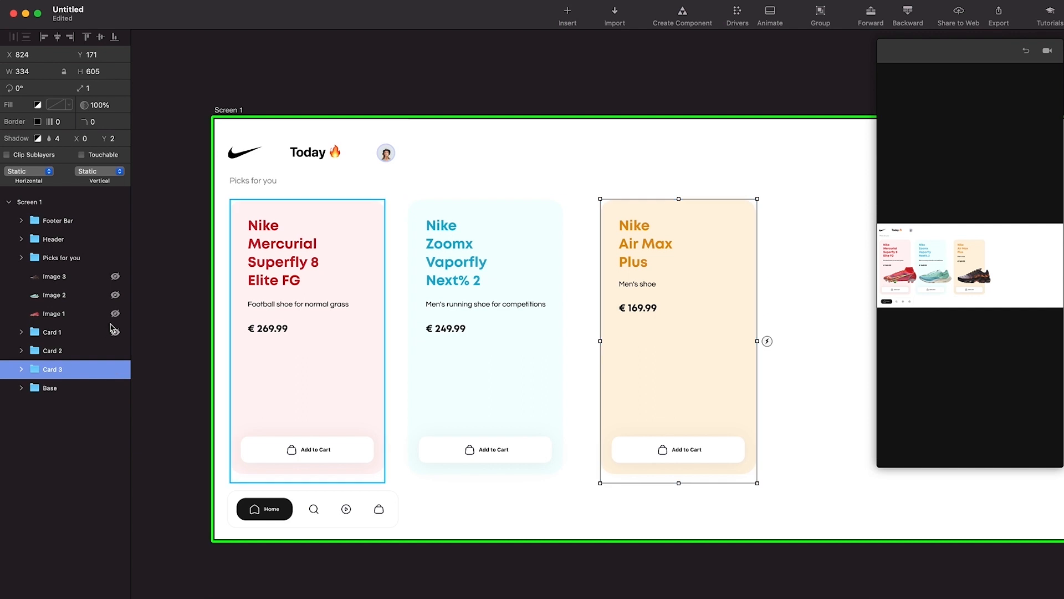
Draw a rectangle over Card 1, 414 wide and about 587 high, at X 1 and Y 171.
click(568, 11)
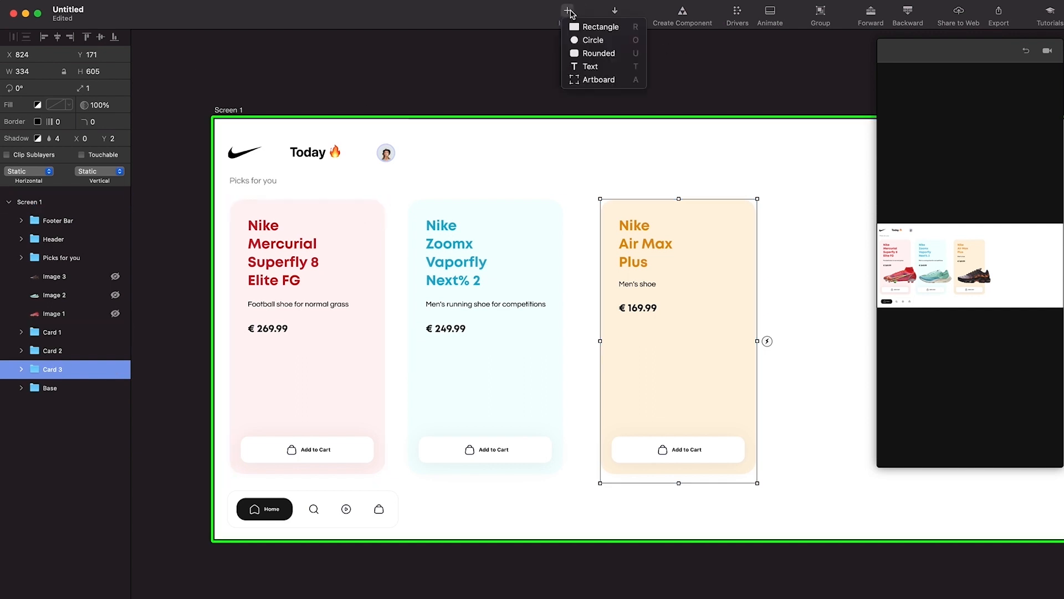
click(586, 31)
mouse_move(220, 222)
mouse_down()
mouse_move(459, 430)
mouse_move(434, 456)
mouse_up()
click(42, 72)
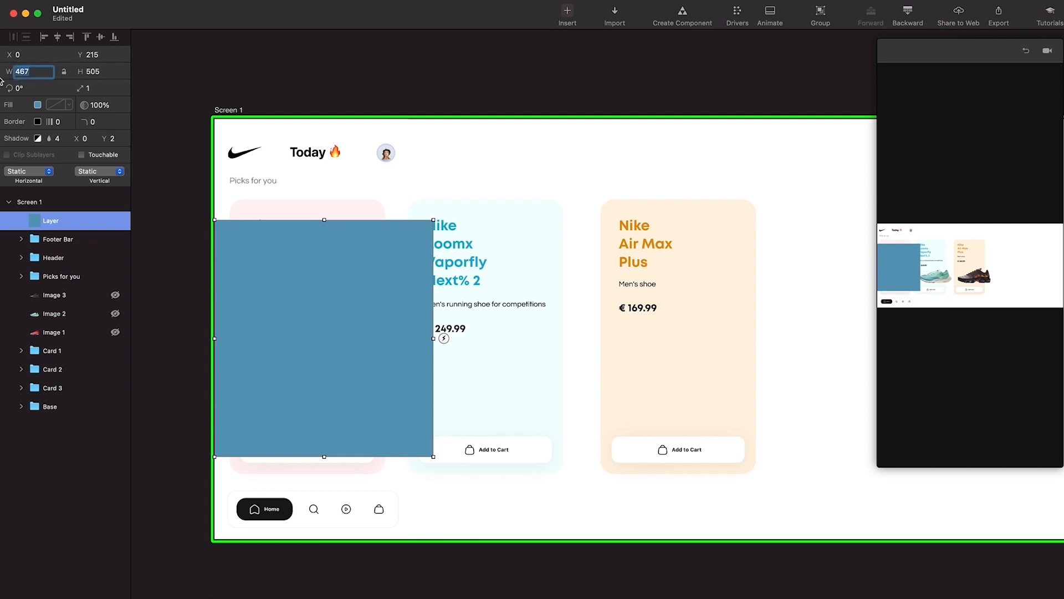
text(414)
key(Return)
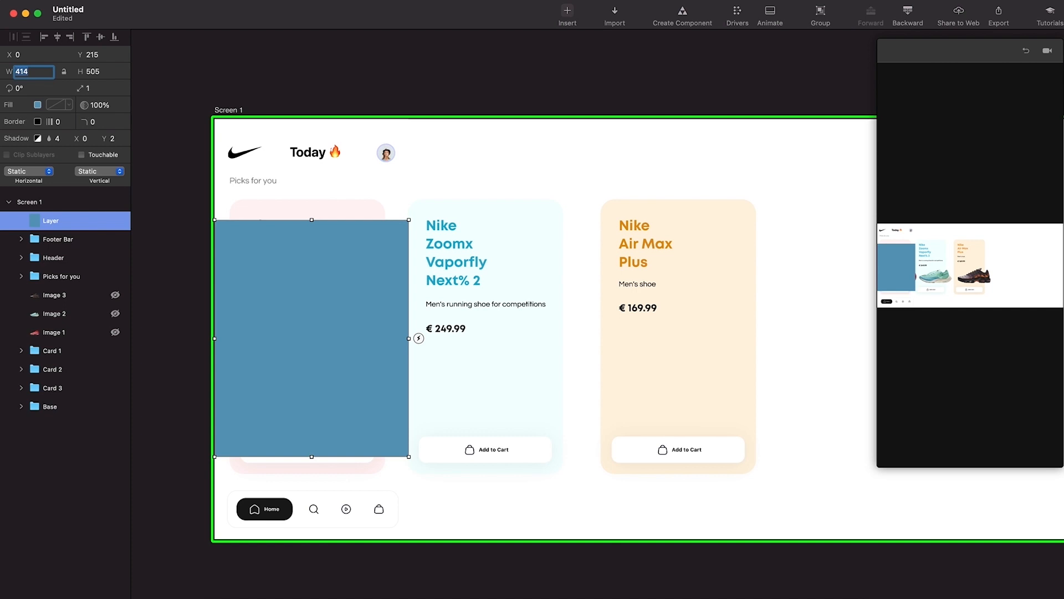
drag(289, 238, 292, 218)
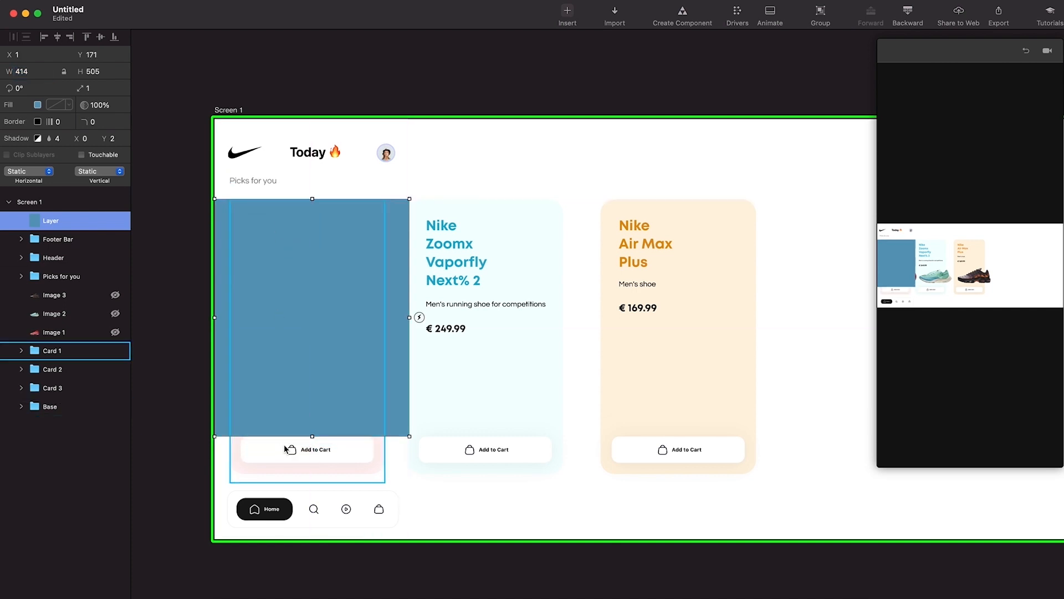
drag(309, 437, 305, 474)
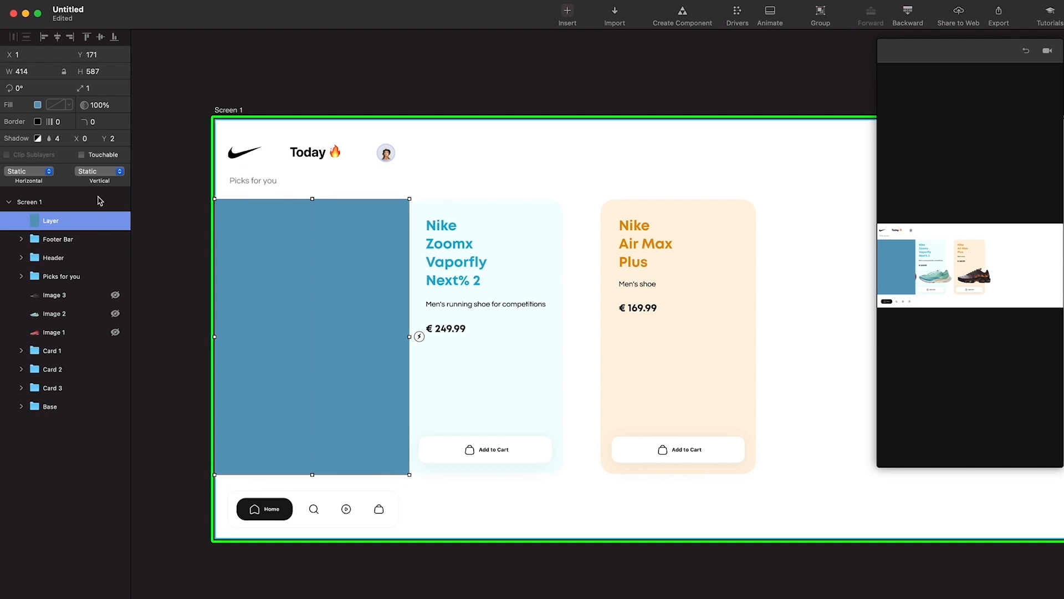
Move the rectangle into the Card 1 group beneath Base 3 and rename it as Layer 1.
drag(75, 220, 58, 416)
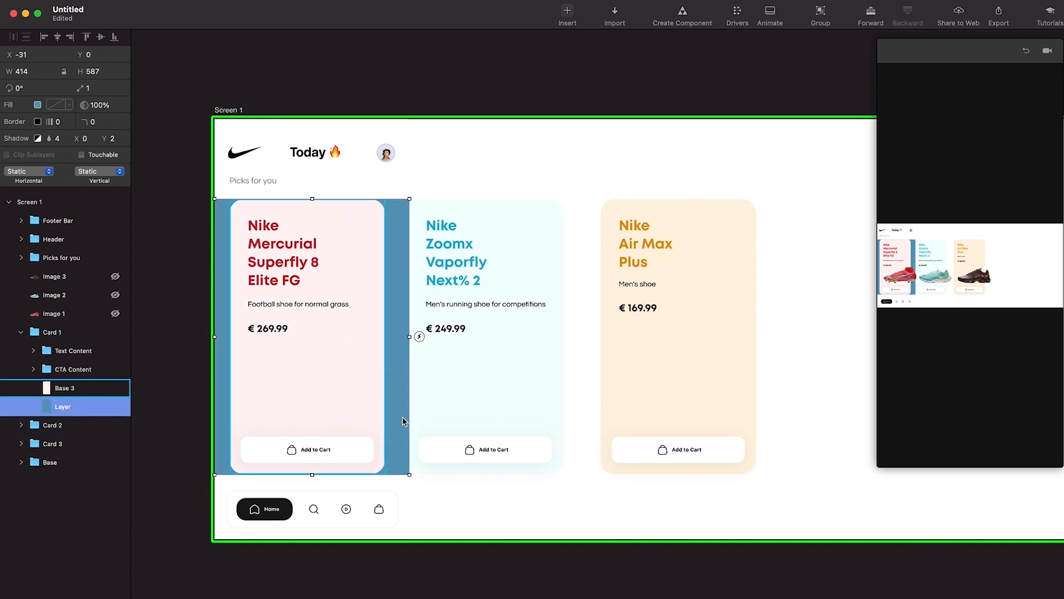
double_click(95, 406)
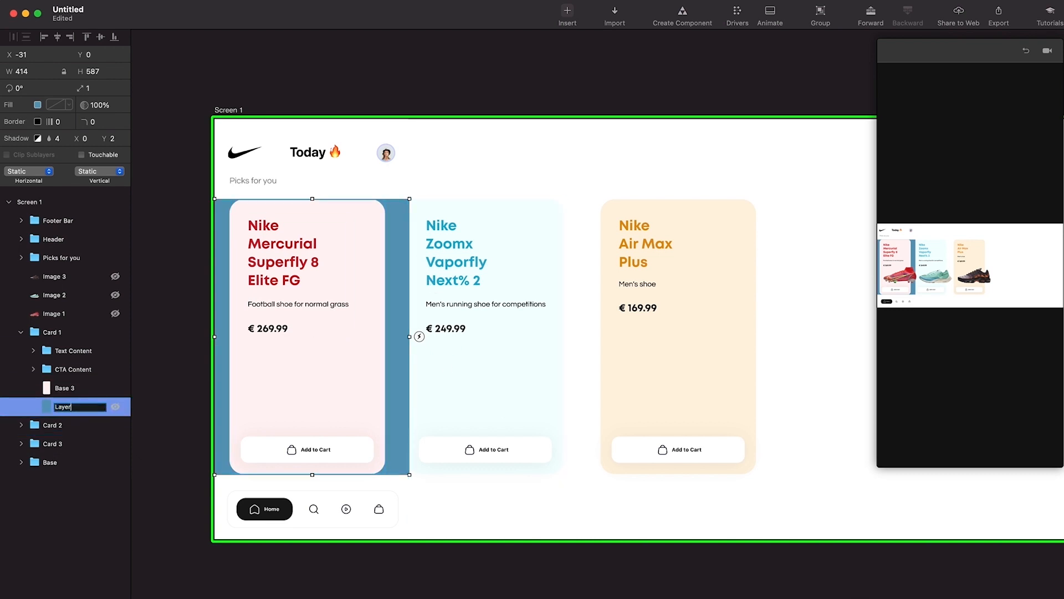
text(1)
key(Return)
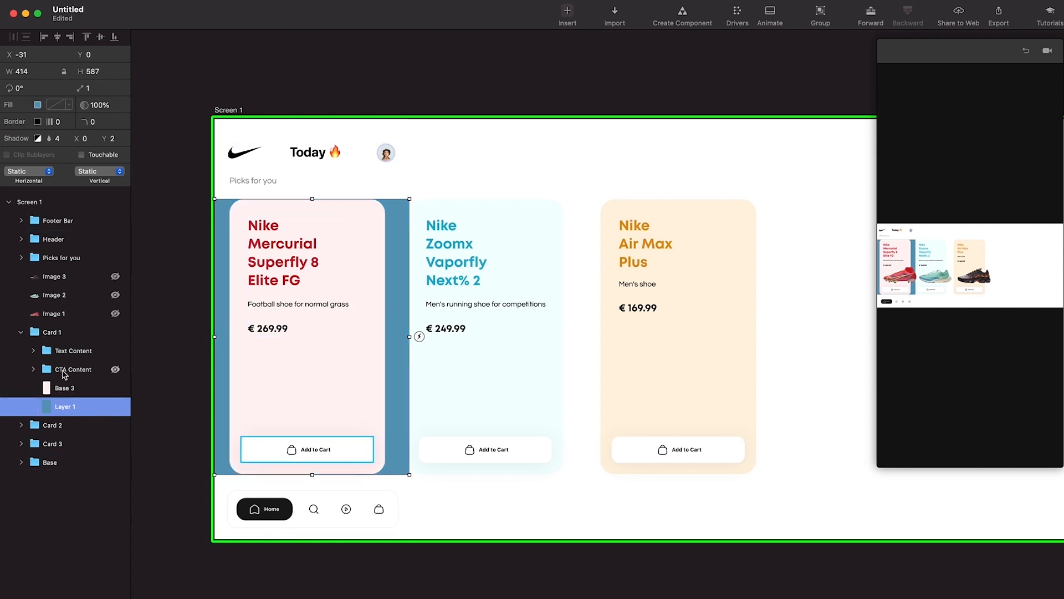
Paste a copy of Layer 1 into the Card 2 group and place it beneath Base 2.
click(21, 425)
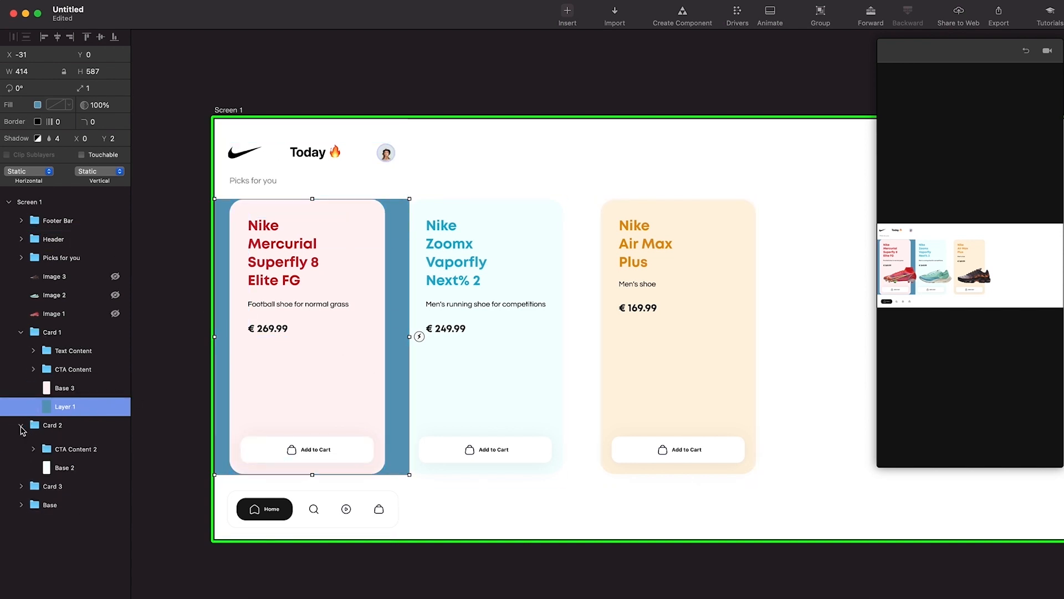
click(60, 447)
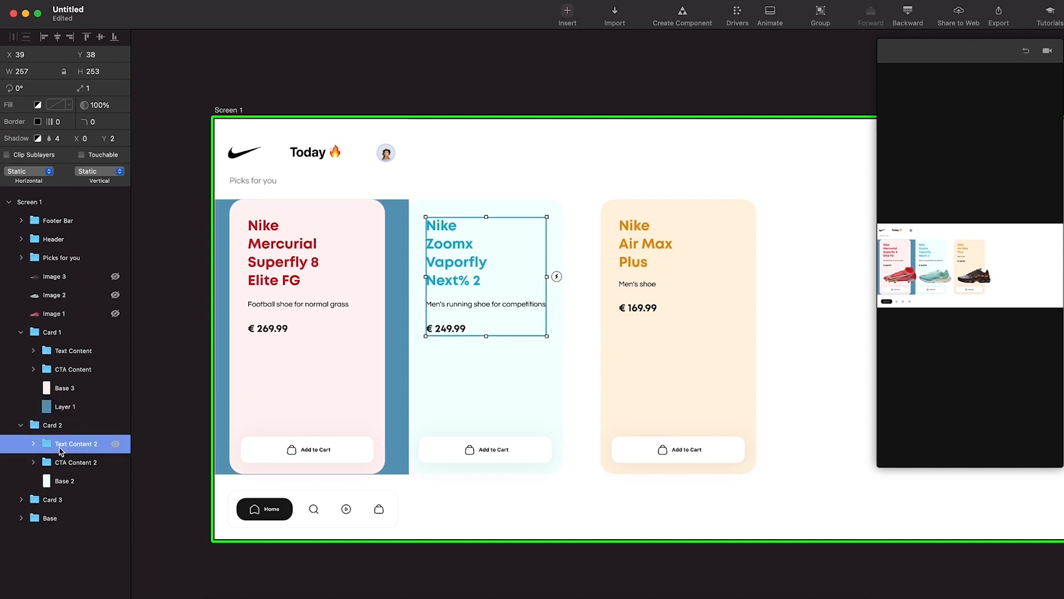
key(super+v)
drag(61, 447, 63, 506)
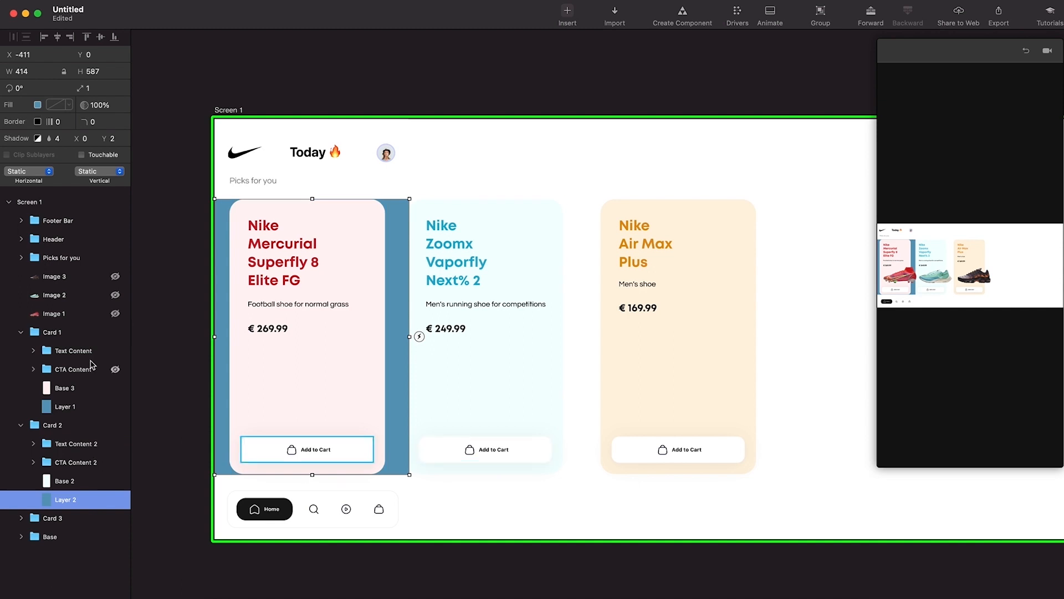
Hide Card 1 and shift Layer 2 behind the light-blue card, to X -41 and Y -1.
click(115, 332)
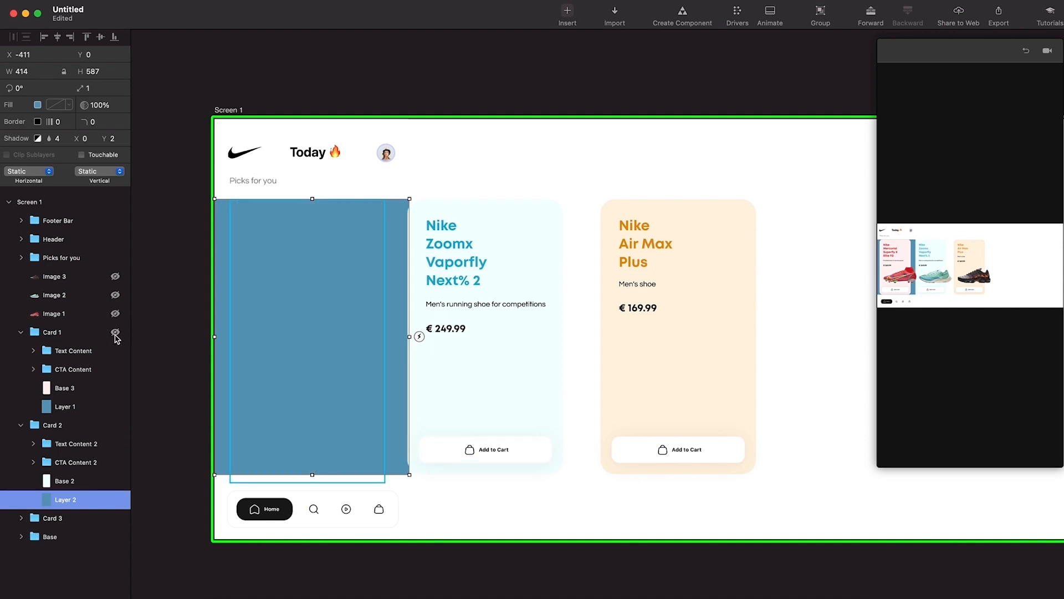
key(Up)
key(shift+Right)
key(shift+Right)
key(shift+Right)
key(shift+Right)
key(shift+Right)
key(shift+Right)
key(shift+Right)
key(shift+Right)
key(shift+Right)
key(shift+Right)
key(shift+Right)
key(shift+Right)
key(shift+Right)
key(shift+Right)
key(shift+Right)
key(shift+Right)
key(shift+Right)
key(shift+Right)
key(shift+Right)
key(shift+Right)
key(shift+Right)
key(shift+Right)
key(shift+Right)
key(shift+Right)
key(shift+Right)
key(shift+Right)
key(shift+Right)
key(shift+Right)
key(shift+Right)
key(shift+Right)
key(shift+Right)
key(shift+Right)
key(shift+Right)
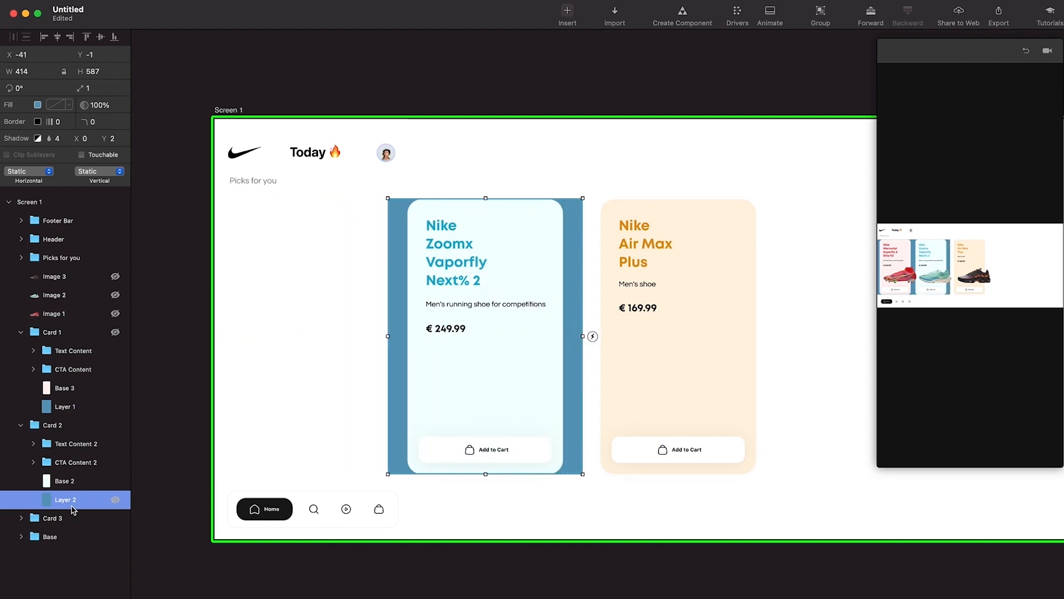
Move Layer 2 out of the Card 2 group to directly below it, and align the two by their horizontal centres.
click(61, 428)
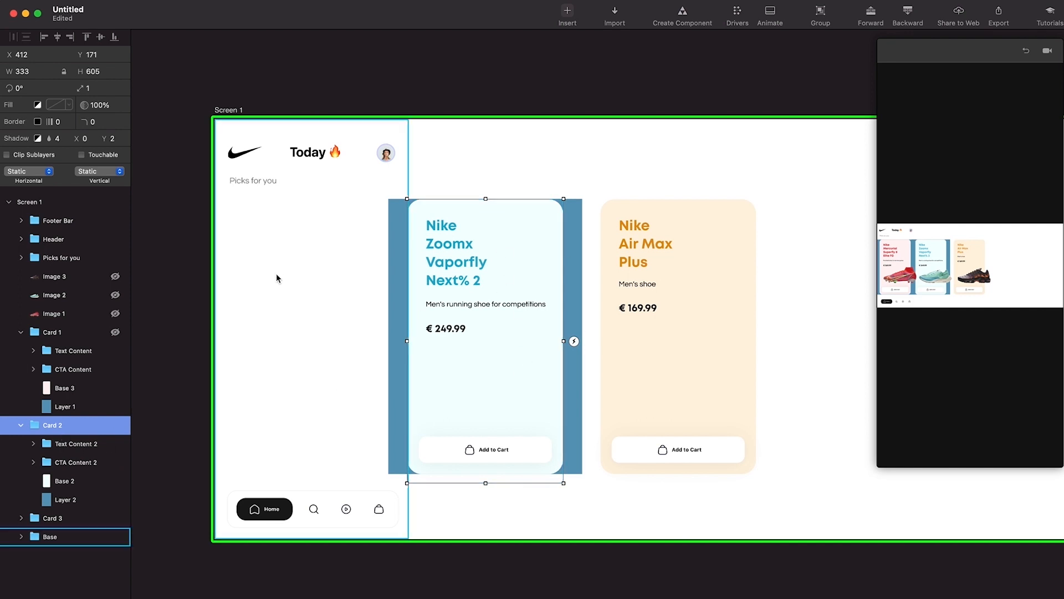
drag(65, 499, 45, 514)
mouse_move(40, 453)
mouse_down()
mouse_move(44, 420)
mouse_move(51, 457)
mouse_move(53, 442)
mouse_up()
click(58, 433)
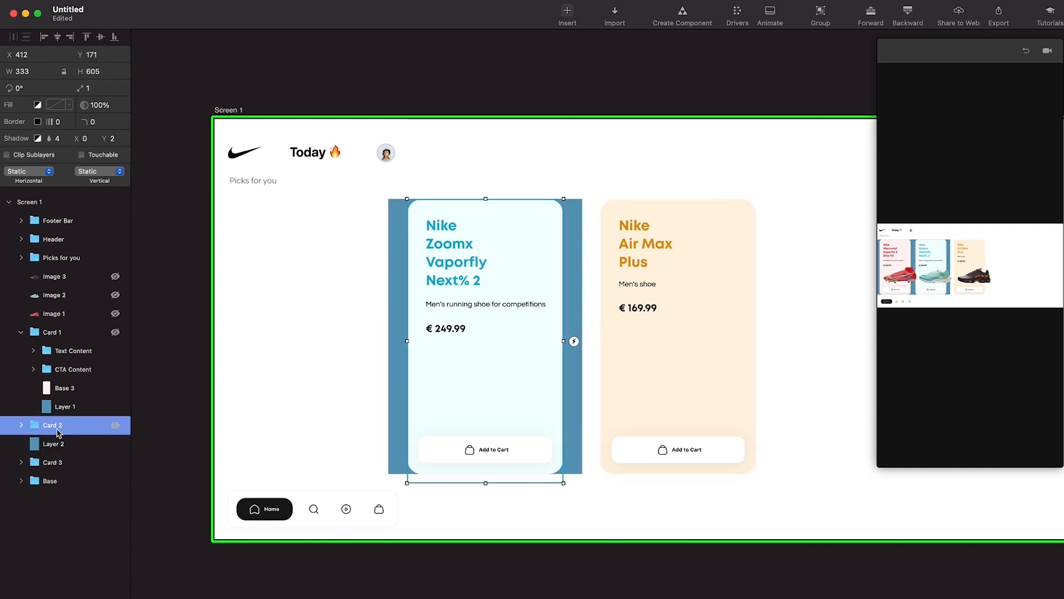
shift+click(58, 443)
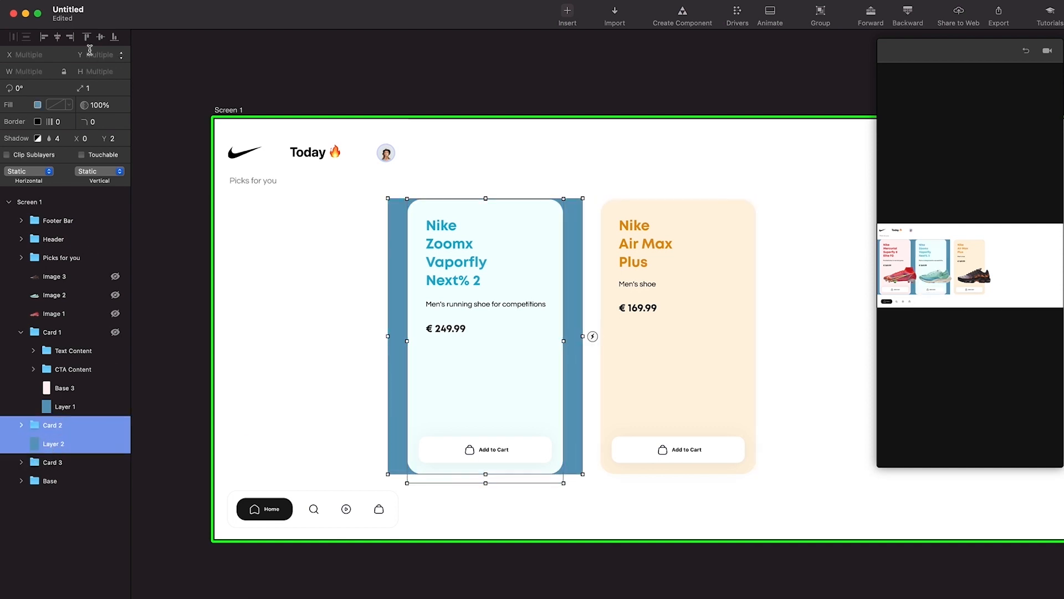
click(58, 38)
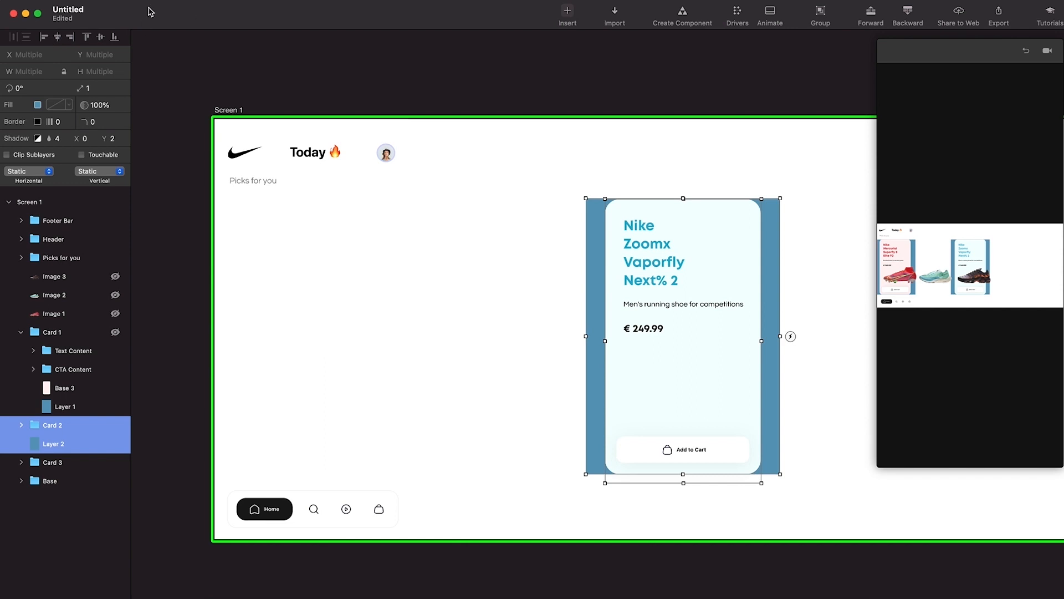
Move Layer 2 back into the Card 2 group beneath Base 2, collapse the group and select it.
click(22, 426)
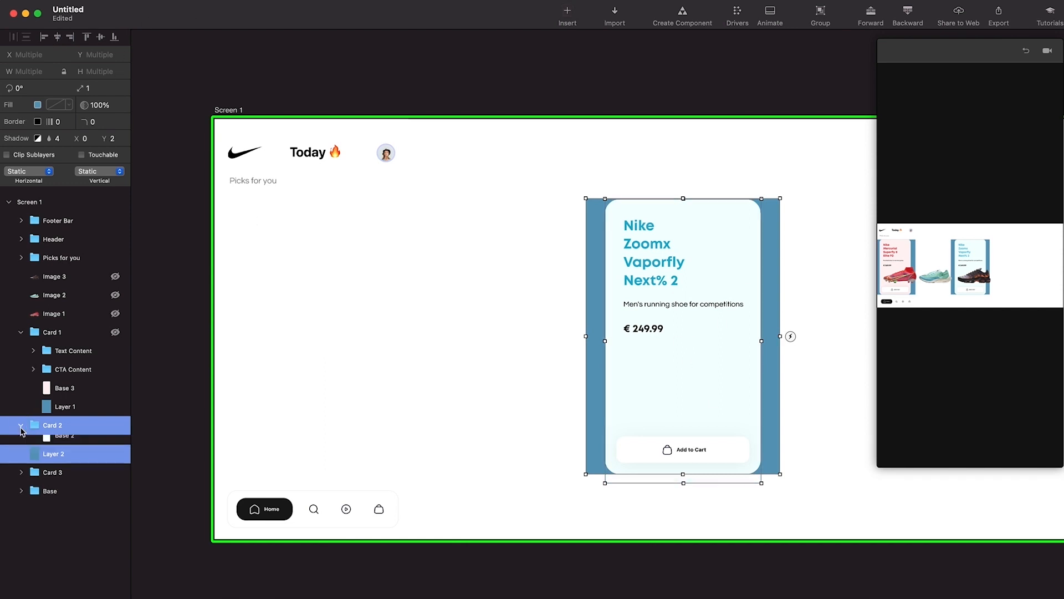
click(55, 409)
click(41, 502)
drag(41, 501, 72, 496)
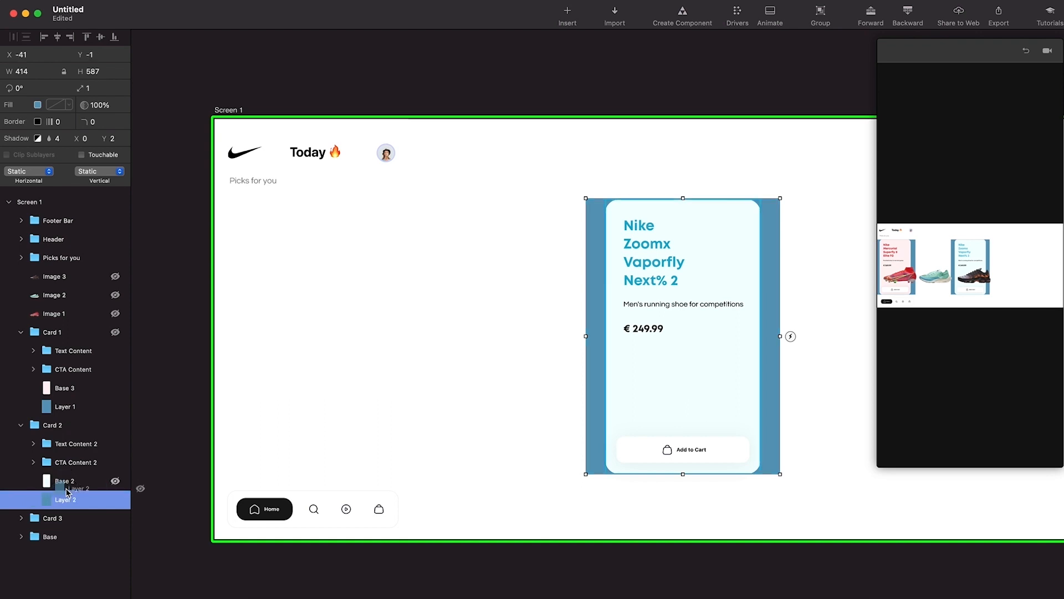
click(21, 425)
click(86, 432)
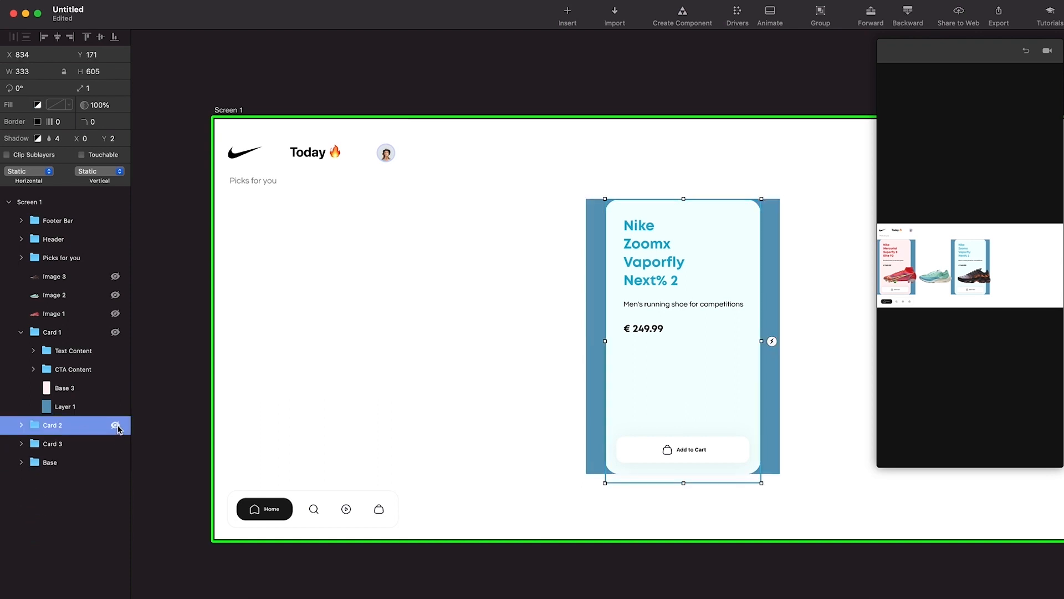
Hide the Card 2 group and paste a copy of Layer 1 next to the Card 3 group in the layer list.
click(115, 425)
click(64, 406)
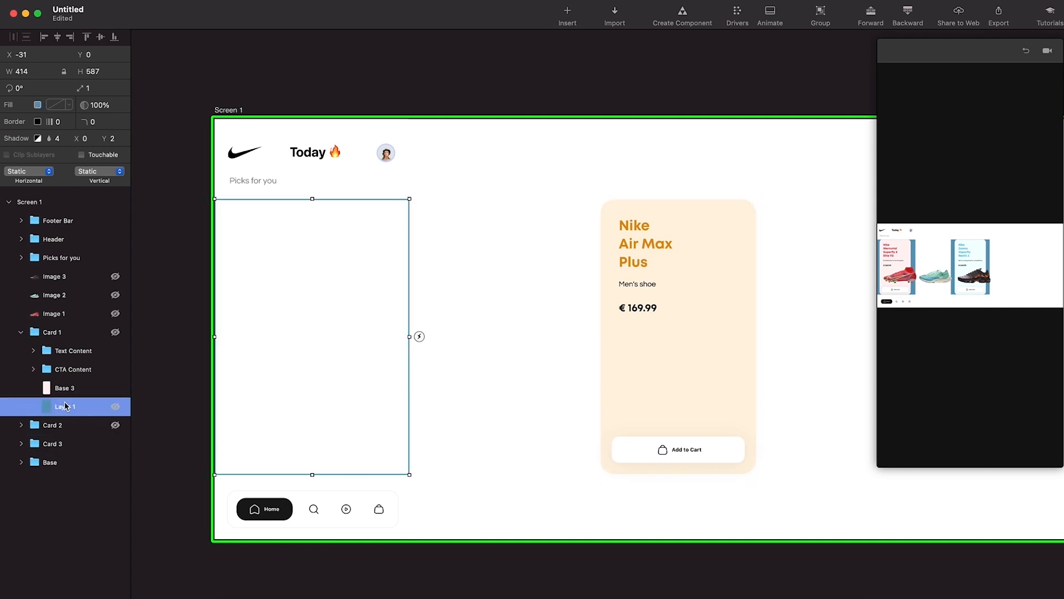
click(20, 444)
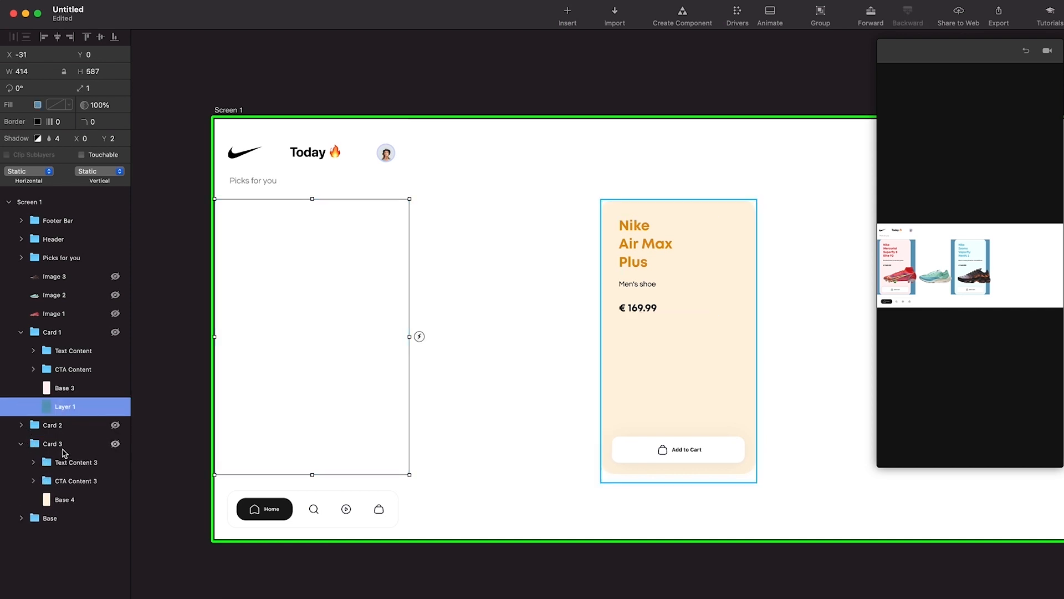
click(20, 446)
click(51, 446)
key(super+v)
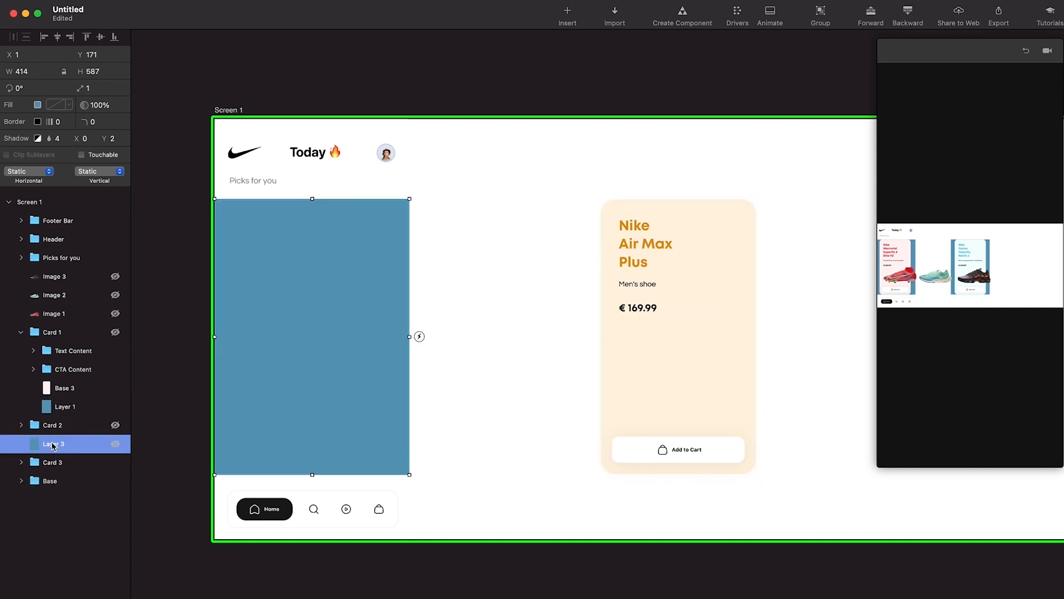
Move Layer 3 behind the orange card, order it directly below the Card 3 group, and align the two by their horizontal centres.
drag(343, 350, 706, 336)
drag(45, 450, 47, 472)
shift+click(53, 447)
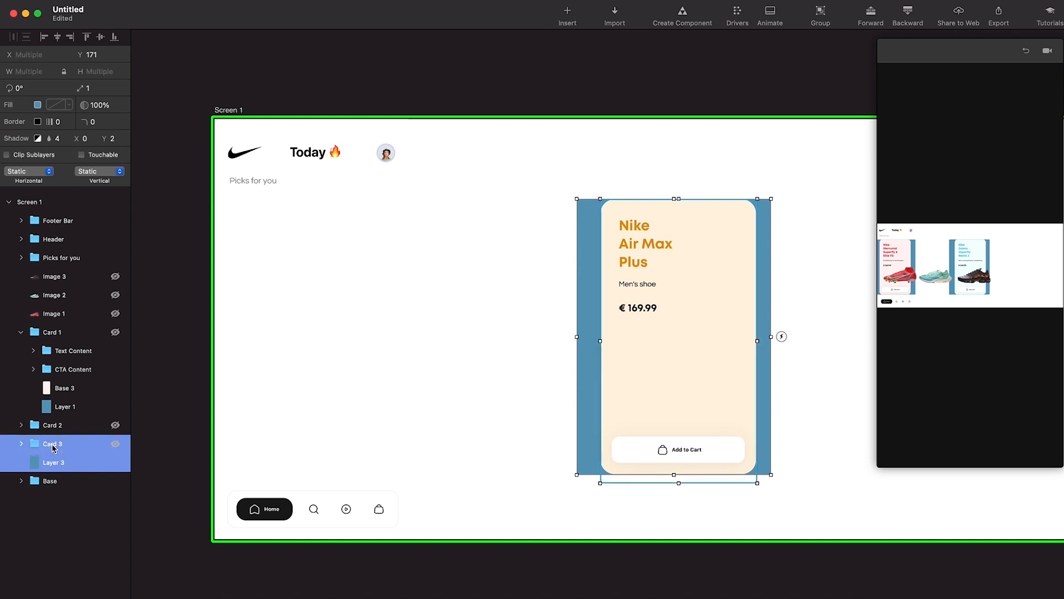
click(58, 37)
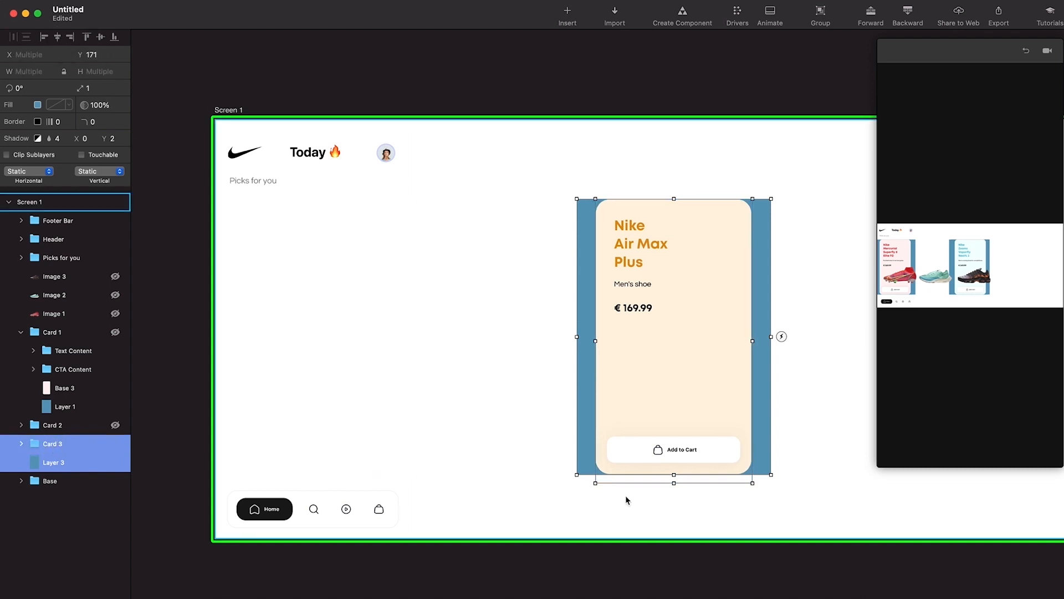
Move Layer 3 into the Card 3 group beneath Base 4 and collapse the group.
click(21, 443)
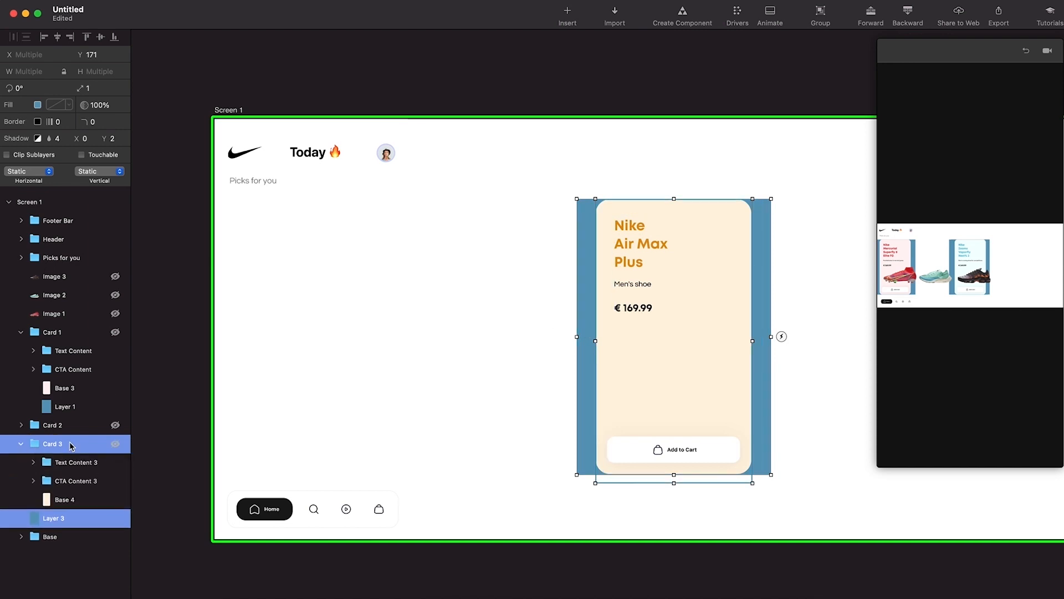
click(69, 425)
drag(58, 529, 71, 505)
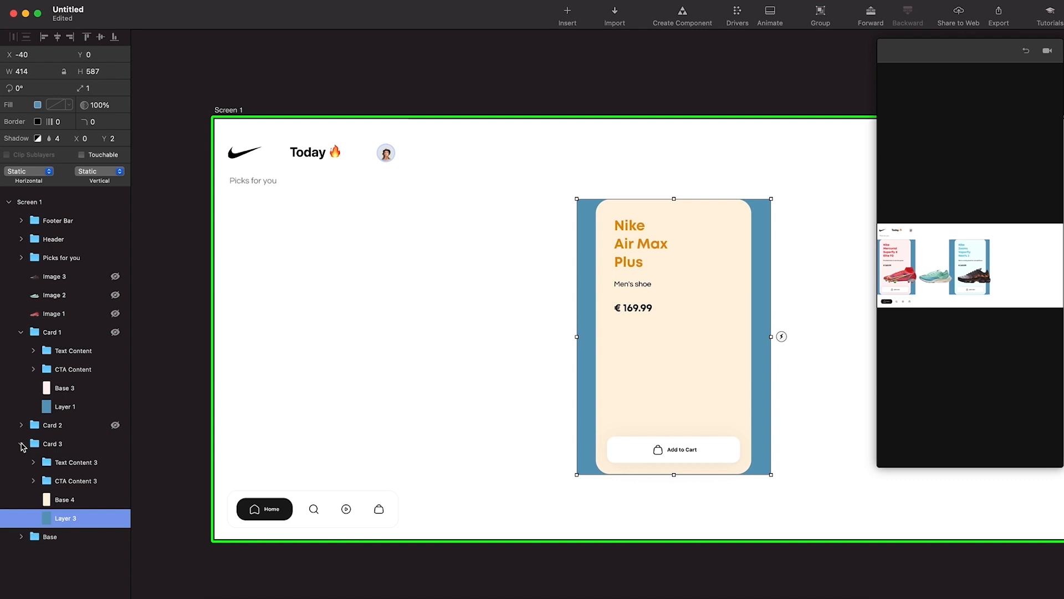
click(22, 444)
Show the Card 2 and Card 1 groups again, moving Card 2 between the other cards to X 386.
click(116, 425)
drag(673, 348, 461, 349)
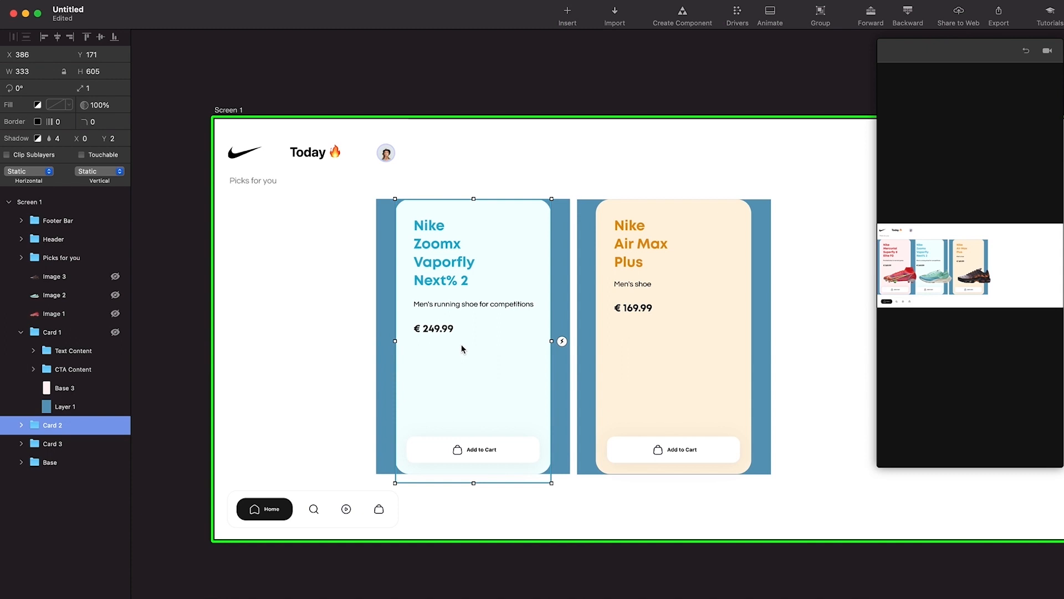
click(115, 332)
click(21, 334)
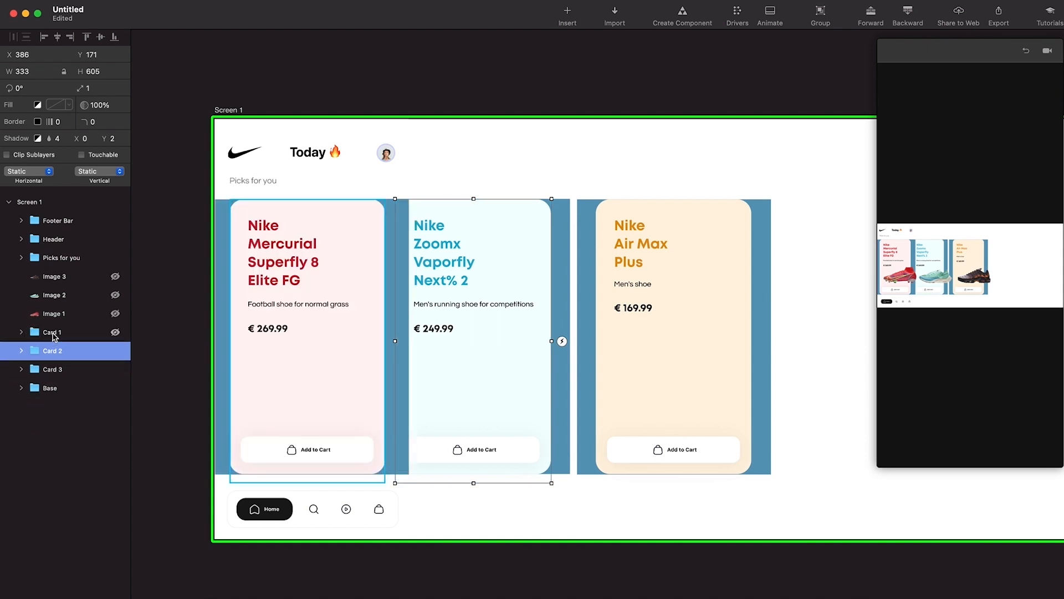
Resize the Card 1 group to its backing layer, from X 0 with a width of 414, and check its sublayers.
click(33, 332)
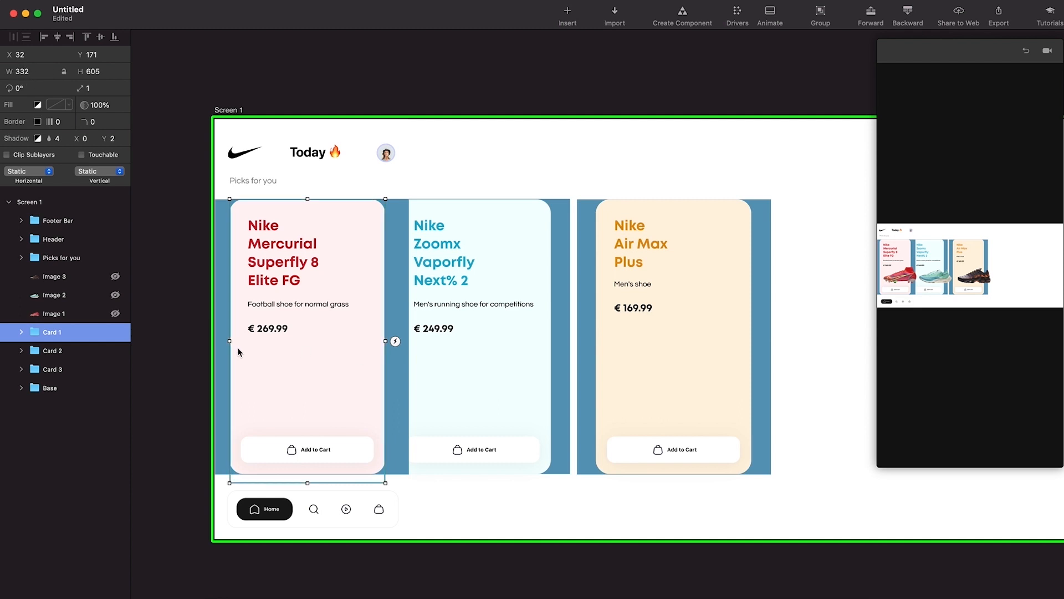
drag(230, 342, 215, 340)
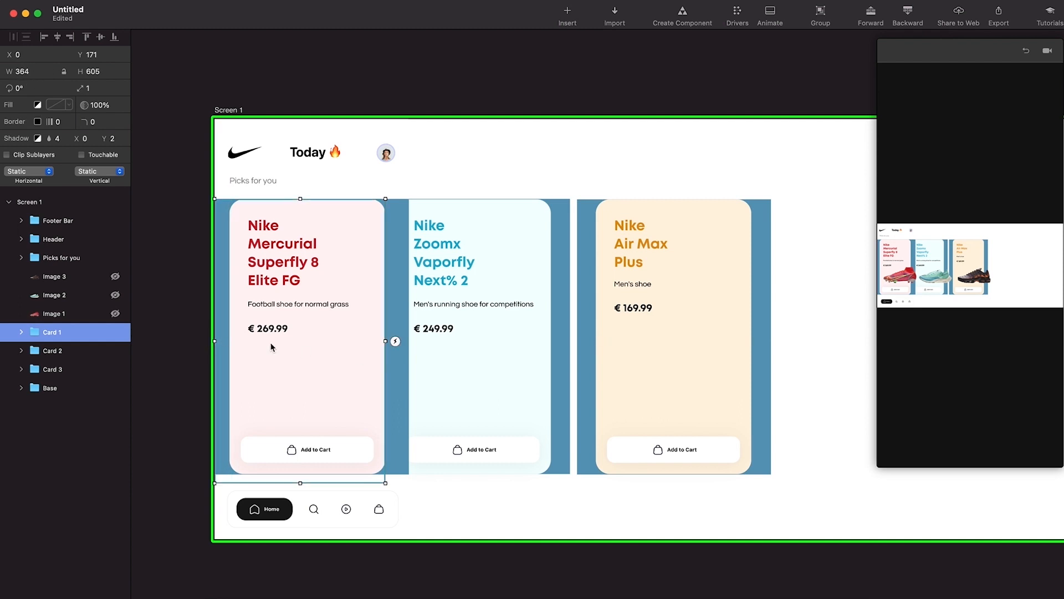
drag(380, 339, 410, 340)
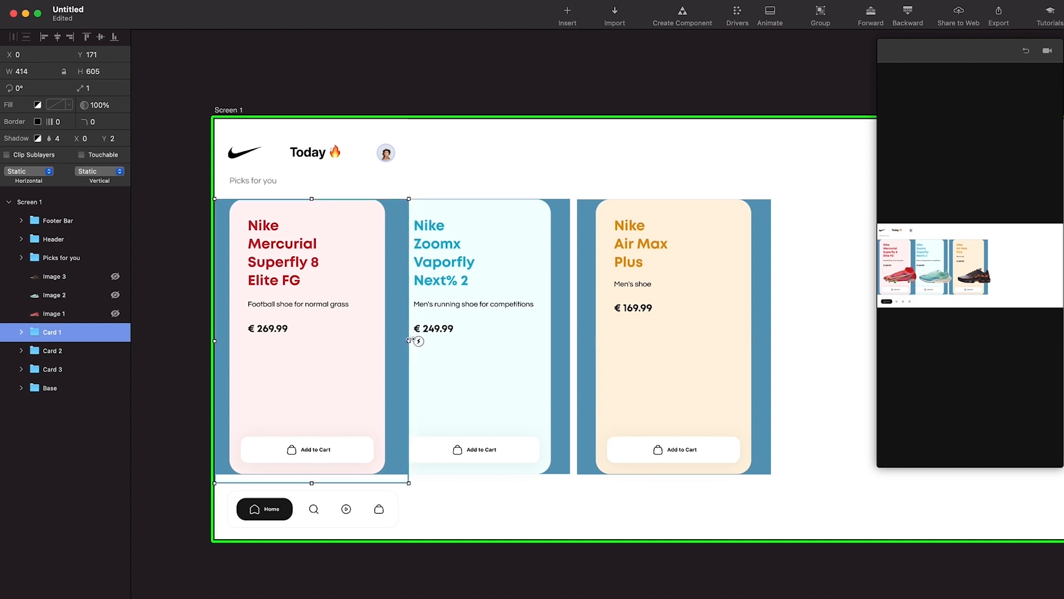
click(21, 332)
click(65, 388)
click(64, 407)
click(22, 334)
click(54, 333)
Extend the Card 2 group's left edge over its backing layer and place the group beside Card 1 at X 367.
click(64, 356)
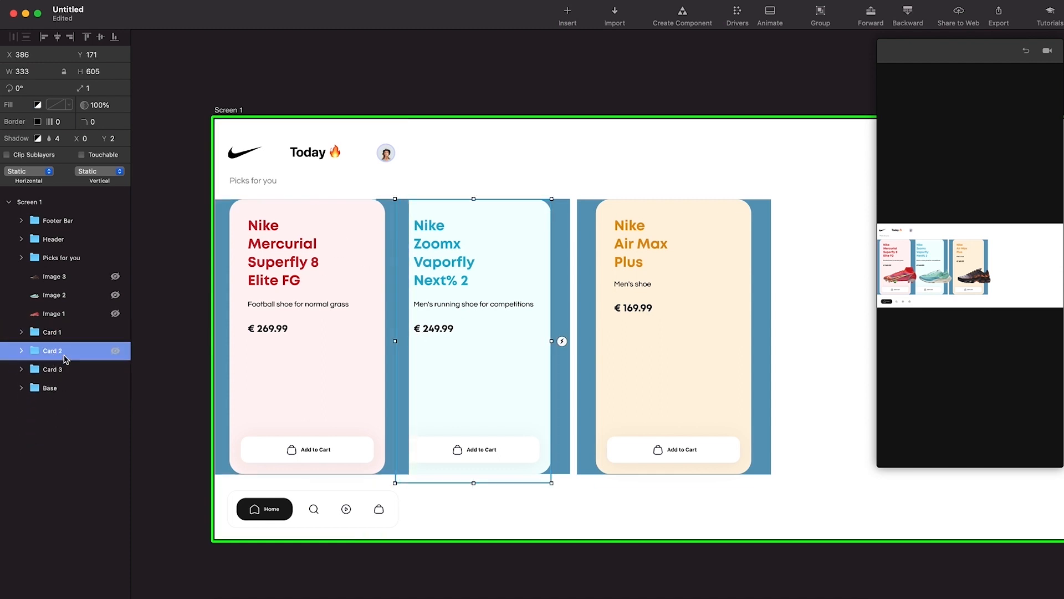
drag(468, 280, 534, 281)
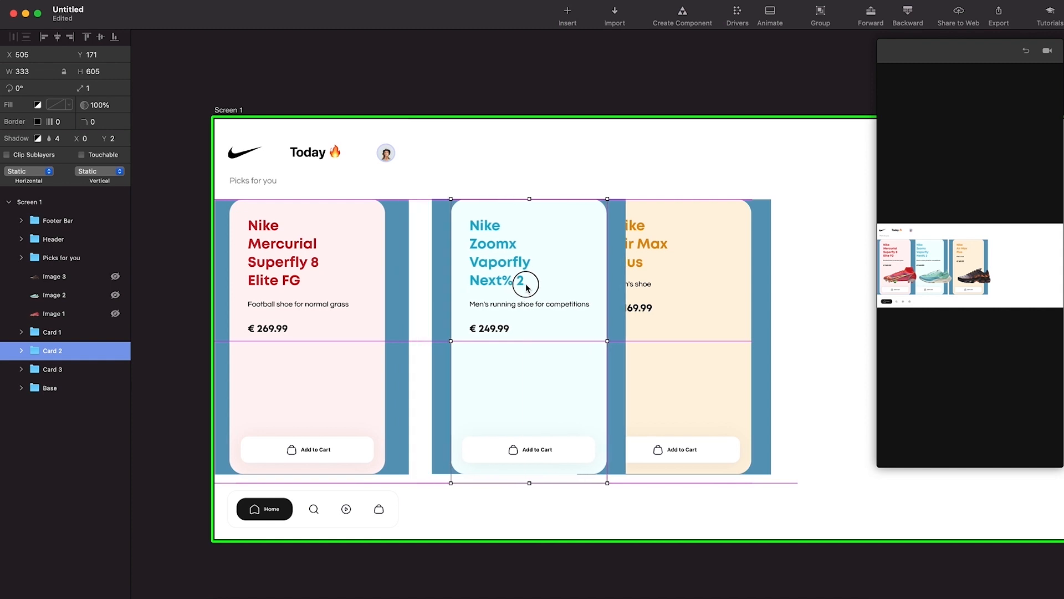
drag(451, 341, 430, 340)
drag(534, 318, 487, 319)
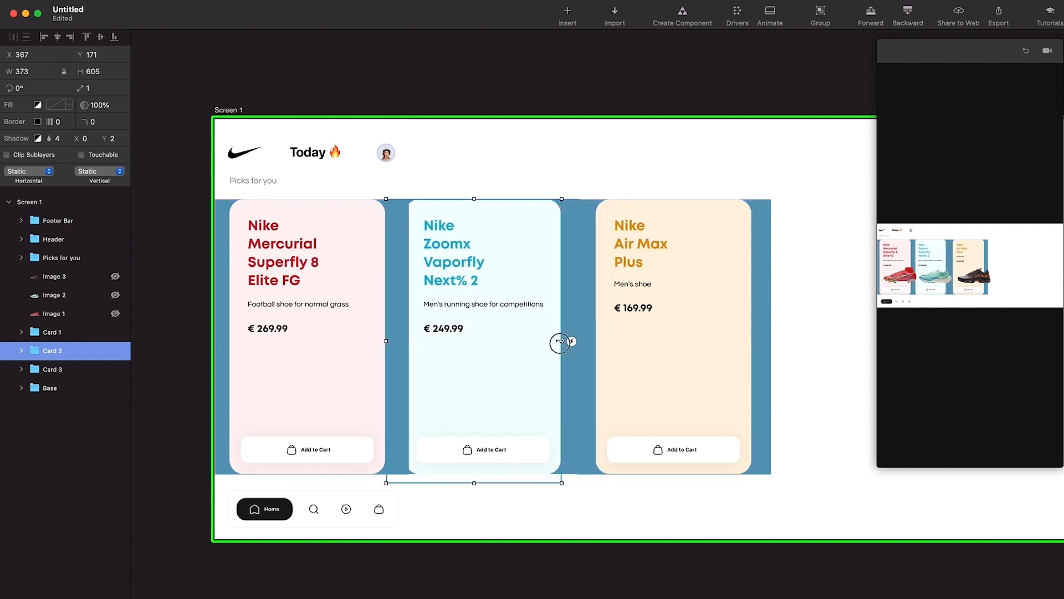
Move the Card 3 group away to X 1029 and set the Card 2 group's width to 414.
drag(698, 312, 785, 302)
click(541, 330)
drag(582, 340, 580, 341)
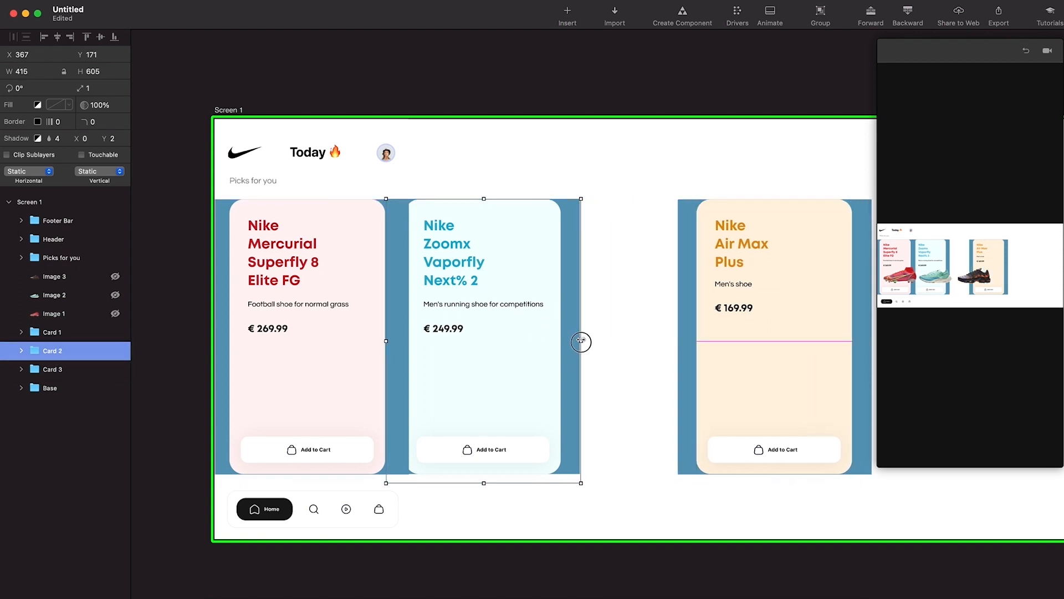
click(34, 73)
text(414)
key(Return)
Move the Card 2 group flush against Card 1, to X 414, and check both groups' positions.
drag(497, 268, 515, 267)
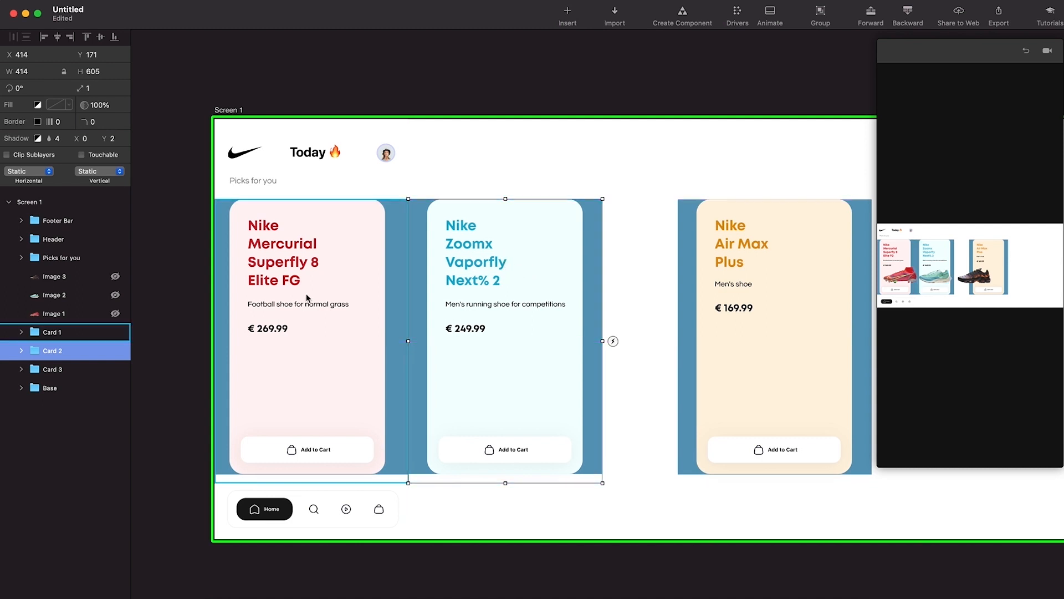
click(309, 298)
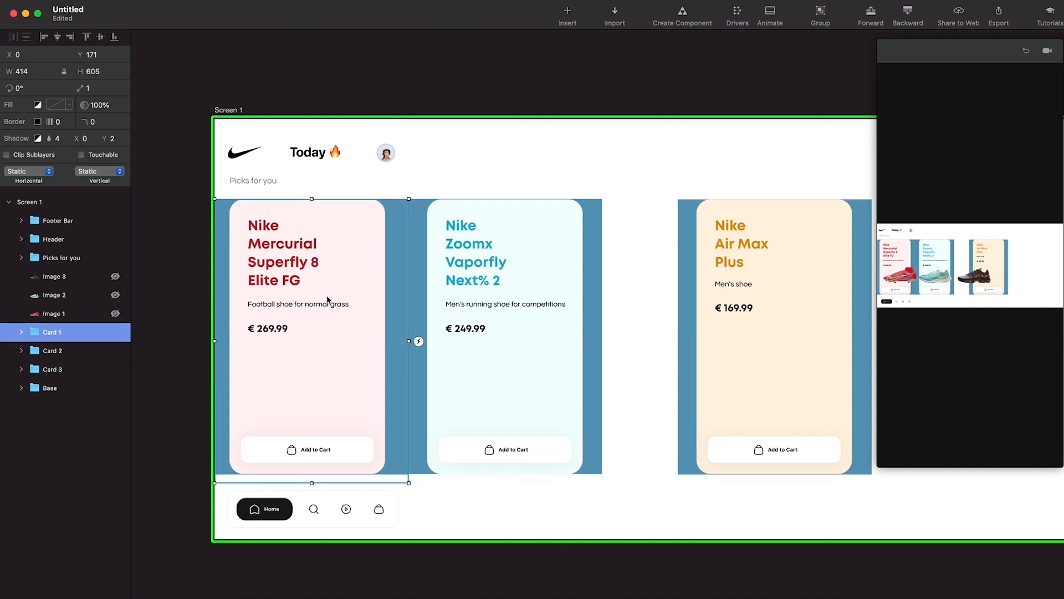
click(544, 305)
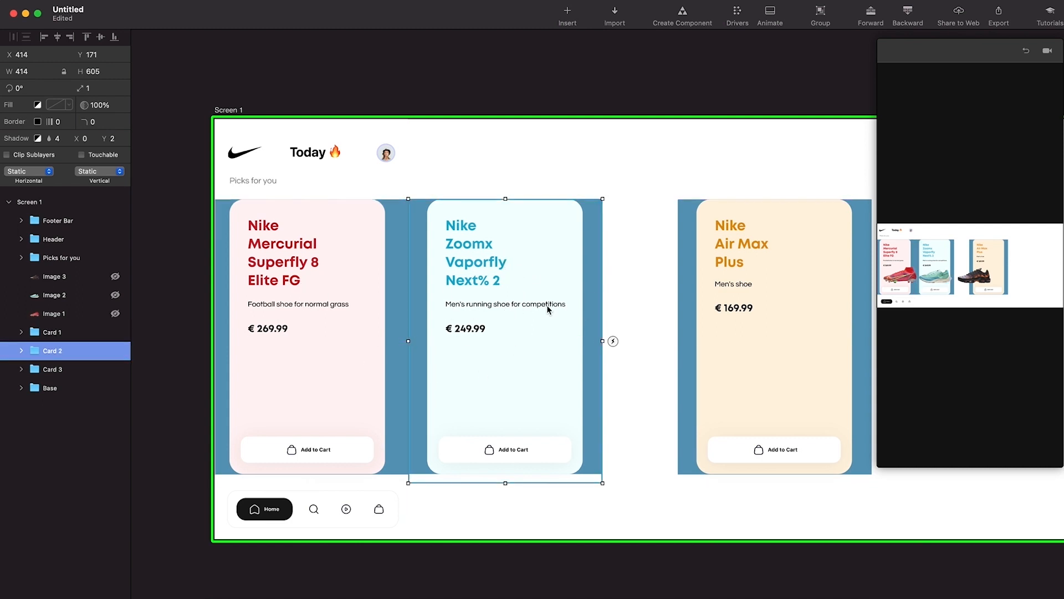
double_click(761, 334)
drag(770, 327, 752, 326)
key(super+z)
click(708, 284)
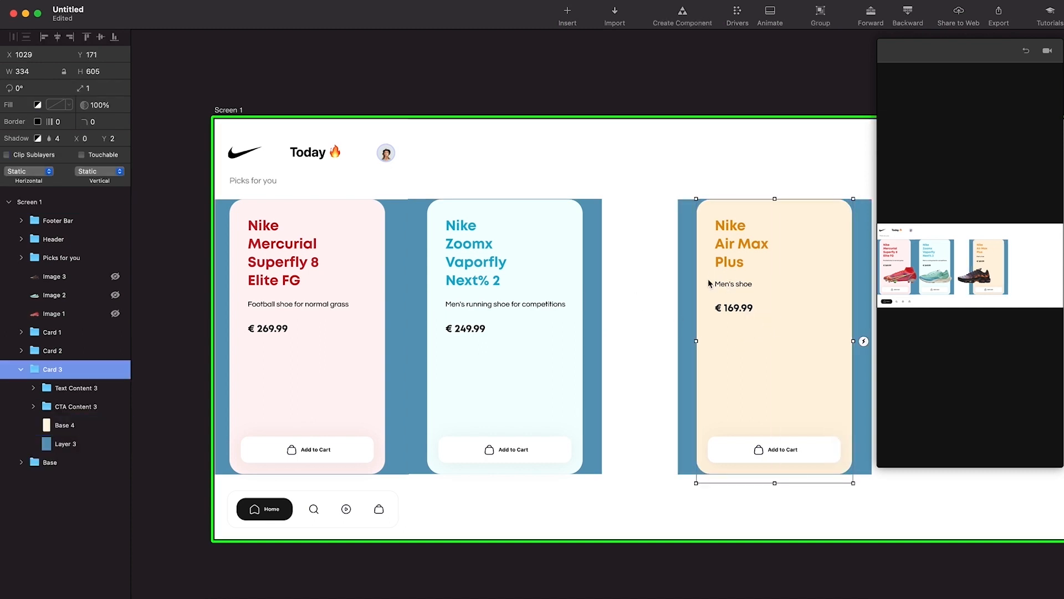
Extend the Card 3 group's left edge to the edge of its backing layer and undo the accidental sublayer move.
click(21, 369)
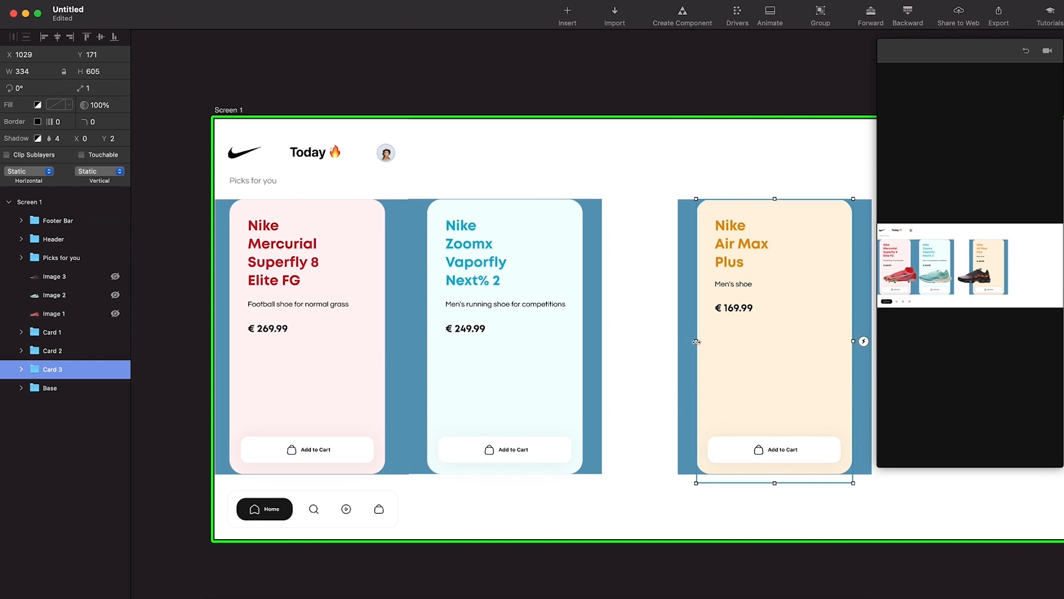
click(659, 324)
click(724, 323)
drag(725, 324, 633, 322)
key(super+z)
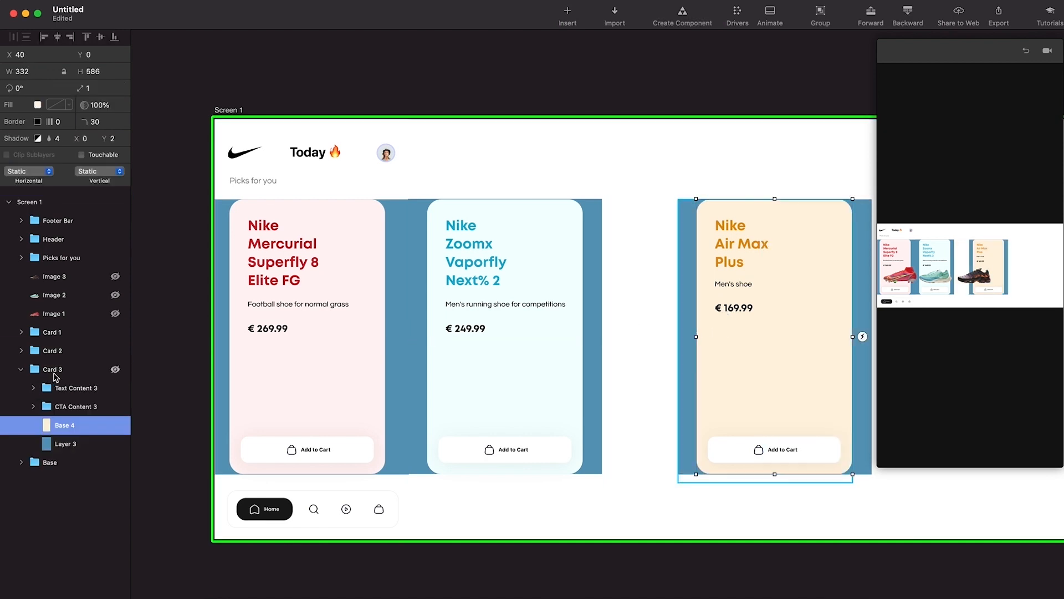
Extend the Card 3 group's right edge over its backing layer and set the group's width to 414.
click(54, 369)
scroll(805, 366, right, 5)
drag(755, 340, 767, 340)
click(42, 73)
key(BackSpace)
text(4)
key(Return)
click(437, 257)
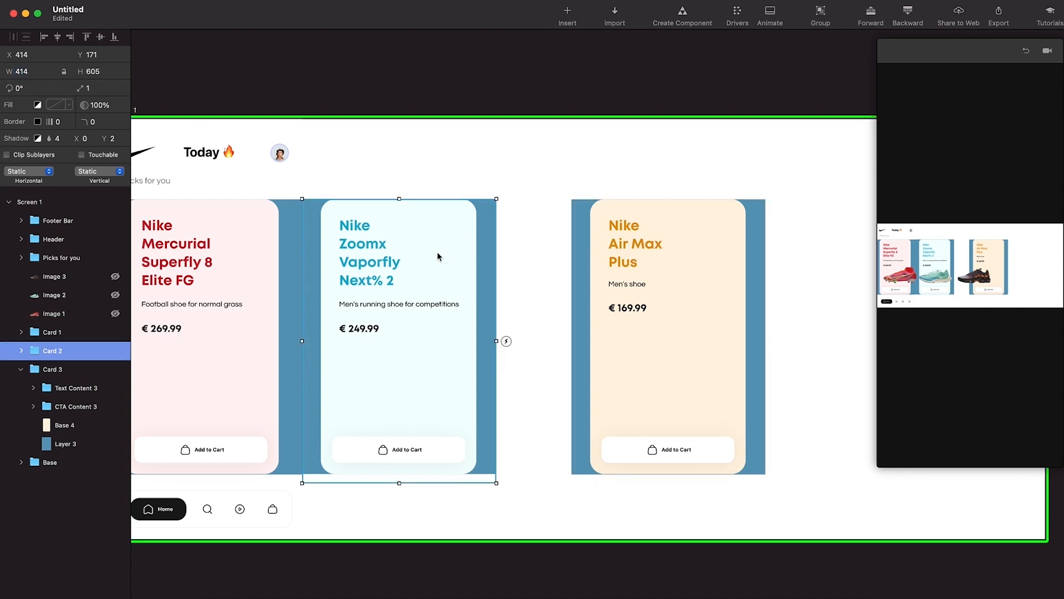
scroll(438, 256, left, 3)
click(750, 291)
click(717, 289)
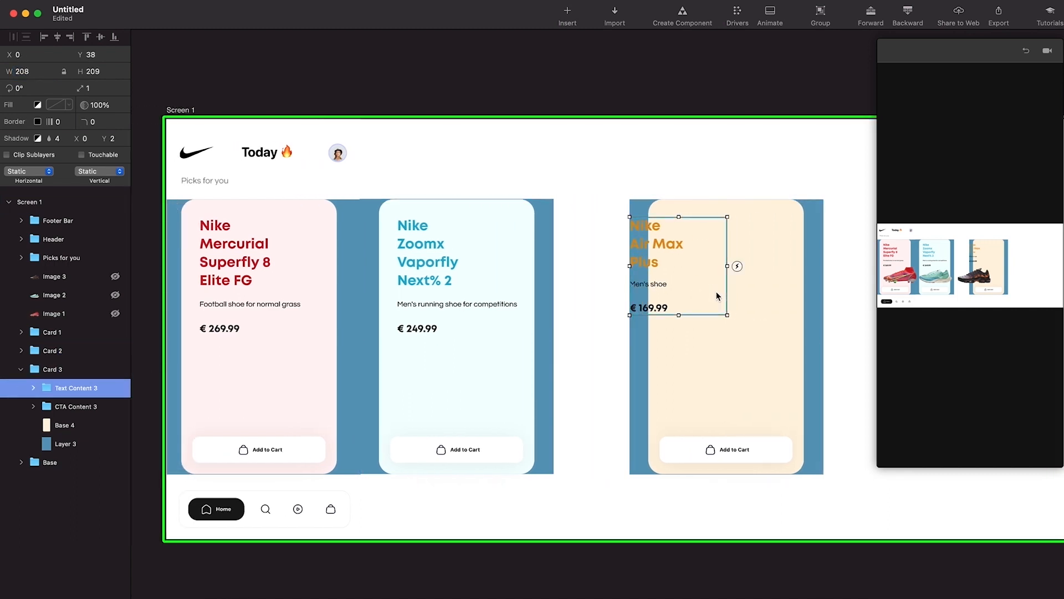
Move the Card 3 group beside Card 2, to X 827, and check the position and width of the card groups.
click(105, 370)
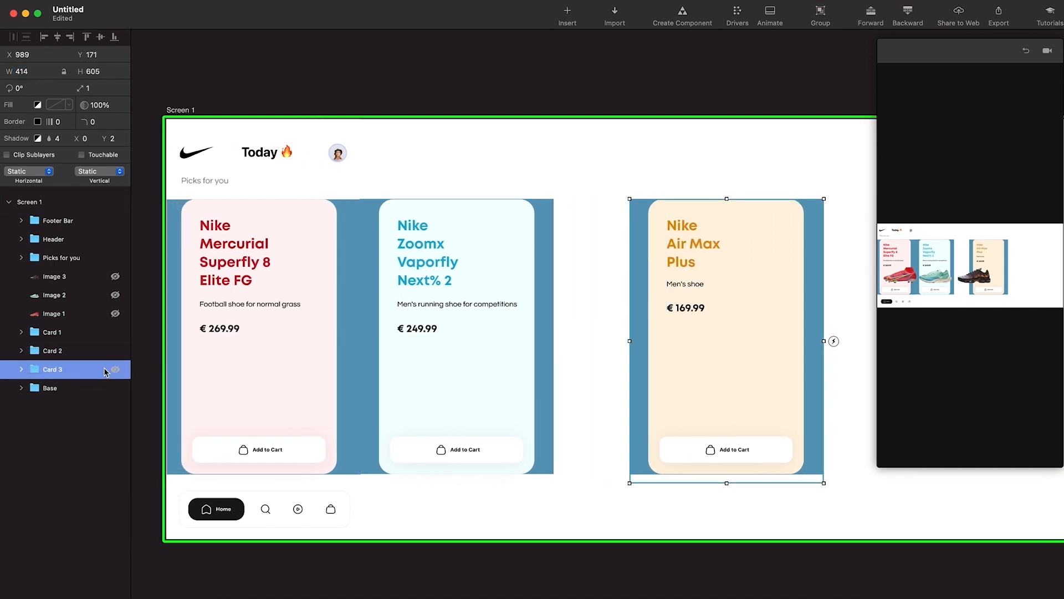
drag(760, 297, 685, 294)
scroll(684, 295, down, 1)
click(807, 331)
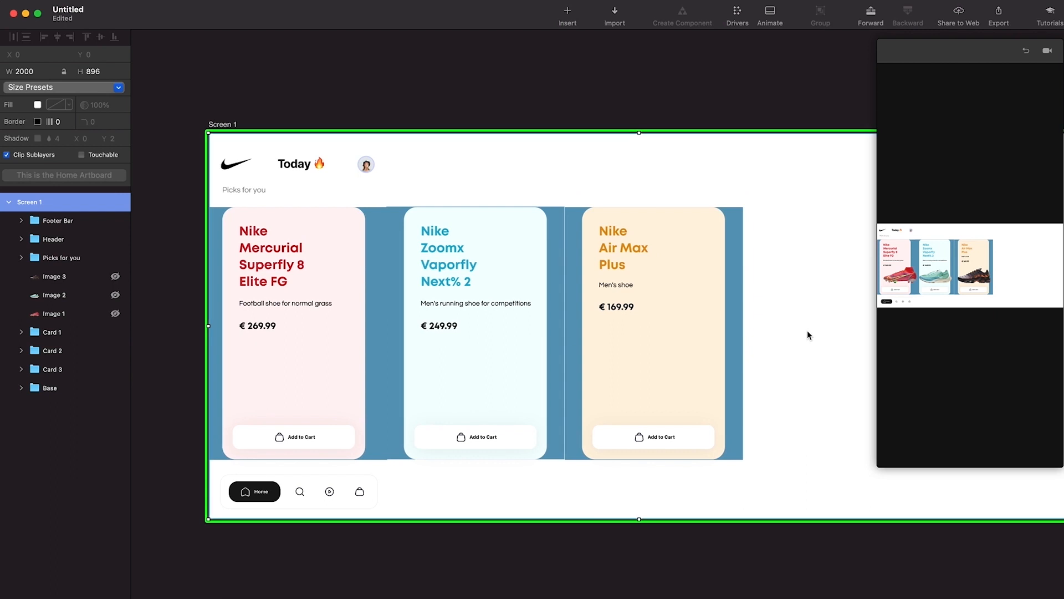
scroll(715, 325, left, 1)
click(714, 324)
click(458, 351)
click(311, 329)
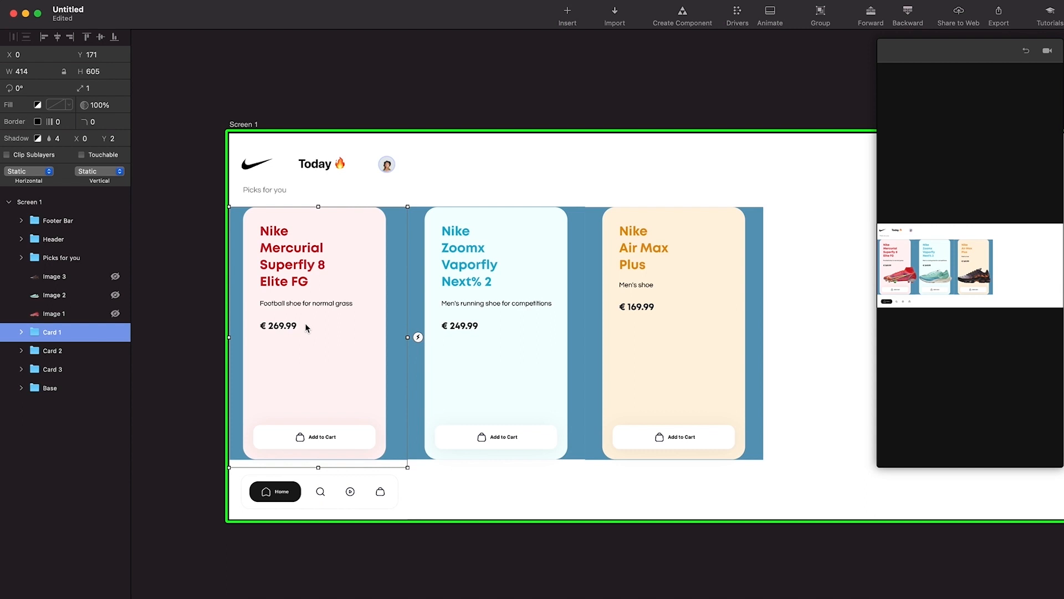
click(473, 311)
Group Card 1, Card 2 and Card 3 together and name the new group Product Cards.
click(691, 311)
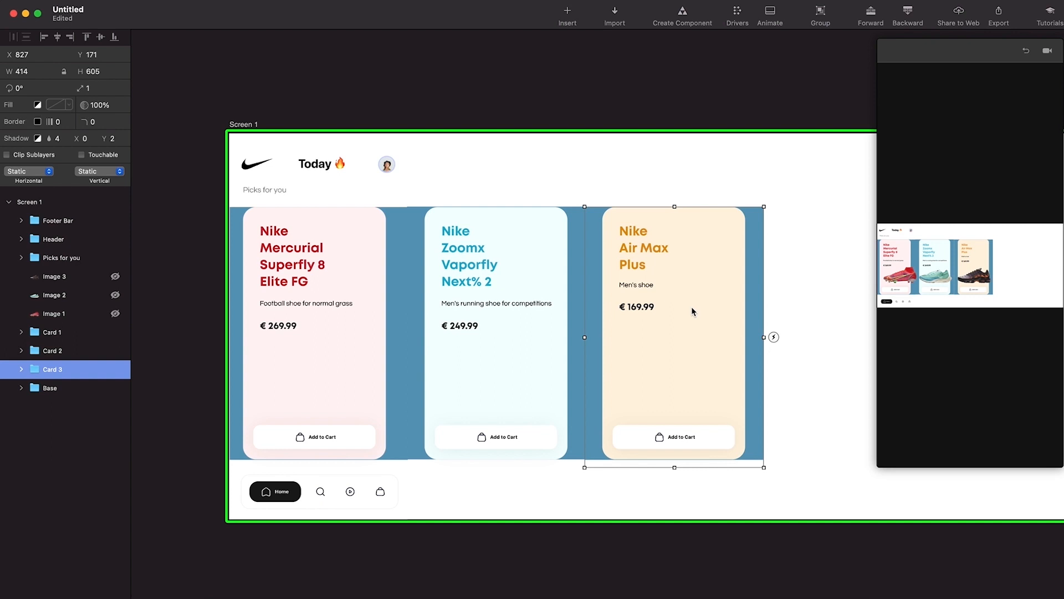
shift+click(65, 336)
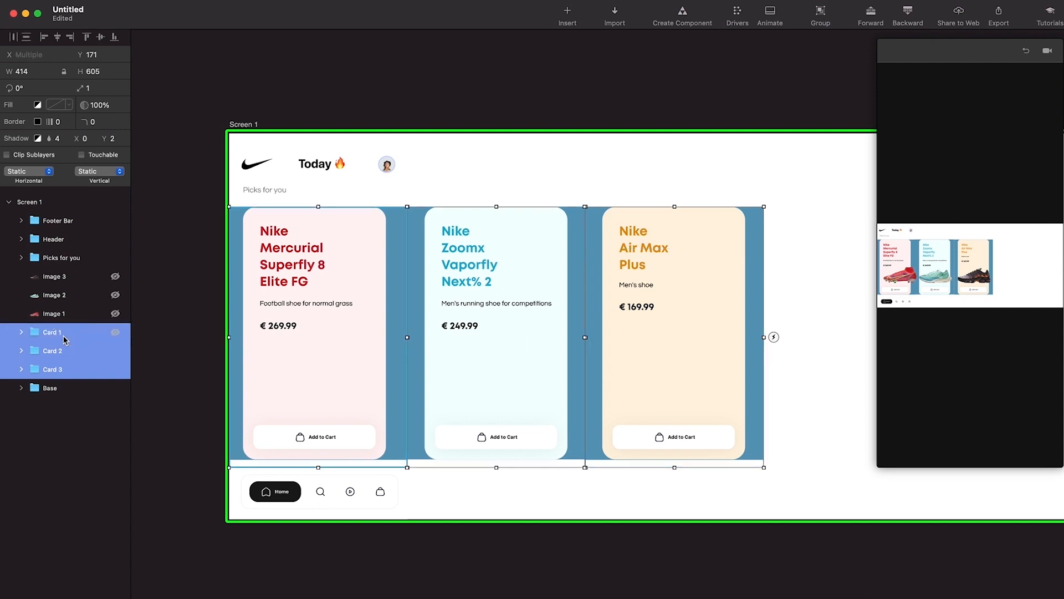
key(super+g)
double_click(63, 336)
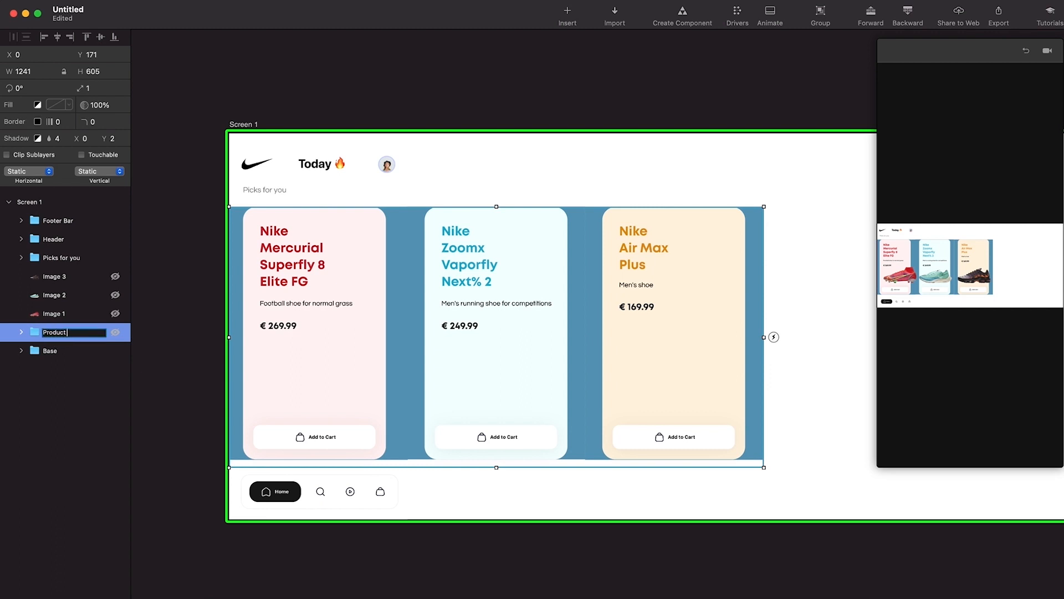
text(Product Cards)
key(Return)
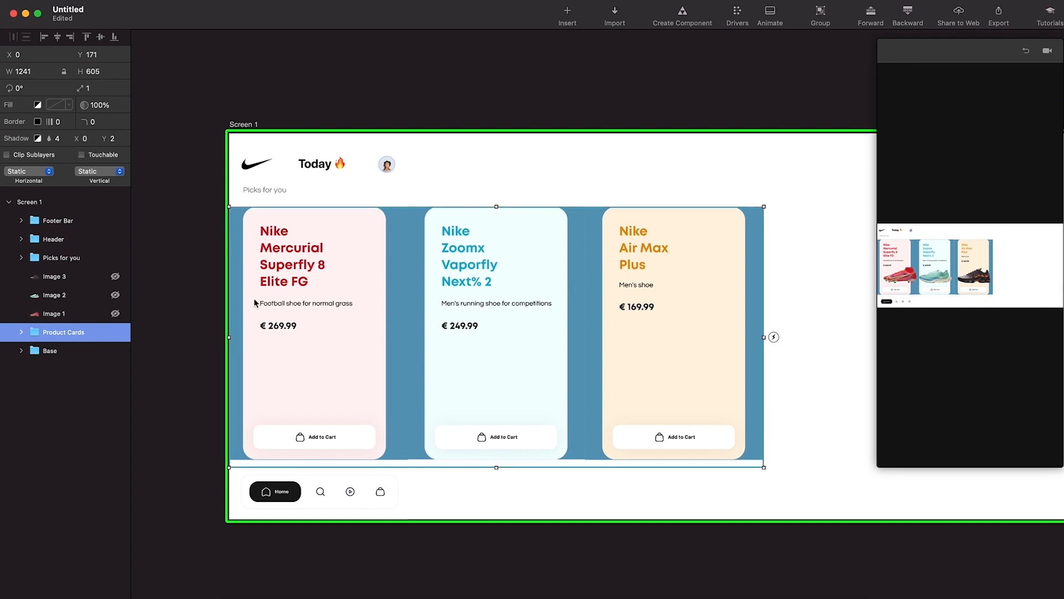
Shrink the Product Cards group to a width of 414 and set the Screen 1 artboard's width to 414.
drag(764, 336, 406, 368)
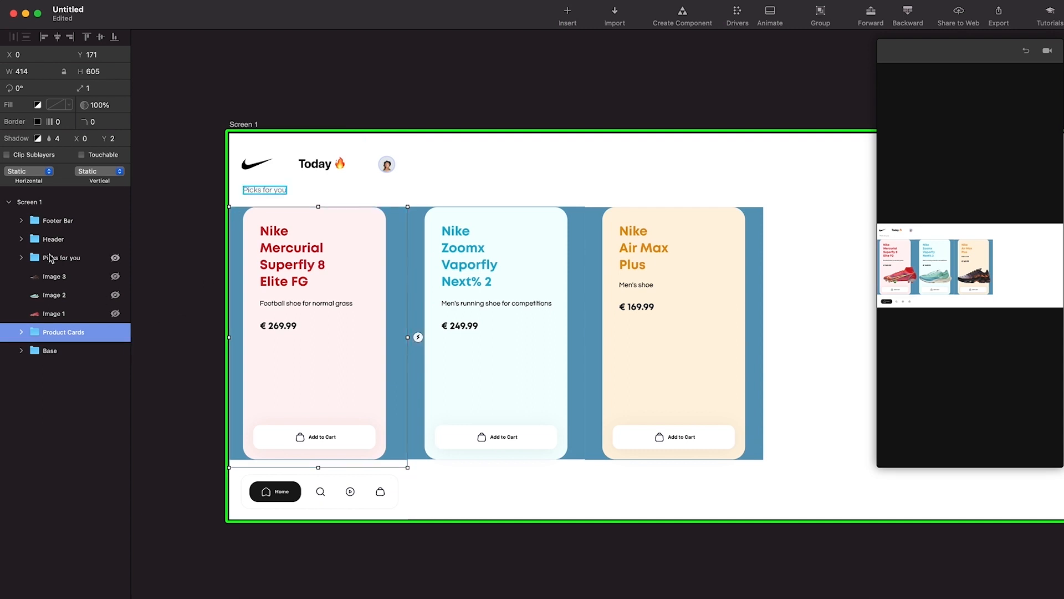
click(55, 207)
click(46, 72)
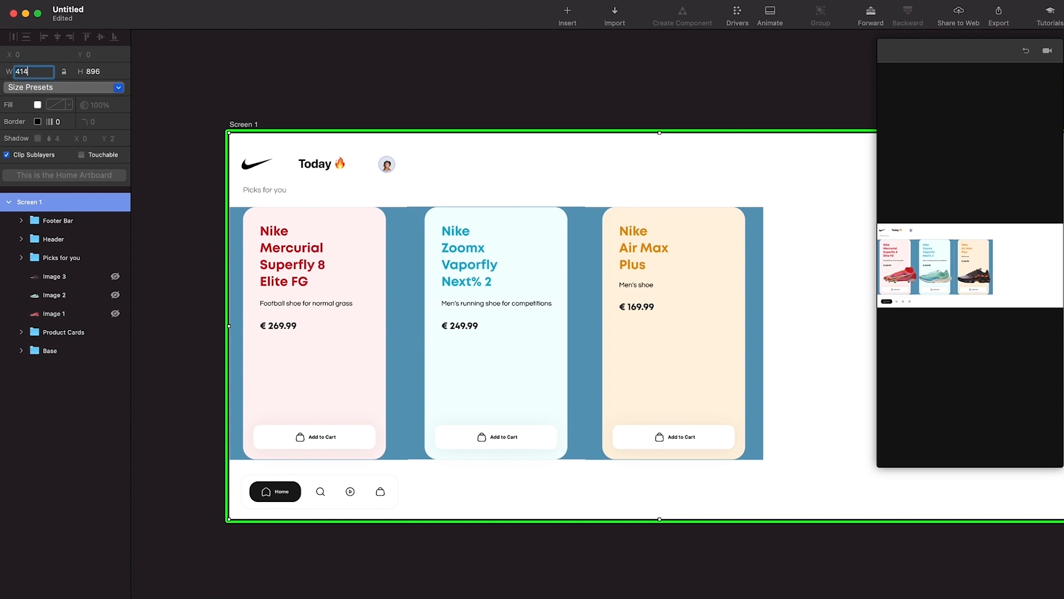
key(Return)
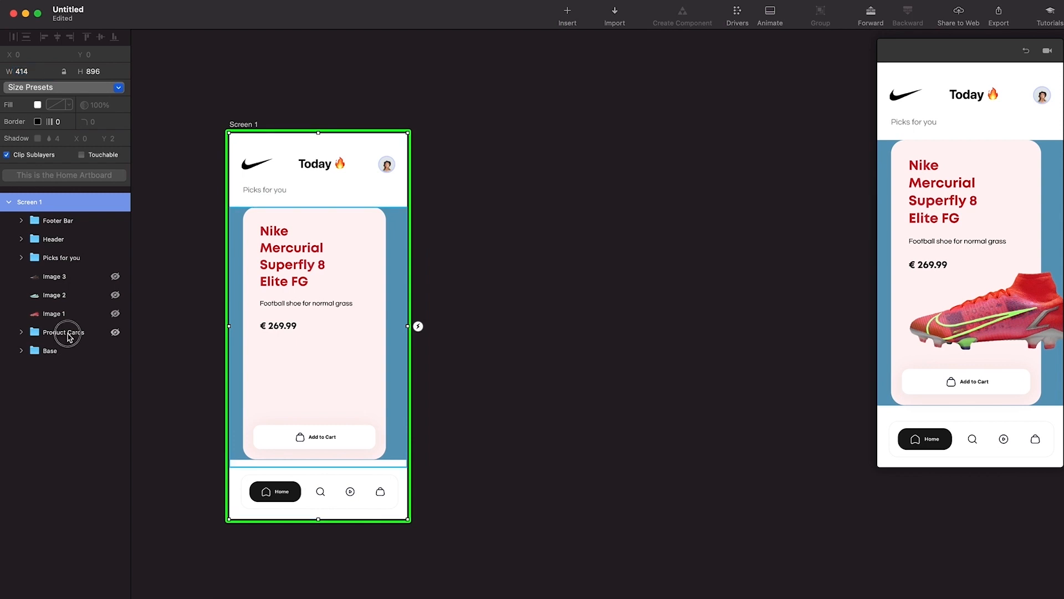
Set the Product Cards group's horizontal behaviour to Page and swipe through the cards in the preview.
click(71, 333)
click(30, 168)
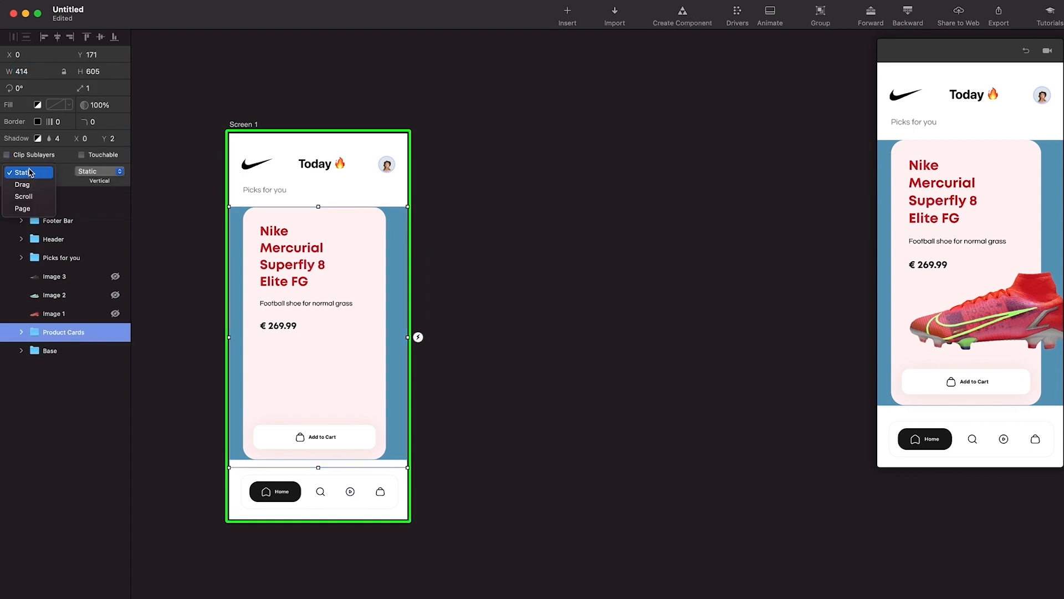
click(907, 260)
click(51, 172)
click(22, 208)
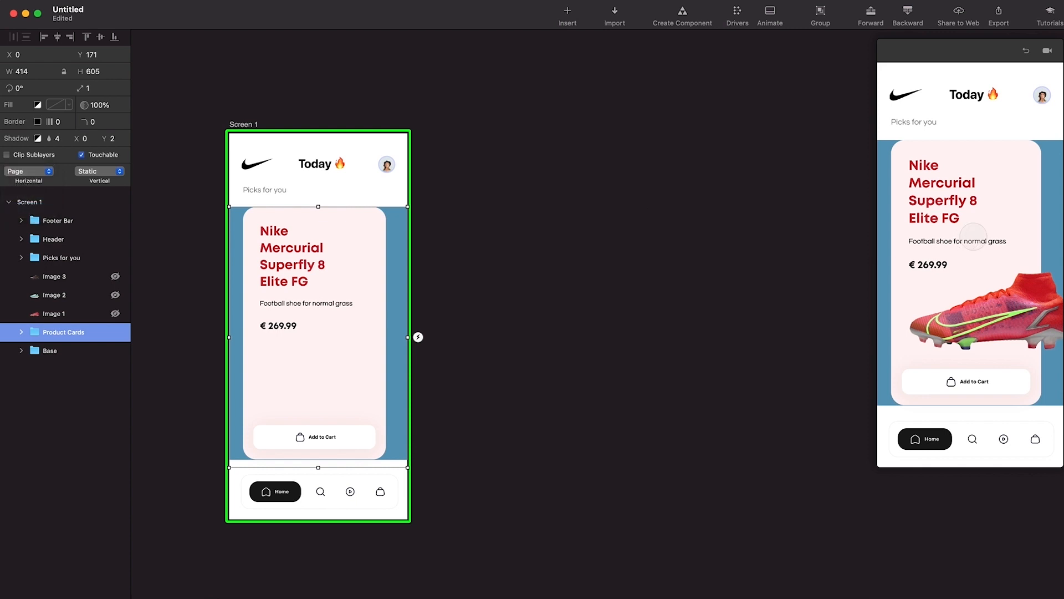
drag(1028, 244, 1021, 214)
drag(931, 224, 958, 202)
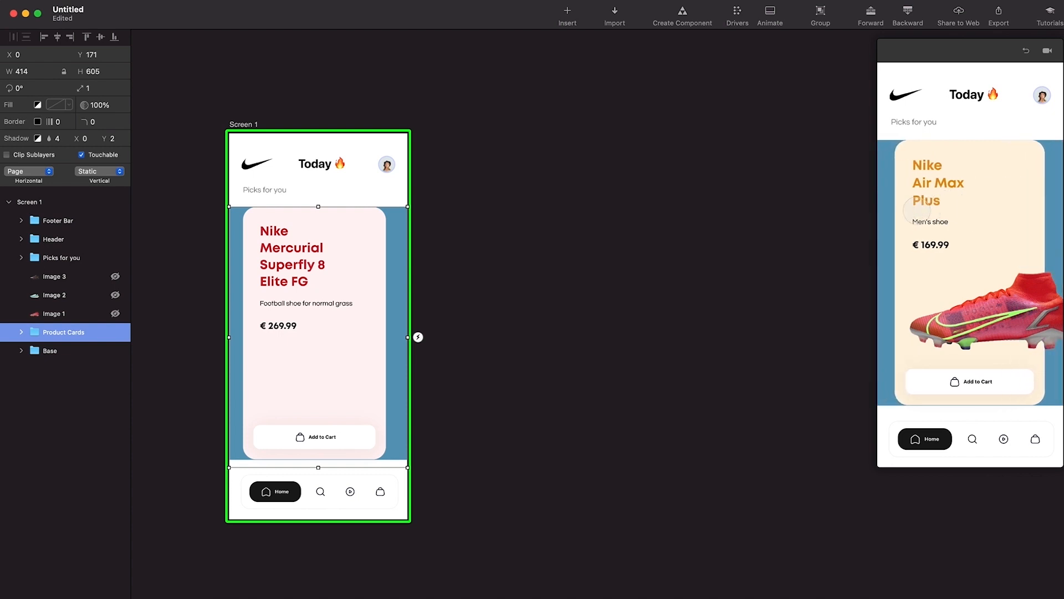
drag(917, 210, 984, 211)
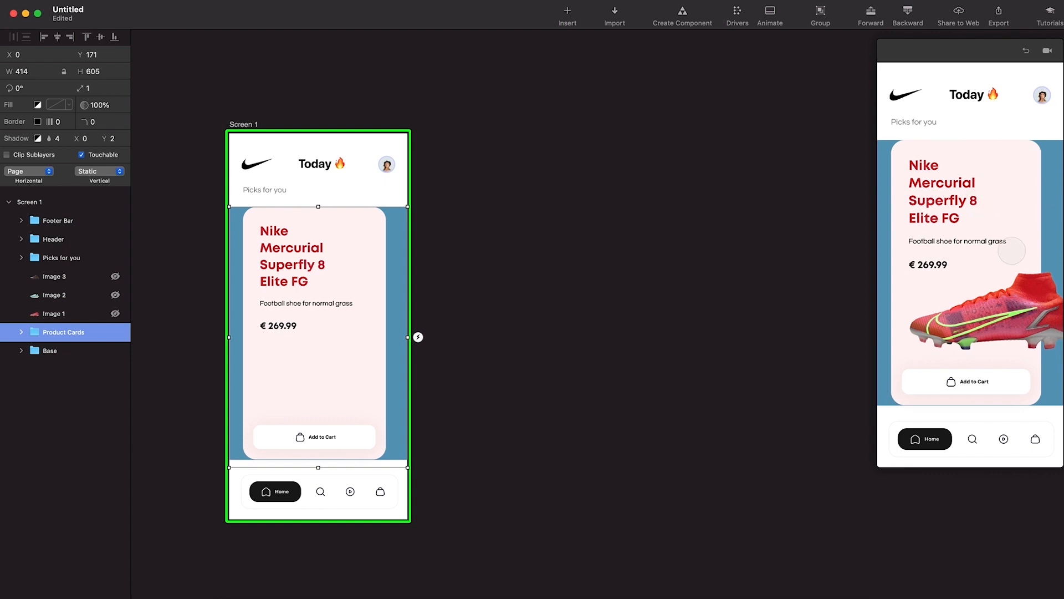
drag(1015, 233, 962, 218)
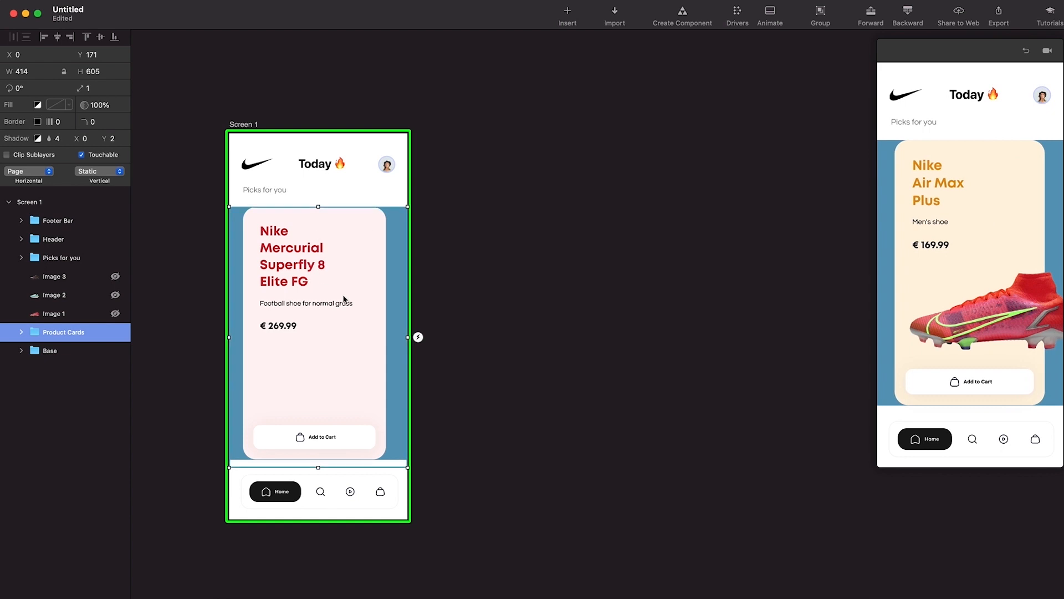
Move Layer 1 out of the Card 1 group and horizontally centre-align the two with each other, at X 0.
click(21, 333)
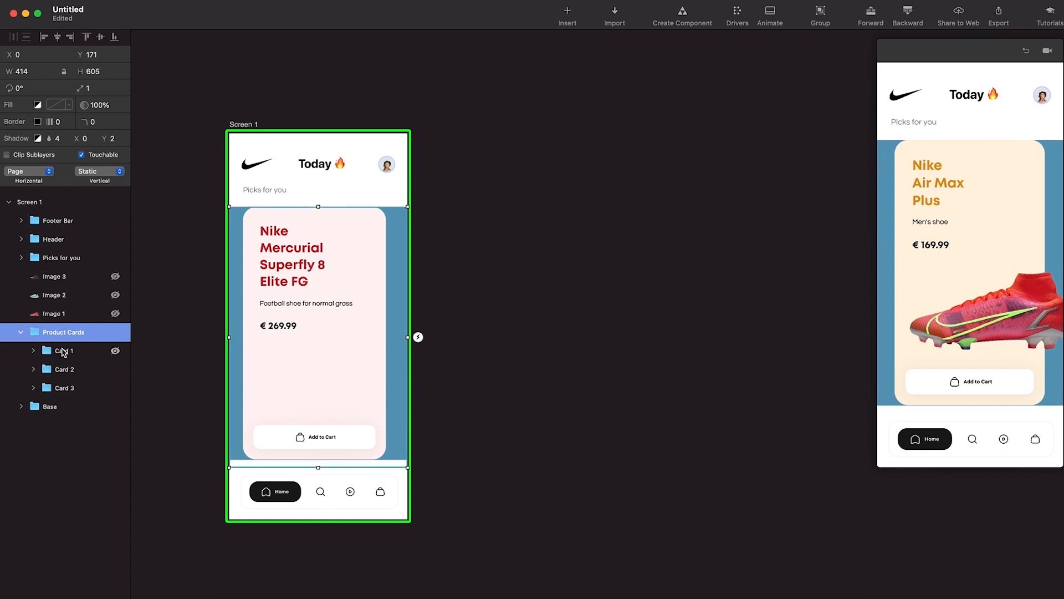
click(32, 350)
click(79, 432)
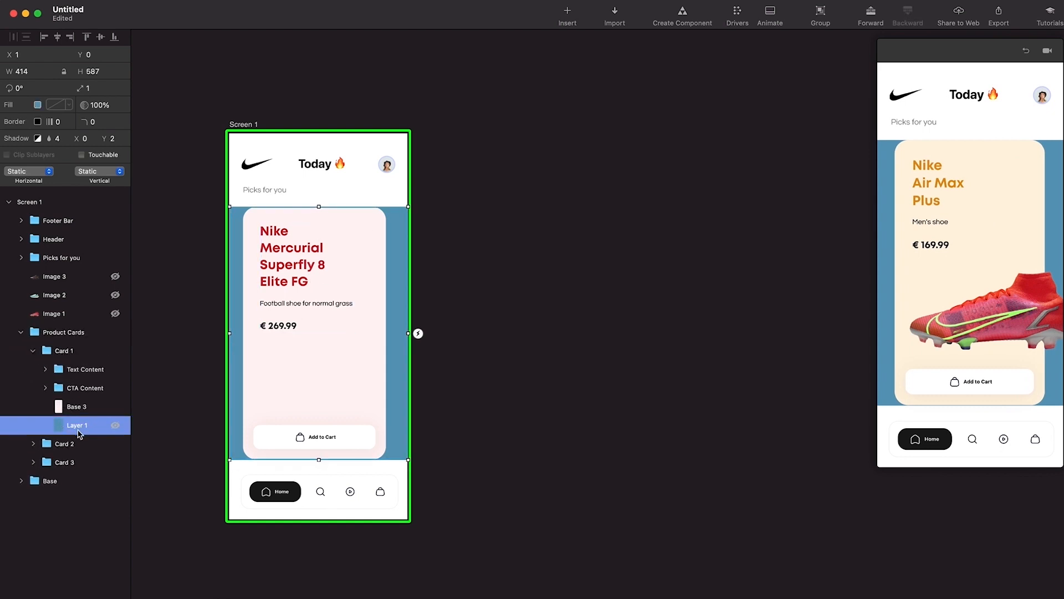
drag(45, 435, 81, 344)
click(33, 369)
shift+click(75, 369)
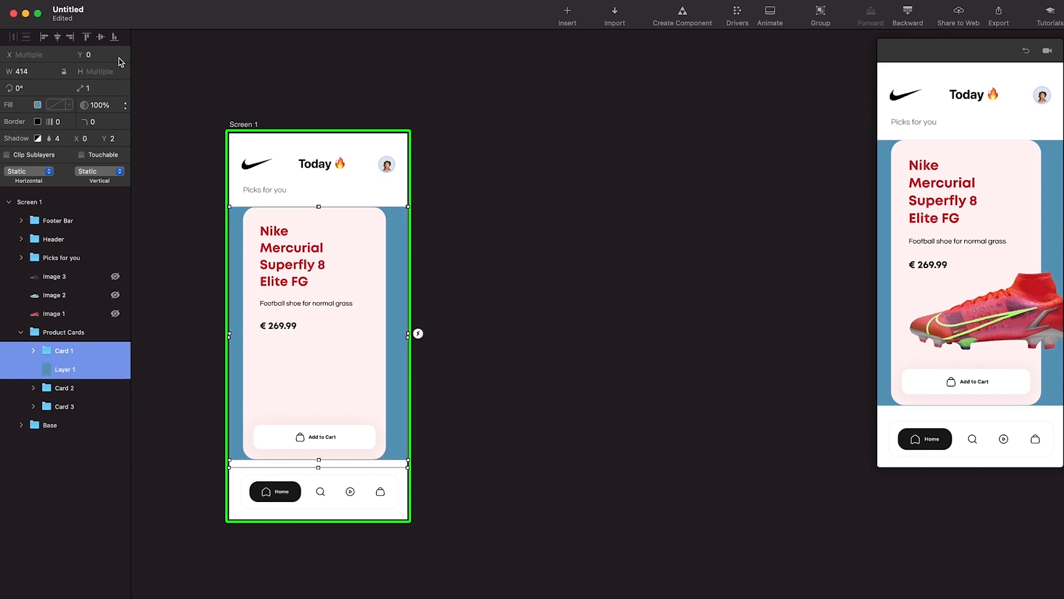
click(58, 39)
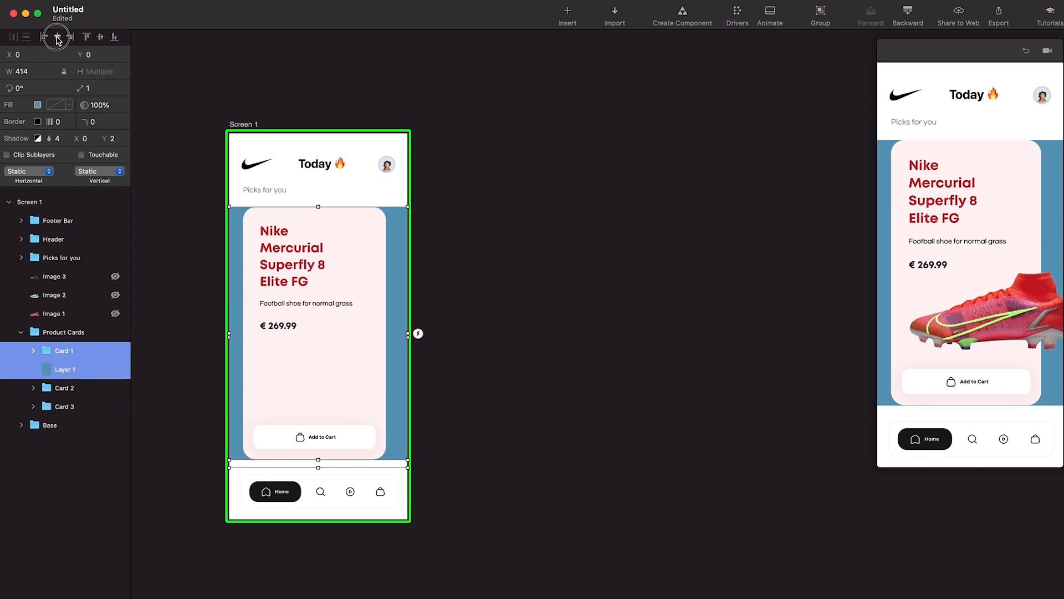
Move Layer 1 back into Card 1 below Base 3 and test paging through the cards in the preview.
click(84, 385)
click(33, 351)
click(70, 431)
click(61, 431)
drag(98, 419, 101, 417)
click(33, 350)
click(72, 352)
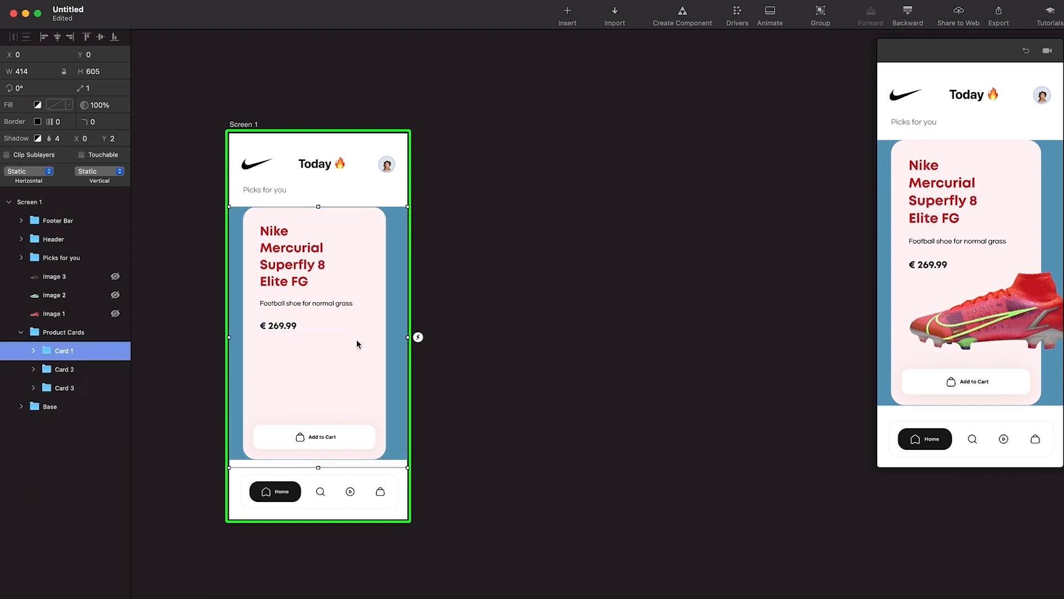
drag(1006, 231, 901, 231)
drag(968, 232, 990, 209)
Make the blue fill of Layer 1 in Card 1 fully transparent by setting its alpha to 0.
click(33, 350)
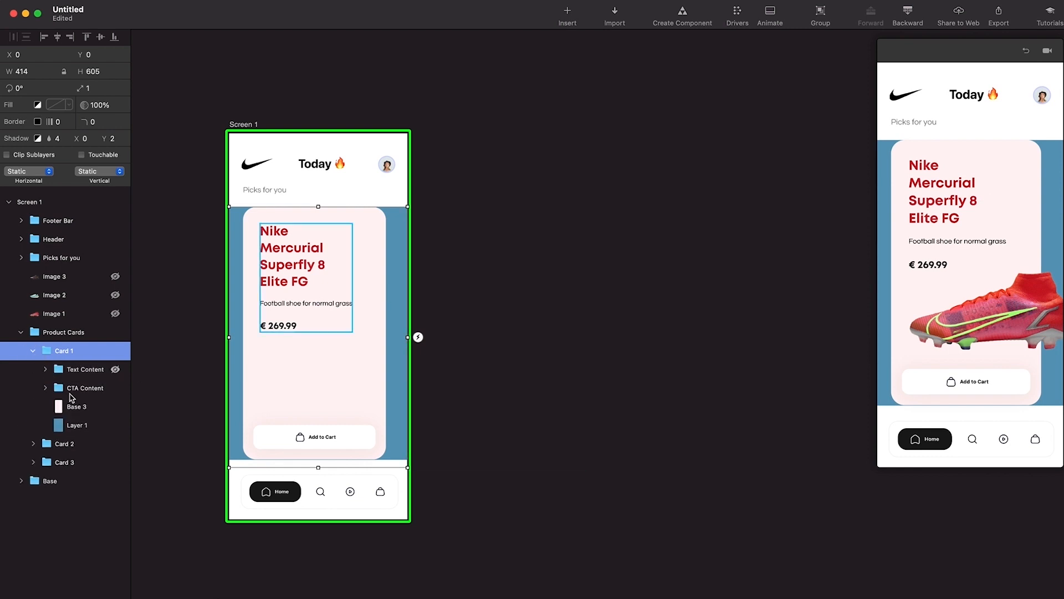
click(83, 425)
click(37, 105)
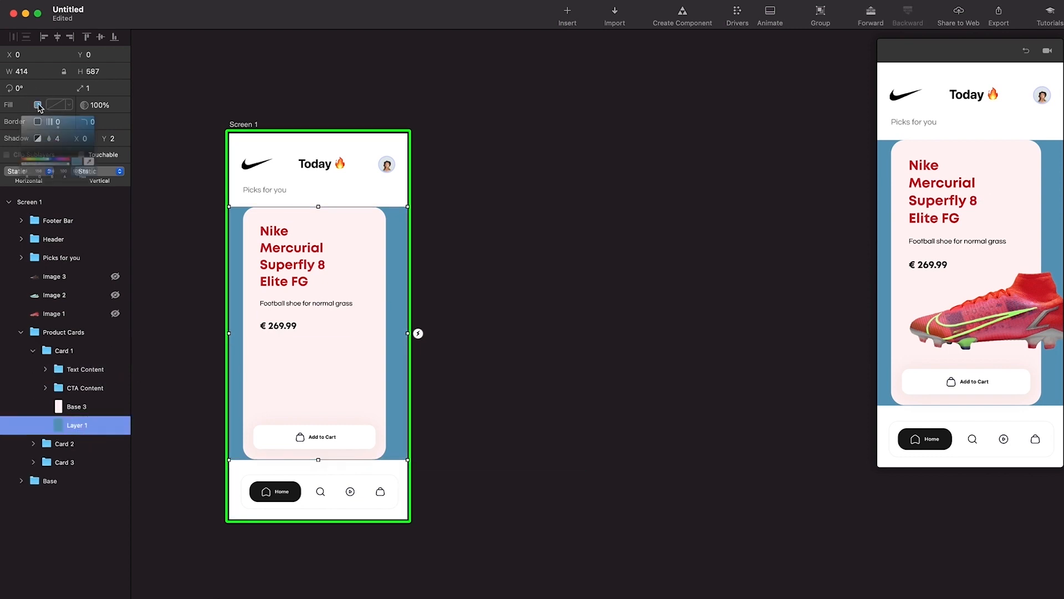
drag(90, 206, 1, 206)
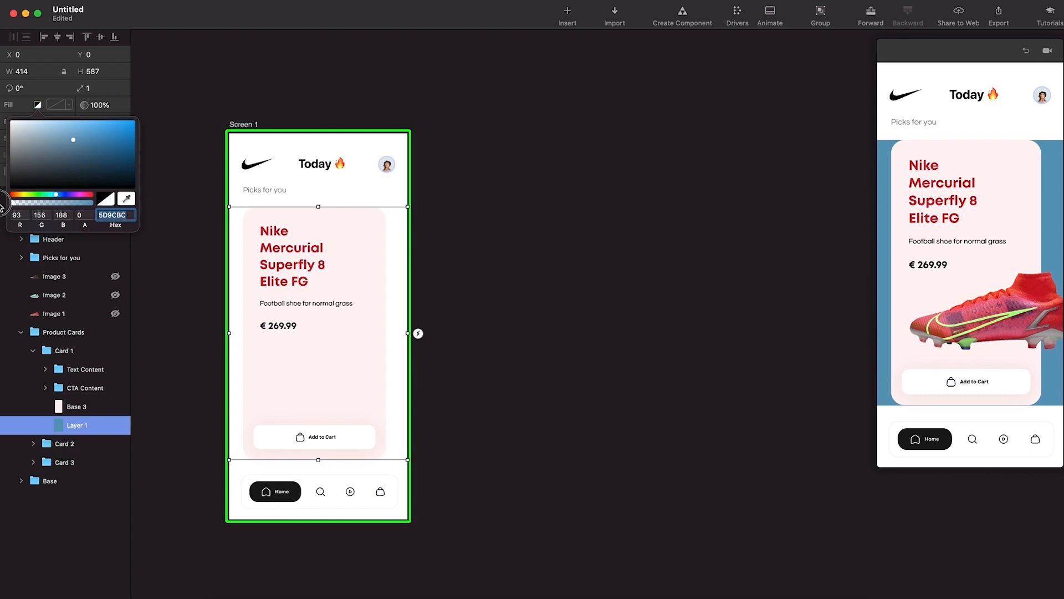
Set the fill alpha of Layer 2 in the Card 2 group to 0.
click(33, 448)
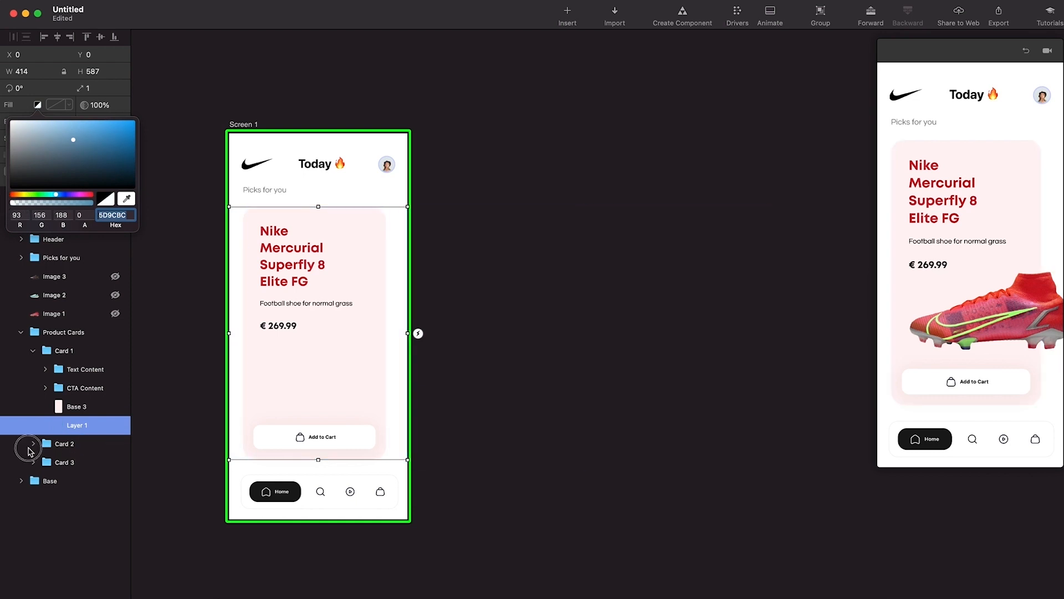
click(33, 448)
click(78, 517)
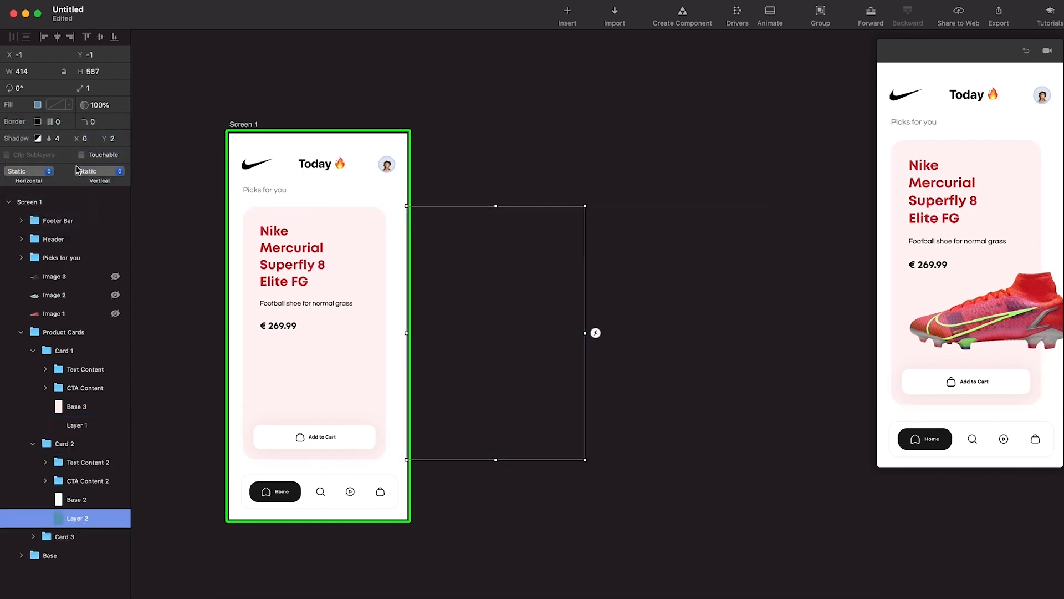
click(38, 105)
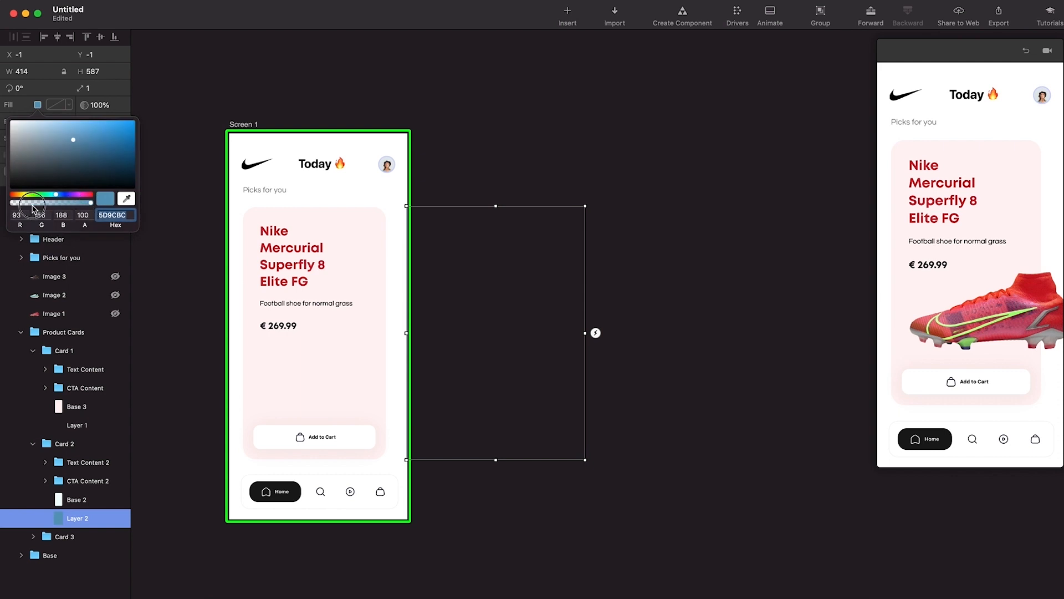
drag(92, 206, 1, 202)
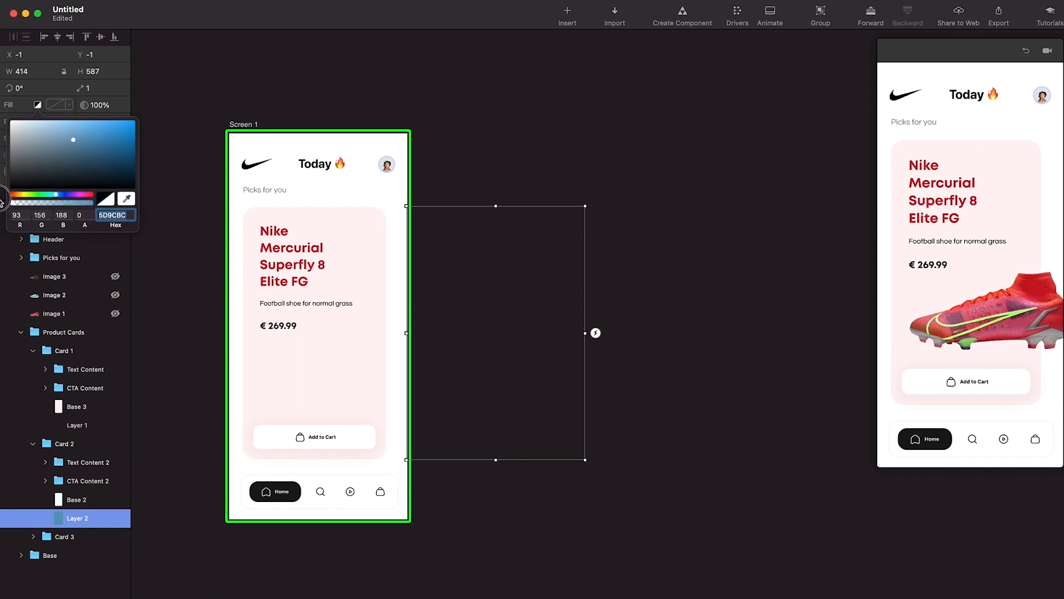
click(35, 106)
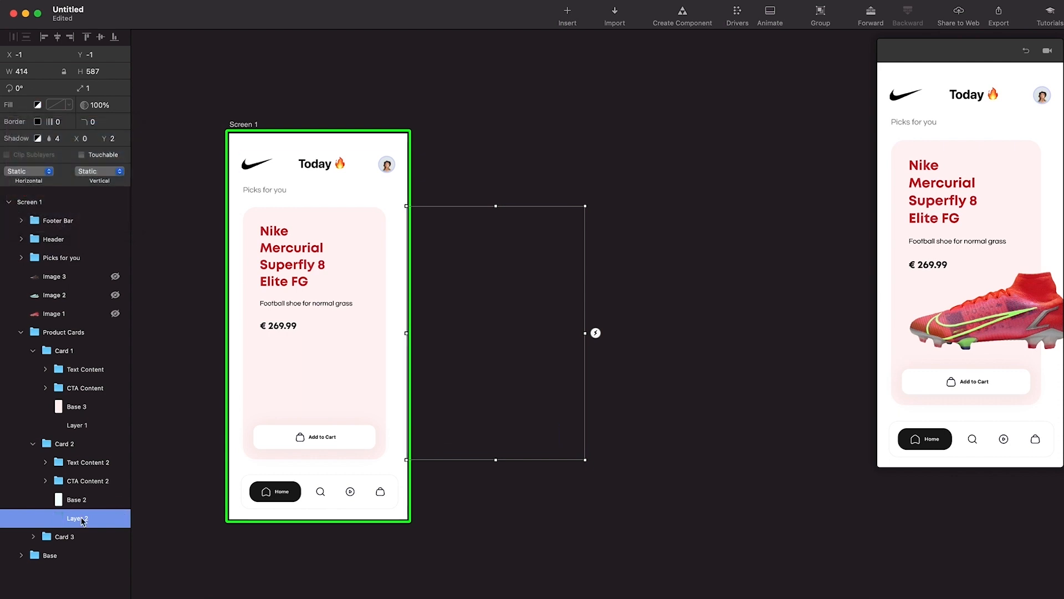
Set the fill alpha of Layer 3 in the Card 3 group to 0.
click(35, 542)
click(33, 536)
scroll(34, 543, down, 2)
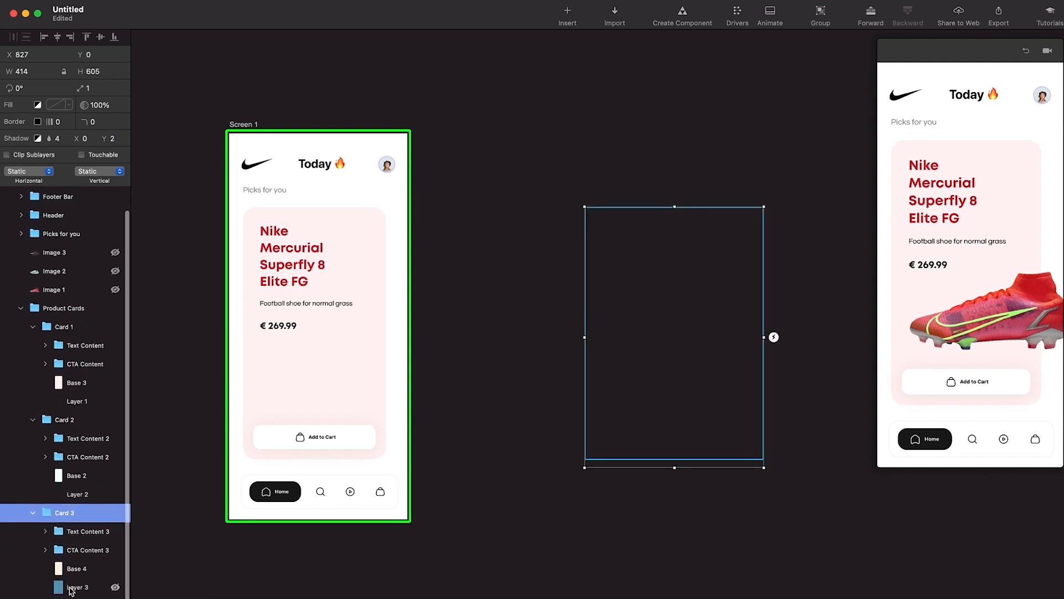
click(75, 587)
click(37, 105)
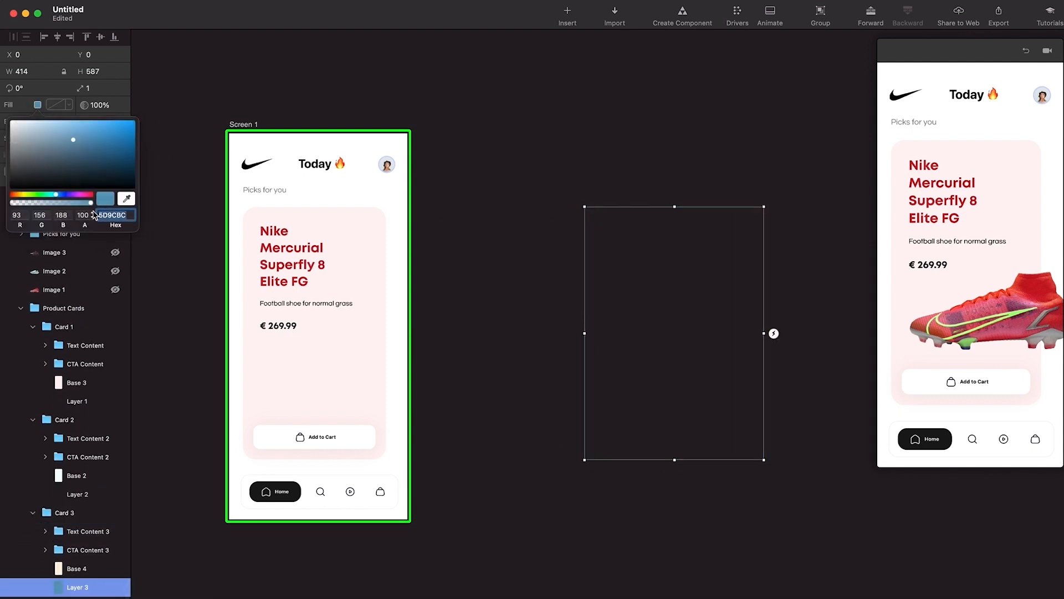
drag(92, 206, 12, 207)
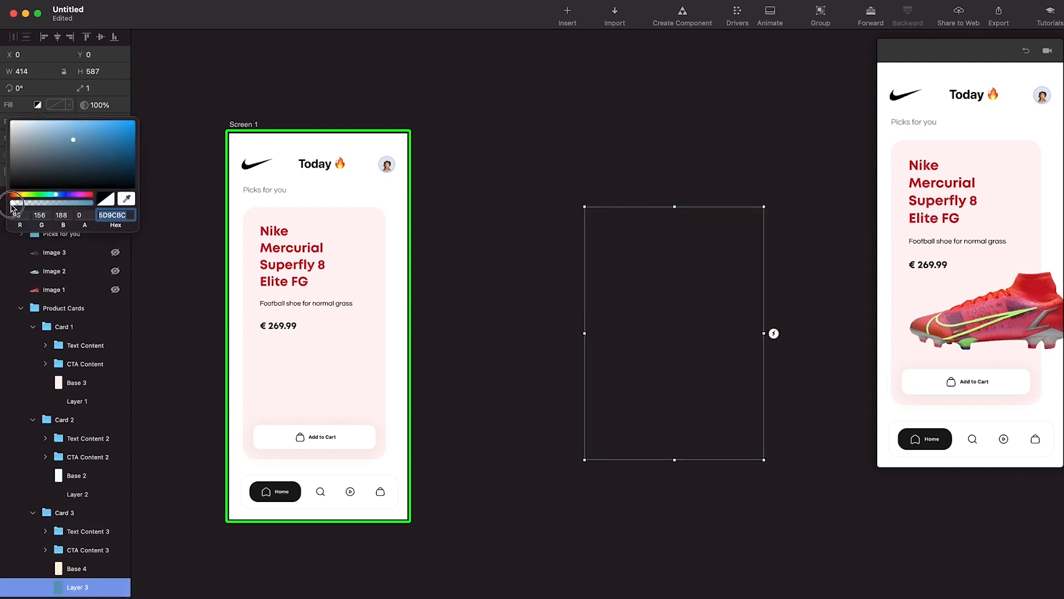
click(36, 106)
Collapse the three card groups and the Product Cards group, and check the paging without blue backings in the preview.
click(33, 513)
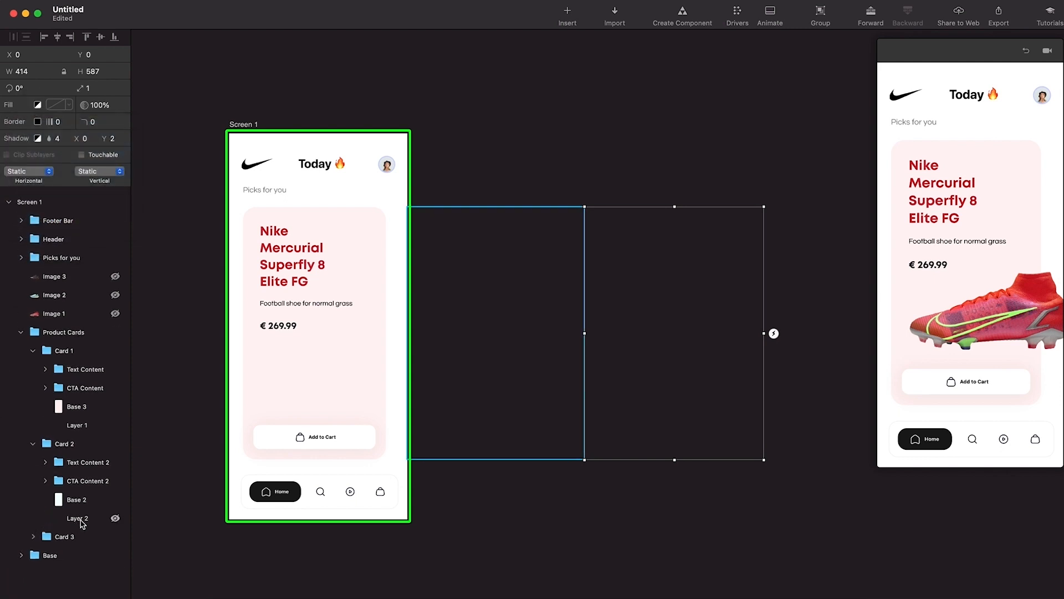
click(33, 443)
click(34, 350)
click(21, 332)
click(67, 336)
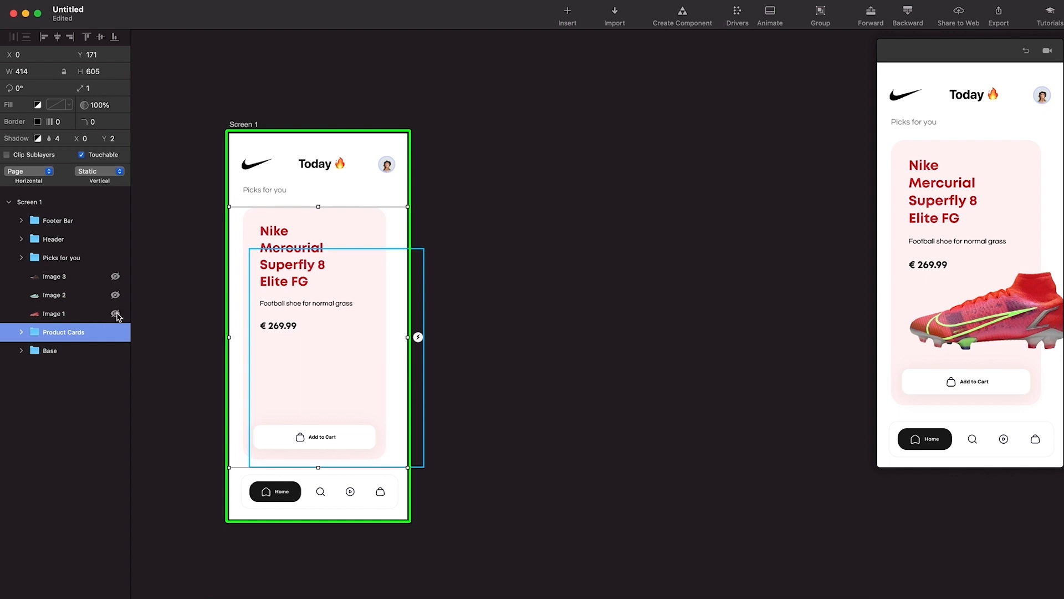
scroll(377, 300, left, 5)
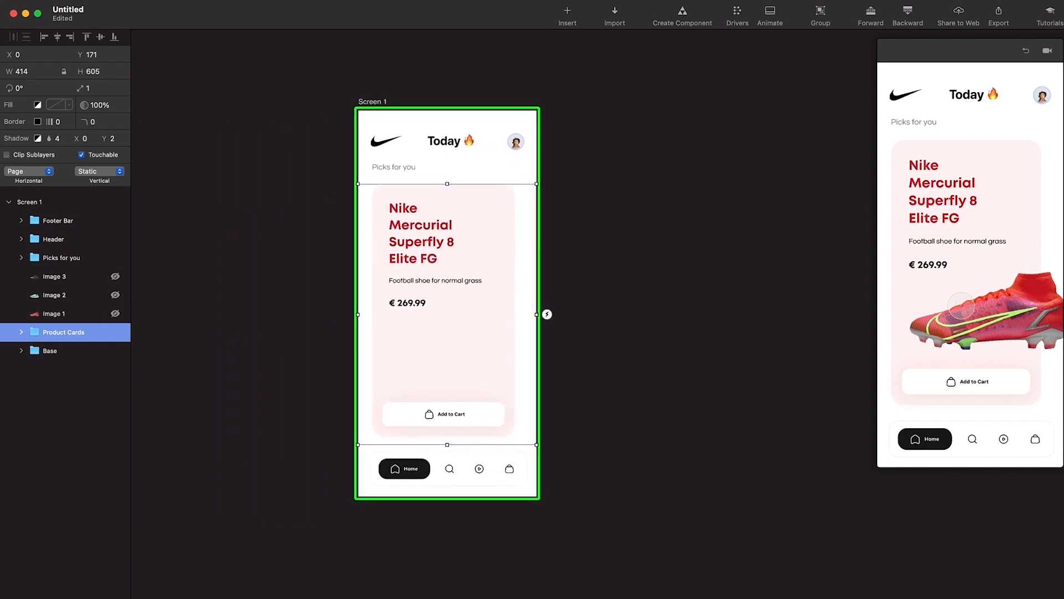
drag(961, 306, 926, 244)
mouse_move(1021, 254)
mouse_down()
mouse_move(932, 247)
mouse_move(1007, 243)
mouse_up()
Make the Image 1, Image 2 and Image 3 layers visible on the artboard.
click(116, 313)
click(116, 295)
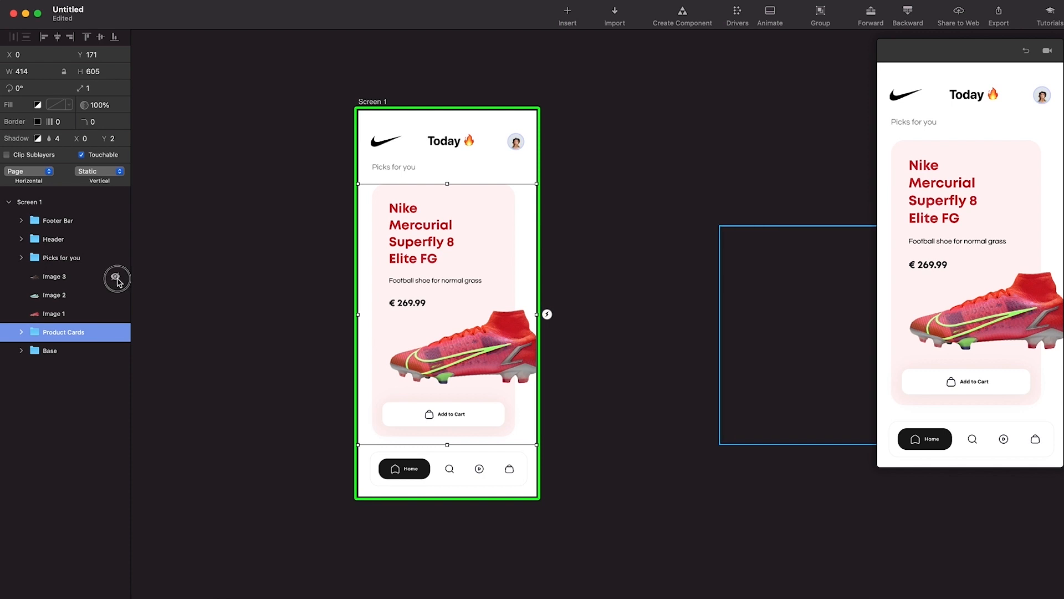
click(116, 278)
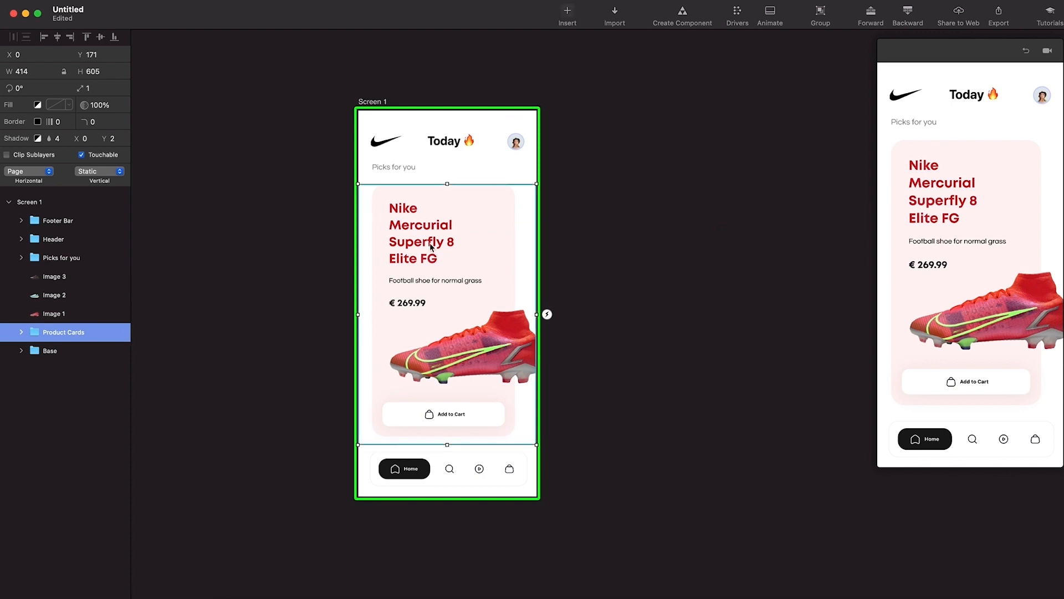
Open the drivers for Product Cards' Scroll X and add Center X and Scale drivers for Image 1.
scroll(430, 243, left, 1)
click(738, 12)
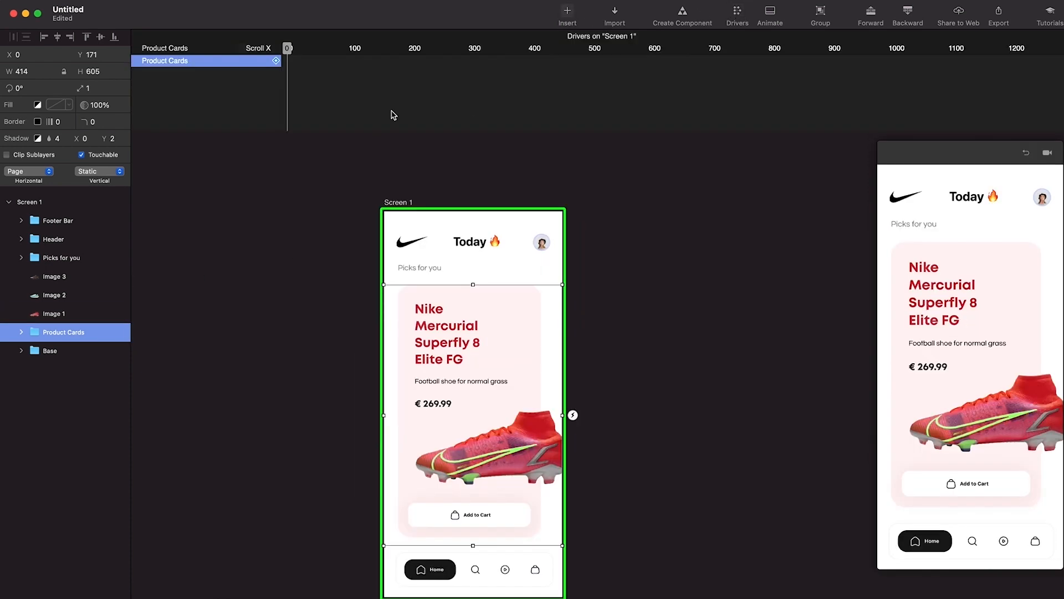
click(69, 314)
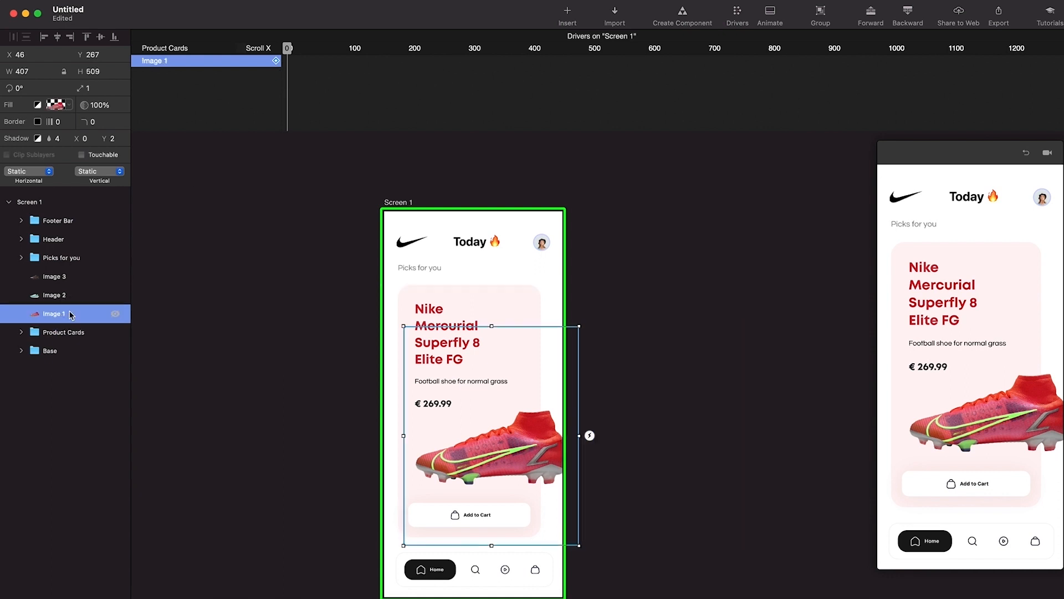
click(277, 61)
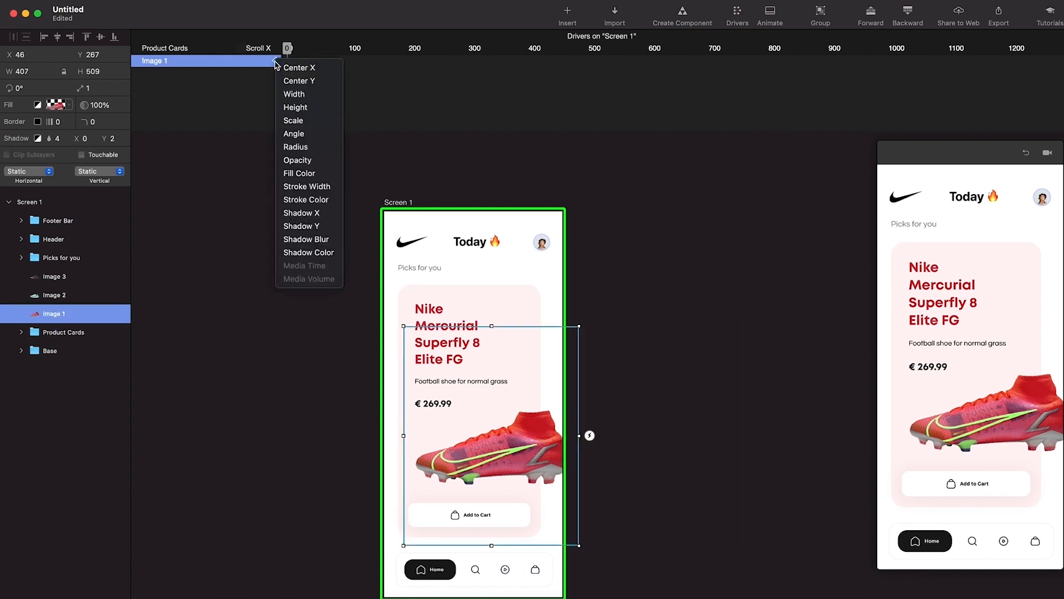
click(303, 68)
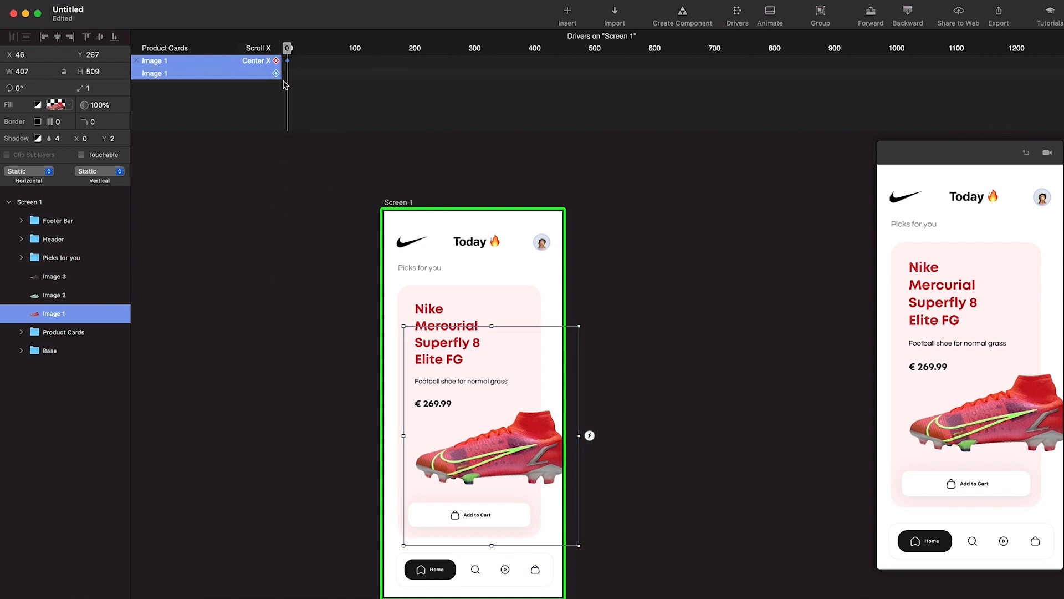
click(276, 74)
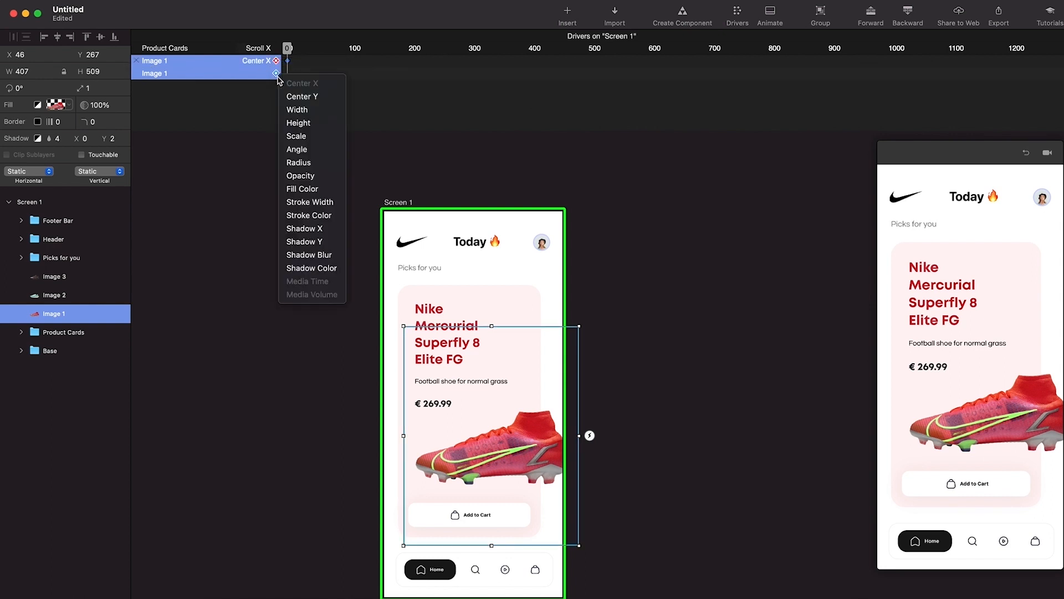
click(306, 137)
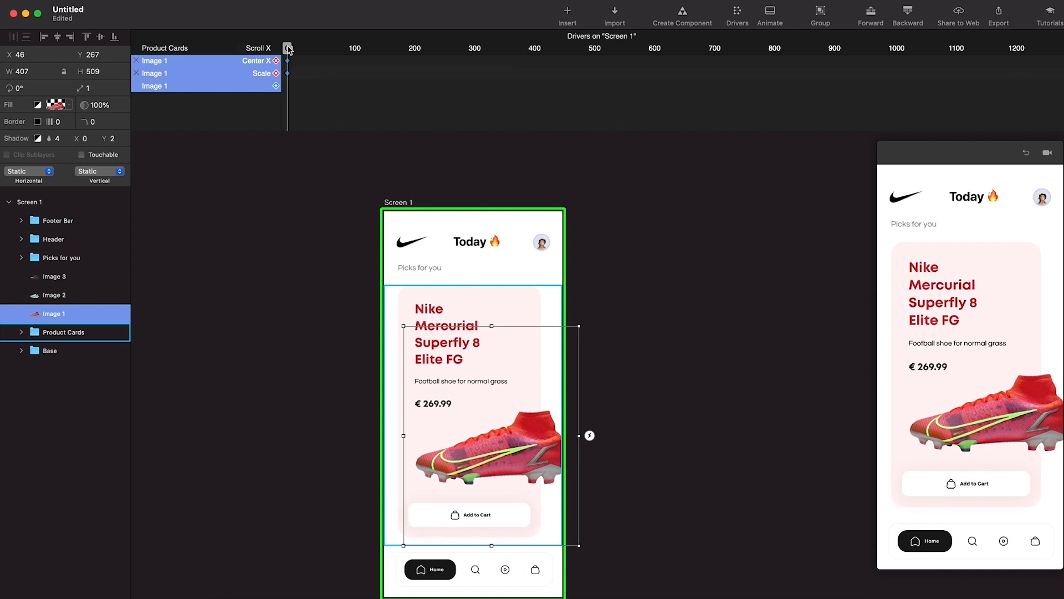
At scroll position 418, move Image 1 off the artboard's left edge to X -420 and set its scale to 0,8.
drag(287, 49, 538, 85)
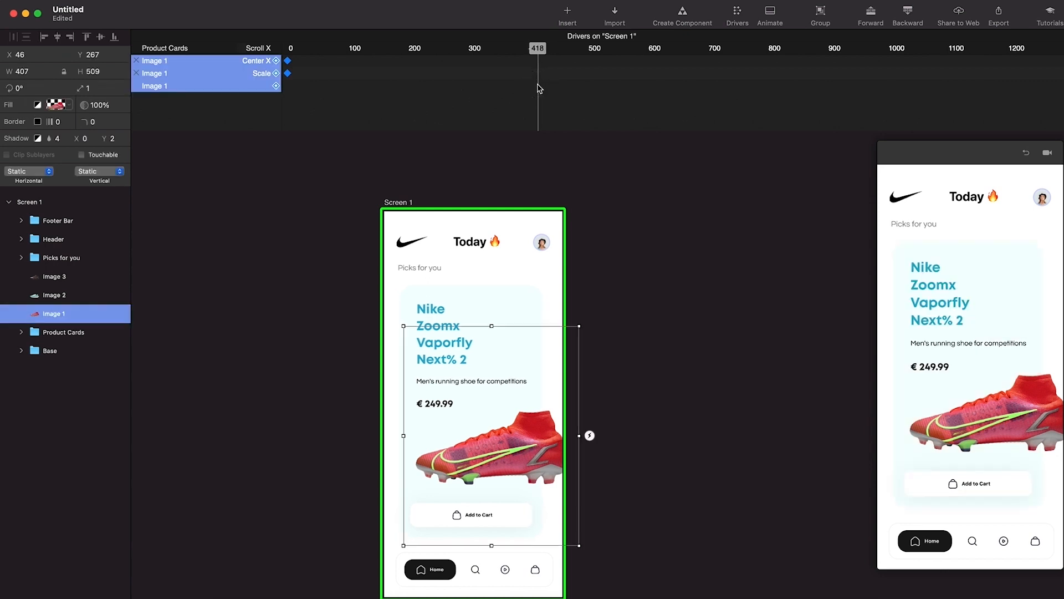
drag(518, 471, 318, 473)
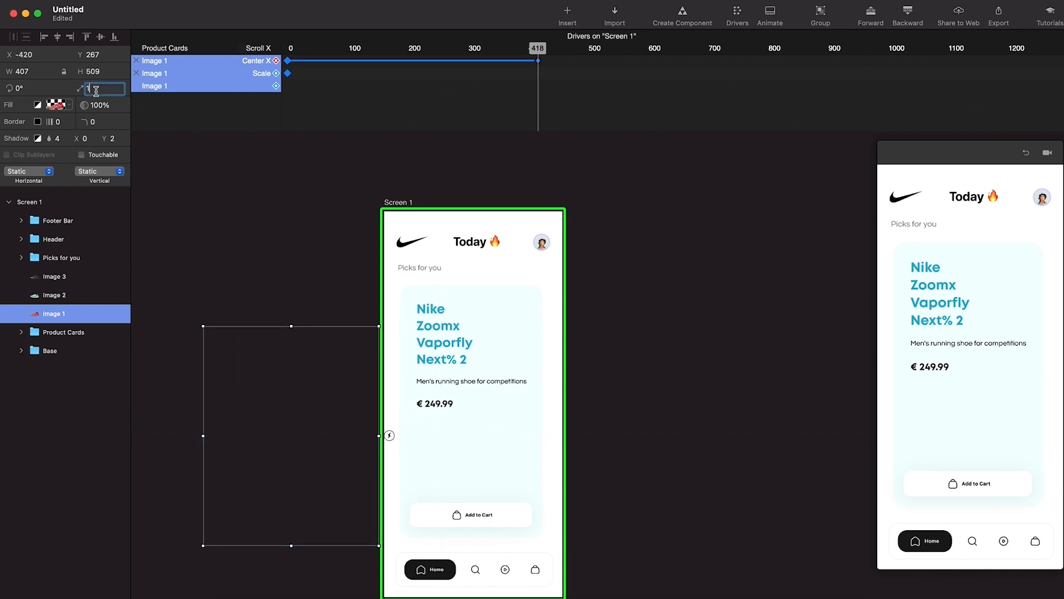
key(Return)
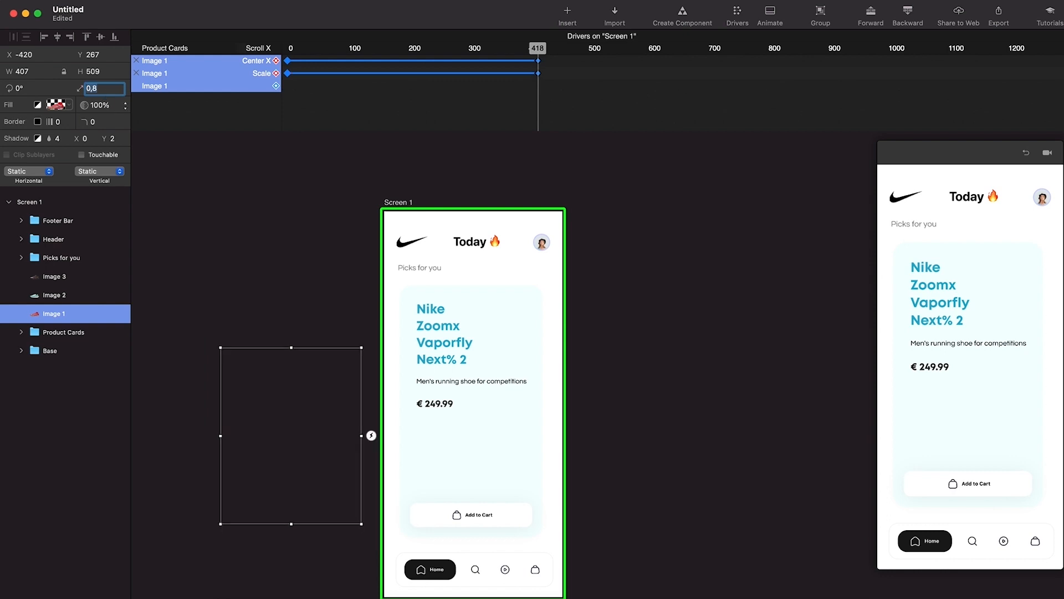
Move Image 1 farther off the artboard's left edge to X -500 at scroll position 418 and page through the cards in the preview.
click(256, 443)
key(shift+Left)
key(shift+Left)
key(shift+Left)
key(shift+Left)
key(shift+Left)
key(shift+Left)
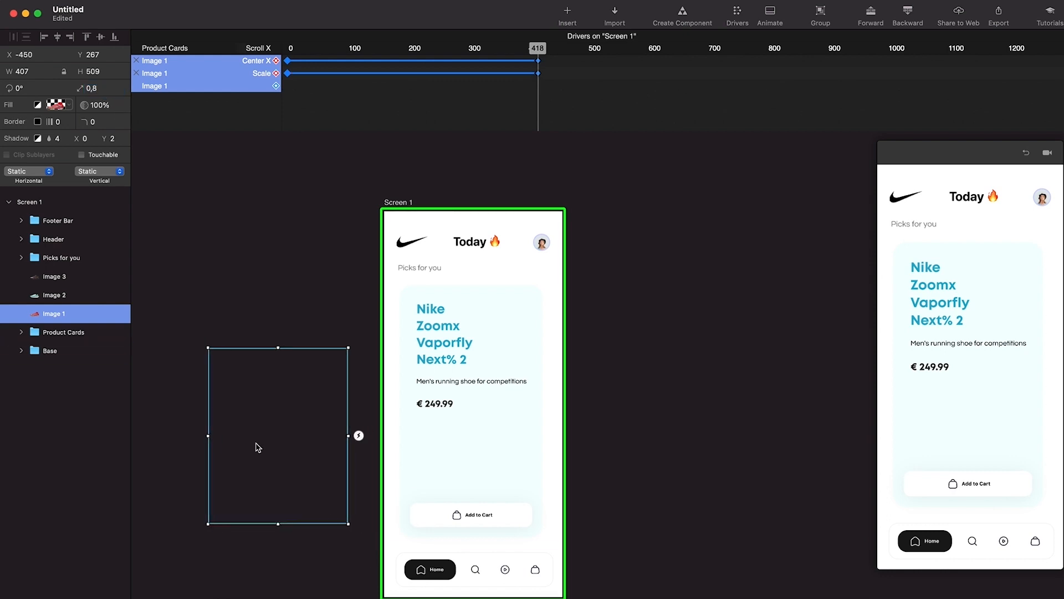
key(shift+Left)
key(shift+Left)
key(shift+Left)
drag(995, 320, 881, 338)
drag(968, 334, 993, 325)
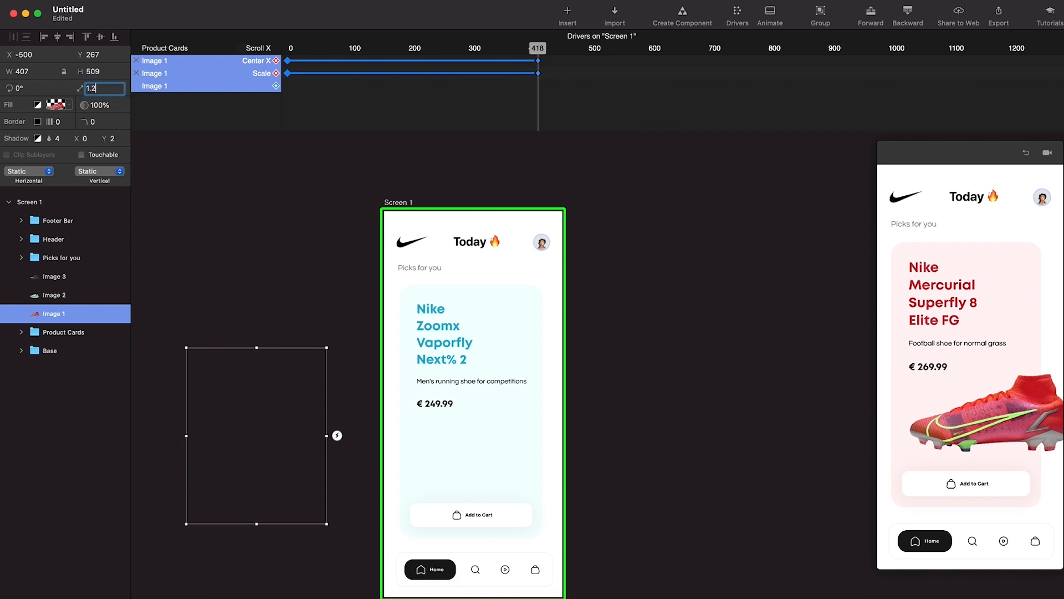
Set Image 1's scale to 1,2 at scroll position 418 and try the transition in the preview.
text(1.2)
key(Return)
drag(954, 377, 974, 336)
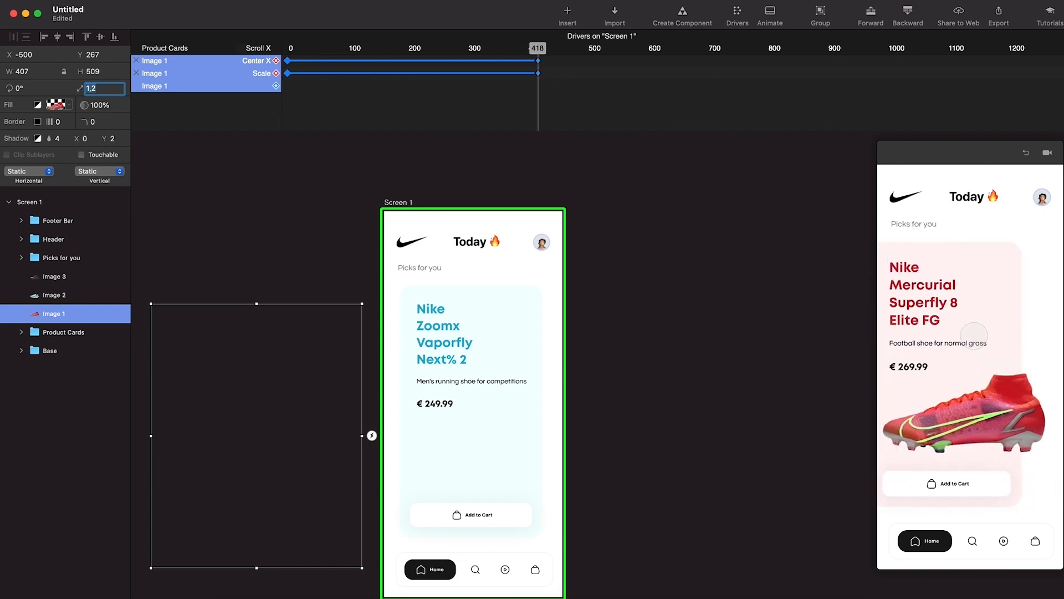
Move Image 2 onto the Nike Zoomx Vaporfly card at X 32 with the scroll position at 418.
click(488, 368)
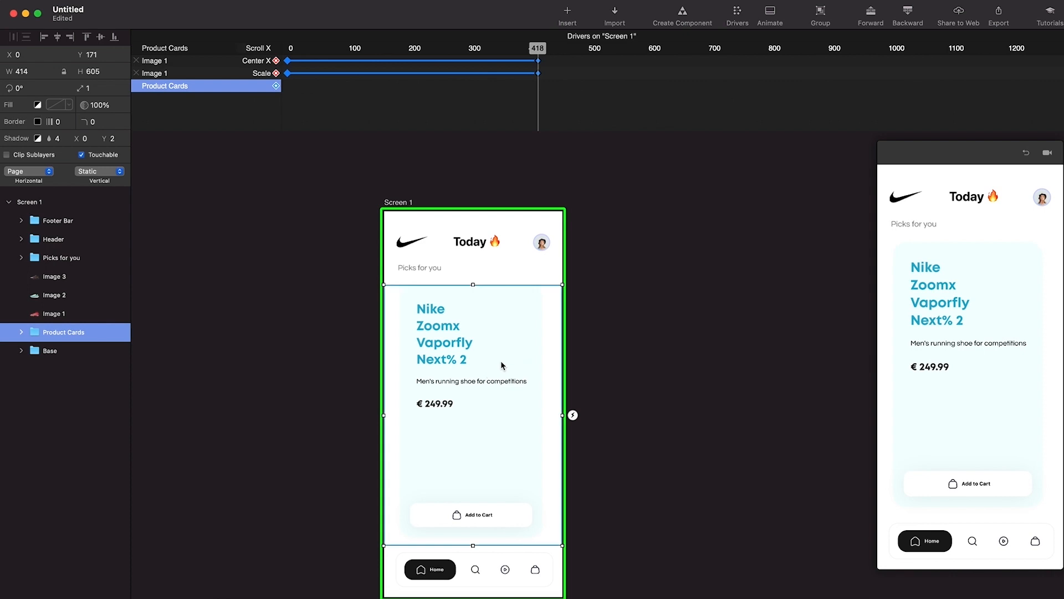
click(75, 297)
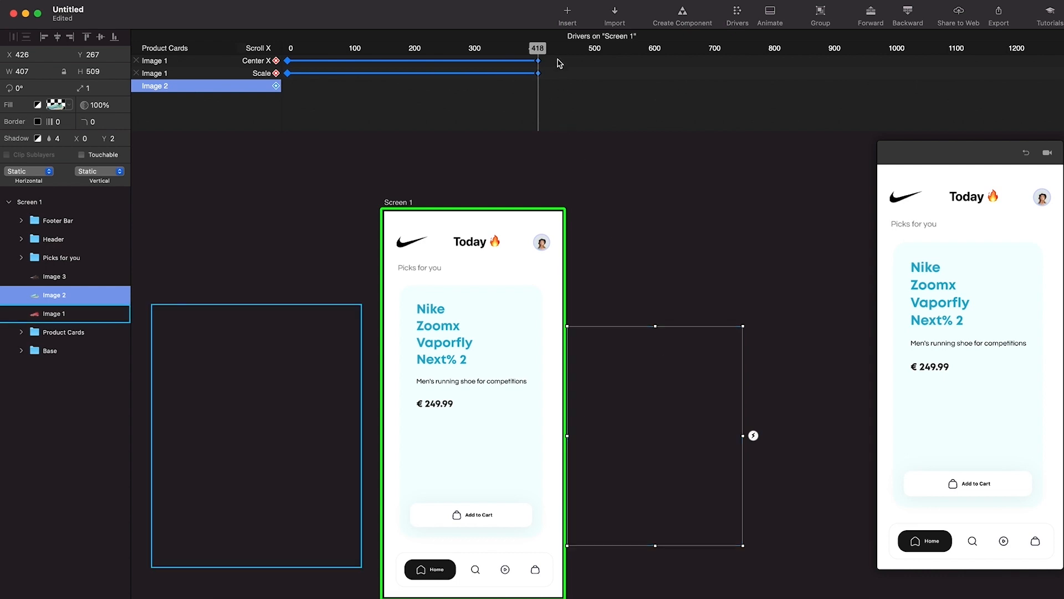
drag(657, 523, 503, 511)
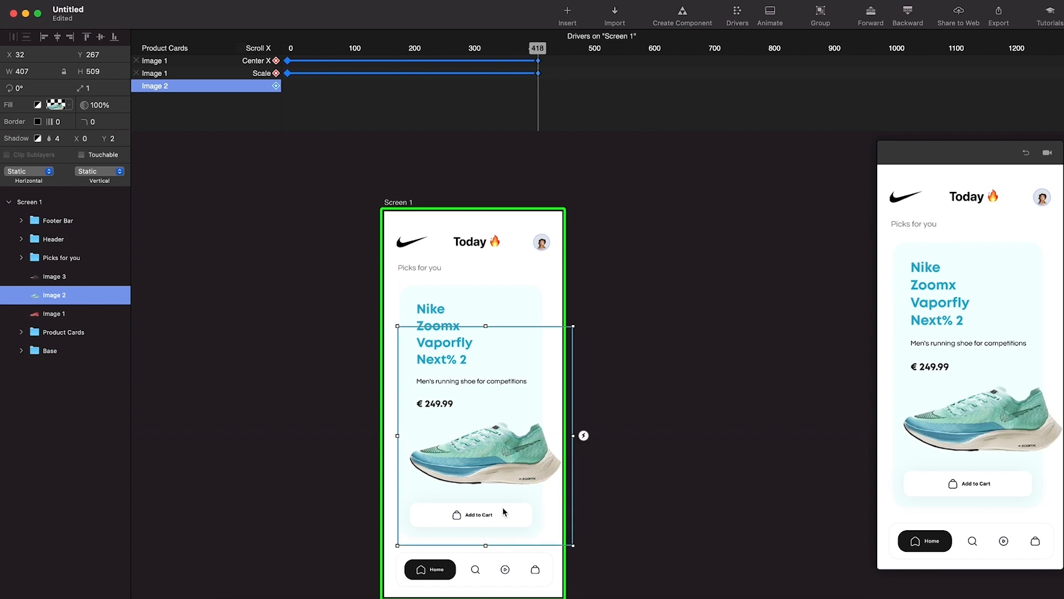
Add Center X and Scale drivers for Image 2 at scroll position 418 and enlarge the drivers area.
mouse_move(537, 57)
mouse_down()
mouse_move(537, 66)
mouse_move(387, 43)
mouse_move(539, 71)
mouse_up()
click(275, 87)
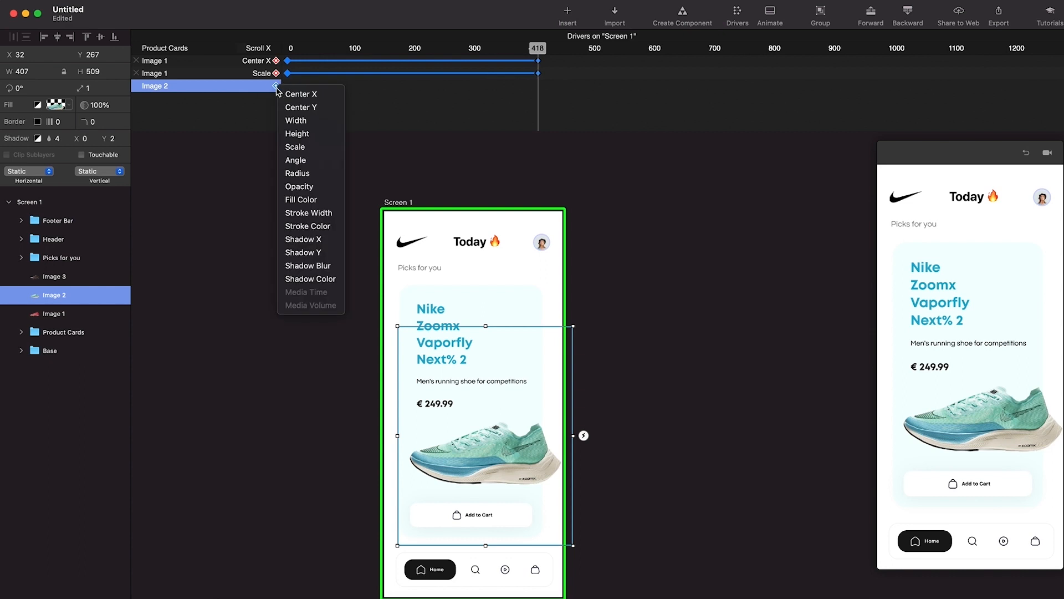
click(316, 95)
click(276, 99)
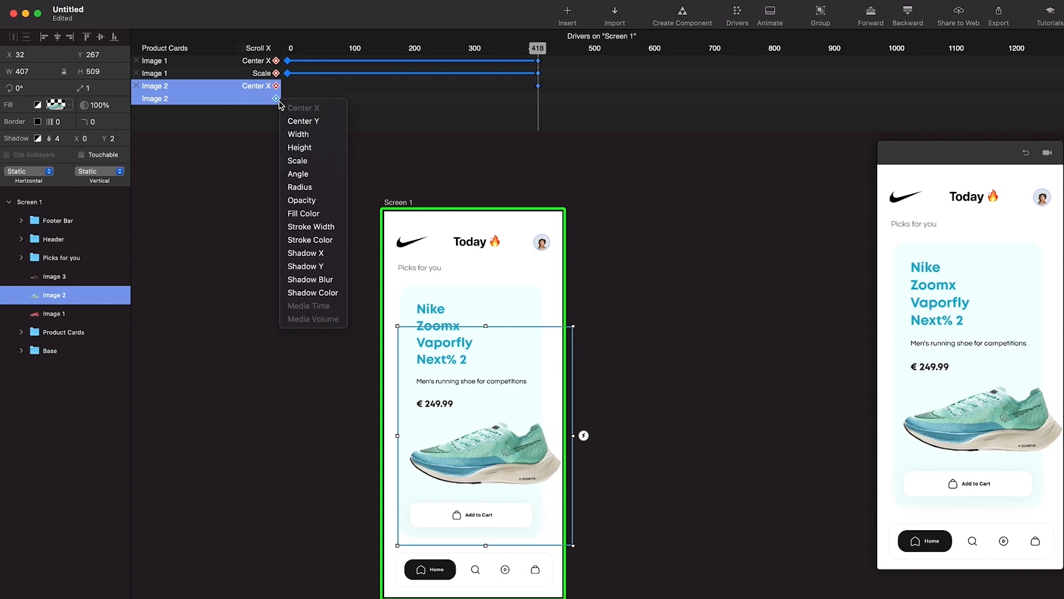
click(311, 161)
drag(344, 133, 344, 189)
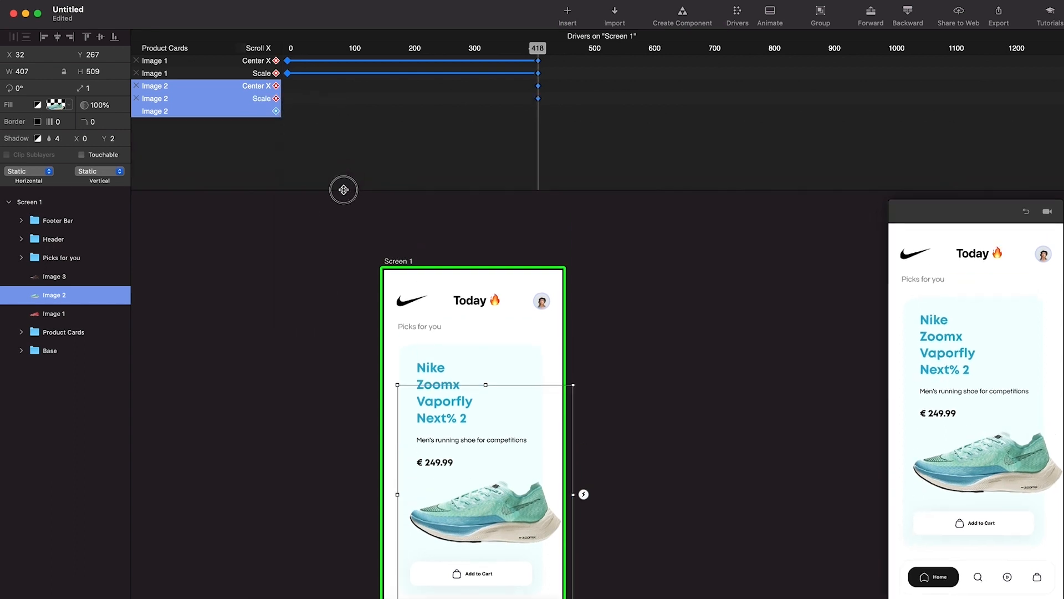
At scroll position 0, move Image 2 off the artboard's right edge to about X 591 and set its scale to 1,5.
drag(366, 48, 287, 51)
click(356, 174)
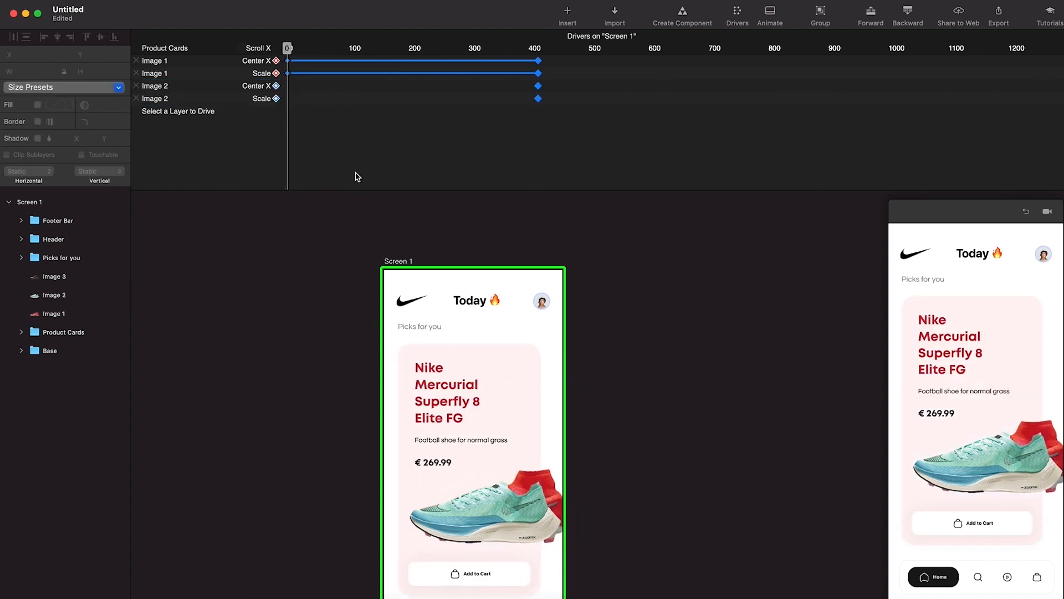
drag(489, 497, 710, 501)
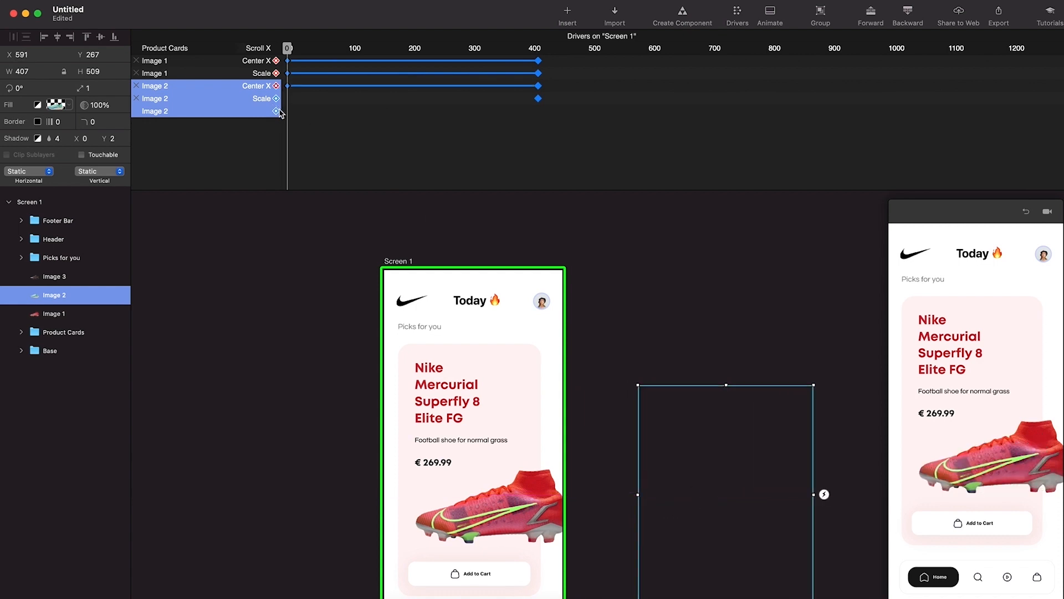
click(303, 112)
click(256, 100)
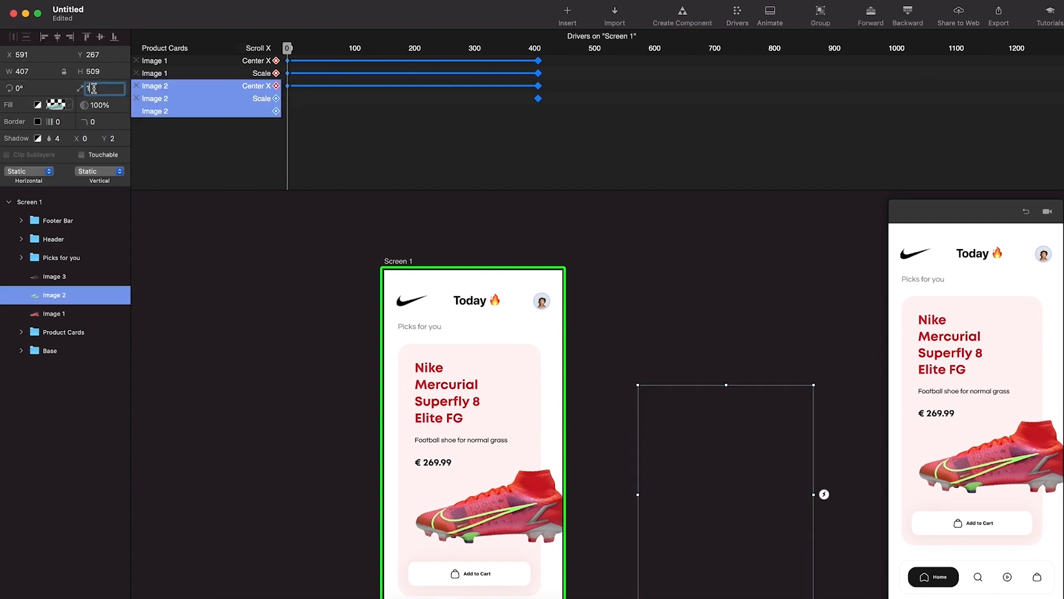
text(5)
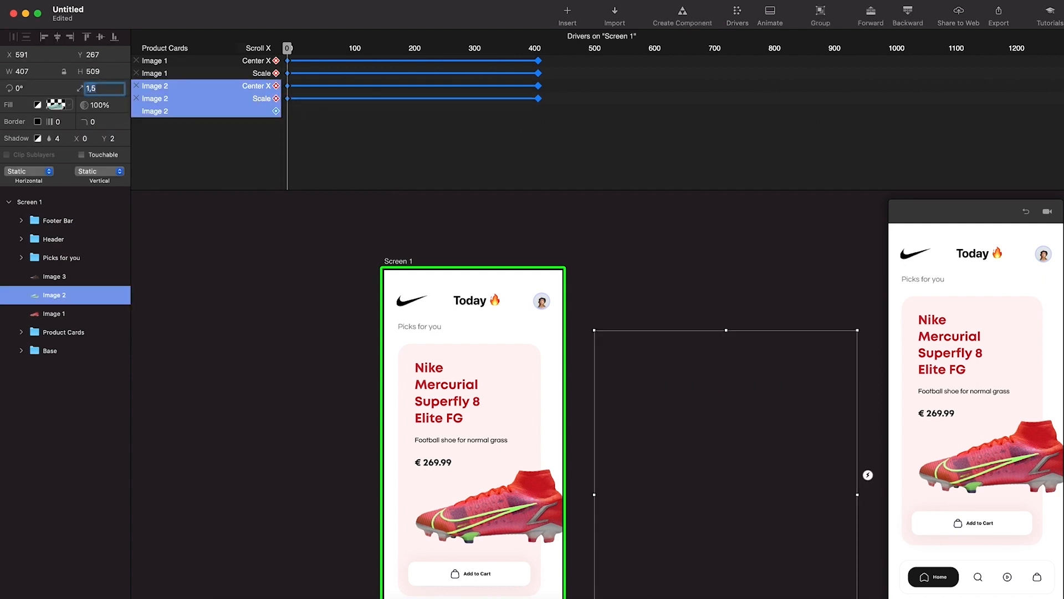
Move Image 2 farther right to about X 795 at scroll position 0 and check the transition between the first two cards in the preview.
drag(955, 361, 912, 361)
drag(977, 373, 1058, 355)
drag(950, 333, 909, 334)
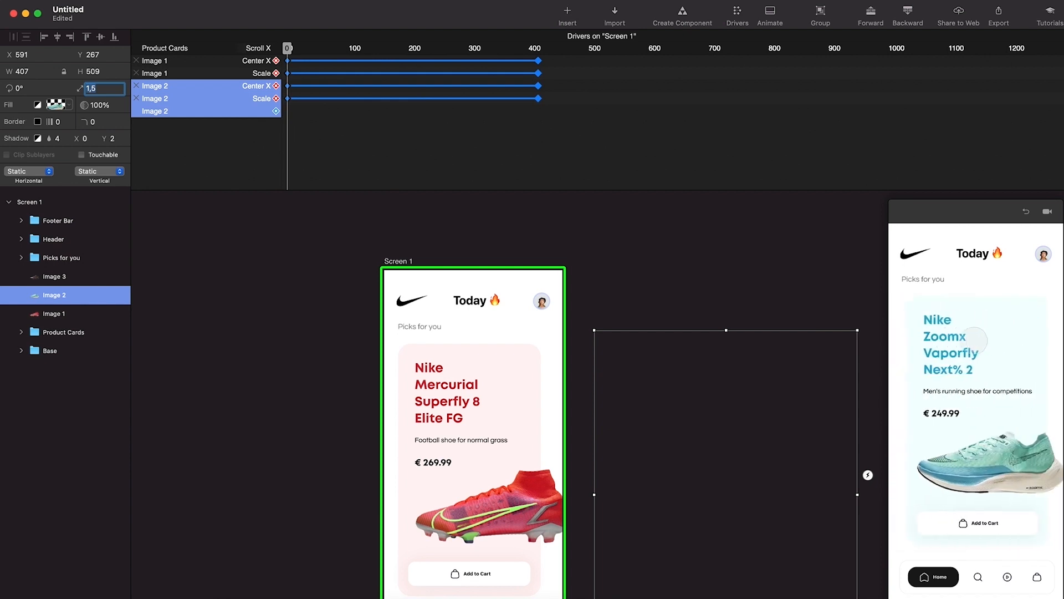
drag(680, 474, 767, 470)
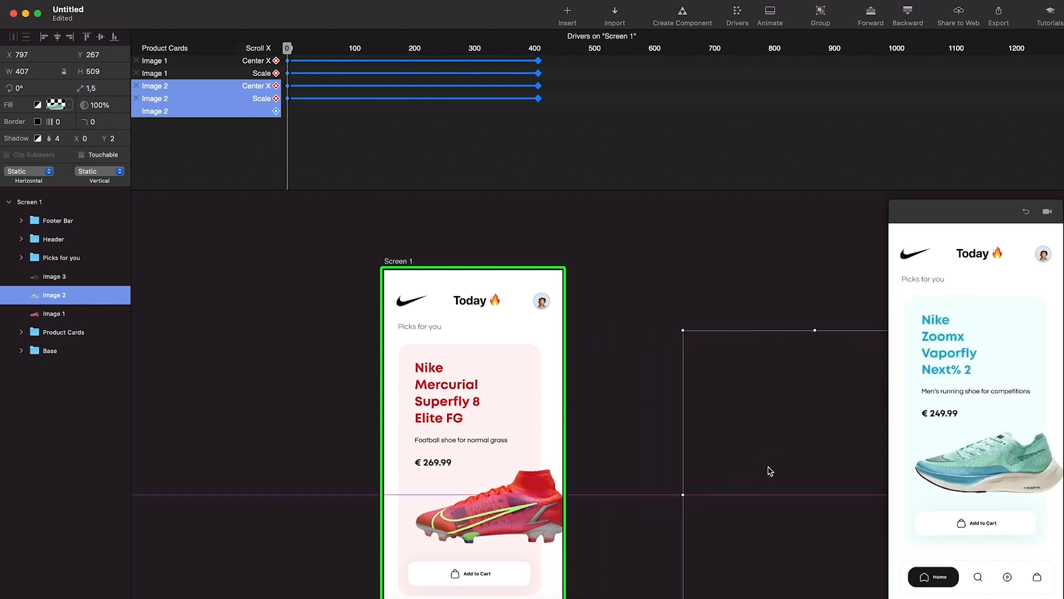
drag(992, 377, 1030, 376)
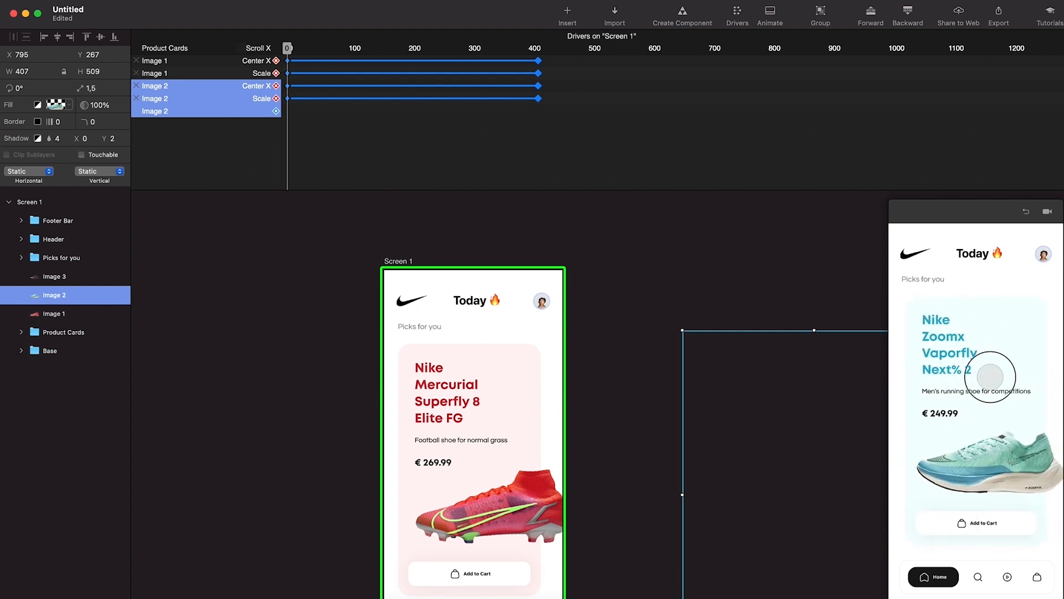
drag(1048, 377, 978, 375)
Enlarge the preview window and swipe between the first two cards to examine the shoe animation.
click(940, 207)
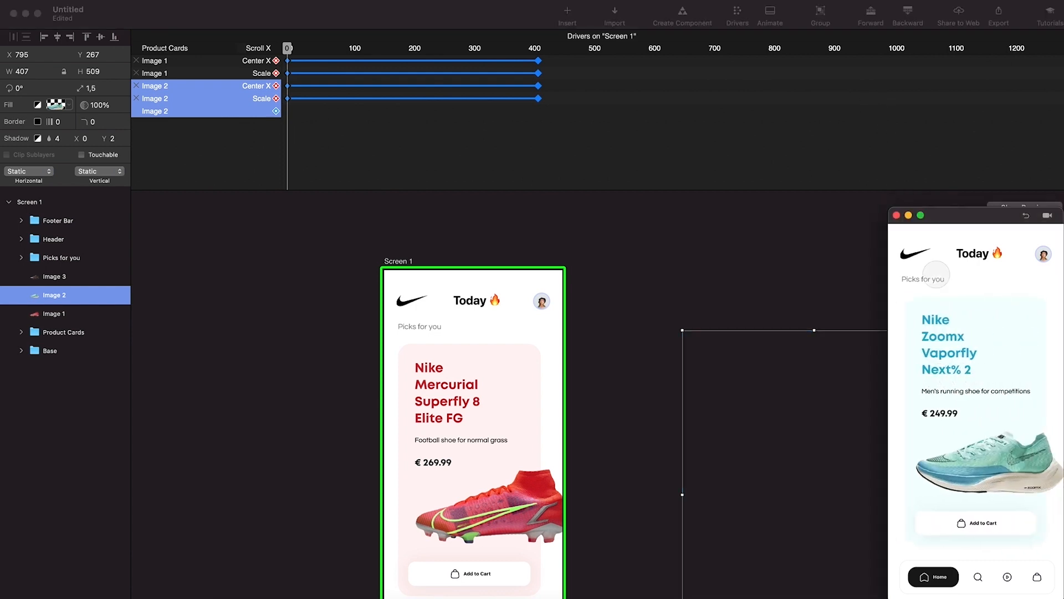
drag(975, 217, 905, 76)
drag(993, 464, 1050, 589)
mouse_move(936, 378)
mouse_down()
mouse_move(967, 371)
mouse_move(715, 425)
mouse_move(886, 425)
mouse_move(767, 411)
mouse_move(868, 377)
mouse_move(952, 375)
mouse_up()
drag(881, 375, 972, 373)
scroll(563, 331, right, 4)
scroll(563, 332, down, 3)
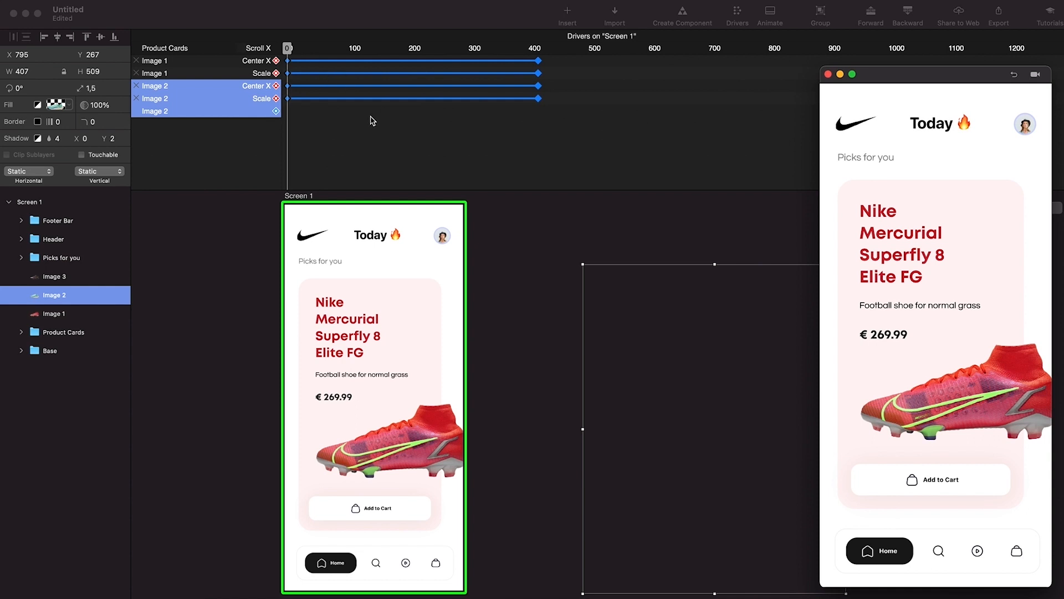
Scrub the drivers timeline from scroll position 0 to 418 to examine how the first two shoes move on the artboard.
scroll(371, 120, left, 1)
click(295, 50)
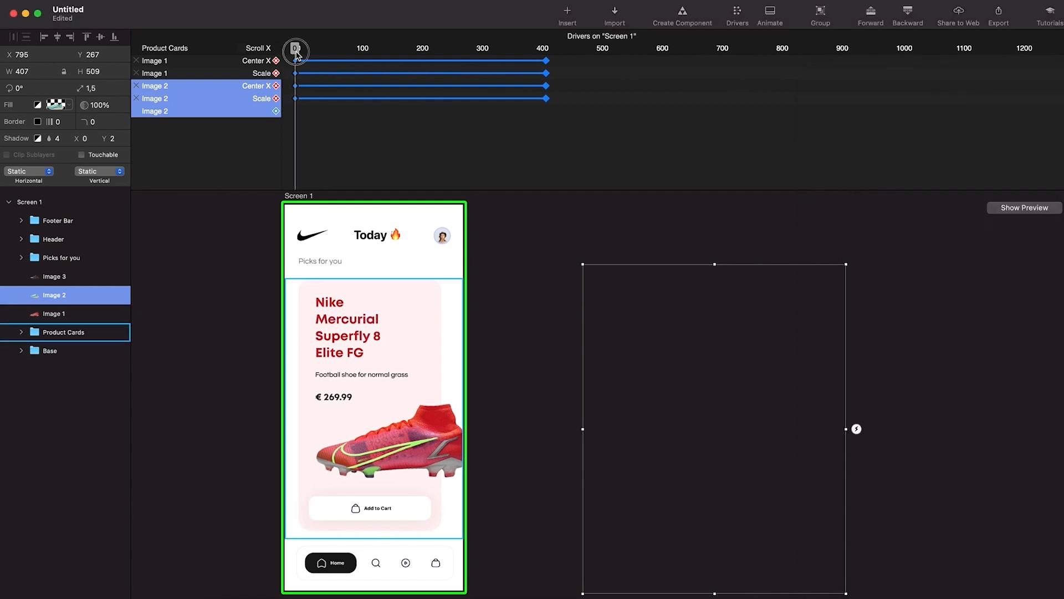
drag(296, 49, 400, 48)
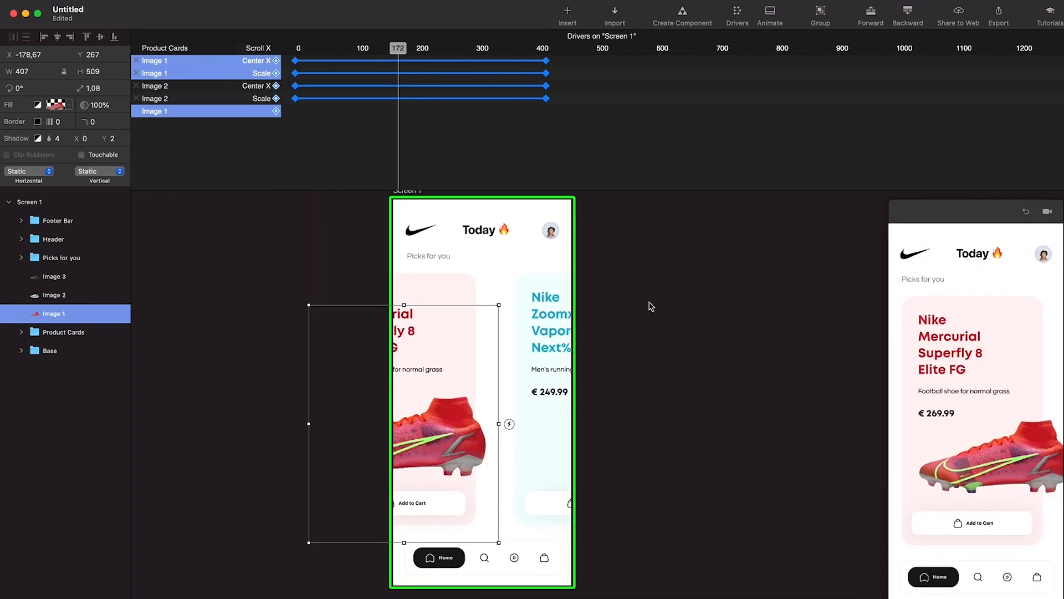
drag(399, 49, 546, 55)
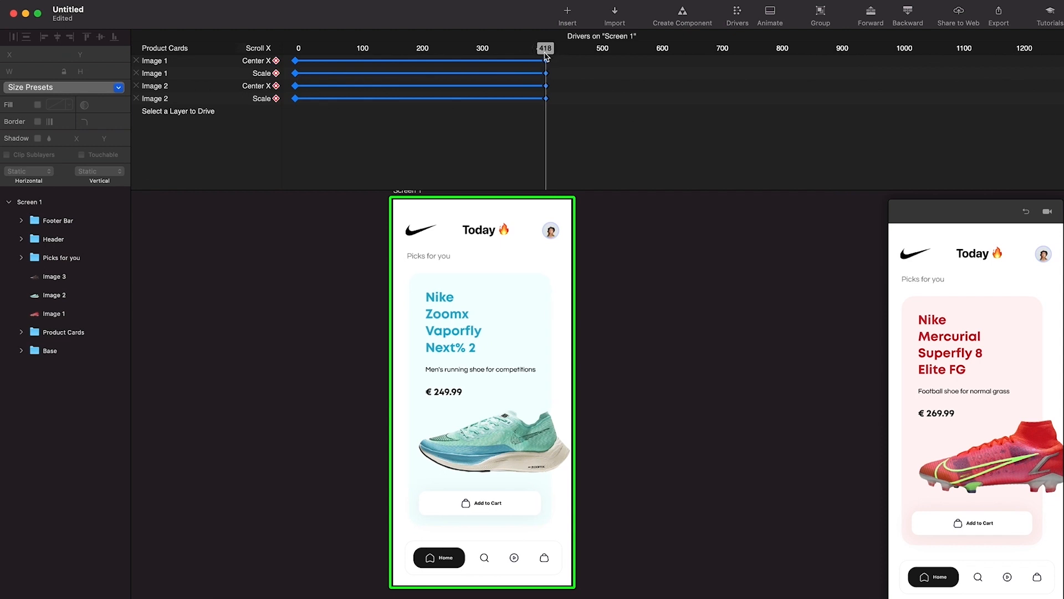
Set the scroll position to 832 to align the Nike Air Max Plus card, comparing it with the preview.
drag(546, 49, 788, 47)
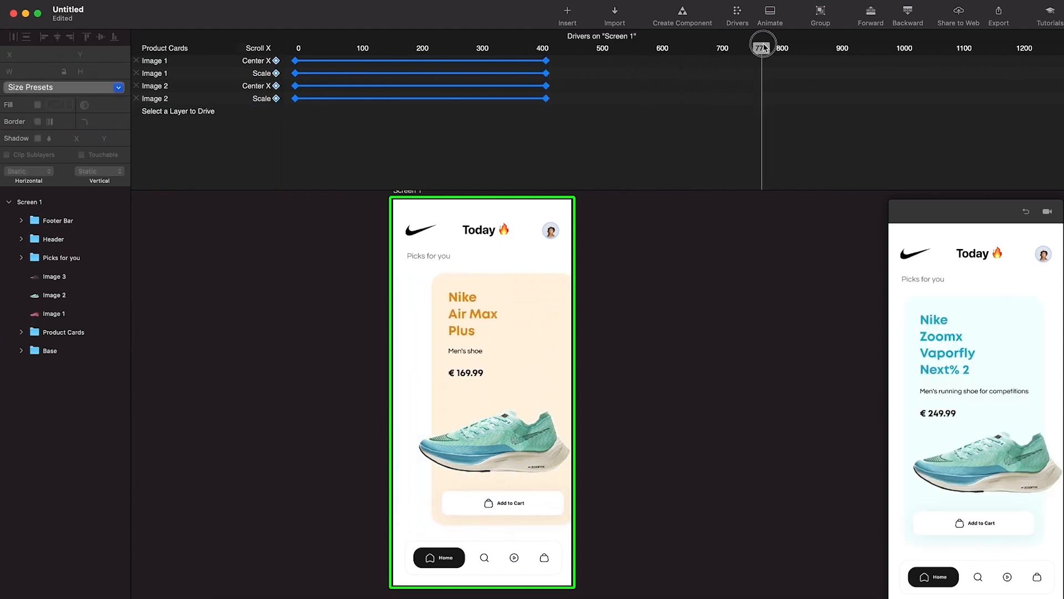
mouse_move(928, 355)
mouse_down()
mouse_move(1021, 355)
mouse_move(948, 357)
mouse_up()
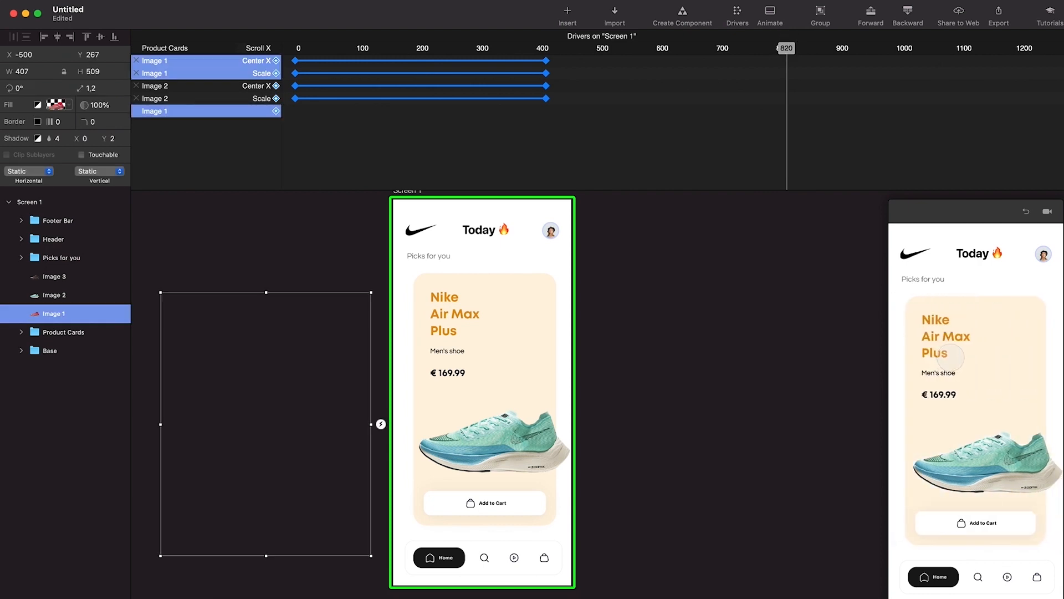
drag(782, 49, 796, 49)
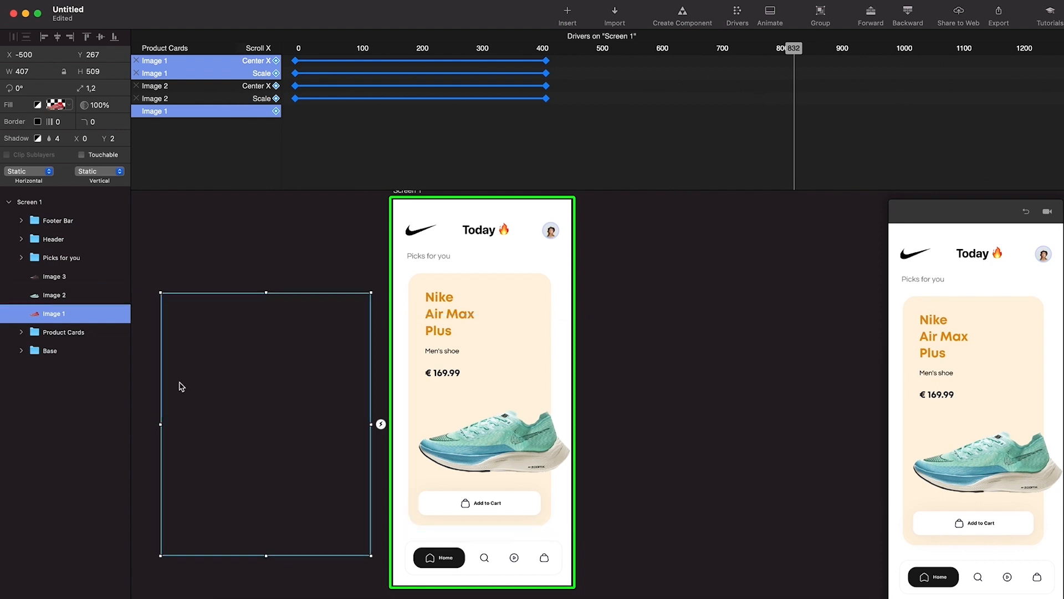
At scroll position 832, move Image 2 off the artboard's left edge to about X -596 and set its scale to 1,2.
click(70, 296)
drag(479, 414, 261, 395)
text(,2)
key(Return)
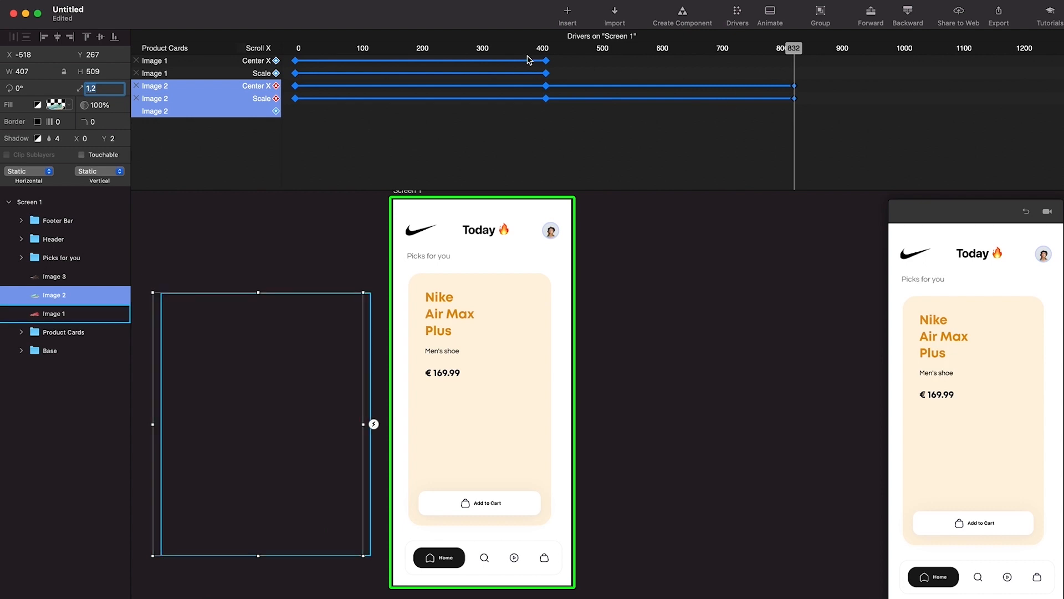
drag(962, 366, 991, 380)
drag(319, 393, 245, 397)
drag(895, 430, 980, 398)
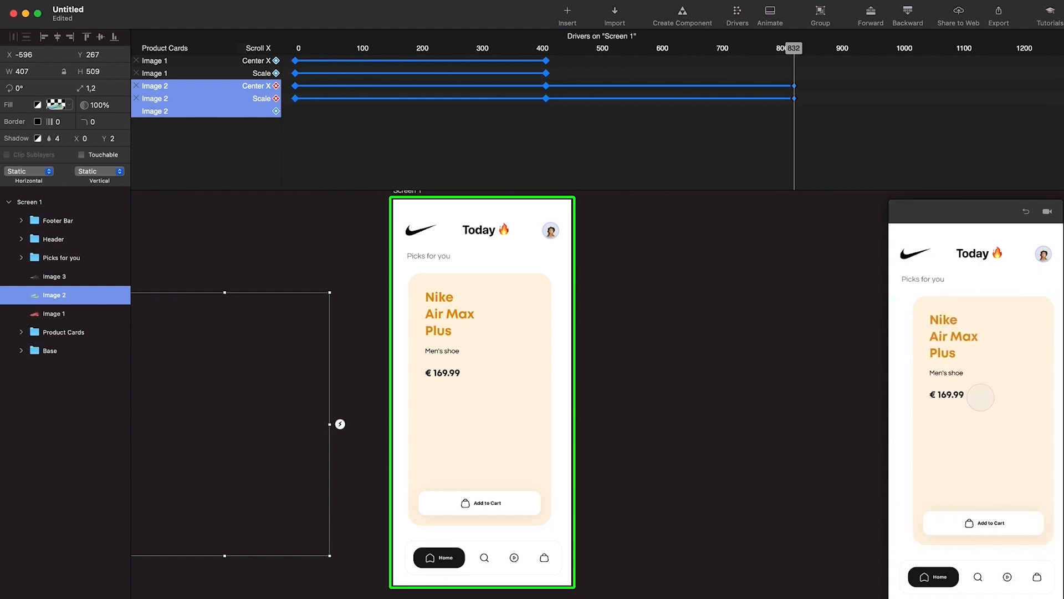
Place Image 3 on the Nike Air Max Plus card at X 32 and add Center X and Scale drivers for it at scroll position 832.
click(49, 277)
drag(793, 373, 438, 364)
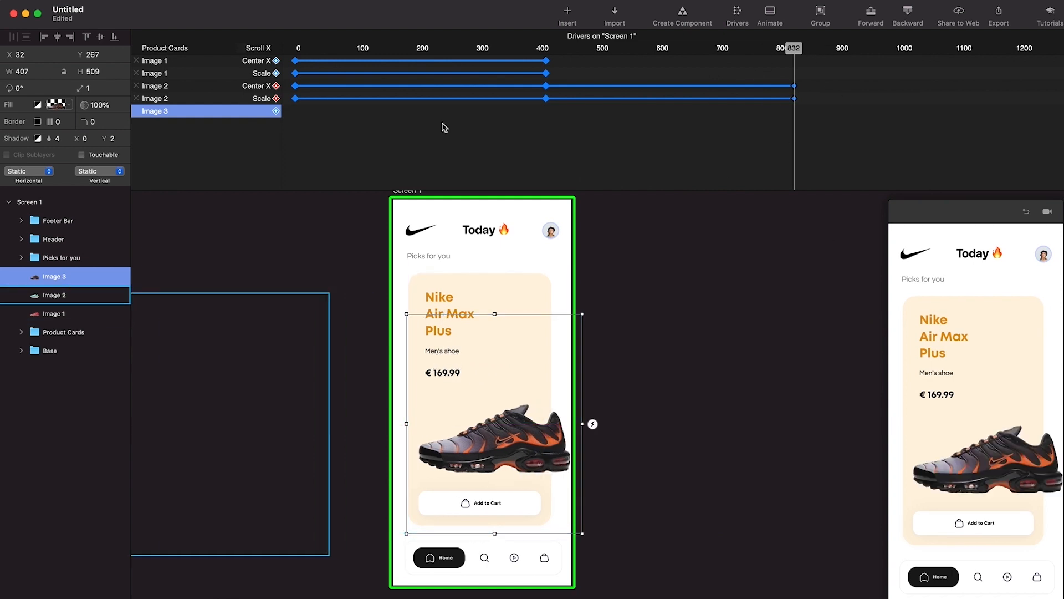
click(276, 112)
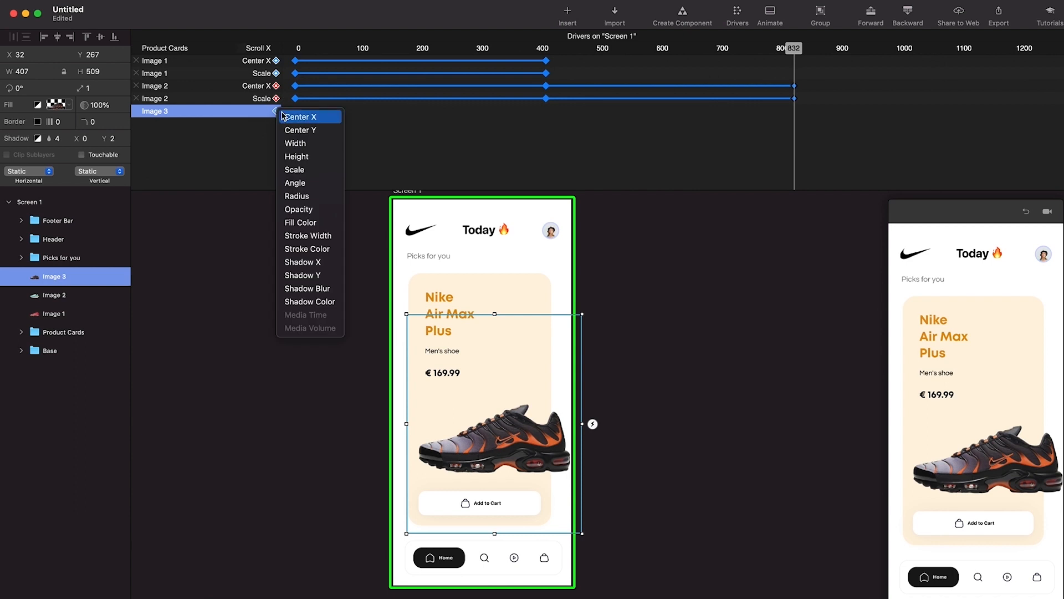
click(324, 119)
click(276, 123)
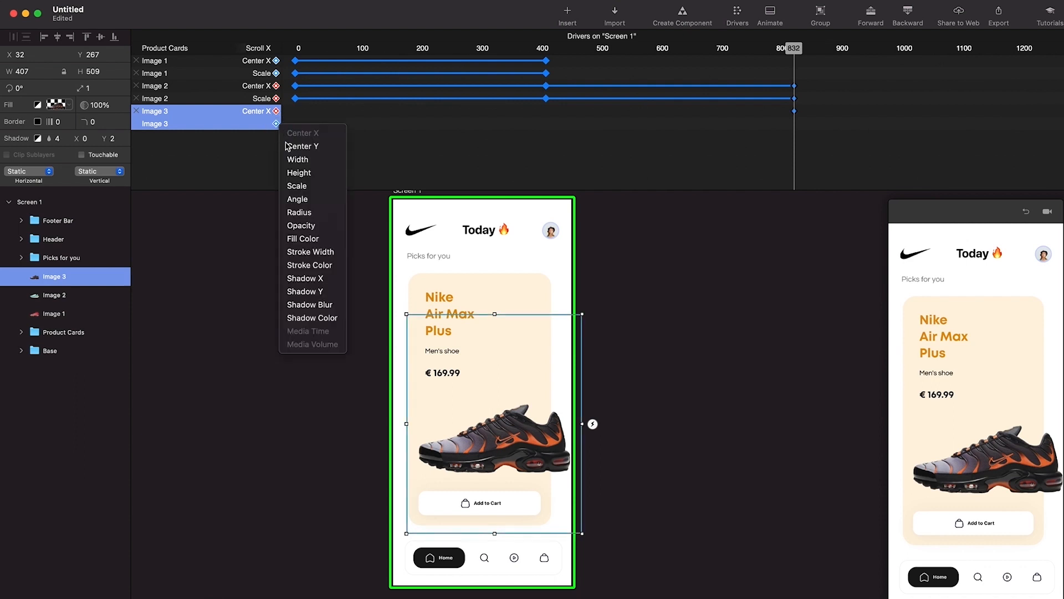
click(299, 186)
At scroll position 418, move Image 3 off the artboard's right edge to about X 572 and set its scale to 1,5.
drag(793, 52, 546, 66)
drag(492, 442, 725, 426)
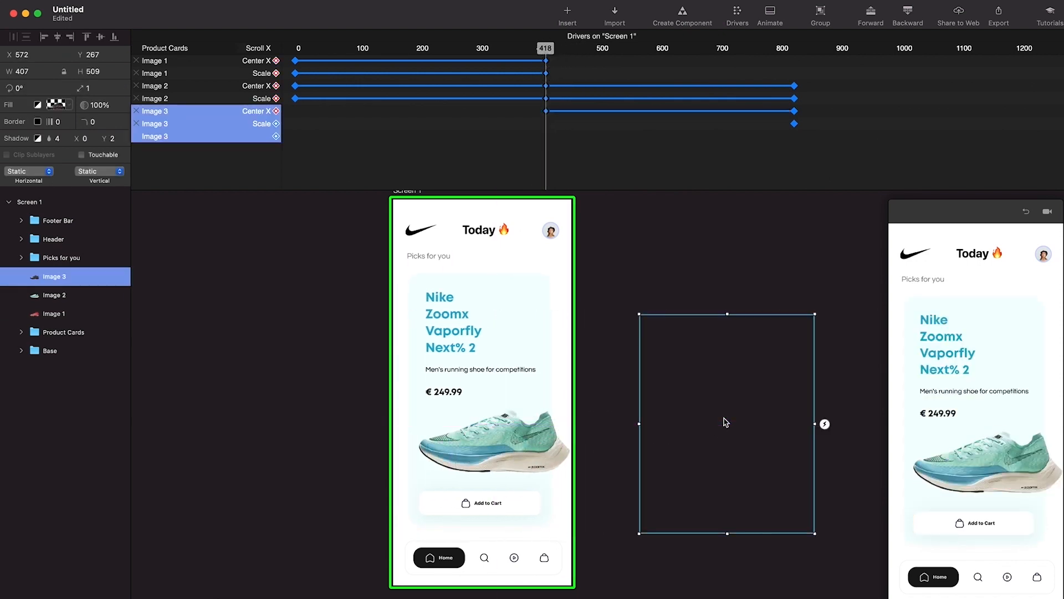
text(,5)
key(Return)
Move Image 3 farther right to about X 872 at scroll position 418 and swipe through the cards in the preview.
drag(686, 475, 819, 444)
mouse_move(1038, 448)
mouse_down()
mouse_move(974, 439)
mouse_move(886, 452)
mouse_move(1031, 443)
mouse_up()
drag(962, 443, 1053, 377)
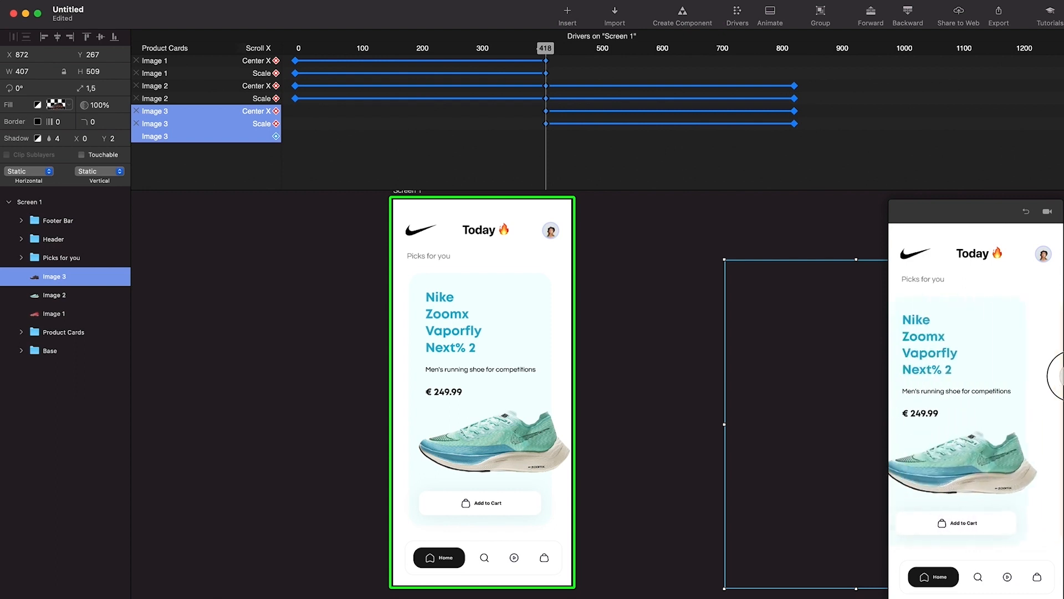
drag(964, 381, 1033, 386)
drag(995, 386, 900, 381)
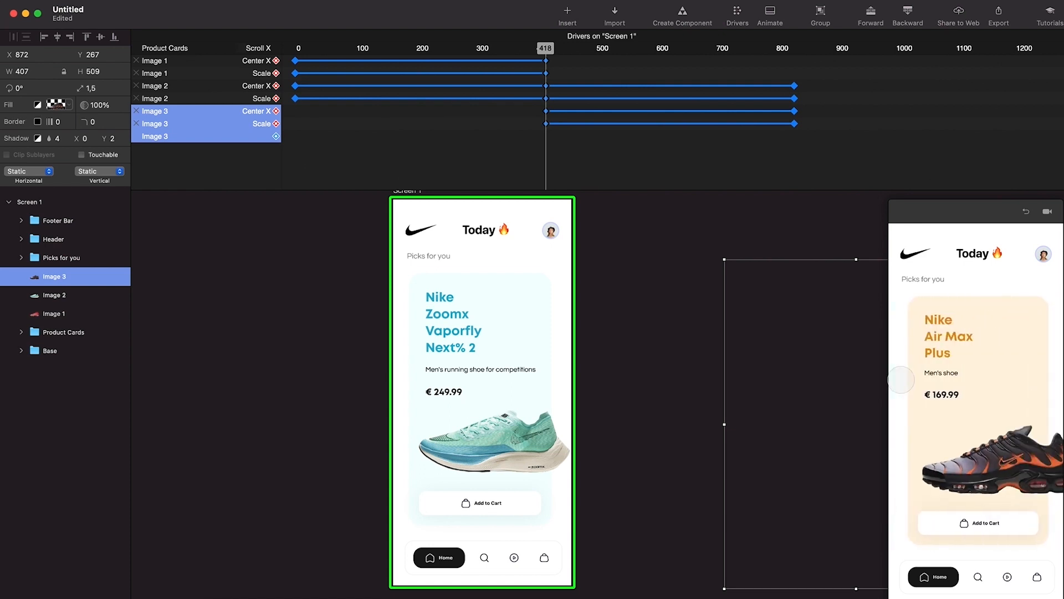
Deselect Image 3 and close the drivers timeline to show the whole Screen 1 artboard.
click(460, 427)
scroll(285, 364, down, 3)
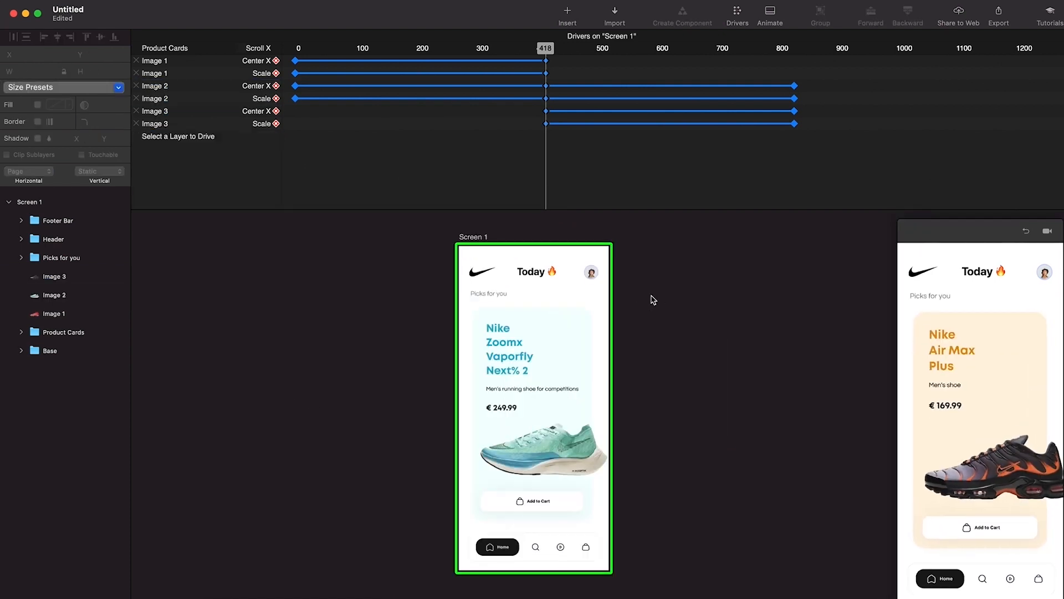
click(737, 14)
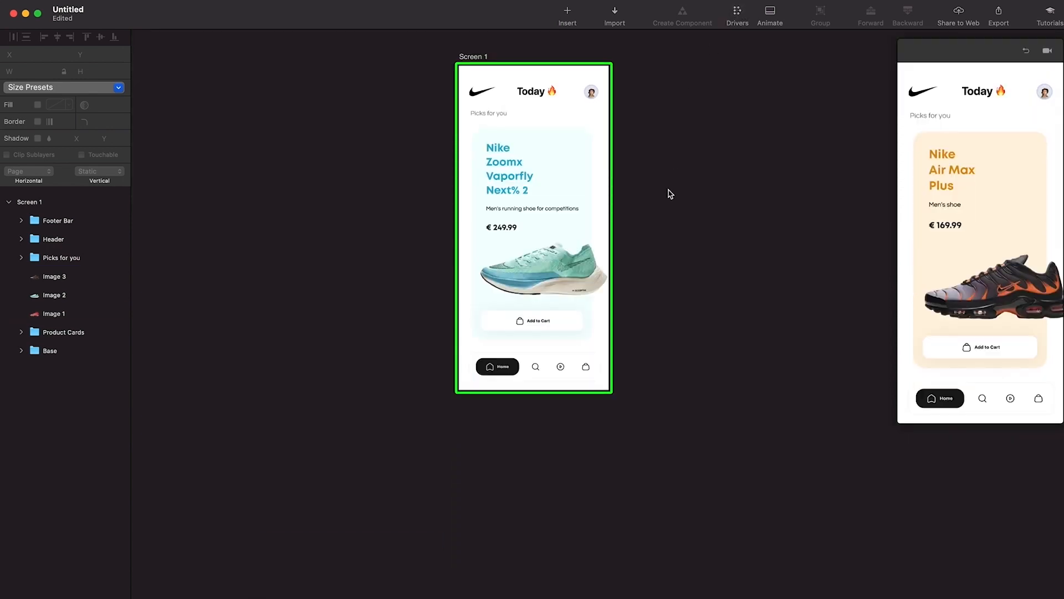
scroll(667, 193, up, 3)
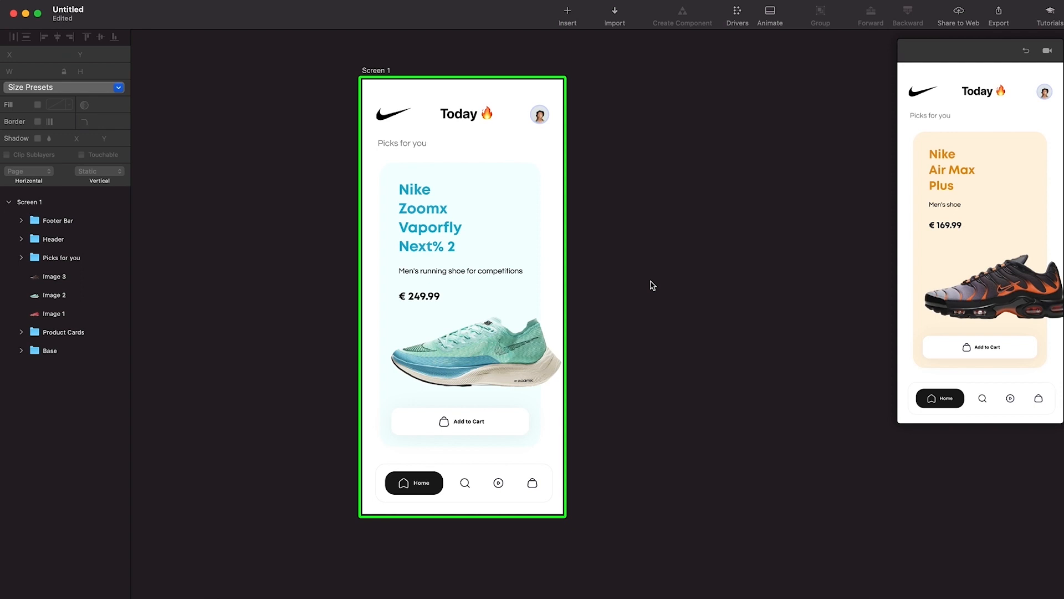
Swipe backward through the product cards in the preview.
drag(957, 241, 1057, 234)
drag(945, 214, 1020, 235)
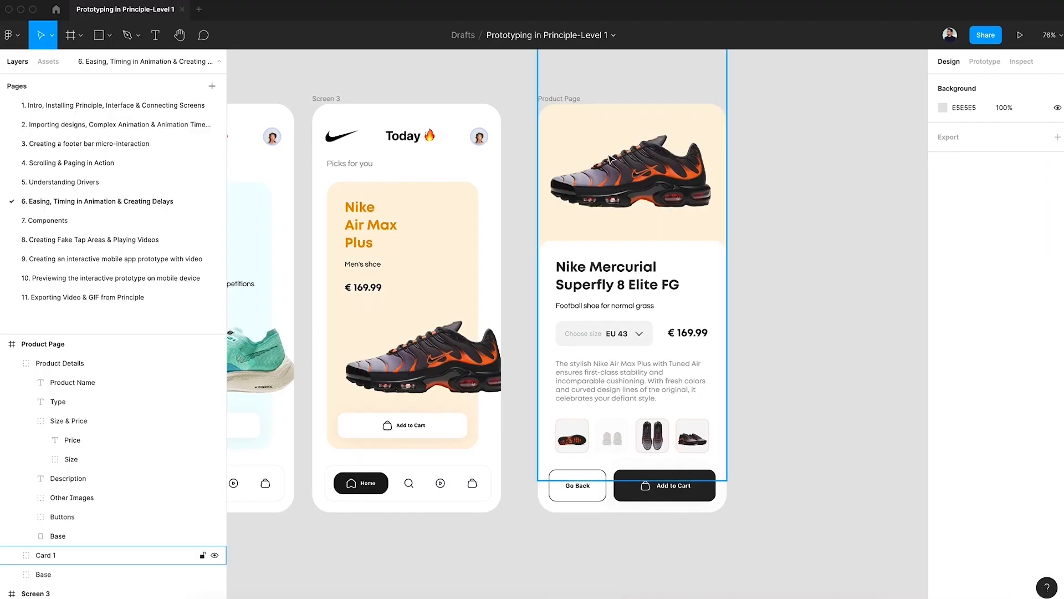
Switch to Figma, select the Product Page frame and import it into the Principle project beside Screen 1.
click(561, 100)
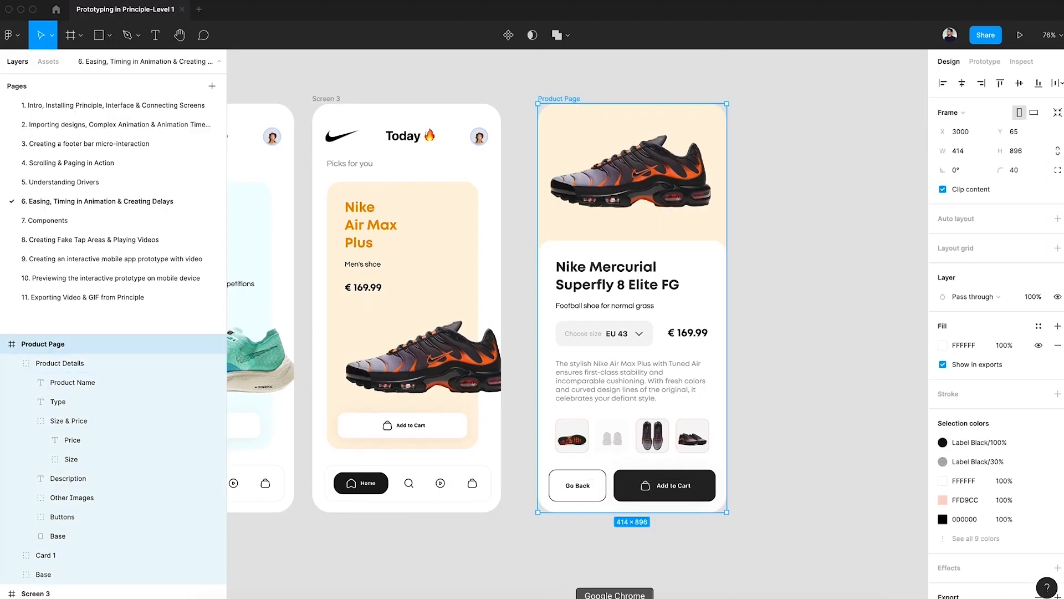
click(615, 593)
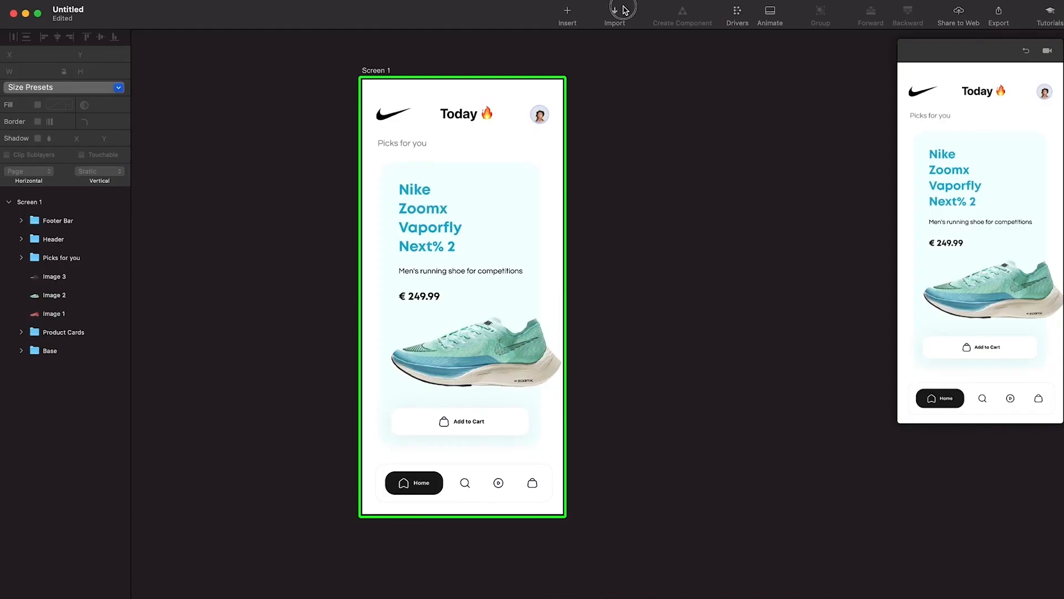
click(621, 10)
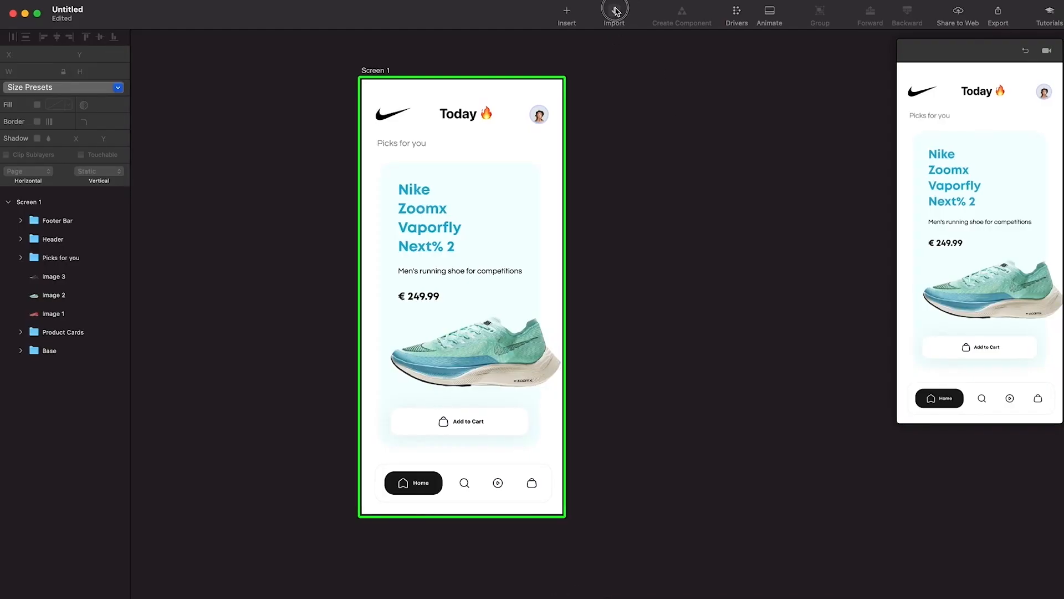
click(541, 350)
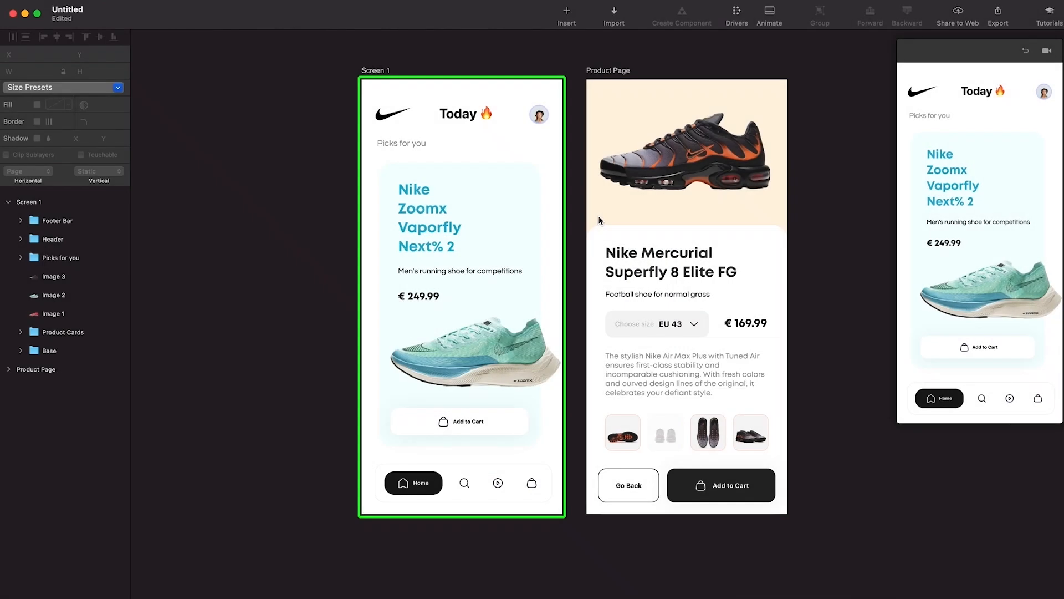
Swipe the preview to the Nike Air Max Plus card and set the Screen 1 drivers timeline to scroll position 832.
drag(1050, 248, 900, 246)
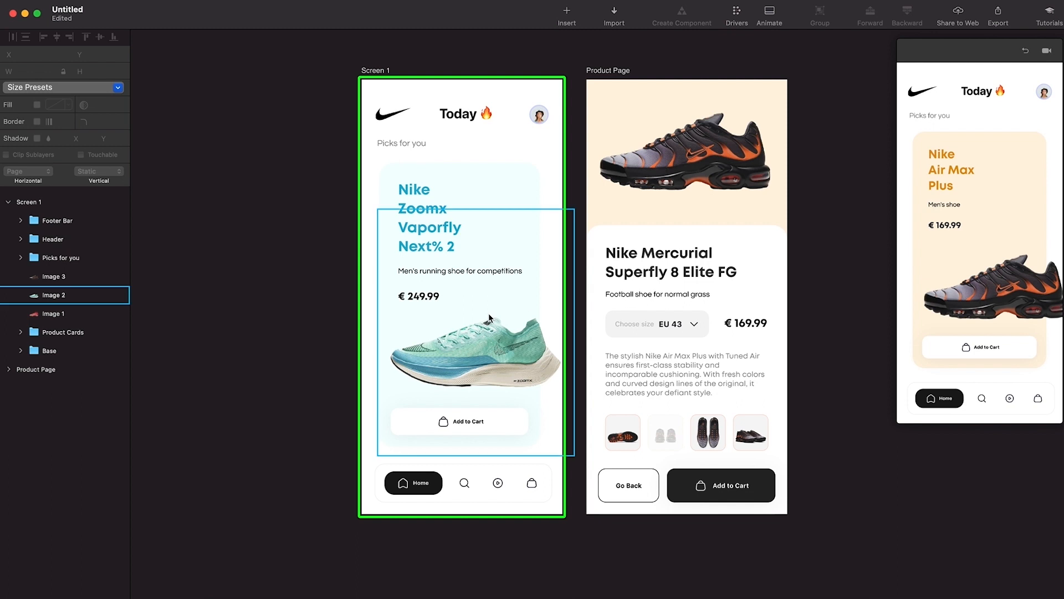
click(735, 17)
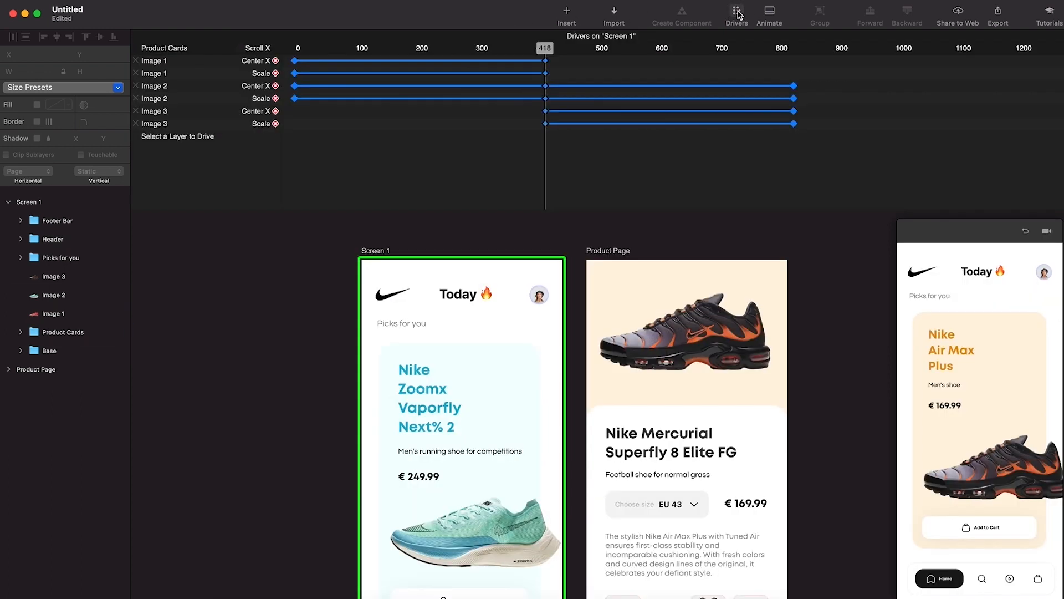
drag(543, 48, 793, 49)
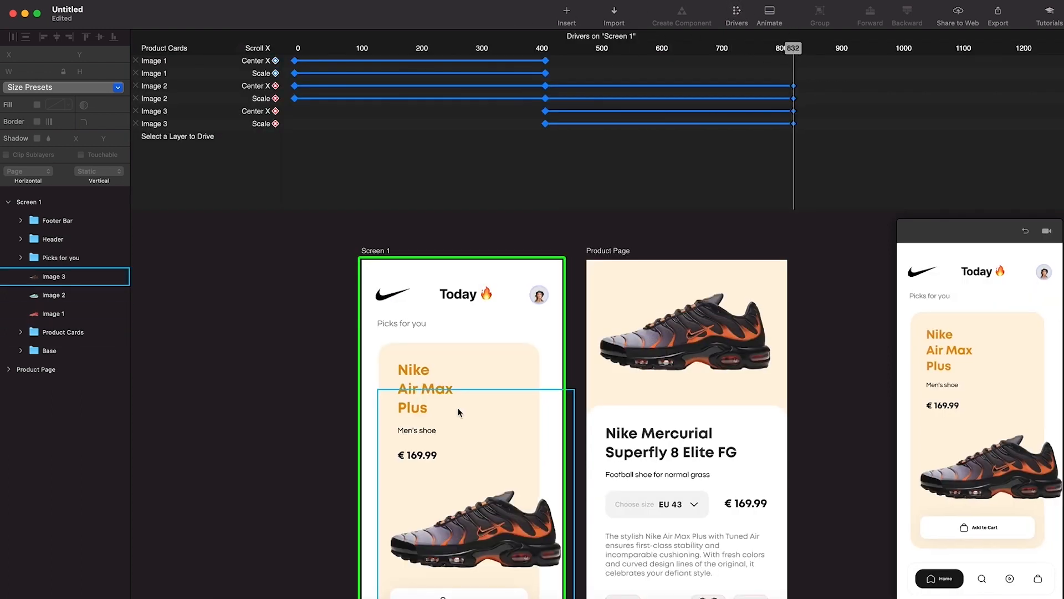
scroll(458, 408, down, 2)
scroll(458, 408, down, 3)
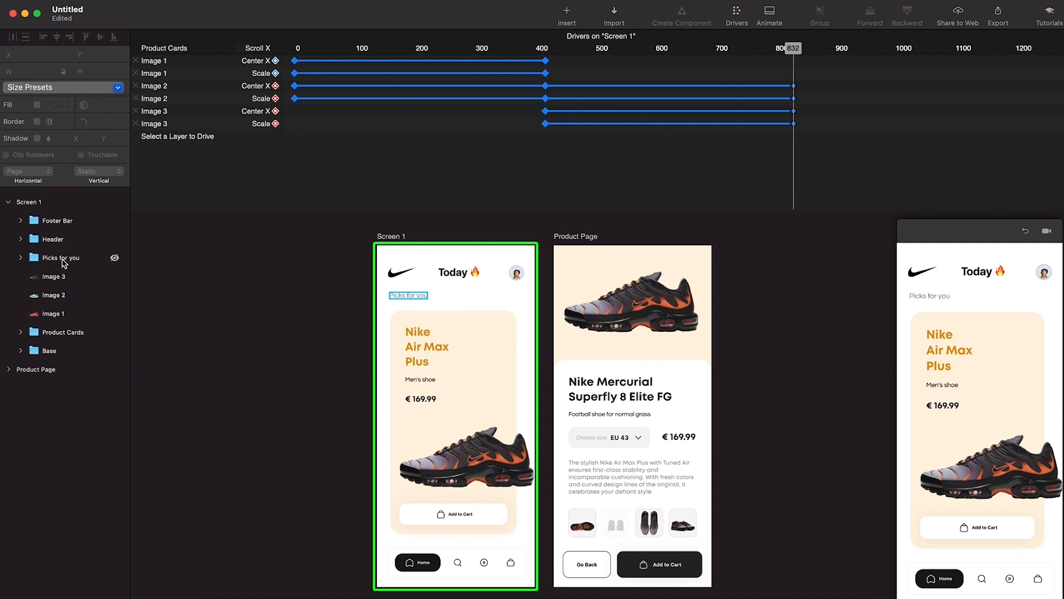
Add a Tap event on Card 3 inside Product Cards that duplicates Screen 1 as its destination screen.
click(21, 332)
click(63, 387)
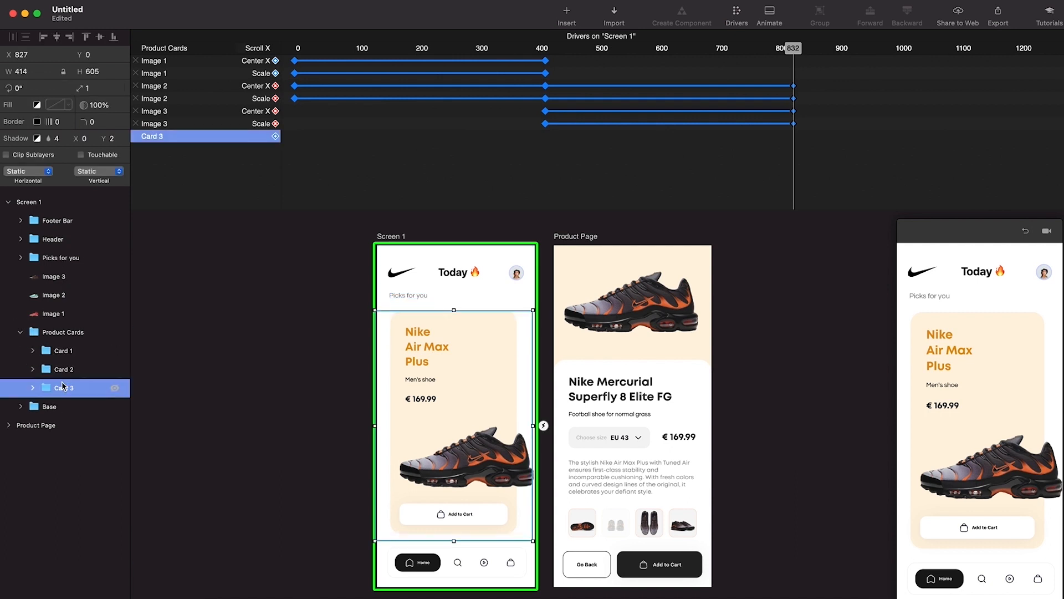
click(545, 433)
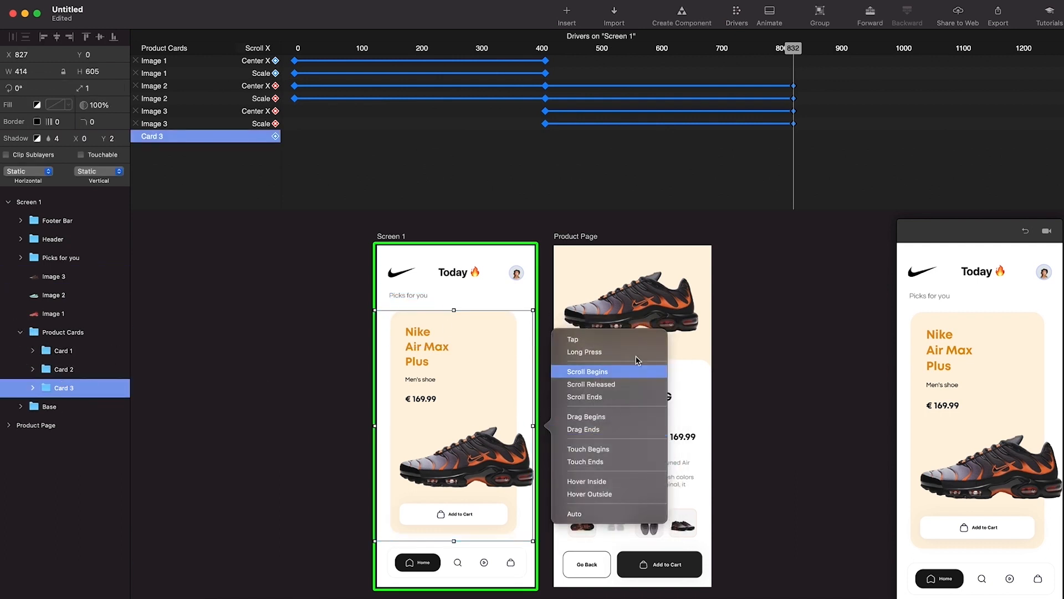
click(596, 339)
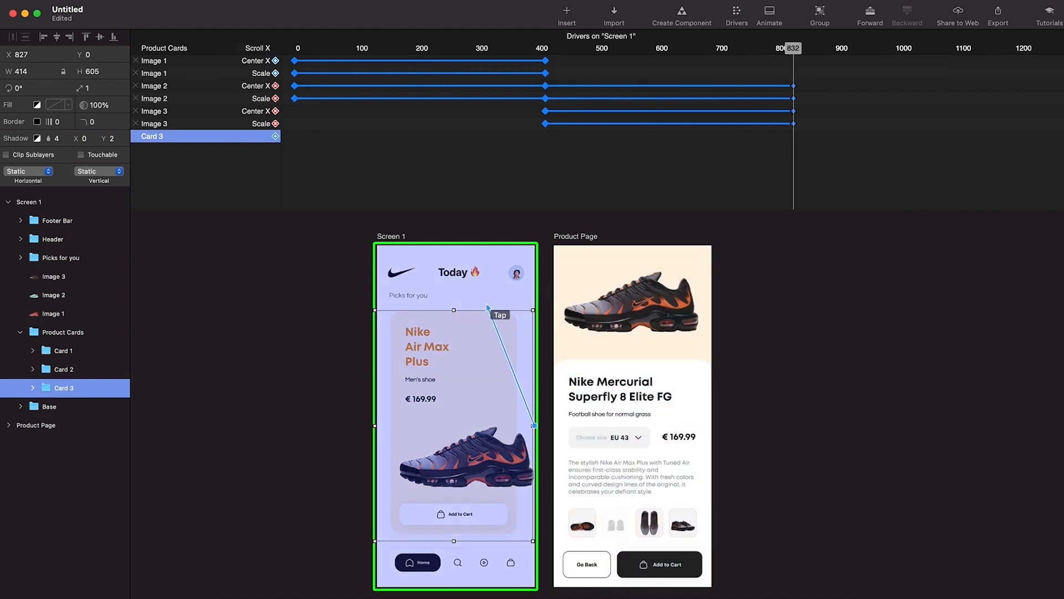
drag(488, 306, 488, 307)
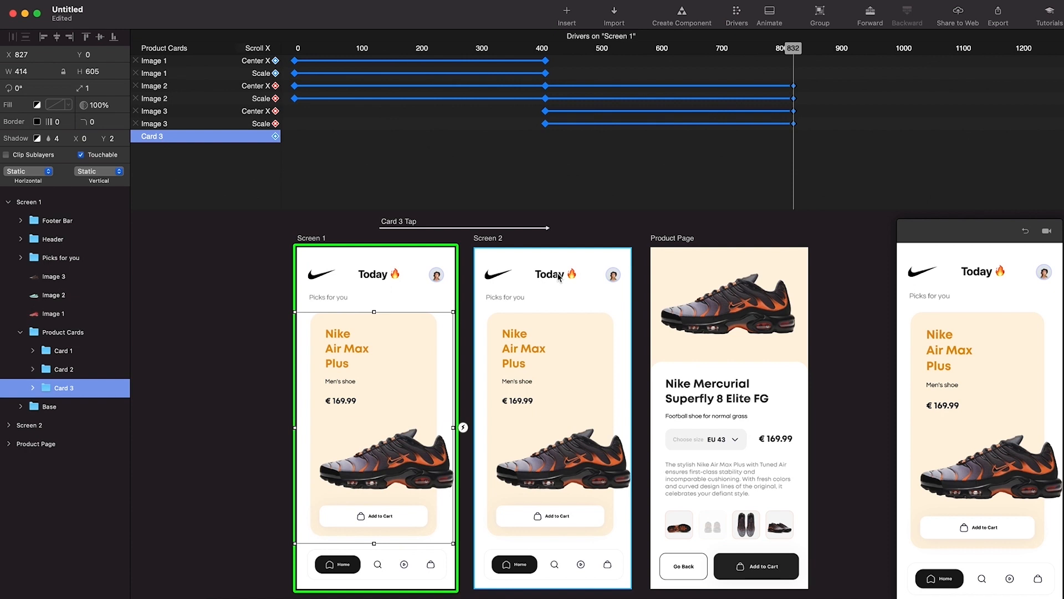
On Screen 2, move the Header up off the artboard to Y -32 and fade out its opacity.
click(559, 277)
key(shift+Up)
key(shift+Up)
key(shift+Up)
key(shift+Up)
key(shift+Up)
key(shift+Up)
key(shift+Up)
key(shift+Up)
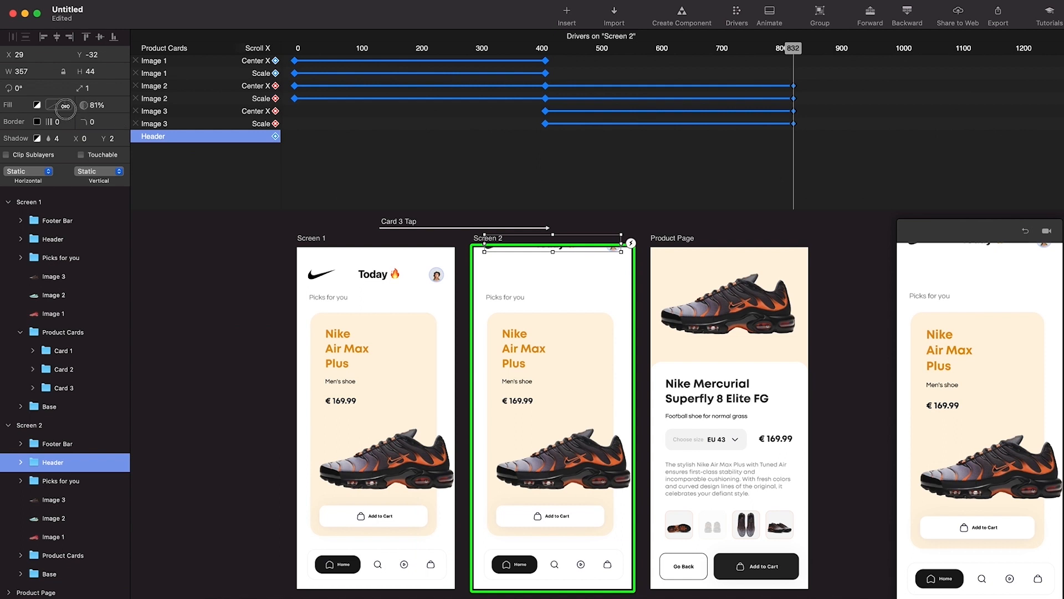
On Screen 2, move the Footer Bar down to Y 882 and set its opacity to 0%.
scroll(557, 361, down, 3)
click(559, 538)
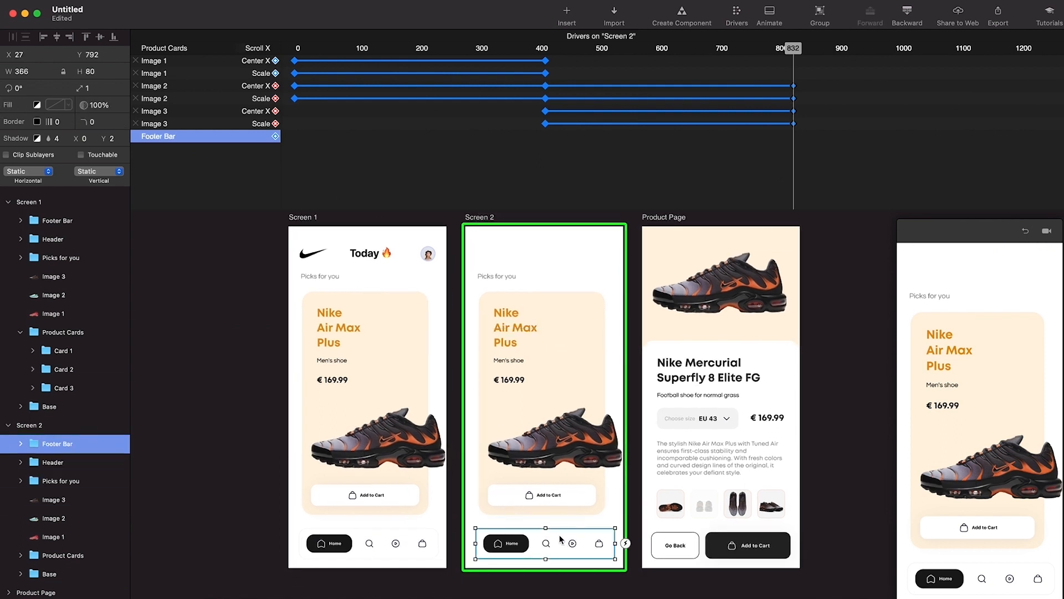
key(shift+Down)
key(shift+Down)
key(shift+Down)
key(shift+Down)
key(shift+Down)
key(shift+Down)
key(shift+Down)
key(shift+Down)
key(shift+Down)
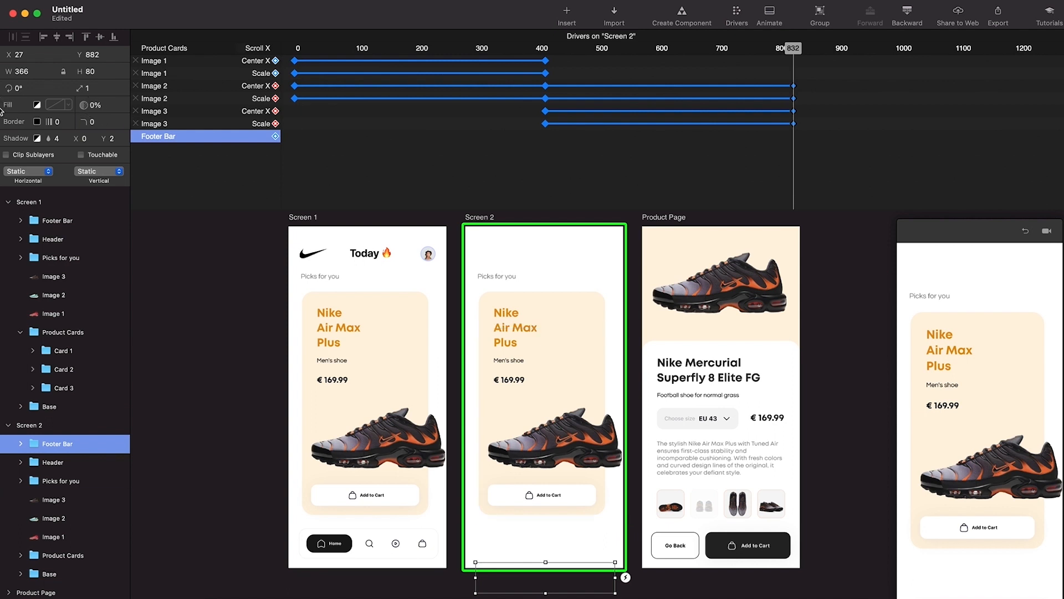
On Screen 2, move the Picks for you text up to Y 62 and set its opacity to 0%.
drag(497, 279, 504, 256)
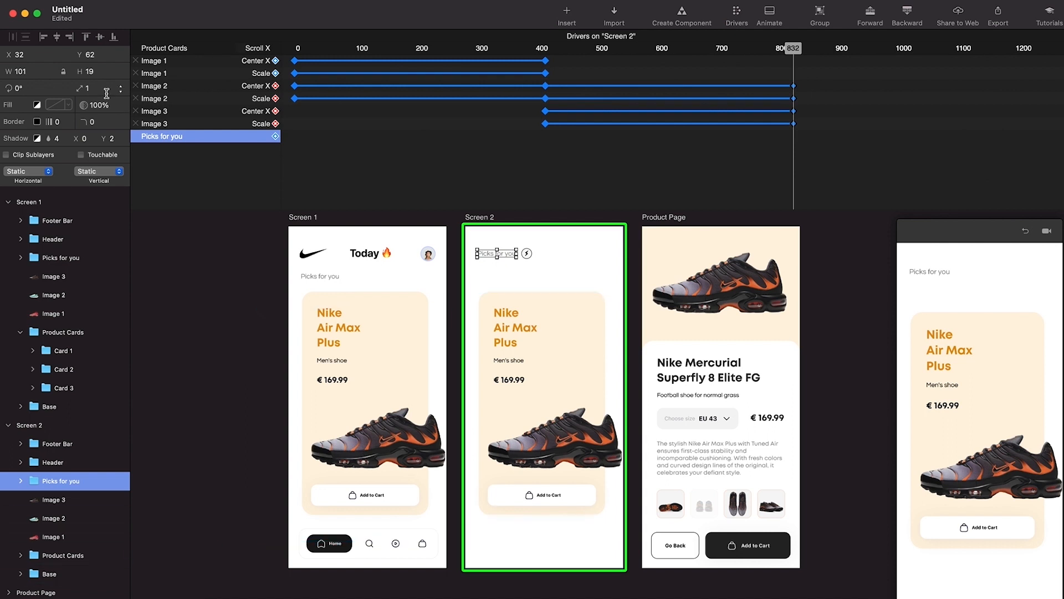
drag(83, 105, 19, 97)
drag(85, 105, 65, 106)
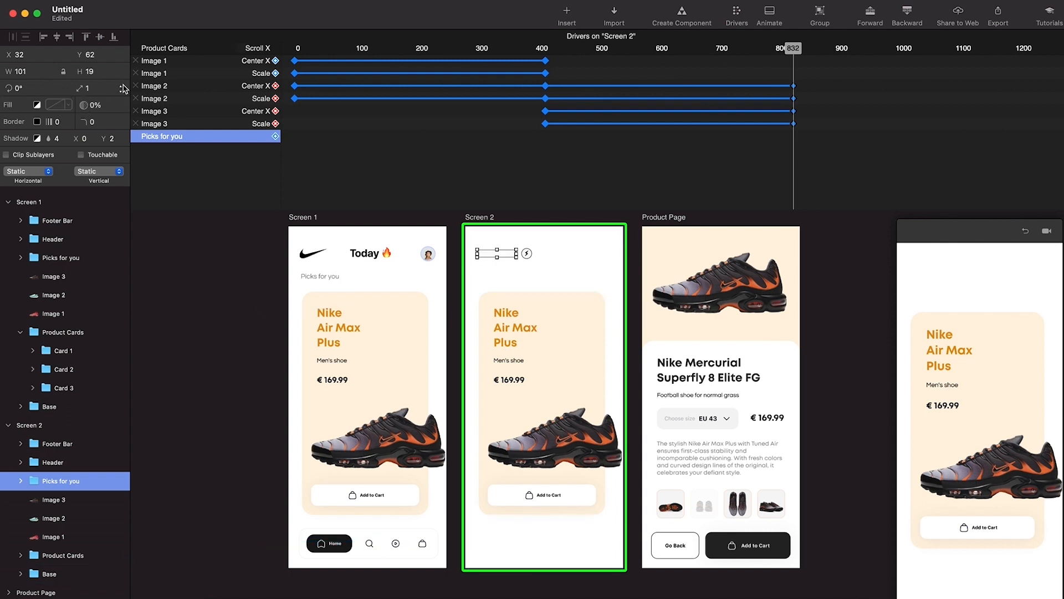
Stretch Card 3's background Base 4 over the whole Screen 2 artboard: X 0, Y -169, width 414, height 893.
click(513, 314)
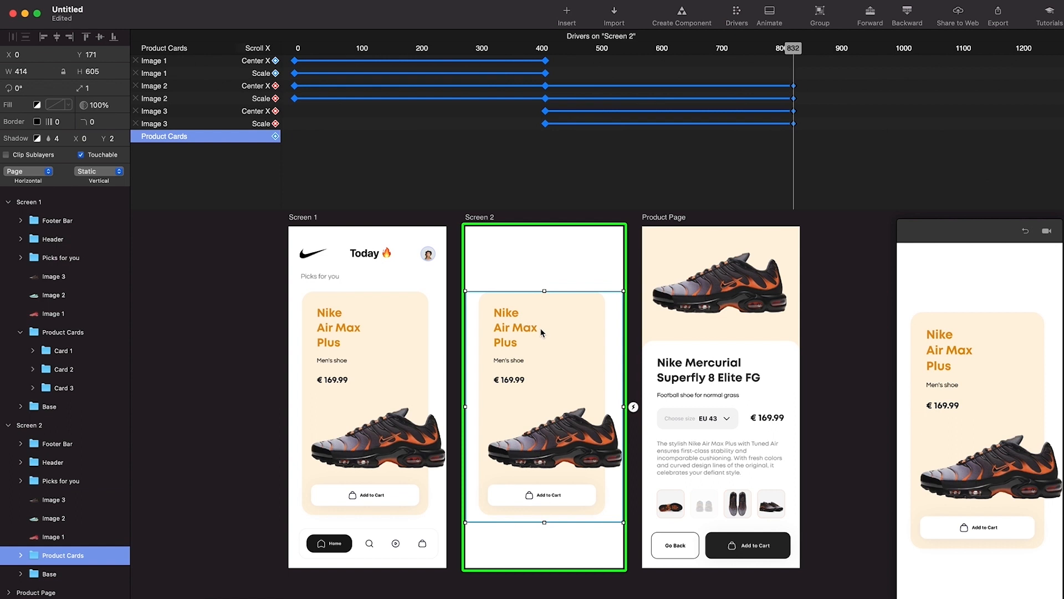
super+click(591, 301)
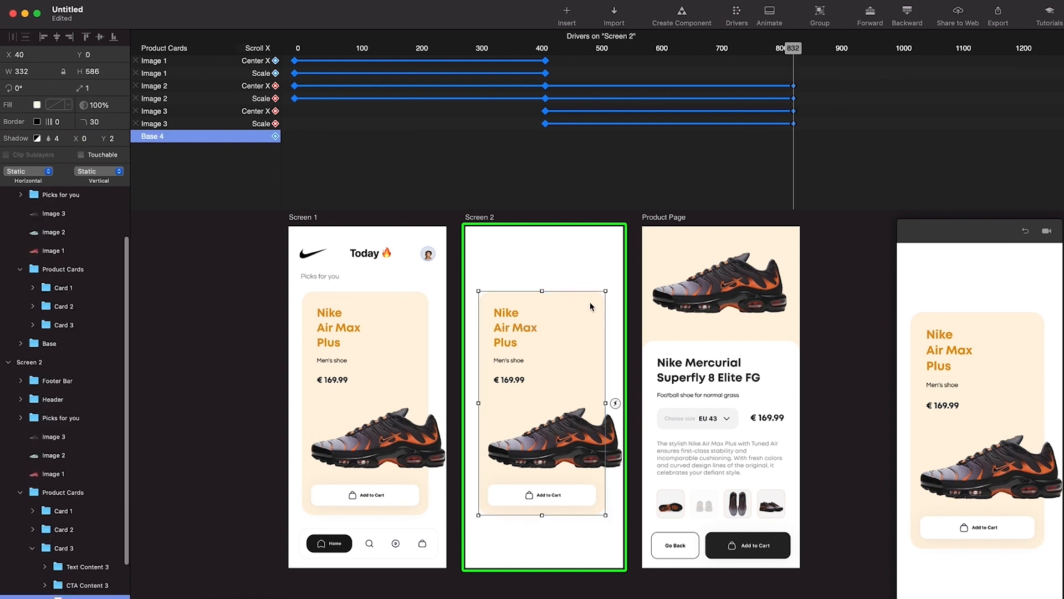
drag(543, 291, 543, 226)
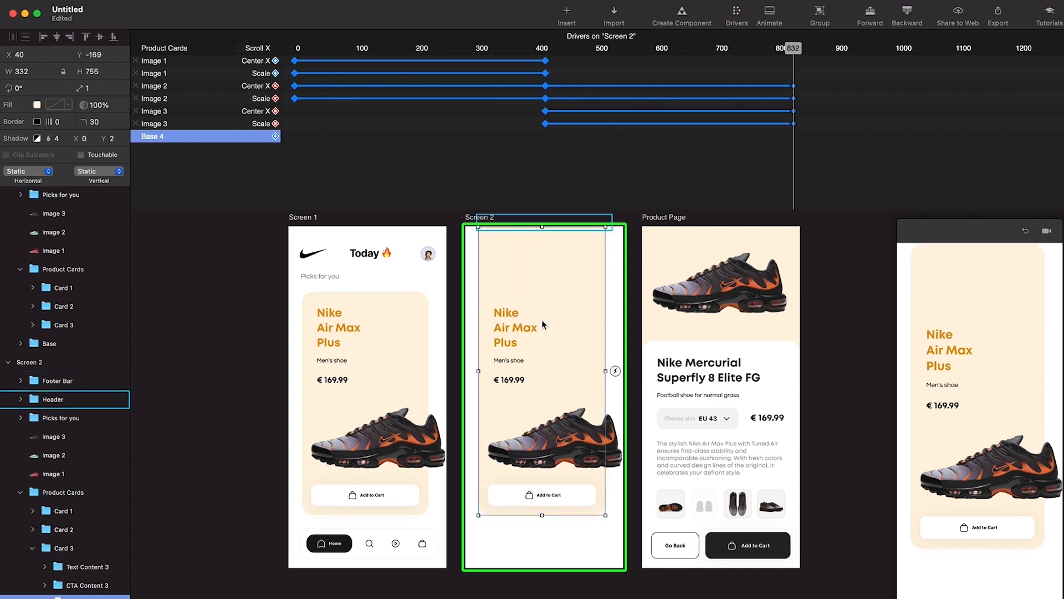
drag(542, 515, 542, 568)
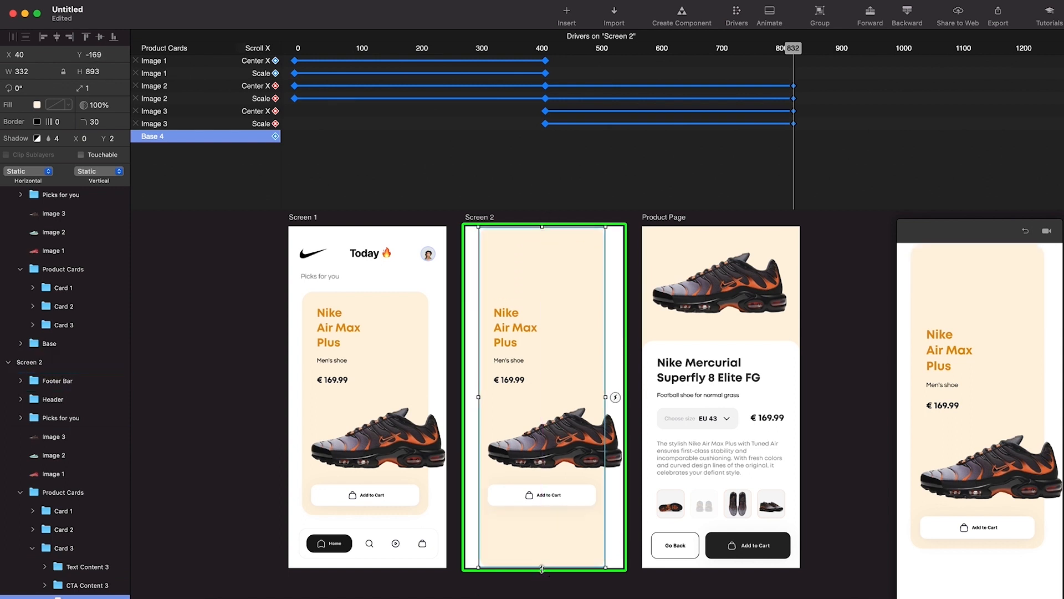
drag(479, 396, 463, 397)
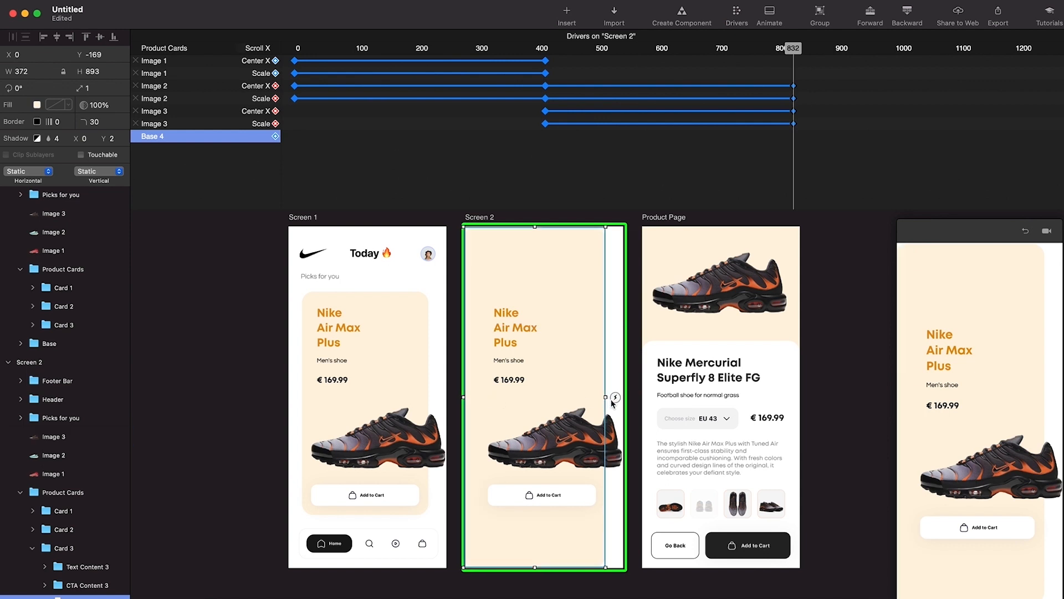
drag(605, 397, 623, 398)
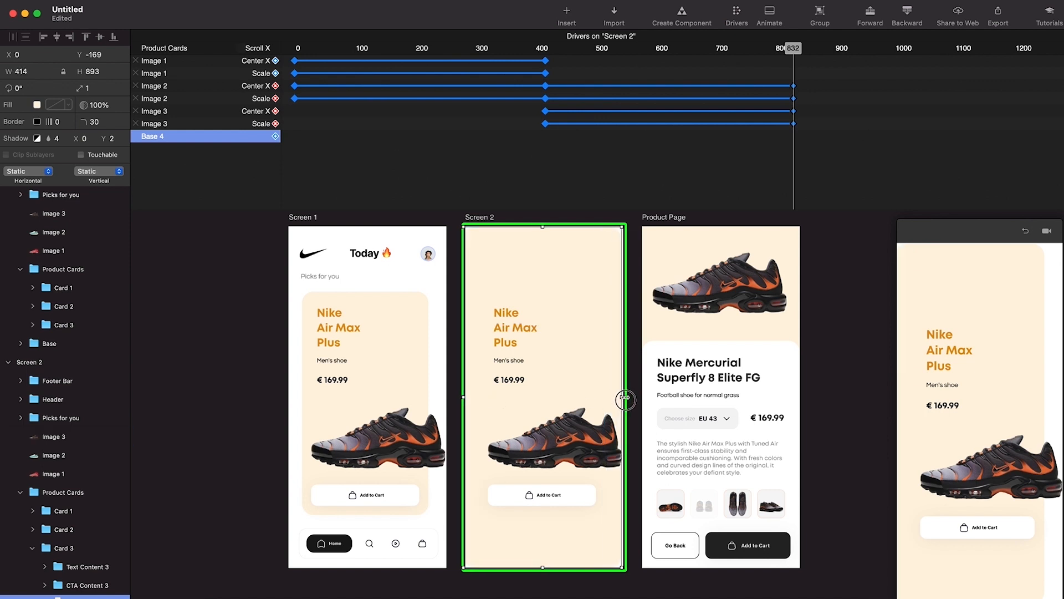
In Screen 2's Card 3, move Text Content 3 to Y -12 and CTA Content 3 to Y 346, both at 0% opacity.
click(544, 497)
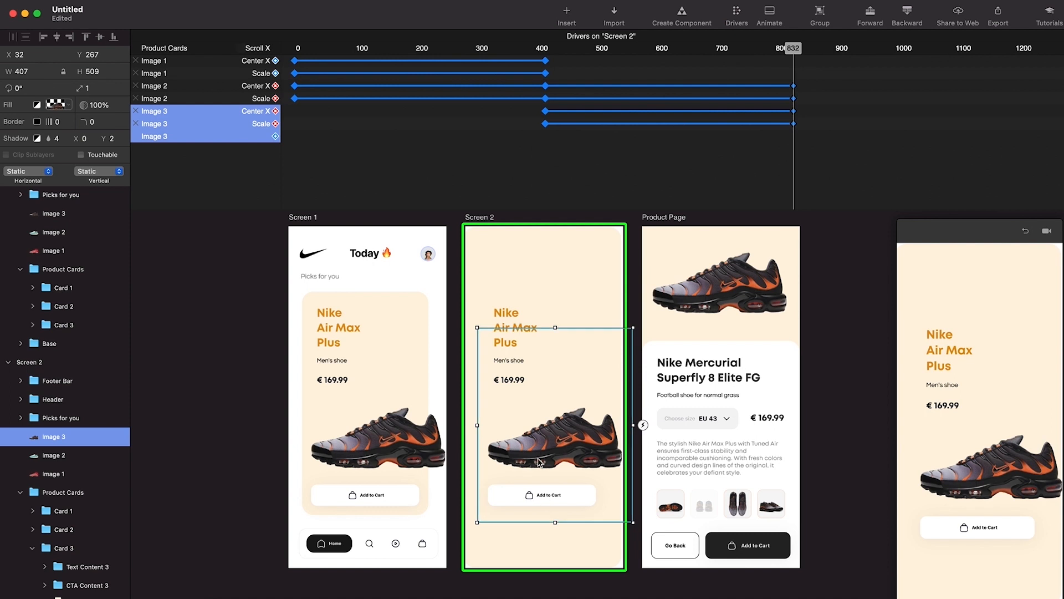
click(515, 307)
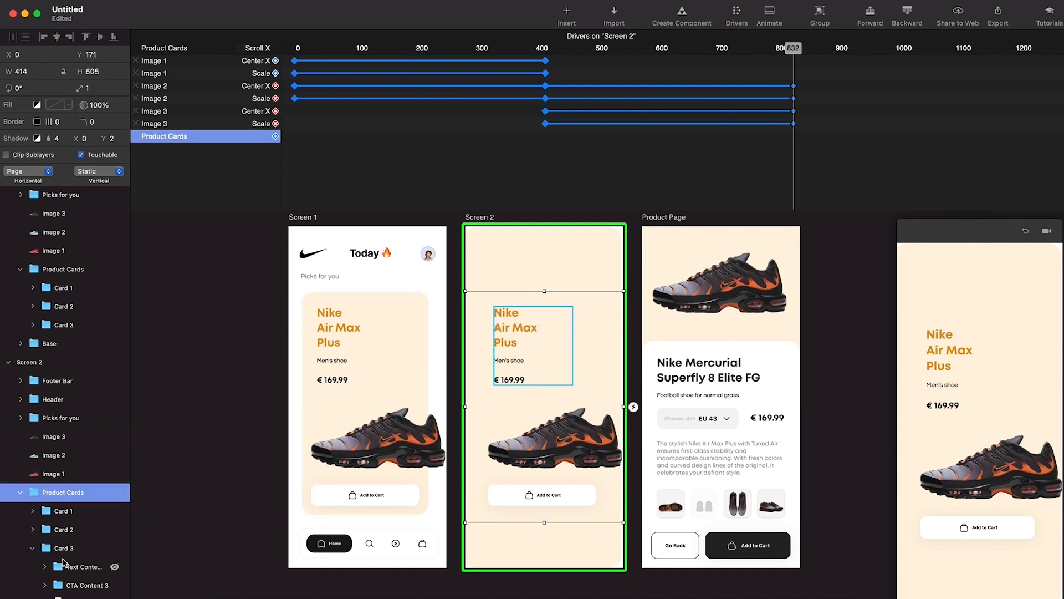
click(546, 343)
drag(517, 316, 518, 299)
drag(84, 99, 61, 99)
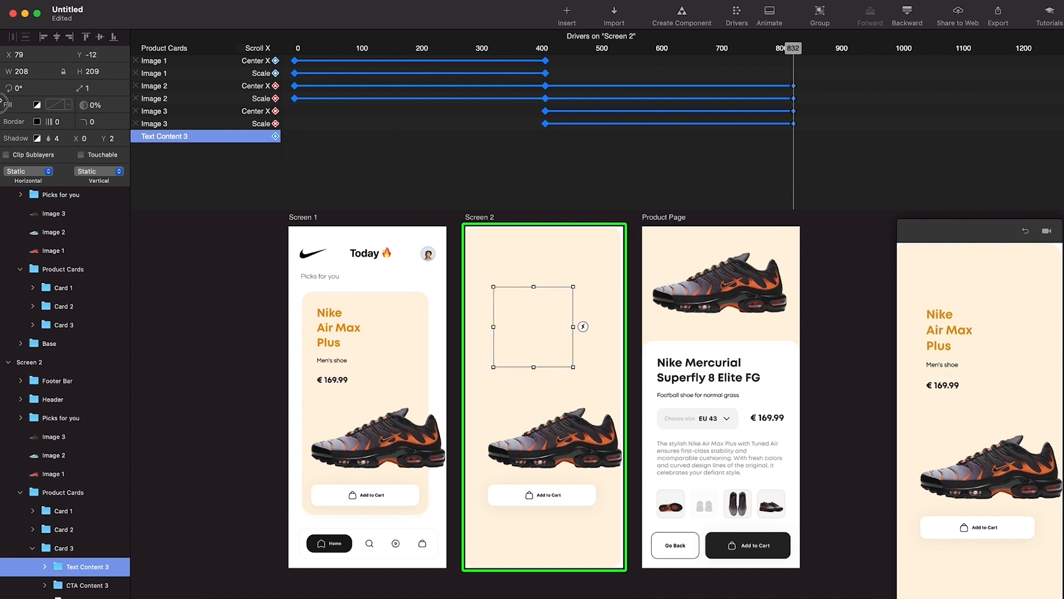
scroll(78, 574, down, 1)
click(77, 568)
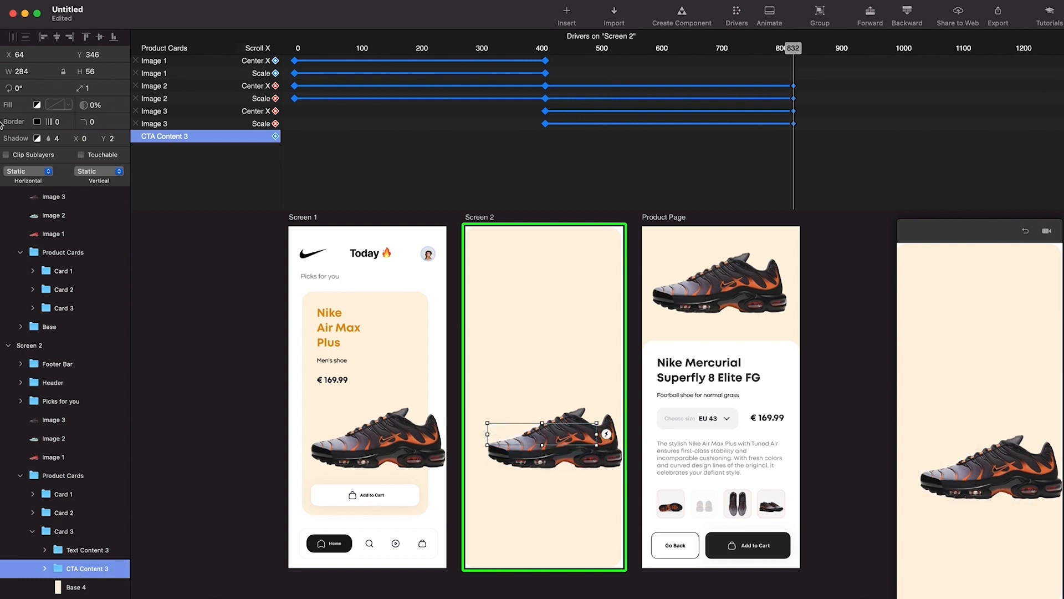
Move Image 3 to the upper part of Screen 2 at X 4, Y -134, matching the Product Page layout.
click(595, 457)
drag(593, 461, 581, 308)
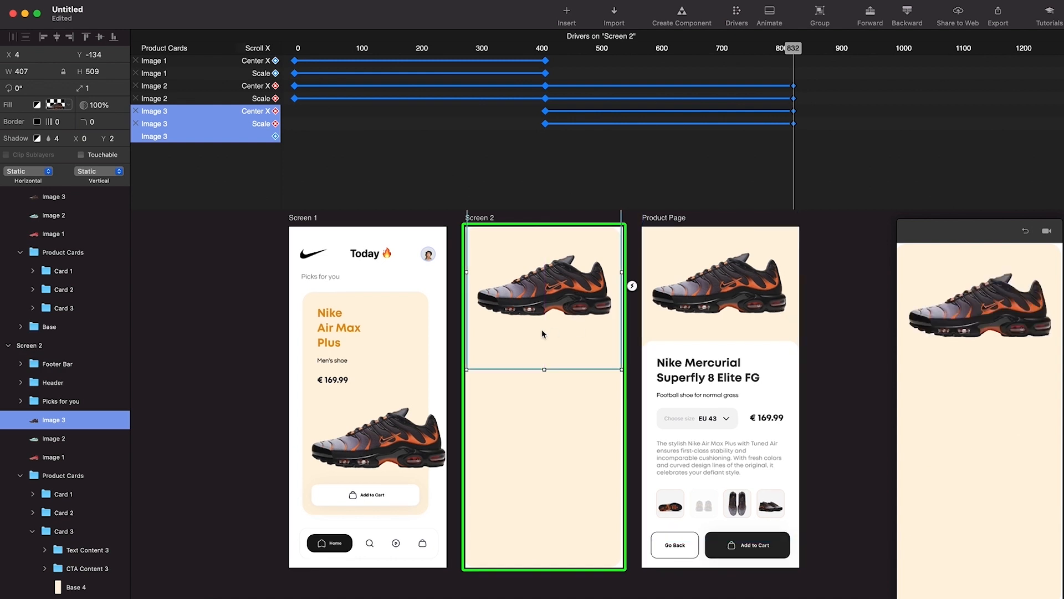
Copy the Product Details group from Product Page into Screen 2 at X 0, Y 300.
scroll(542, 334, down, 1)
scroll(542, 333, right, 2)
click(743, 358)
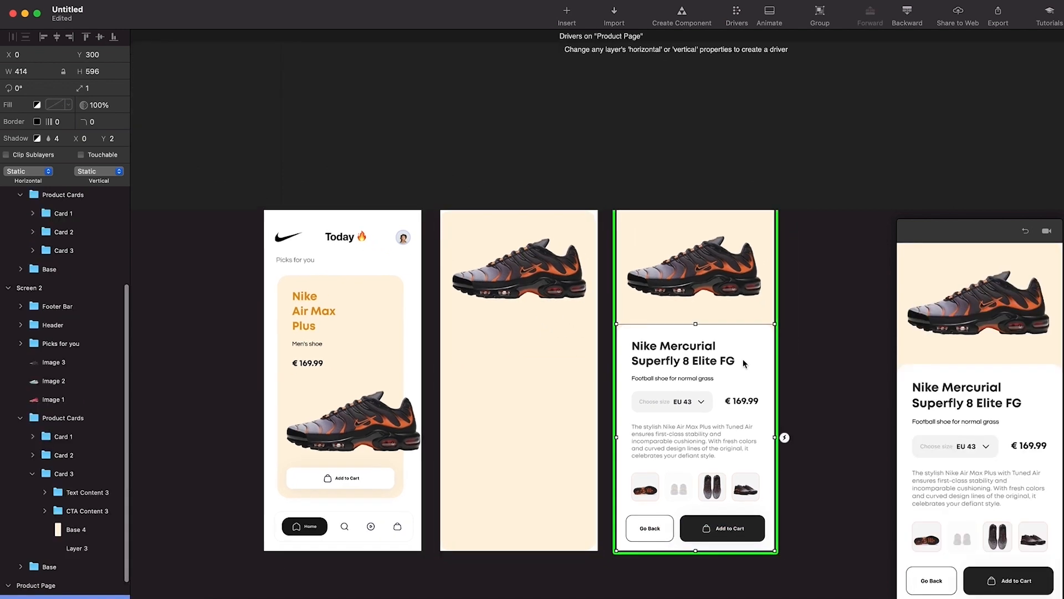
click(544, 277)
key(super+v)
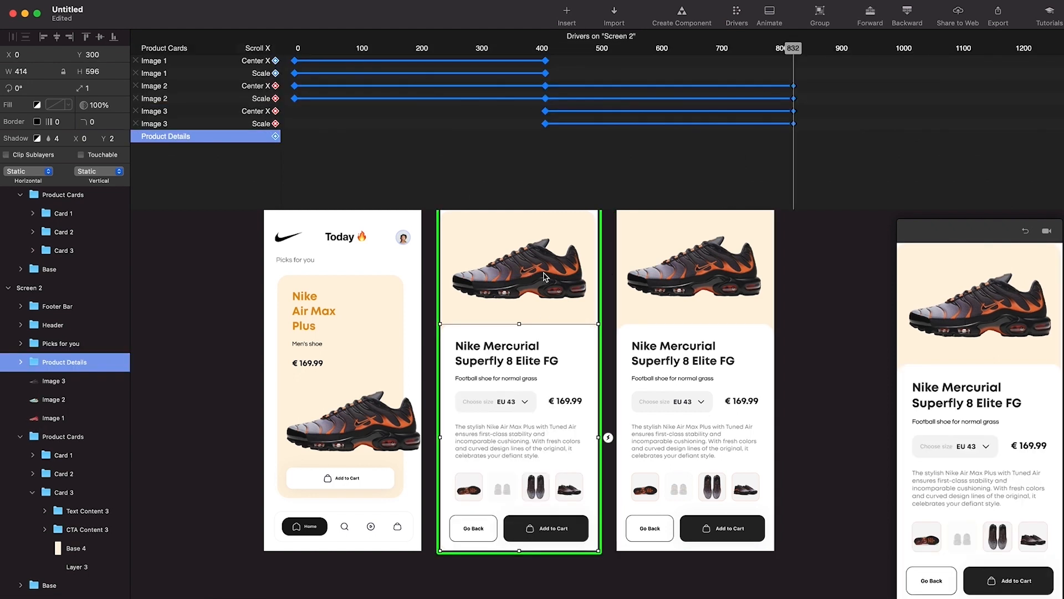
Paste the Product Details group into Screen 1 at X 0, Y 632 with 0% opacity, and test the card's tap transition in the preview.
scroll(587, 438, left, 5)
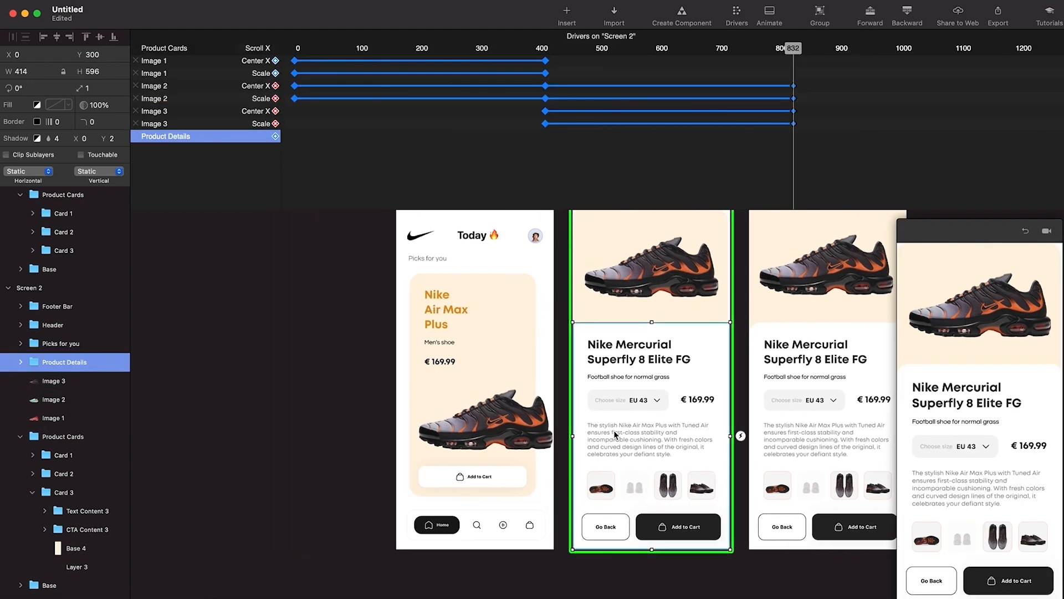
click(471, 382)
scroll(33, 265, up, 5)
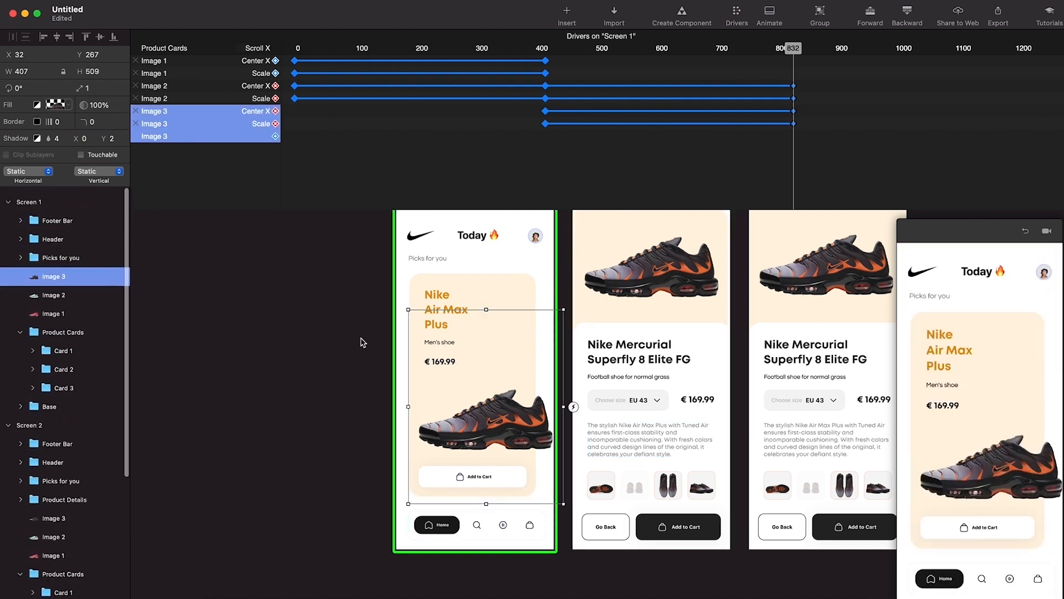
key(super+v)
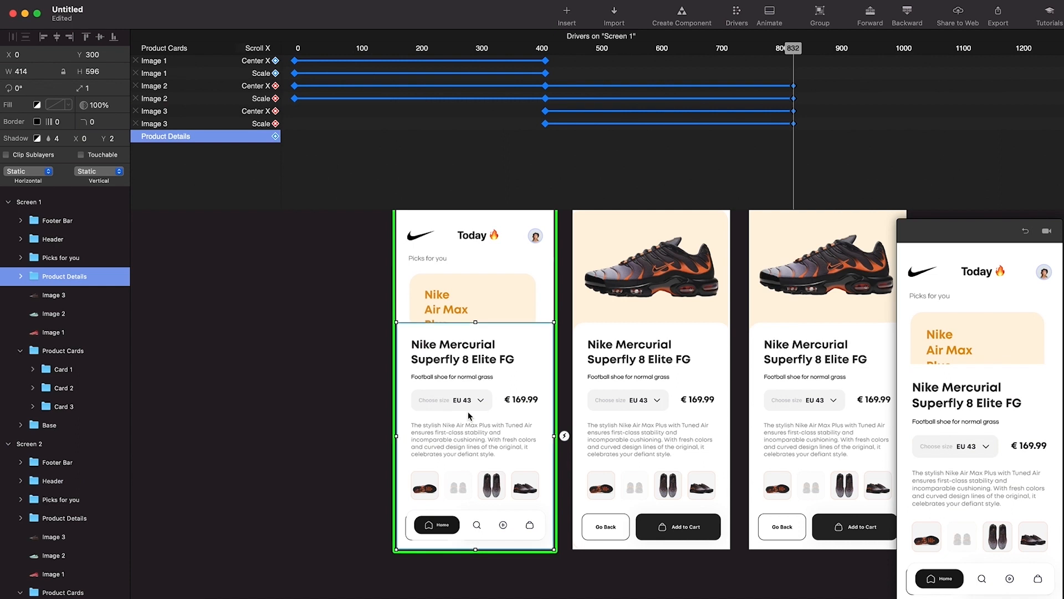
drag(518, 371, 513, 494)
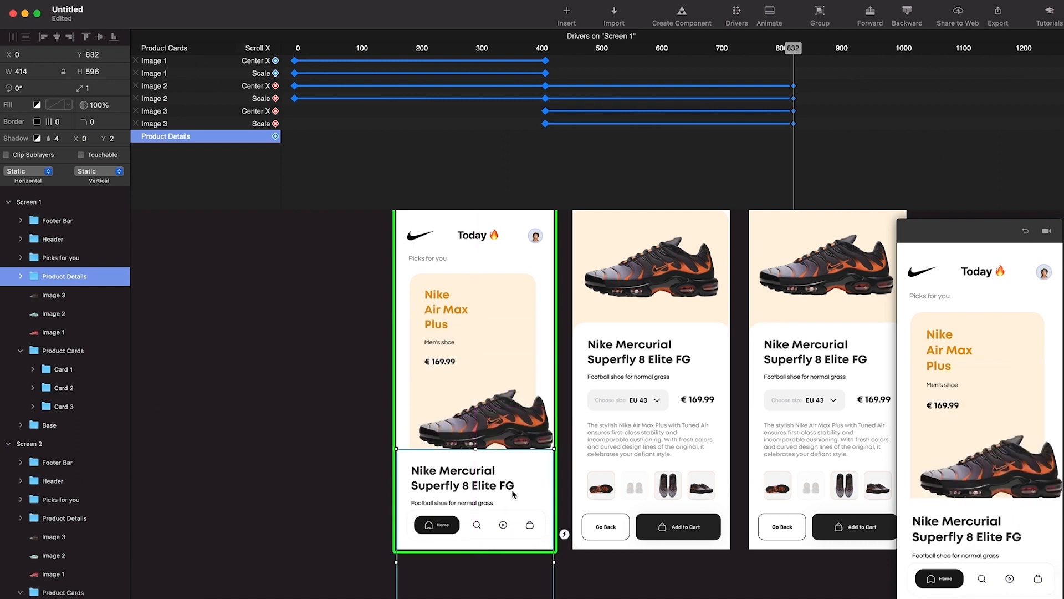
drag(84, 105, 5, 118)
scroll(487, 266, right, 4)
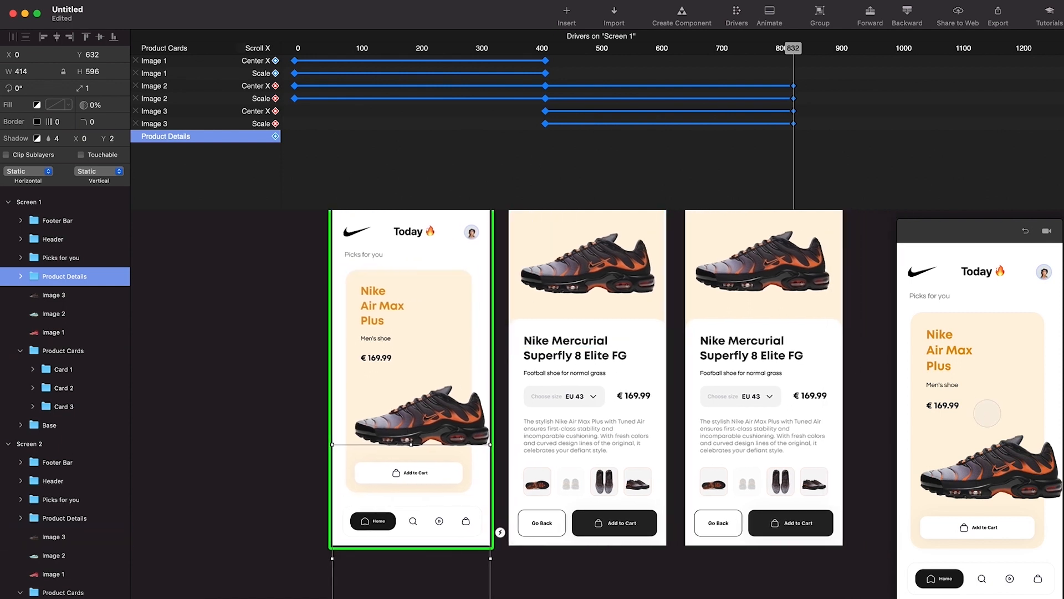
click(987, 409)
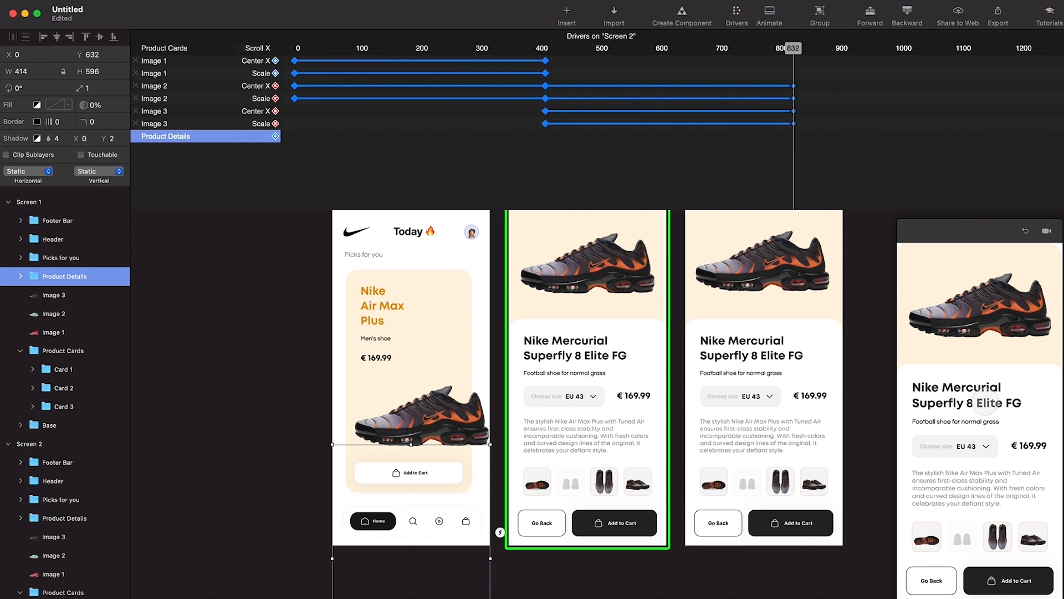
Close the drivers timeline and delete the original Product Page artboard beside Screen 2.
click(736, 15)
scroll(631, 158, up, 3)
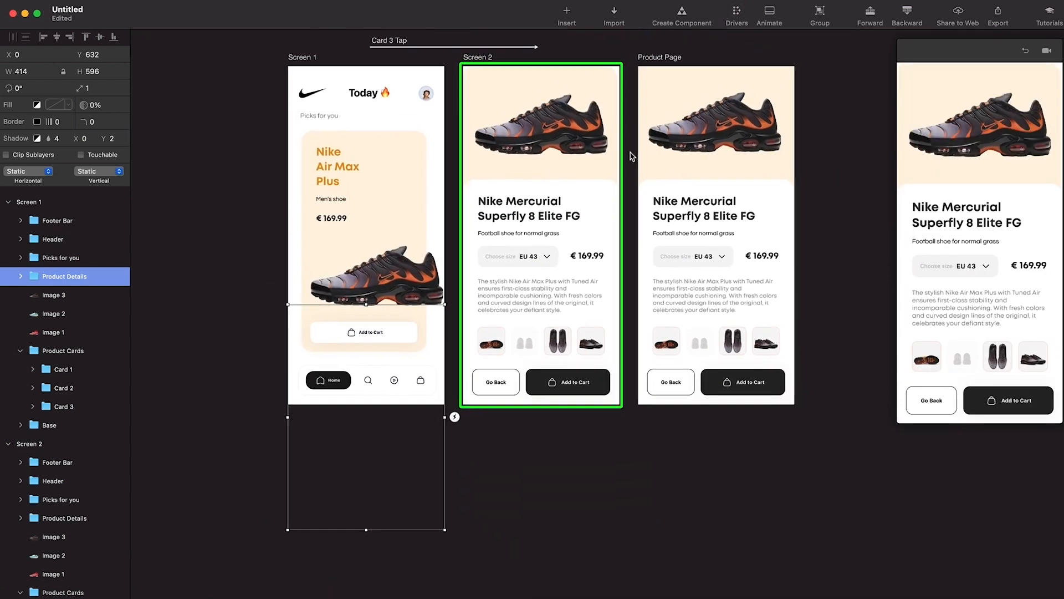
click(693, 79)
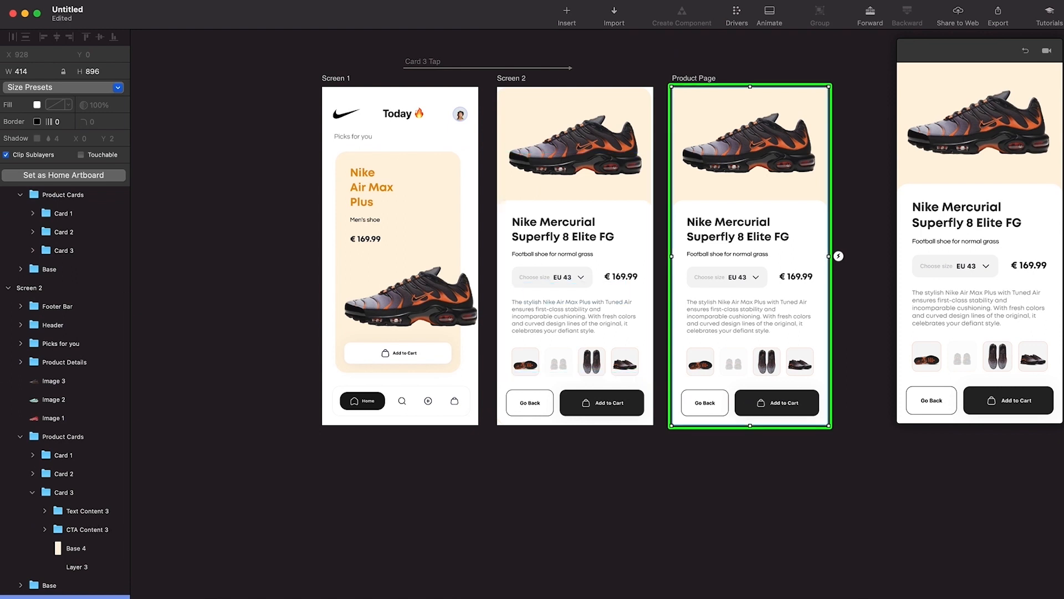
key(Delete)
scroll(222, 355, up, 1)
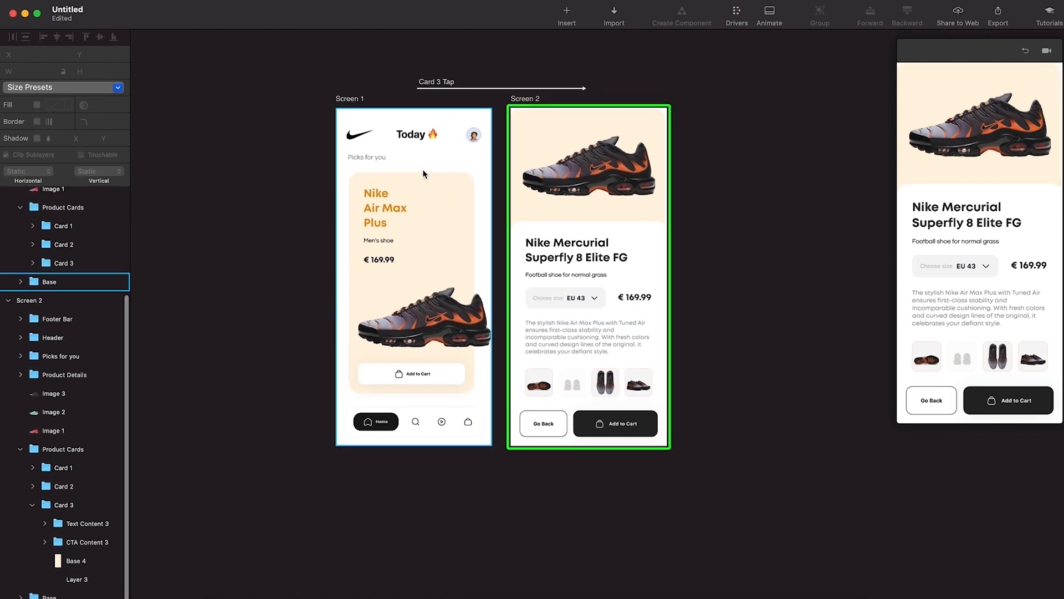
Rename the Screen 2 artboard as Product Page.
double_click(42, 300)
text(Product P)
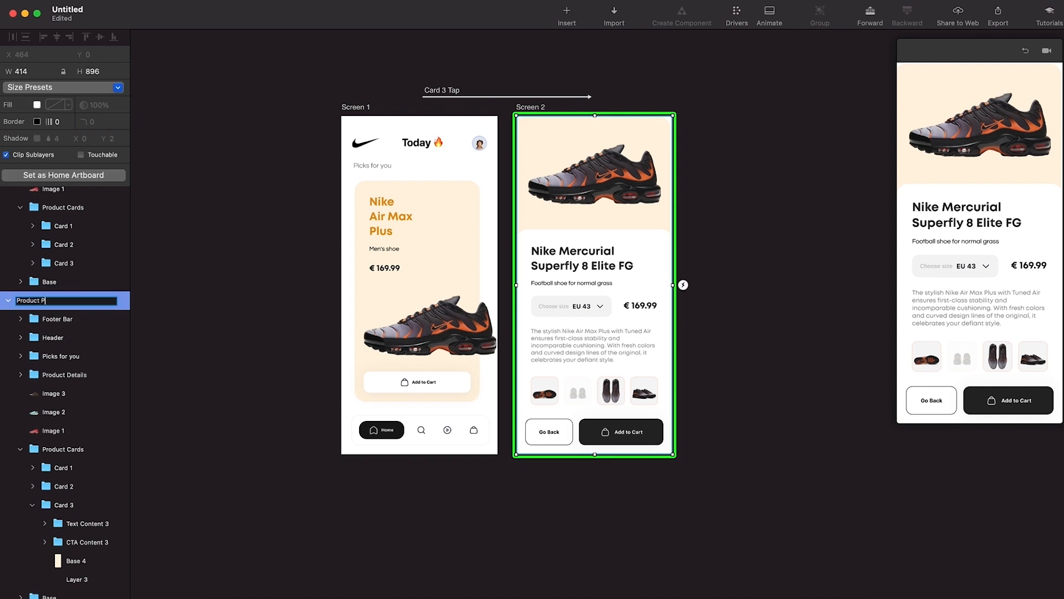
key(Return)
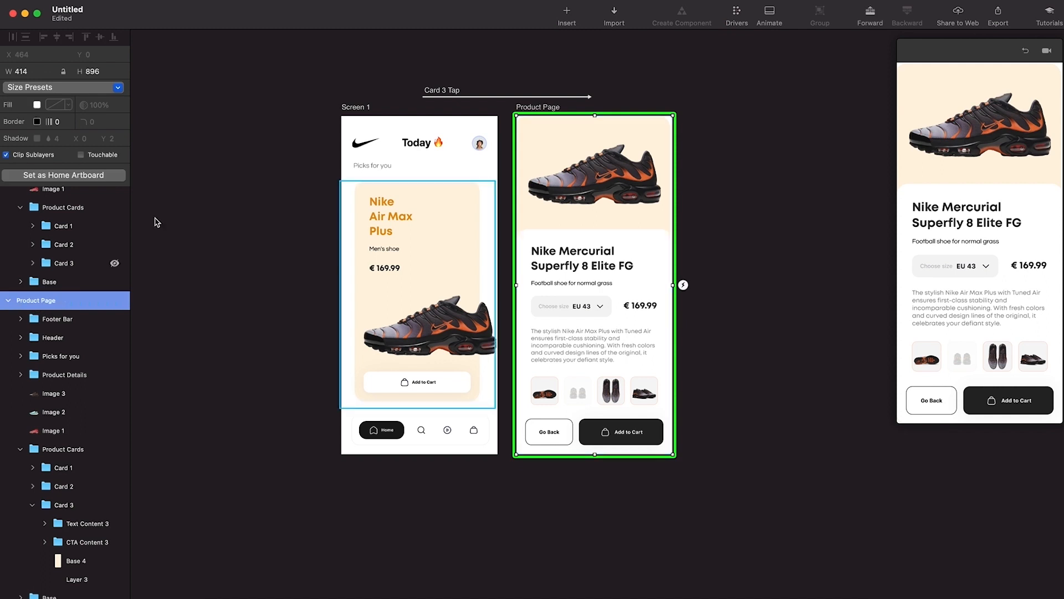
Open the Card 3 Tap transition's animation timeline, enlarge it and review the animated properties of each layer.
click(479, 98)
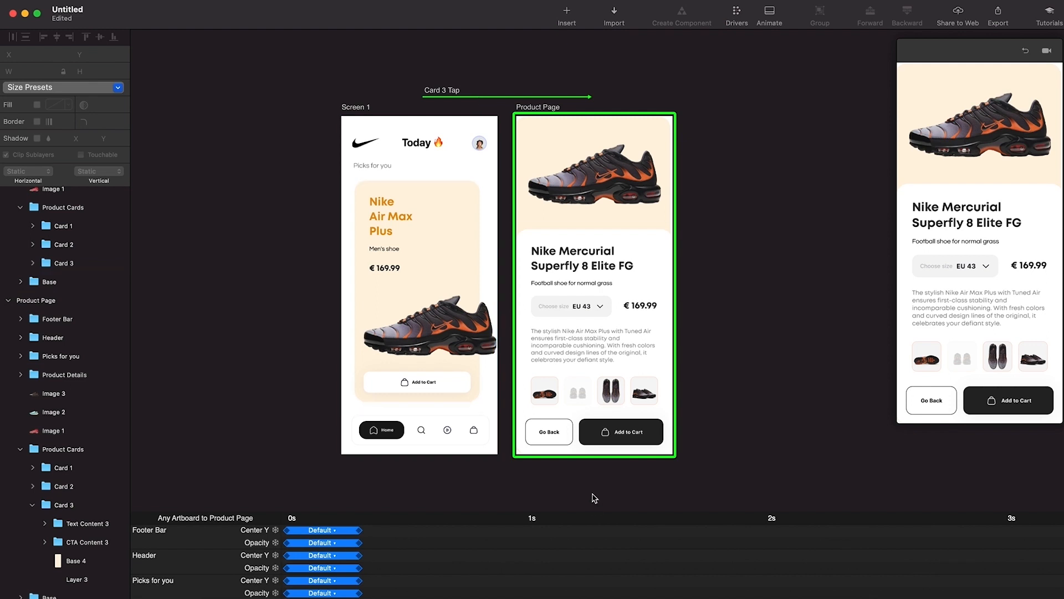
drag(587, 513, 579, 248)
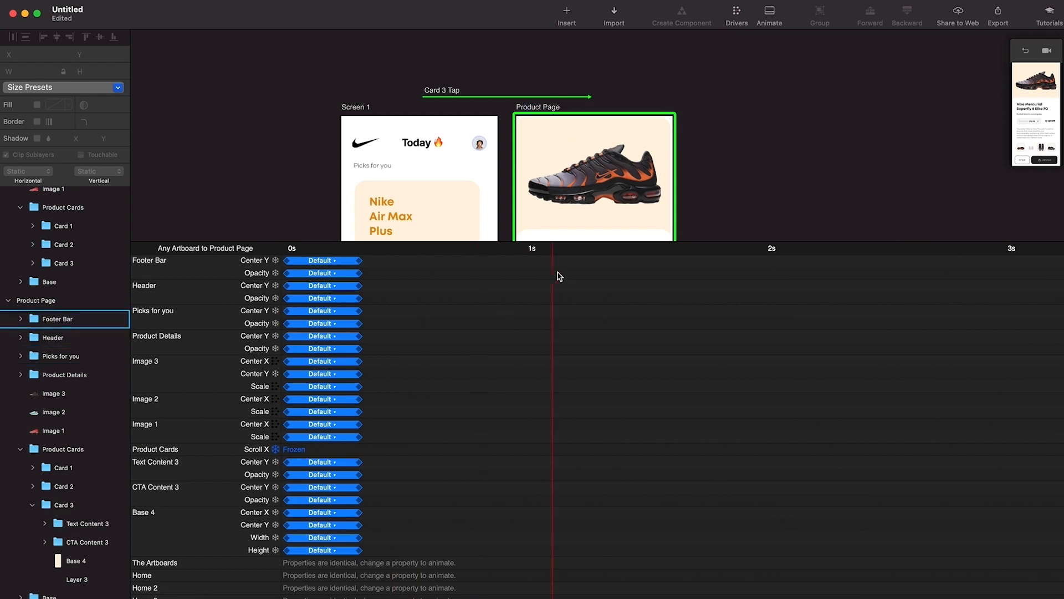
scroll(558, 179, down, 3)
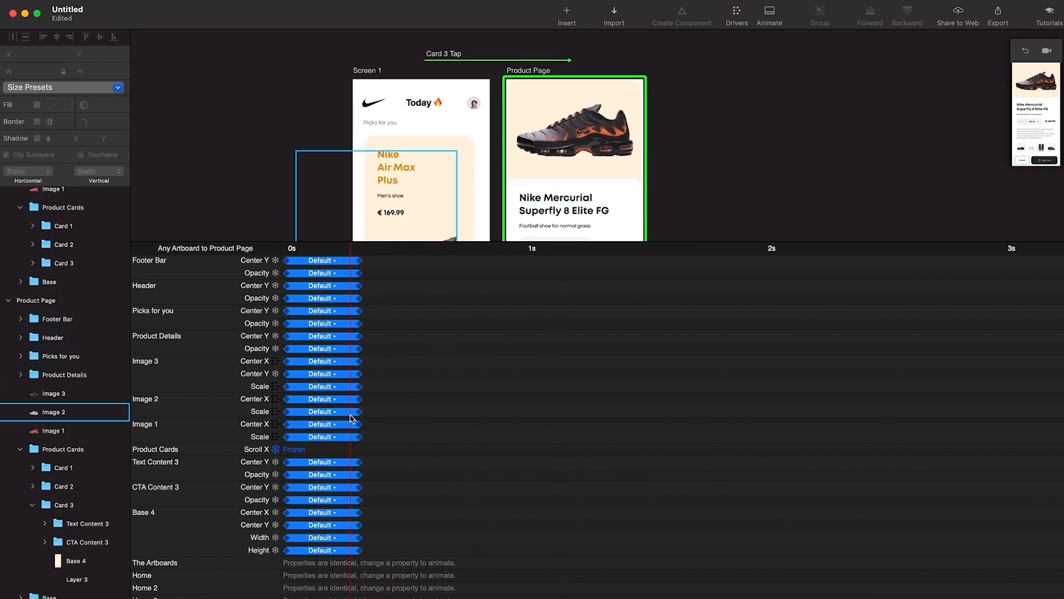
scroll(355, 411, up, 3)
scroll(355, 411, left, 2)
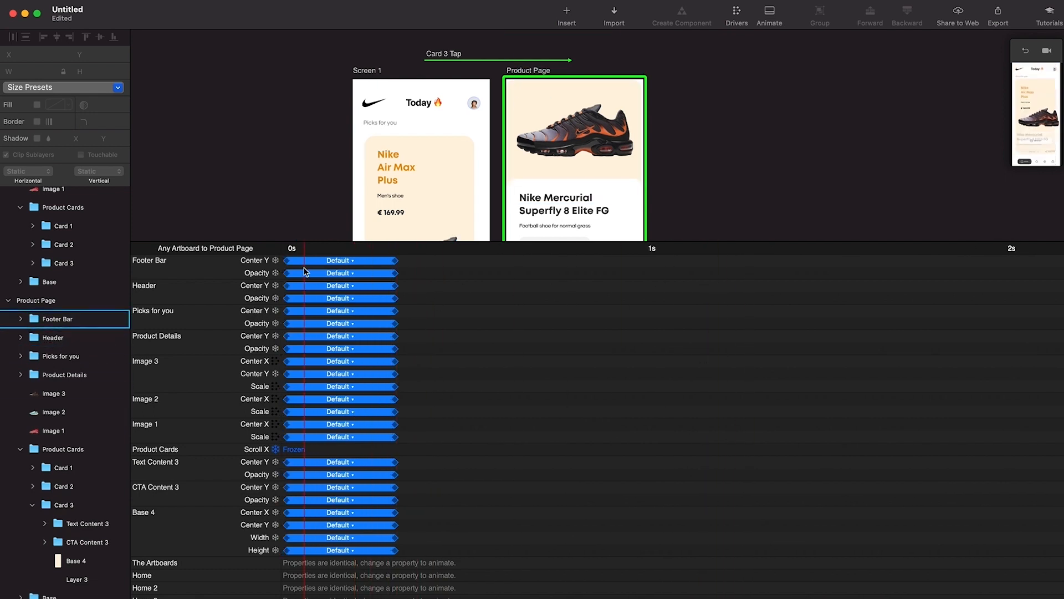
scroll(574, 323, down, 5)
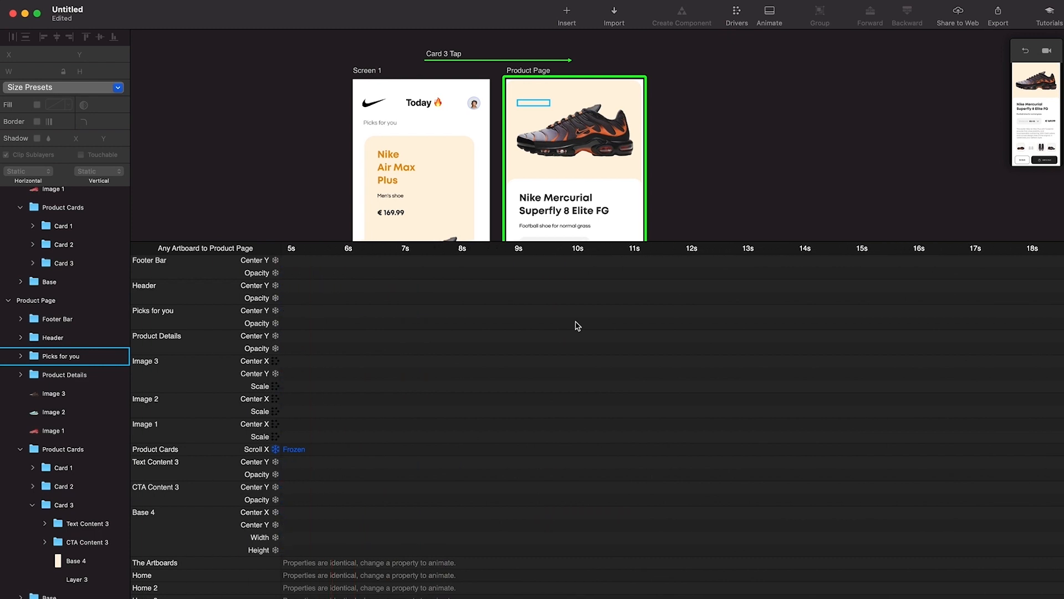
scroll(275, 365, up, 5)
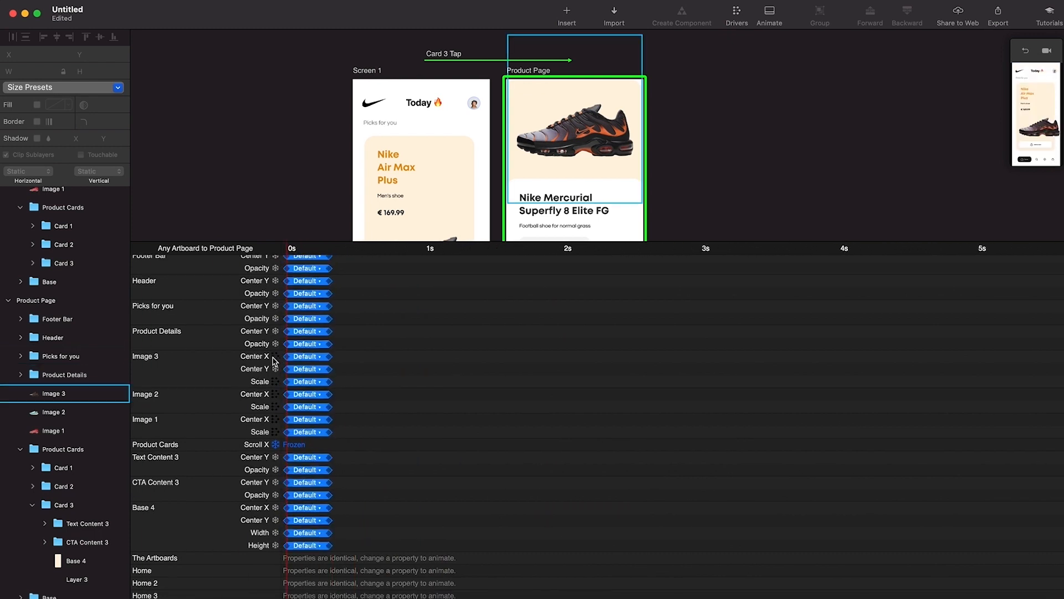
scroll(313, 413, up, 3)
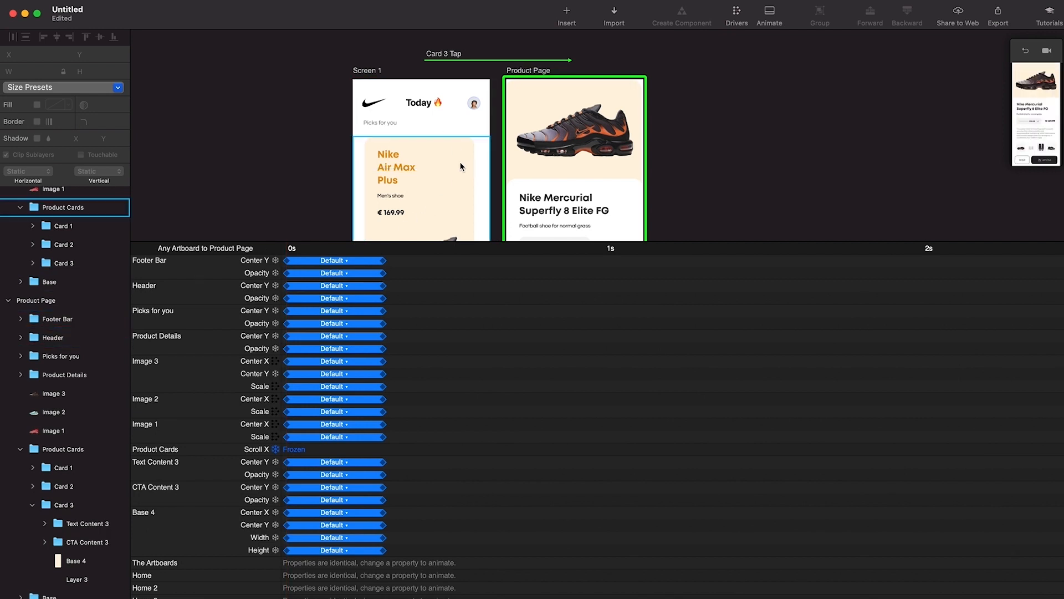
Examine how the Header, Footer Bar and Picks for you groups differ between Screen 1 and Product Page, and enlarge the preview.
click(437, 110)
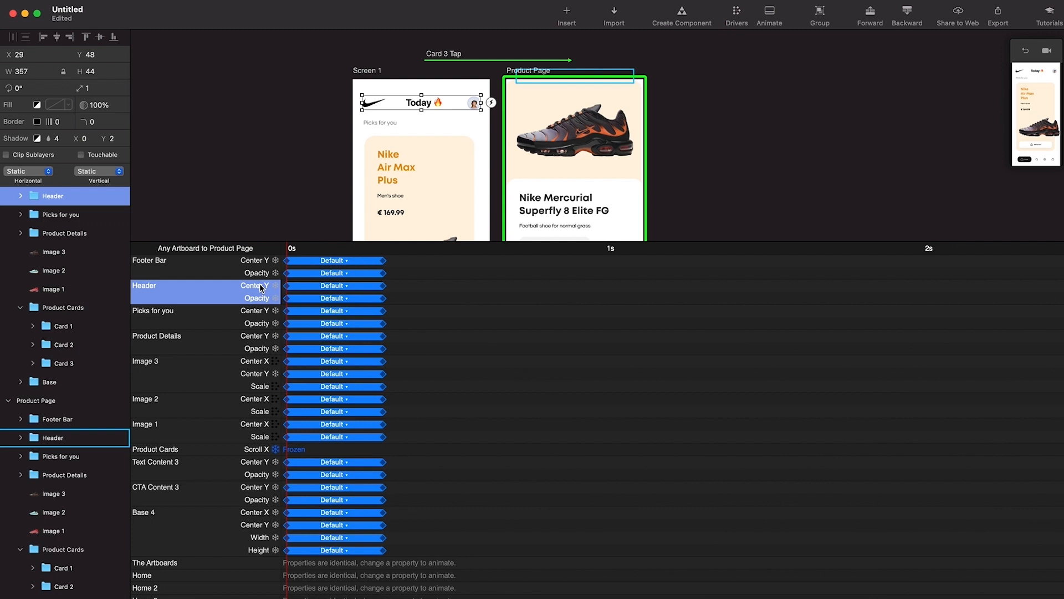
click(202, 259)
scroll(415, 182, down, 5)
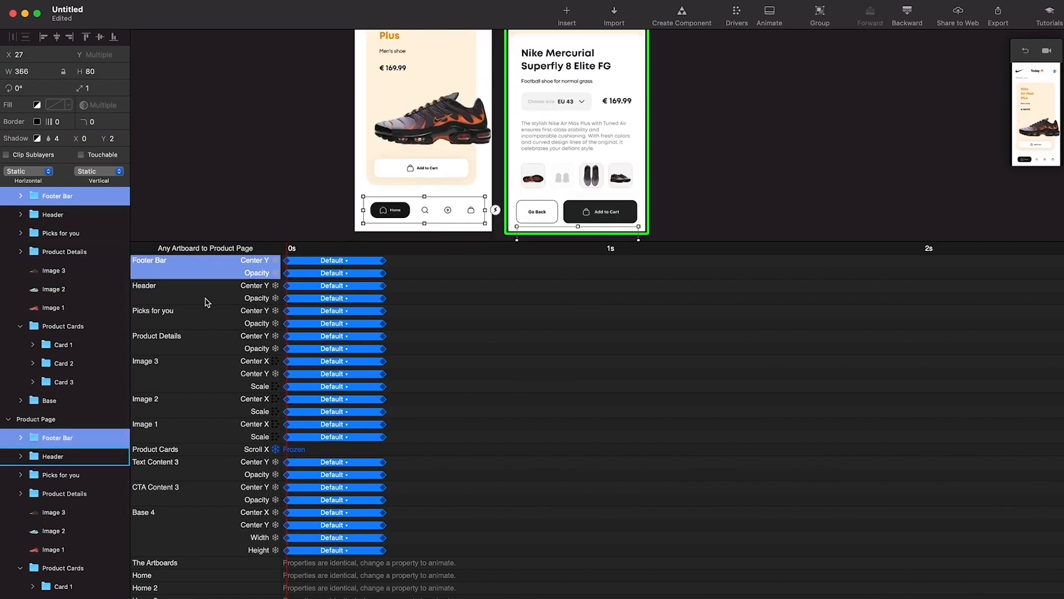
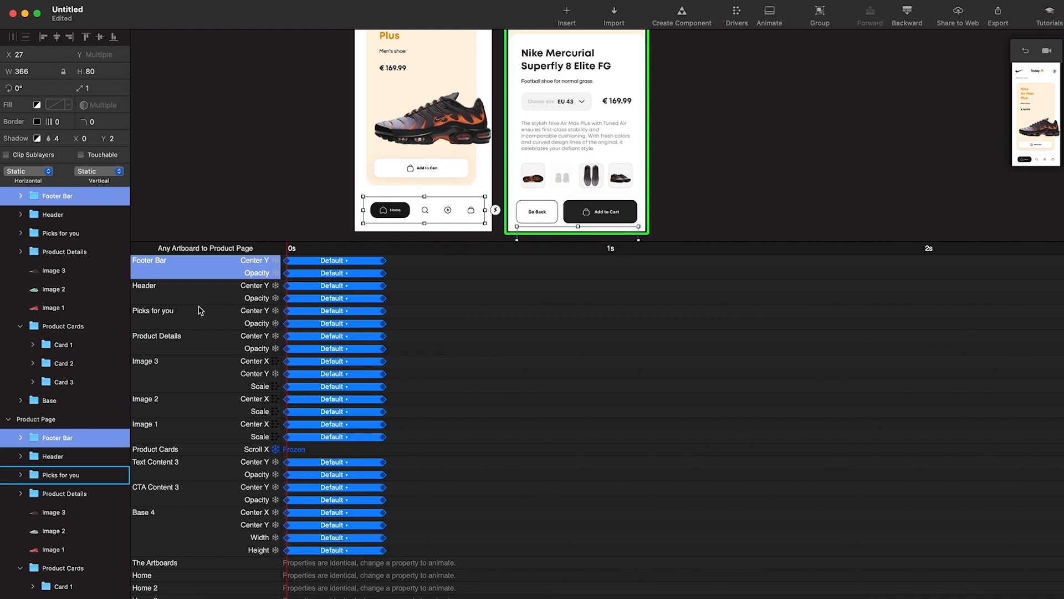
click(174, 313)
scroll(492, 89, up, 2)
scroll(492, 90, up, 3)
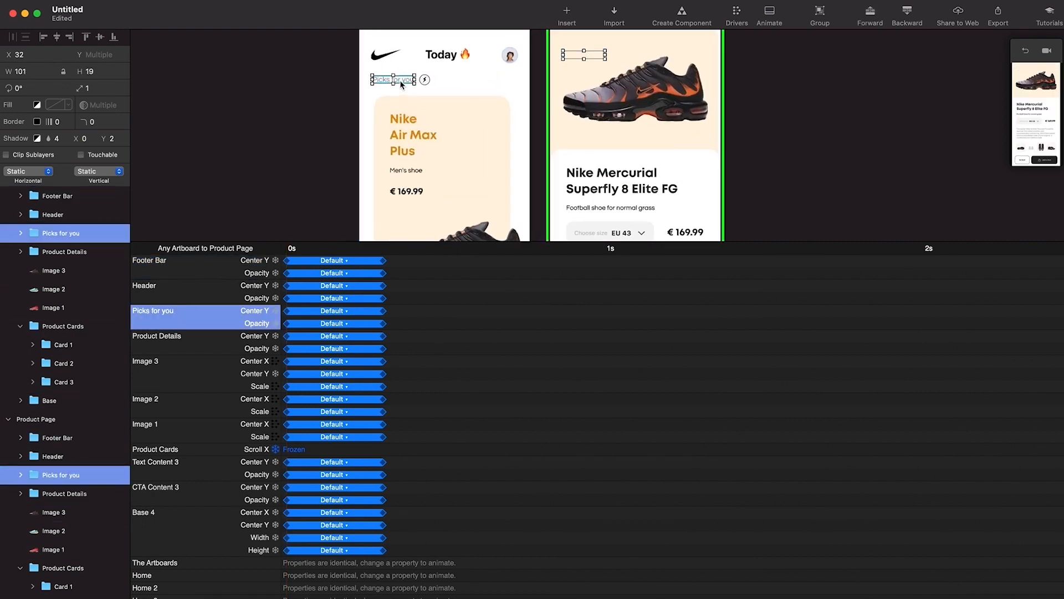
scroll(400, 79, up, 3)
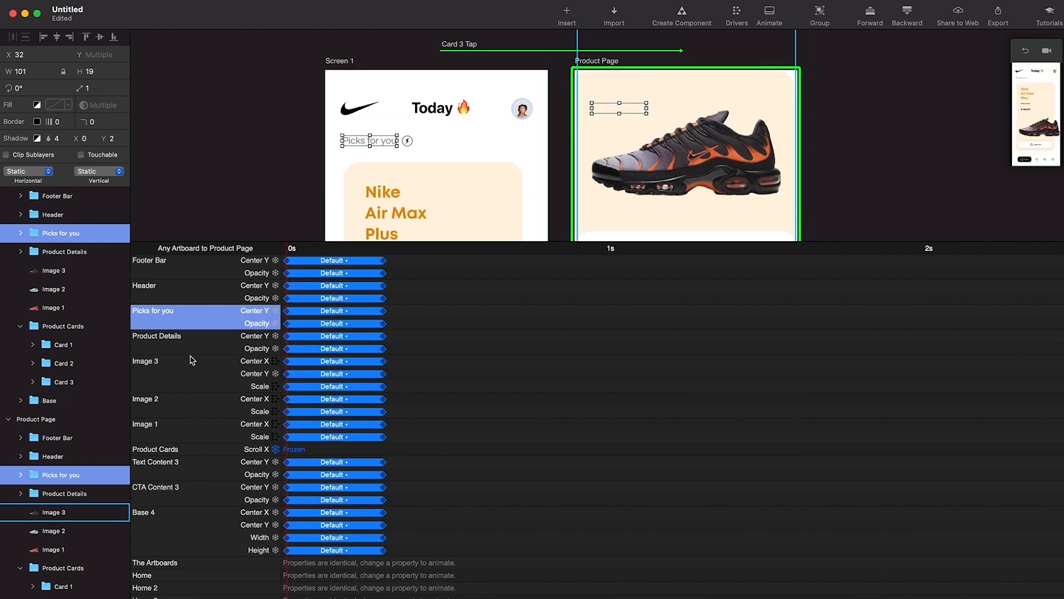
scroll(590, 107, down, 3)
scroll(591, 107, right, 3)
scroll(590, 107, down, 1)
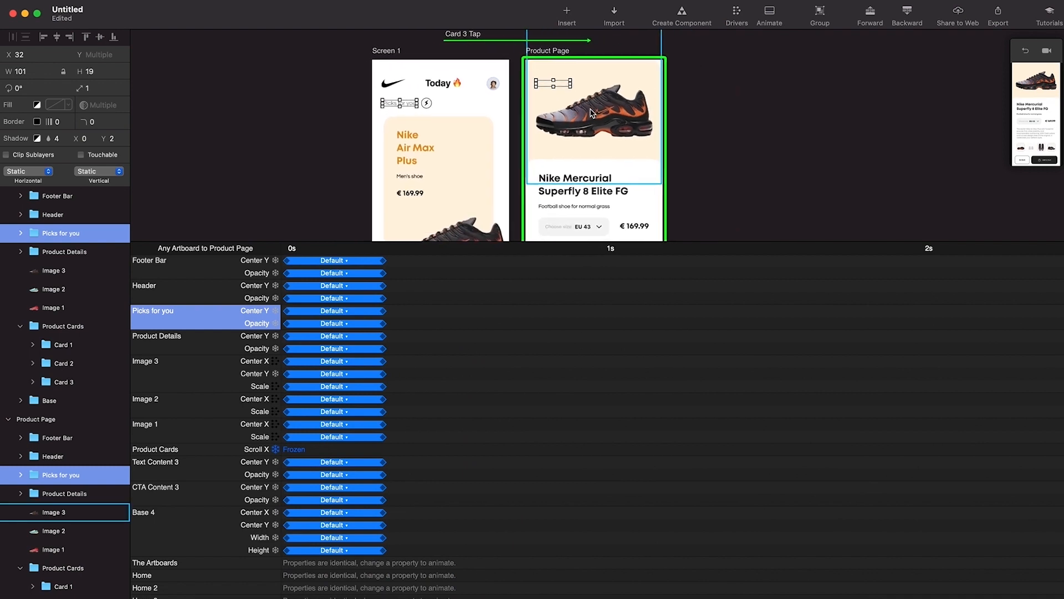
click(1009, 165)
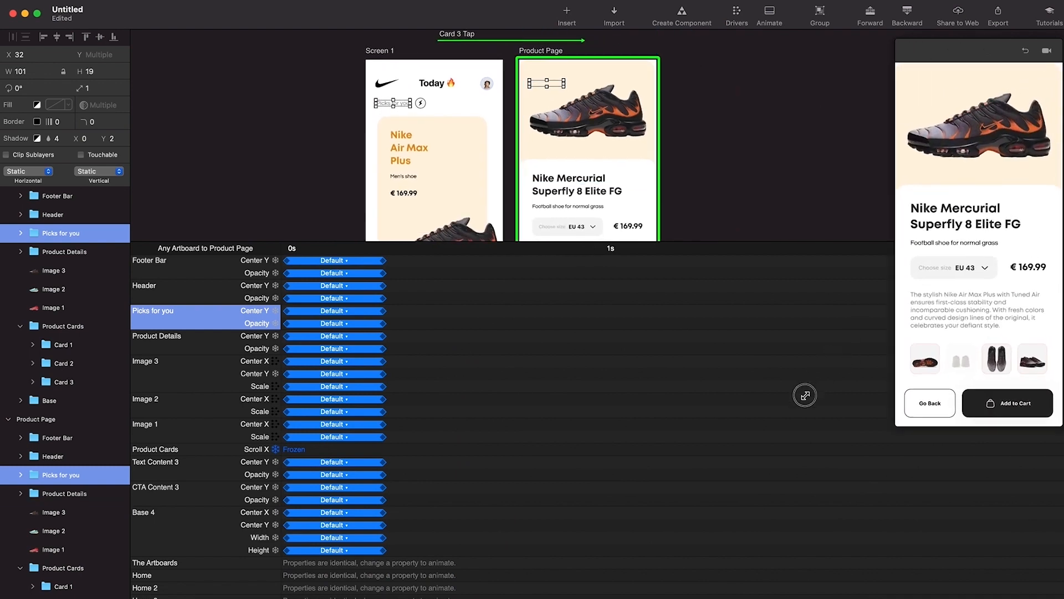
Select all keyframes of the Card 3 Tap transition and try the Ease Both easing curve on them, comparing it with Default.
click(410, 574)
drag(408, 575, 248, 238)
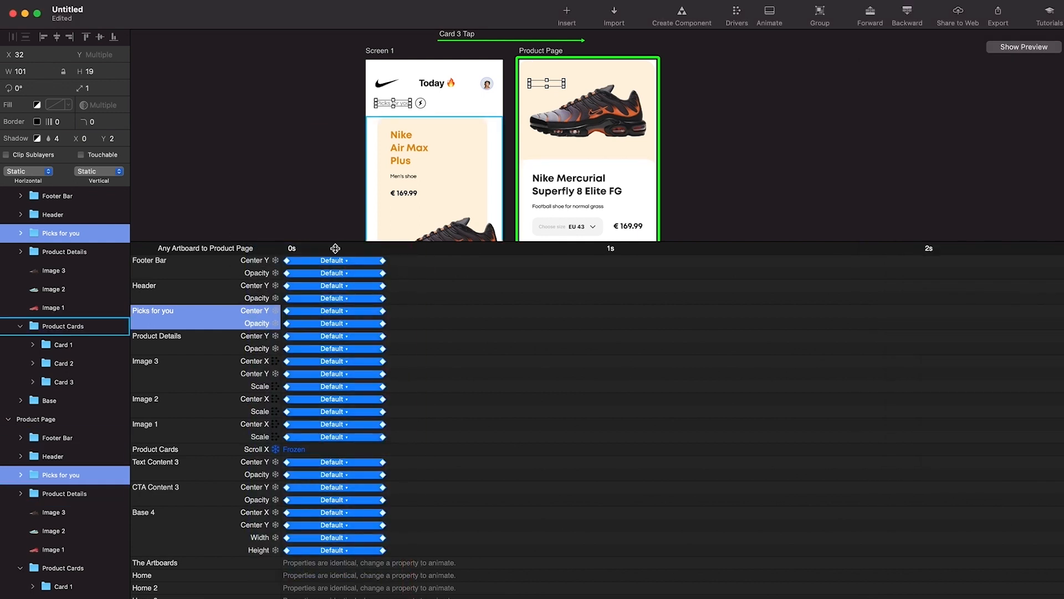
click(333, 310)
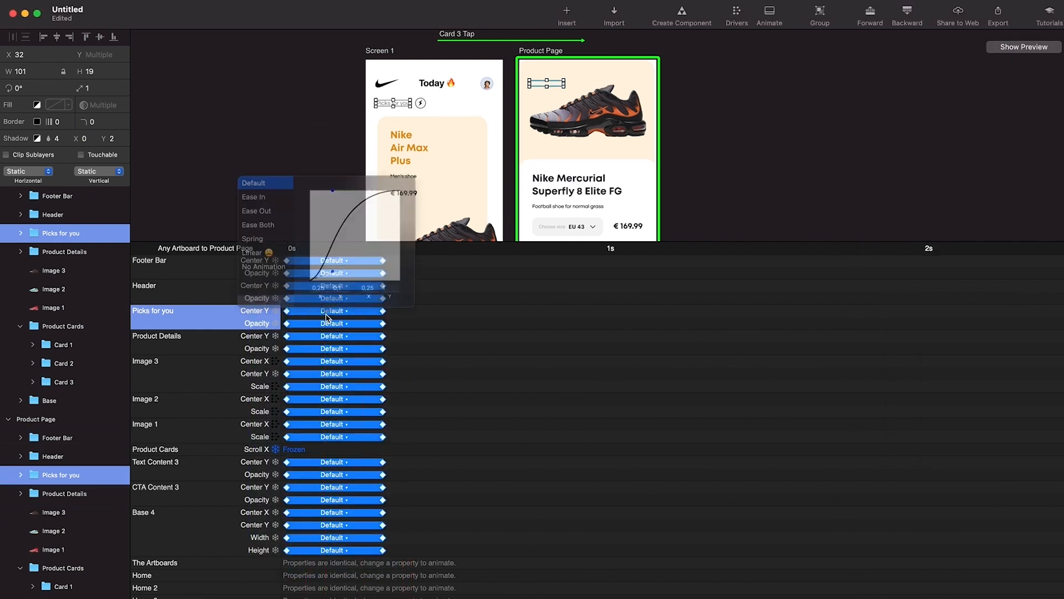
click(264, 215)
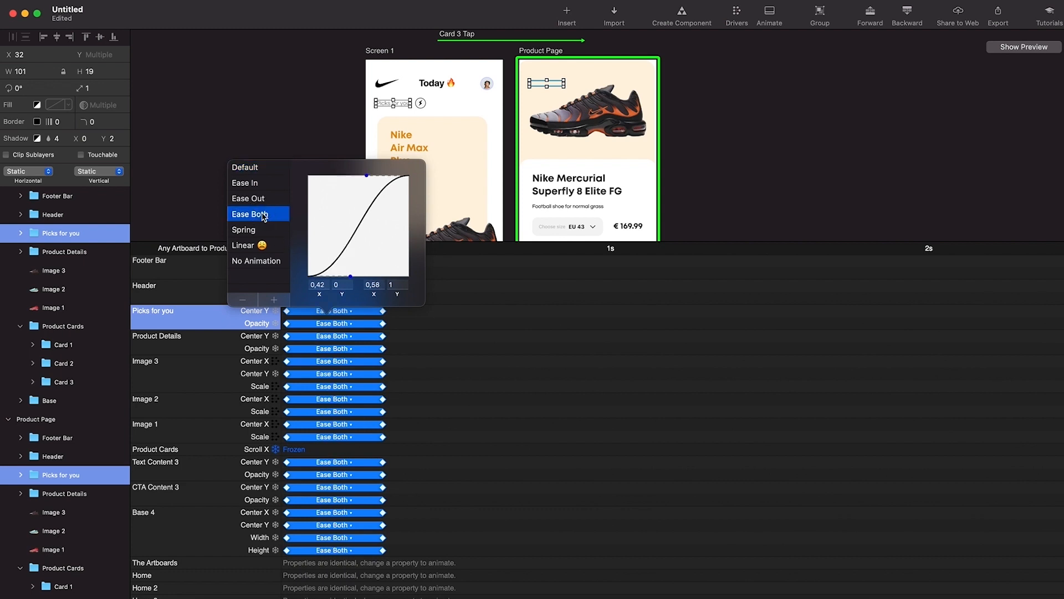
click(264, 169)
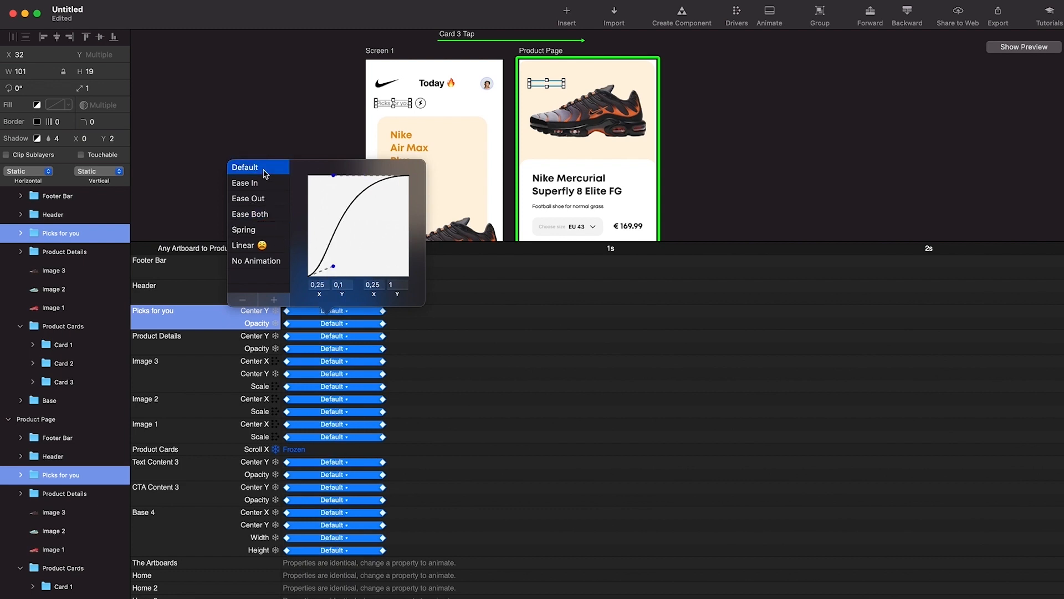
click(259, 215)
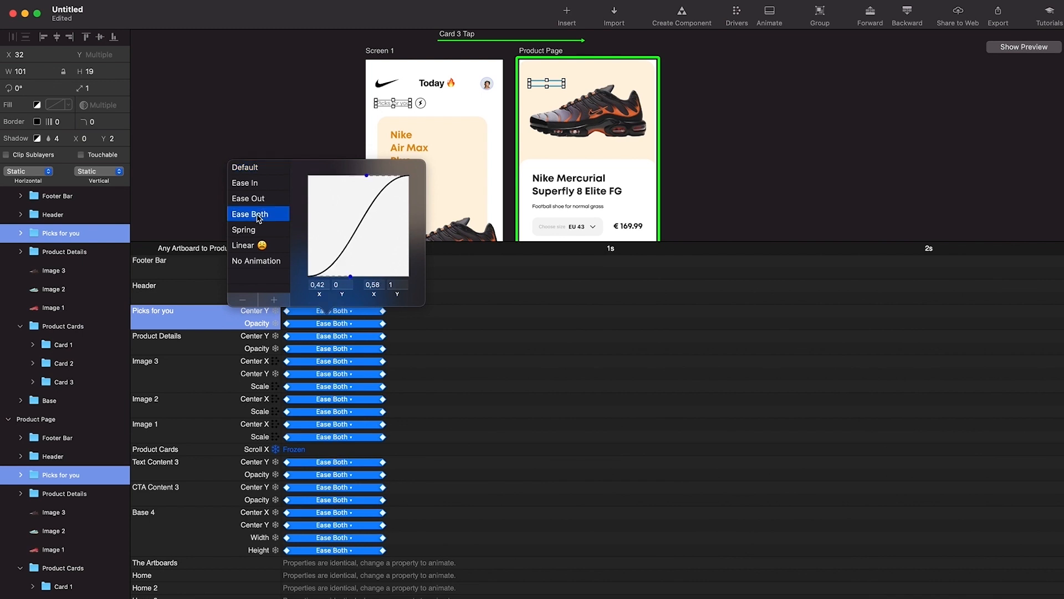
Show the preview and replay the Card 3 tap transition from the start to judge the Ease Both easing.
click(1022, 49)
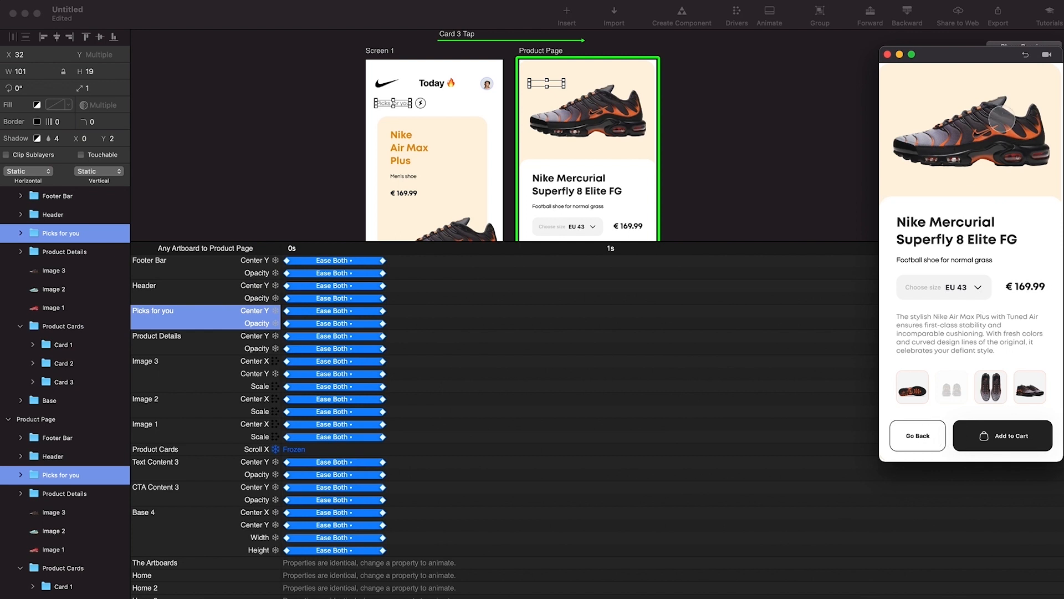
click(1024, 56)
click(980, 259)
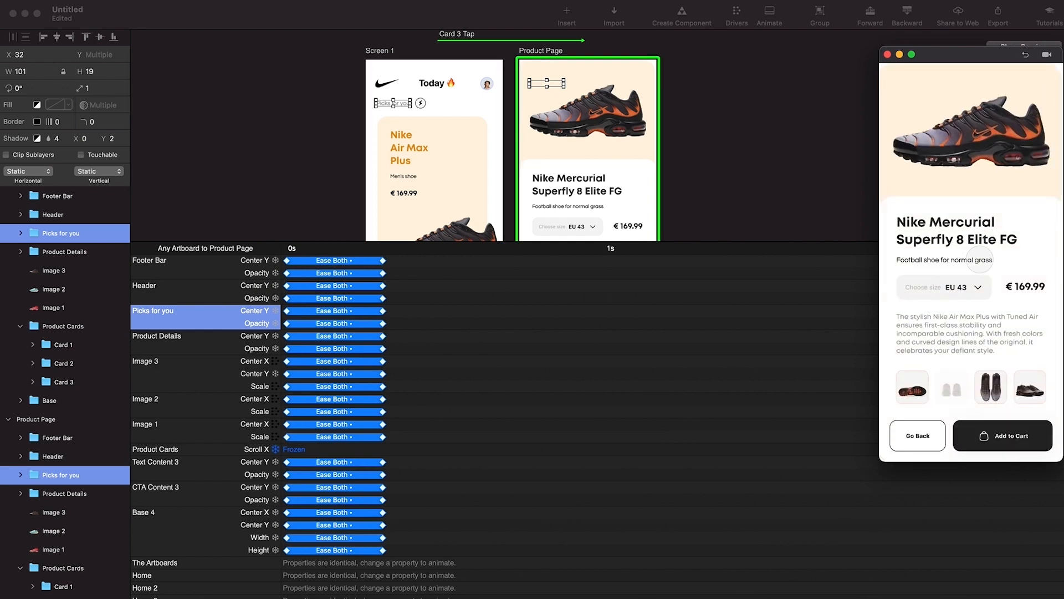
click(1024, 55)
click(1004, 200)
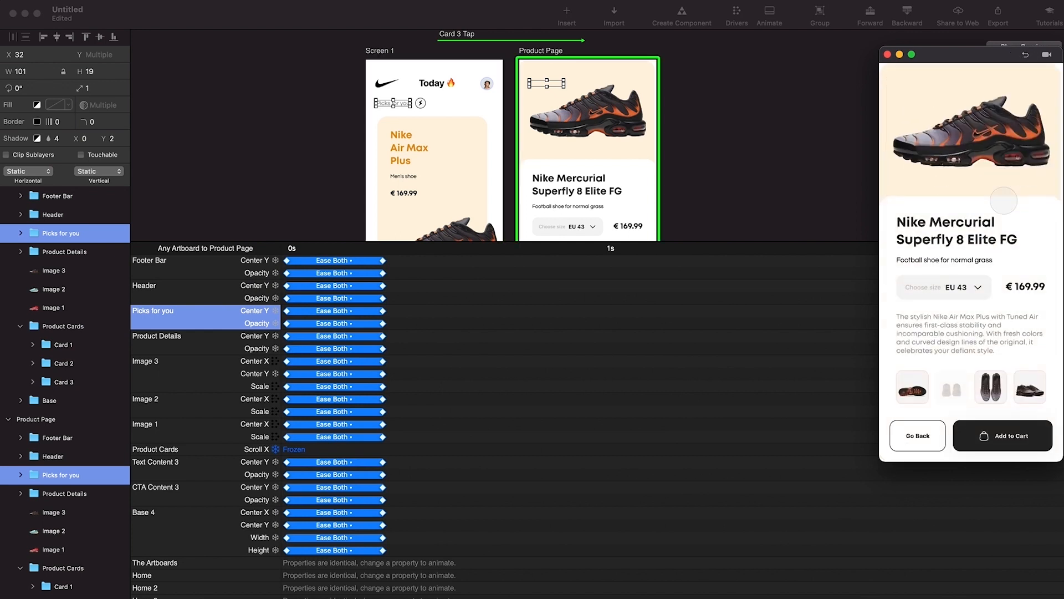
Set the easing of all Card 3 Tap transition animations to Default and show the preview again.
click(331, 266)
click(332, 260)
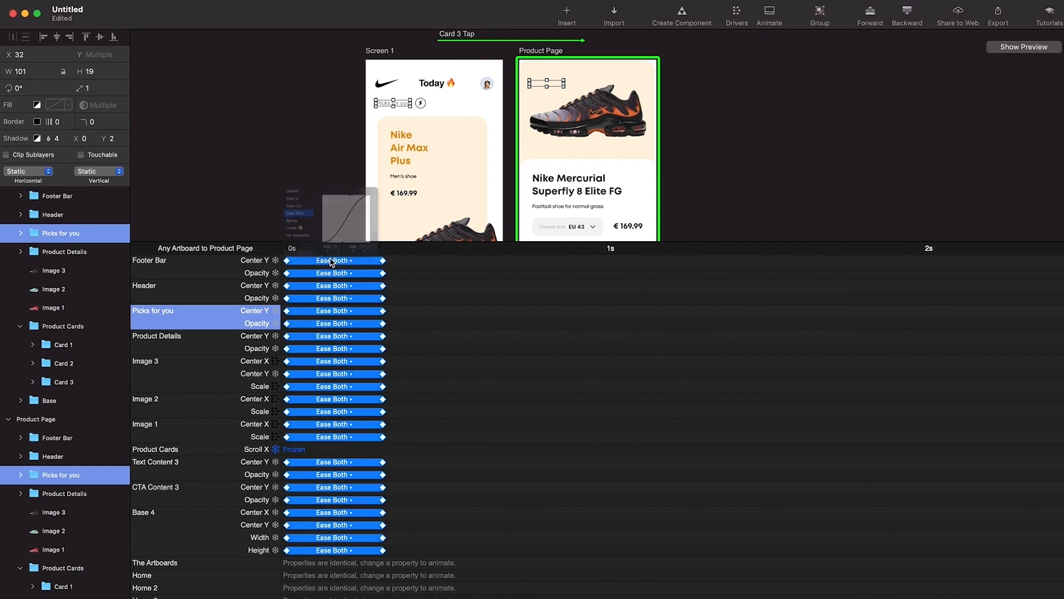
click(260, 113)
click(1024, 47)
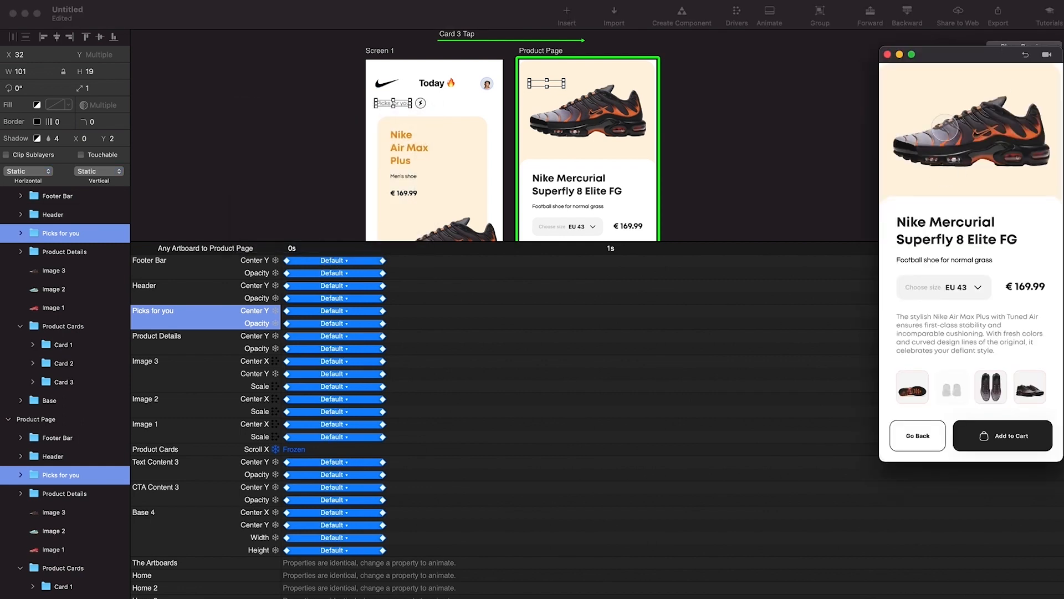
Replay the Card 3 tap transition from the start in the preview to judge the Default easing, and return to the editor.
click(1024, 54)
click(979, 193)
click(444, 361)
Inspect the Product Details group on the Product Page and the Buttons group inside it.
scroll(381, 265, down, 1)
scroll(401, 324, up, 1)
scroll(511, 195, down, 1)
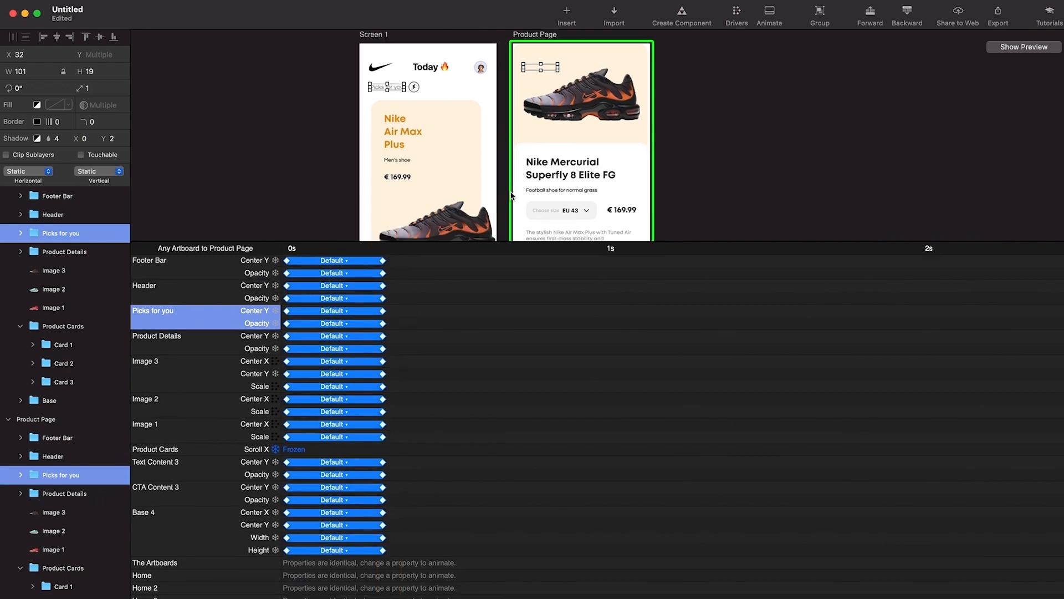
scroll(511, 195, down, 4)
scroll(511, 195, right, 3)
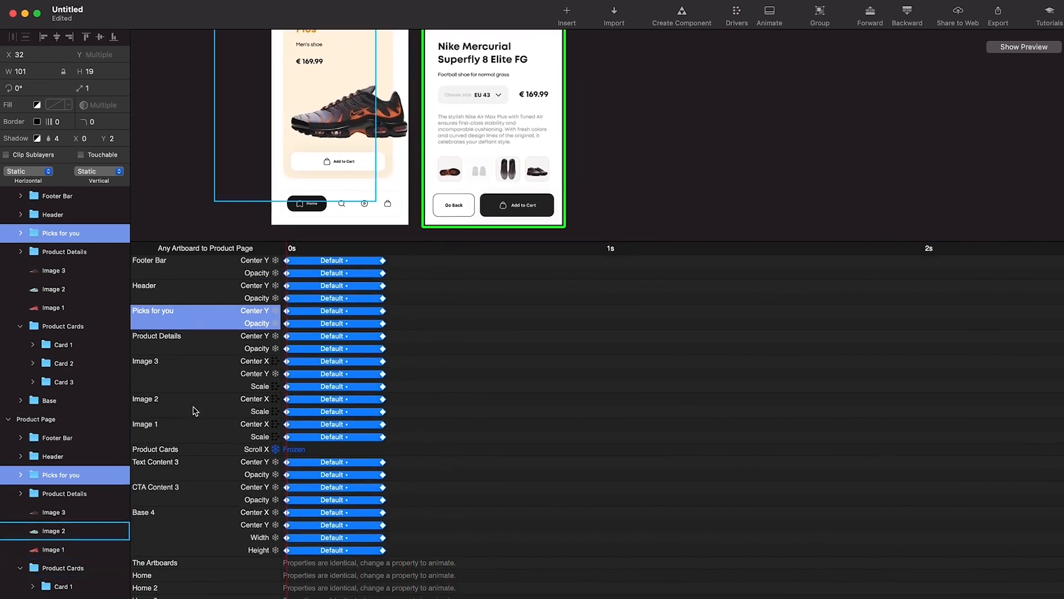
scroll(491, 153, up, 1)
scroll(491, 153, left, 2)
click(541, 96)
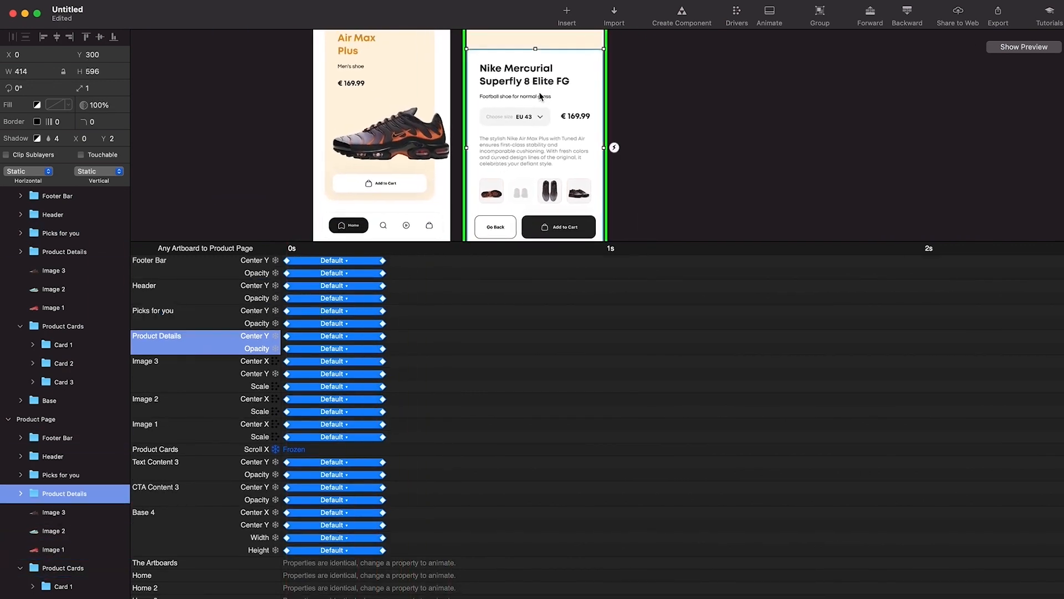
scroll(526, 175, down, 1)
scroll(525, 175, left, 1)
double_click(556, 214)
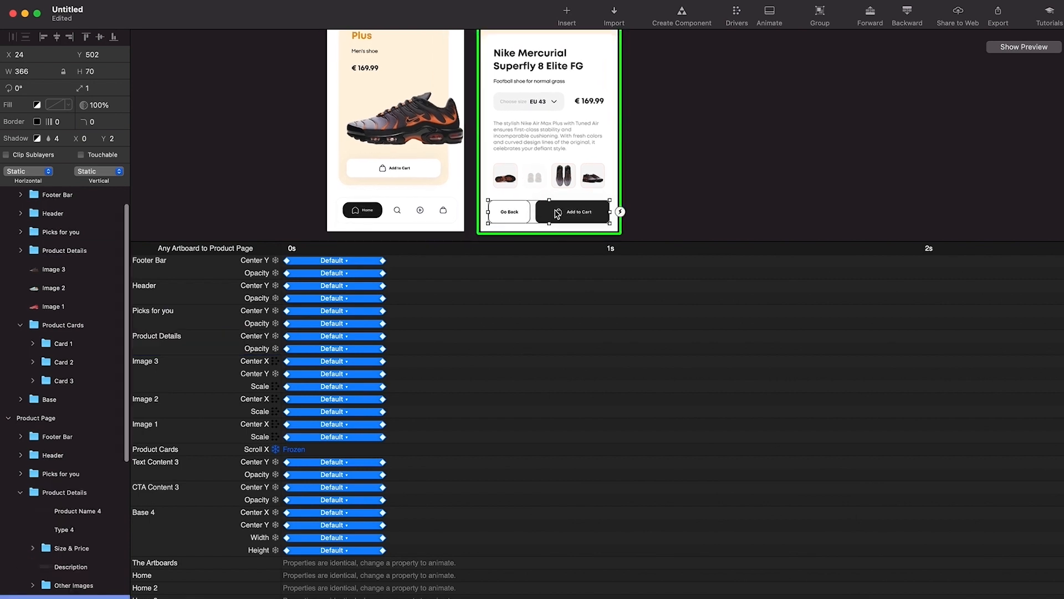
scroll(555, 209, up, 2)
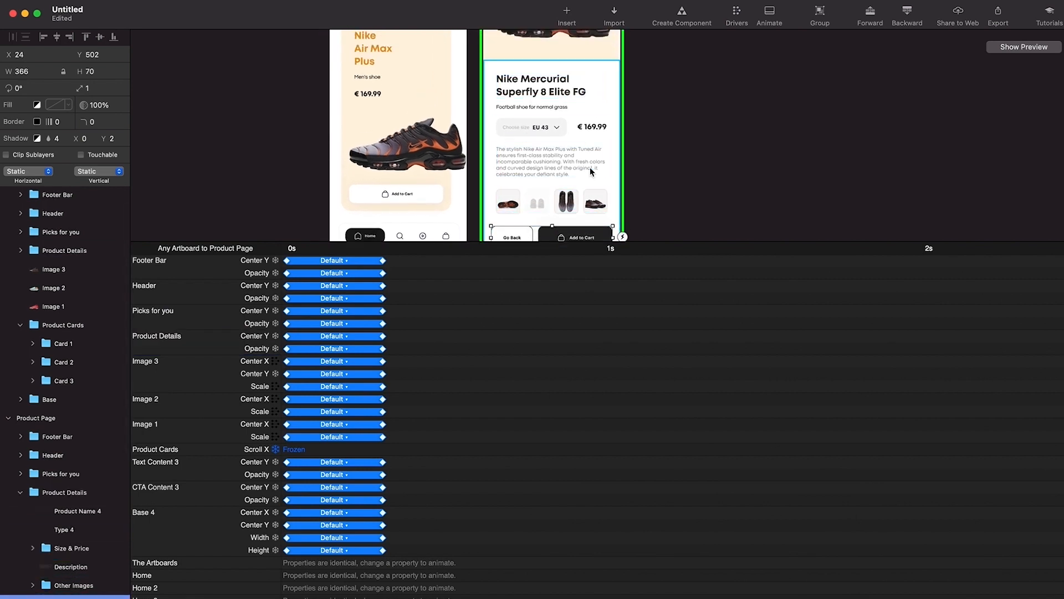
Go through the Product Page's detail layers one by one: product name, type, size and price, description, other images and buttons.
click(531, 91)
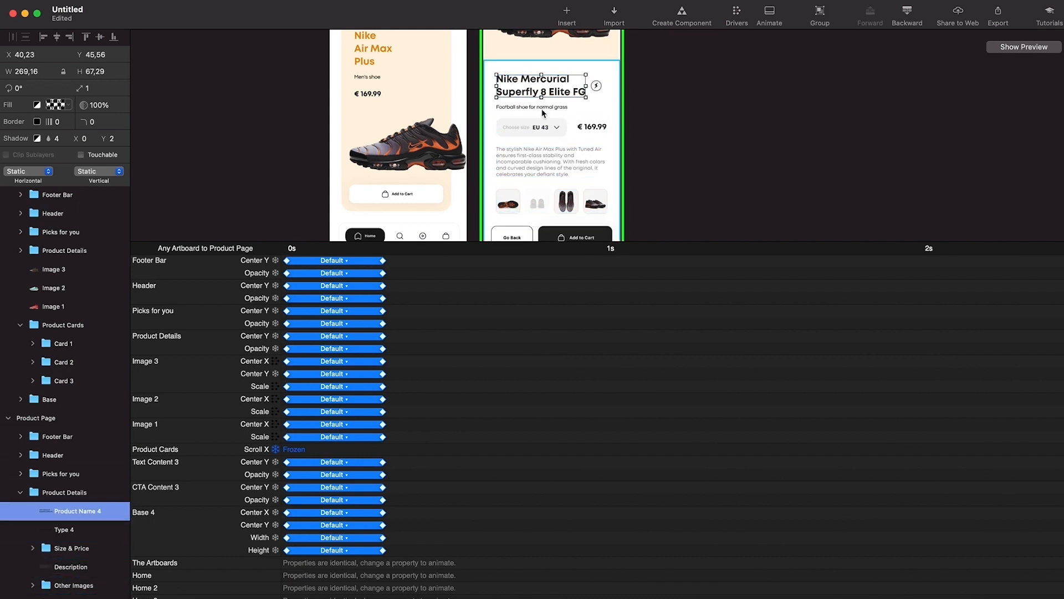
click(543, 108)
click(542, 129)
click(542, 169)
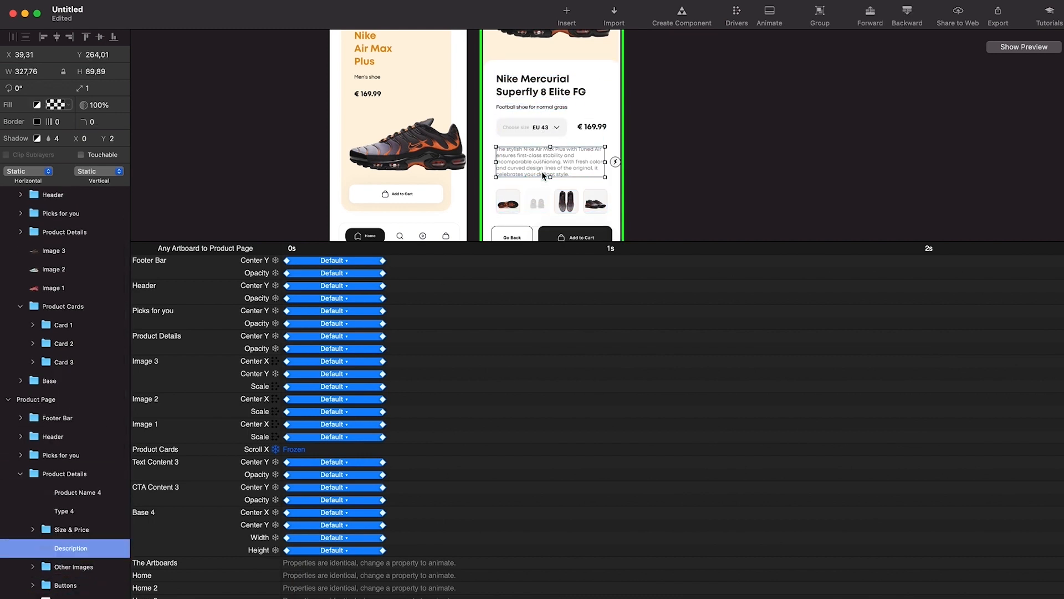
scroll(542, 171, down, 1)
click(543, 186)
click(546, 223)
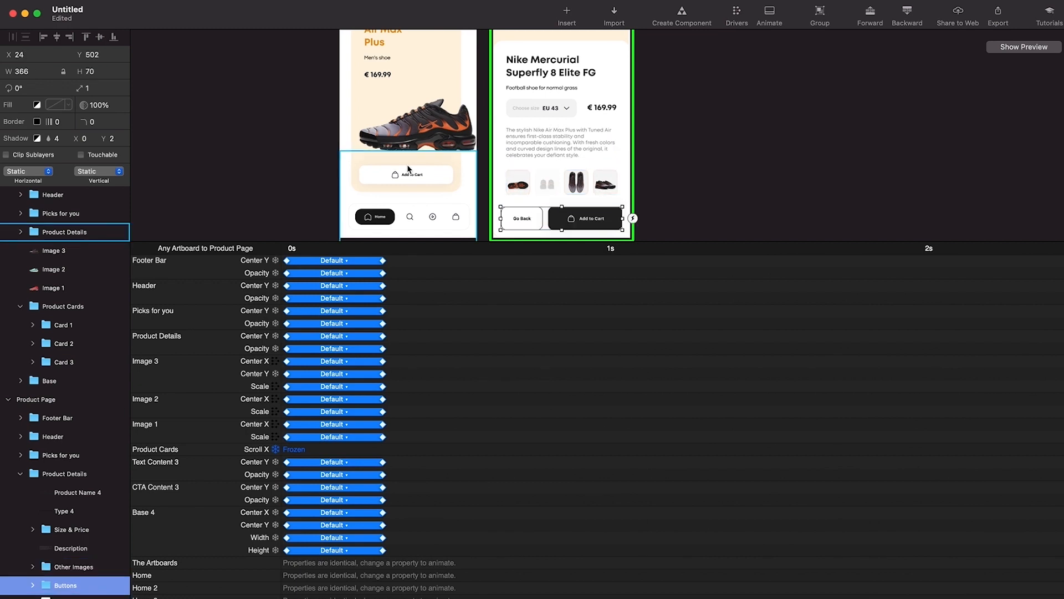
Enlarge the canvas area above the timeline and expand Screen 1's Product Details group to reach its Product Name 4 layer.
click(408, 168)
scroll(464, 161, up, 2)
scroll(463, 160, left, 2)
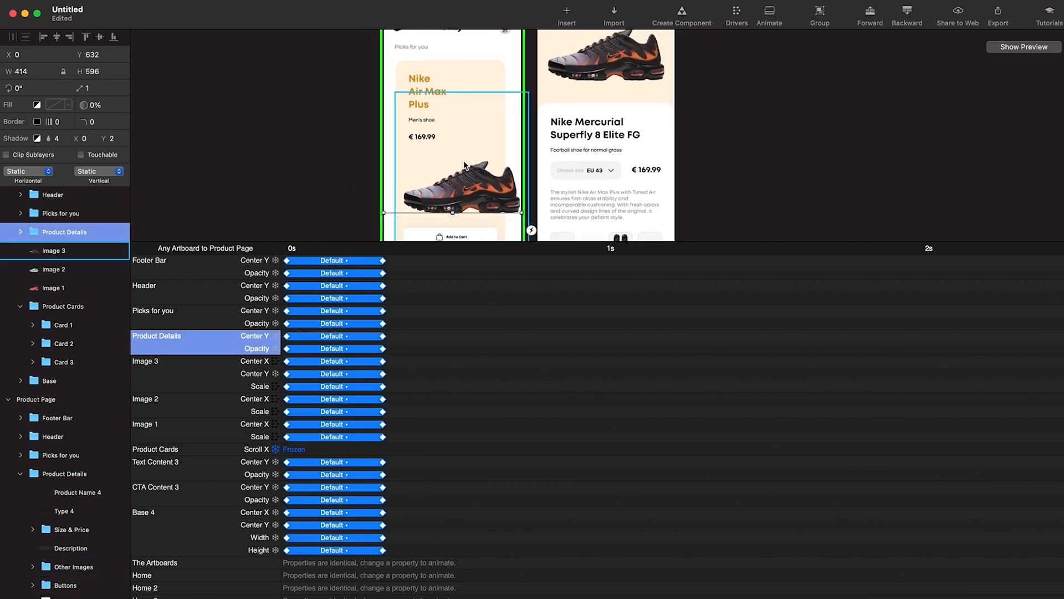
scroll(464, 165, down, 2)
drag(508, 242, 507, 371)
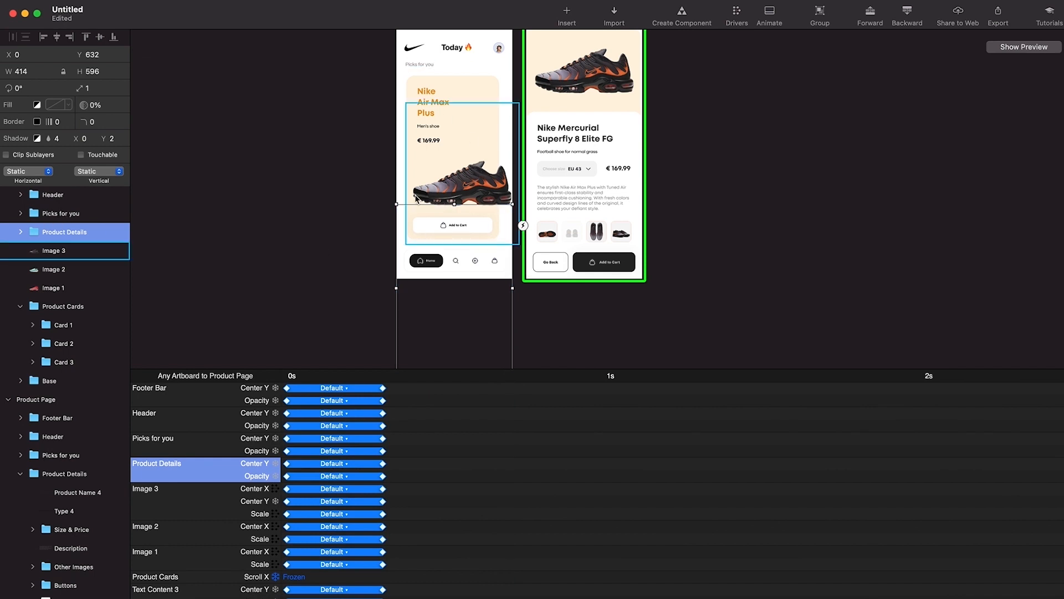
click(21, 233)
click(81, 252)
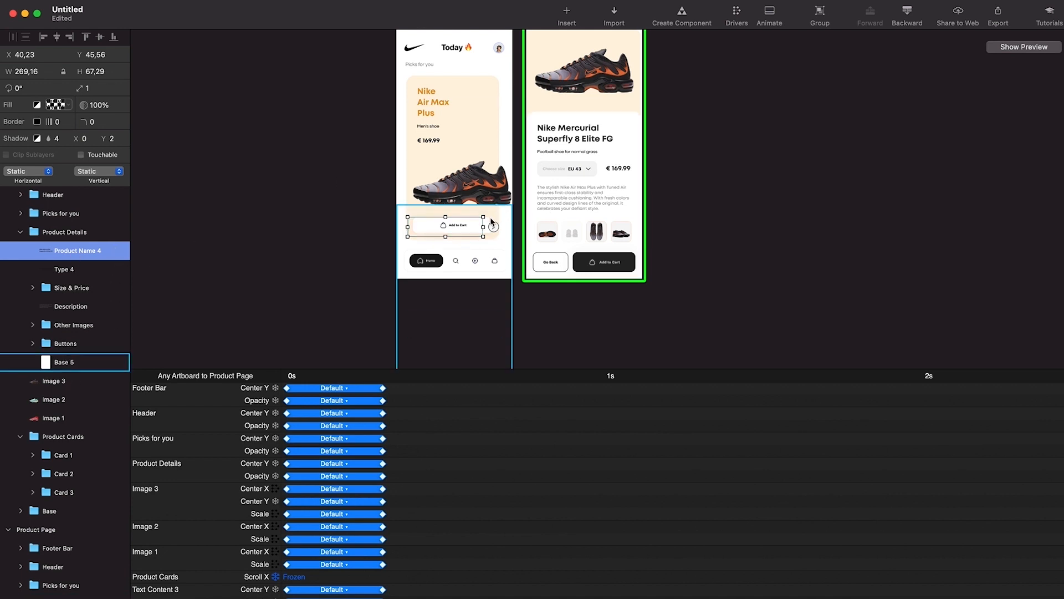
Move the Type 4 layer in Screen 1's Product Details group down 40 px to Y 176,67.
click(78, 271)
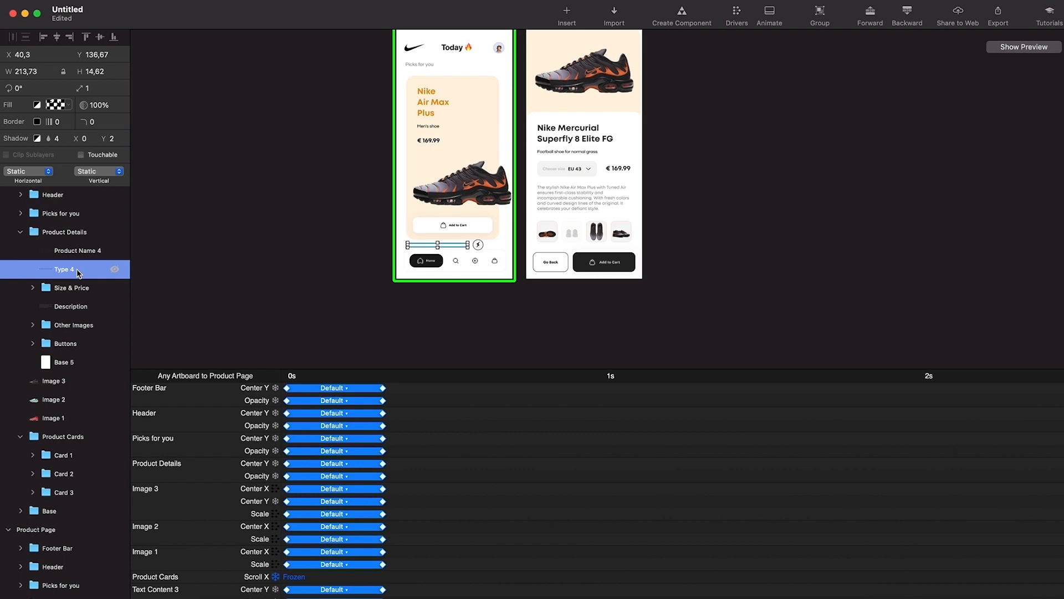
key(shift+Down)
key(shift+Down)
key(shift+Down)
key(shift+Down)
Move the Size & Price group on Screen 1 down 70 px to Y 246.
click(68, 289)
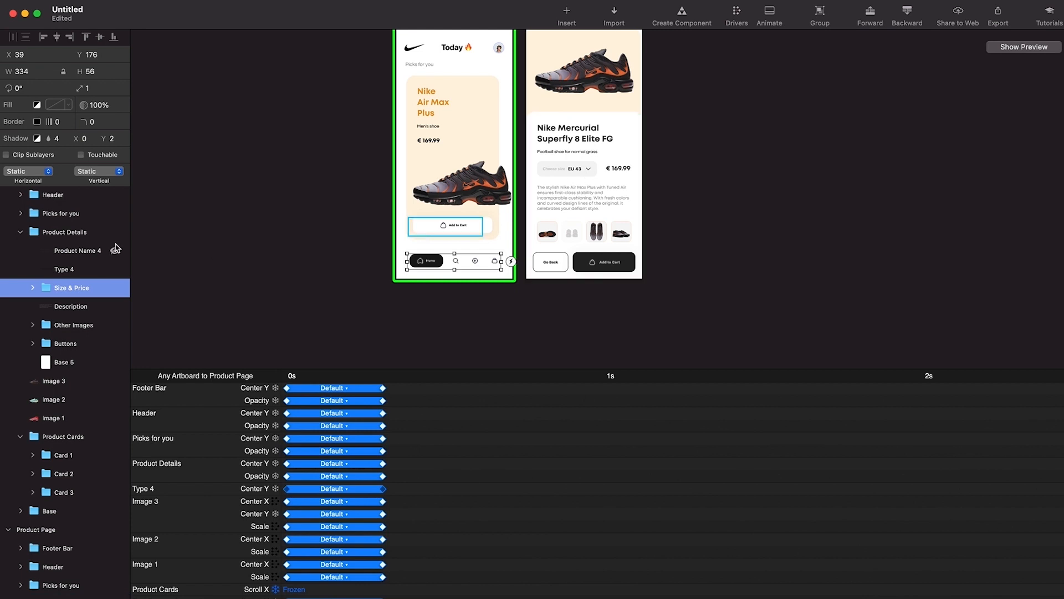
key(shift+Down)
key(shift+Down)
key(shift+Down)
key(shift+Down)
key(shift+Down)
key(shift+Down)
key(shift+Down)
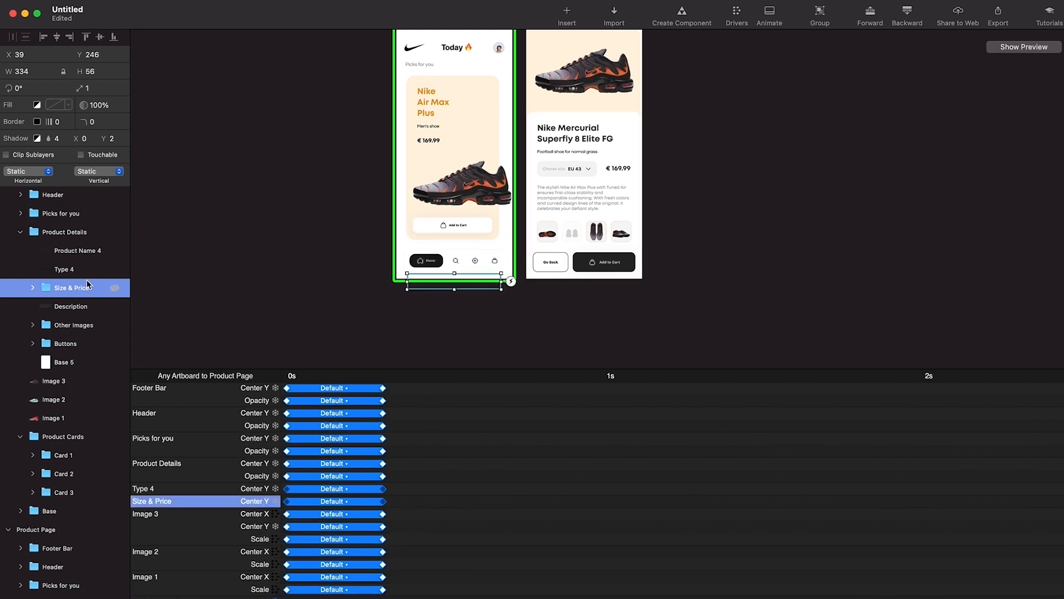
Move the Description layer on Screen 1 down 80 px to Y 344,01.
click(71, 306)
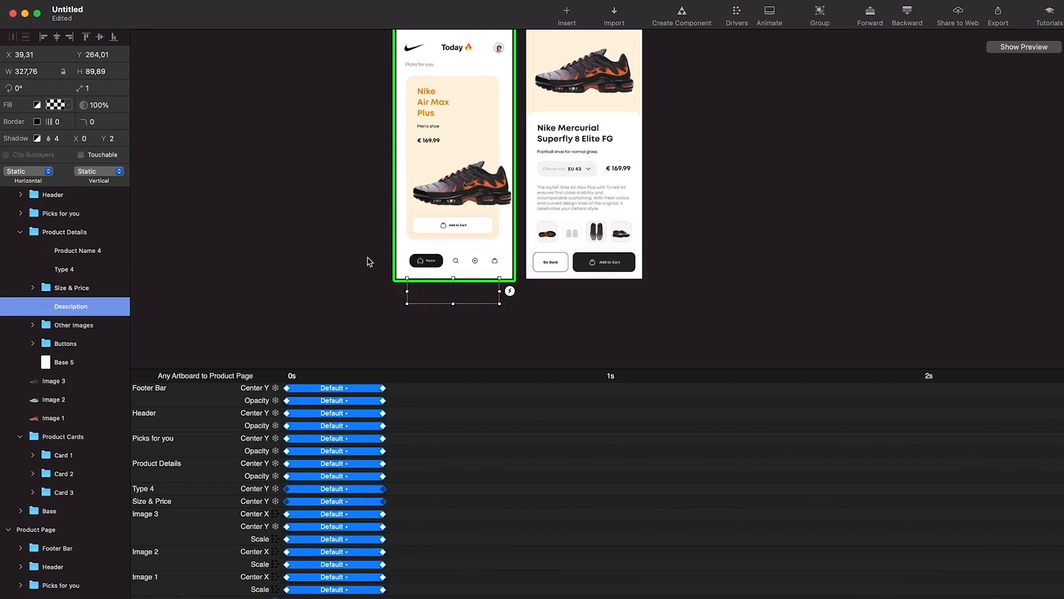
key(shift+Down)
key(shift+Down)
key(shift+Down)
key(shift+Down)
key(shift+Down)
key(shift+Down)
key(shift+Down)
key(shift+Down)
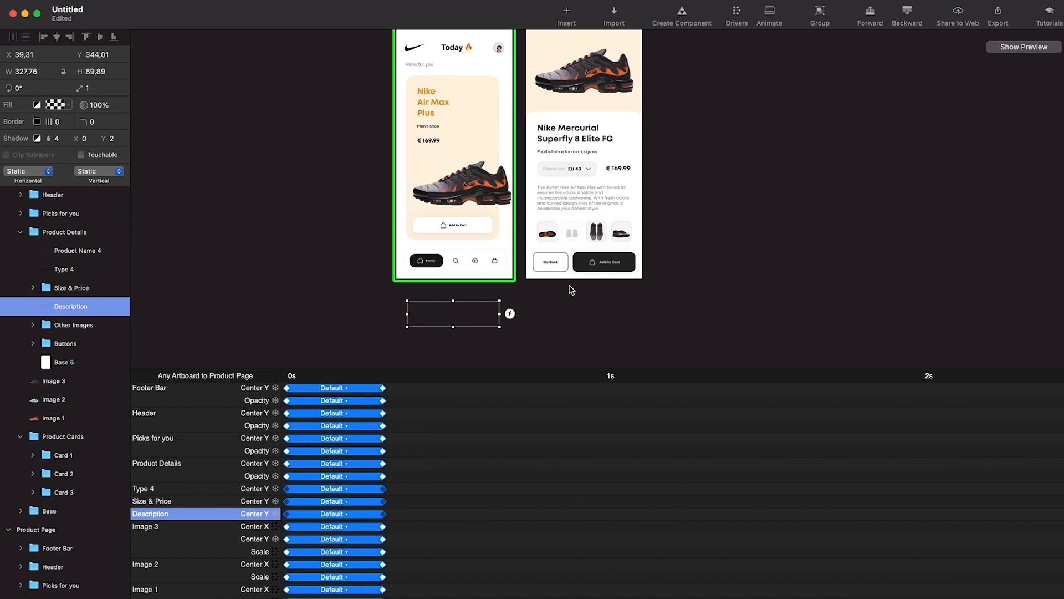
Move the Other Images group on Screen 1 down 80 px to Y 471.
click(69, 327)
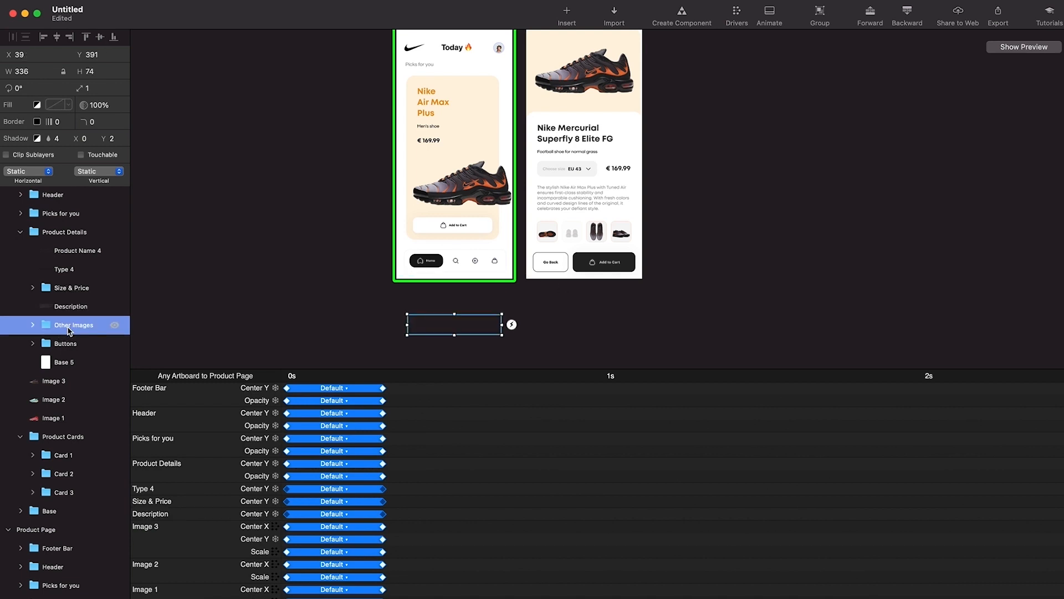
key(shift+Down)
key(shift+Down)
key(shift+Down)
key(shift+Down)
key(shift+Down)
key(shift+Down)
key(shift+Down)
key(shift+Down)
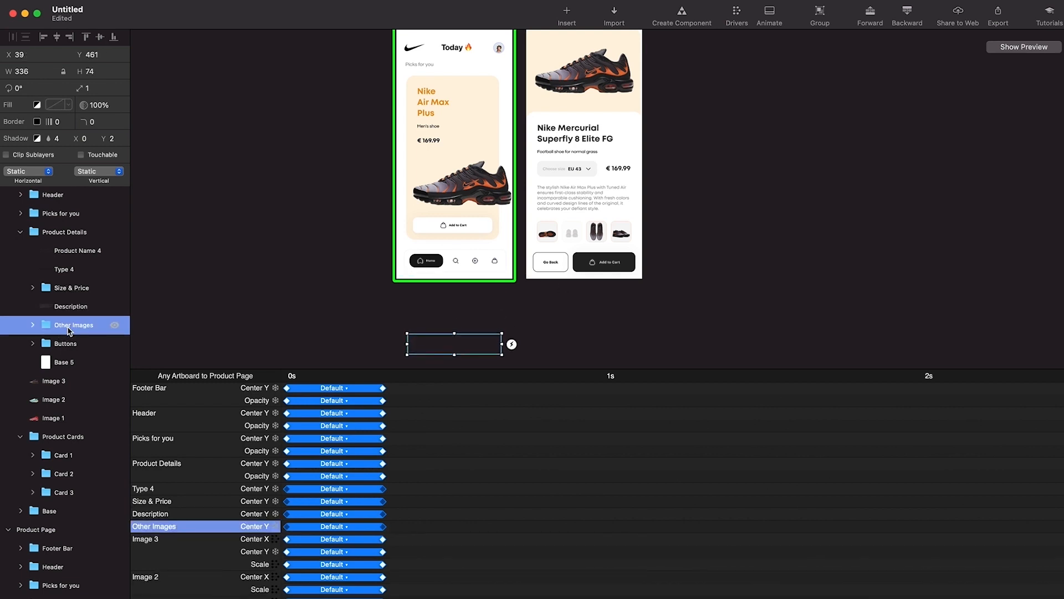
scroll(391, 240, down, 2)
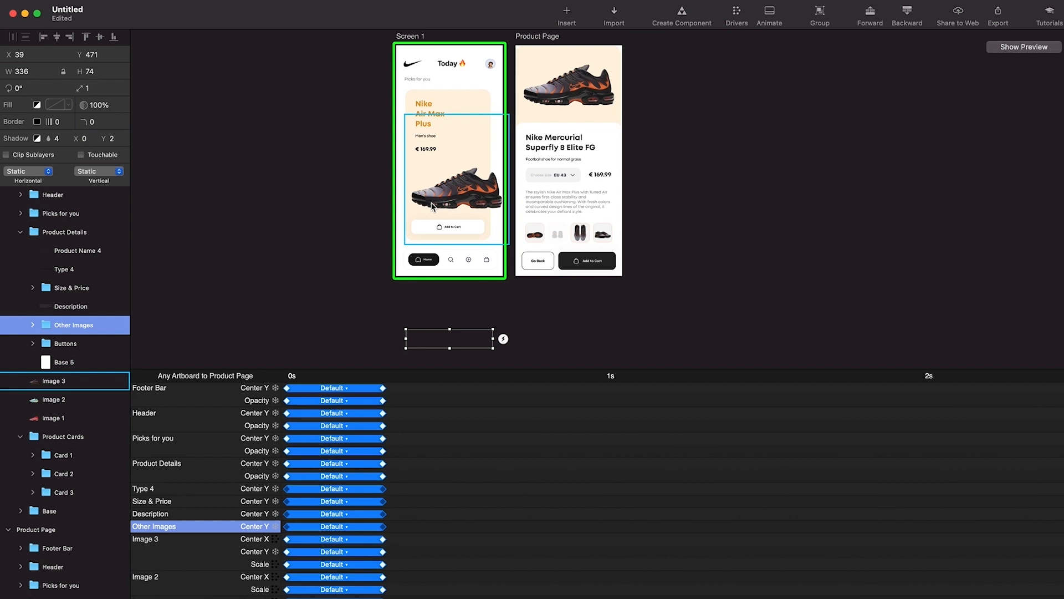
Move the Buttons group on Screen 1 down 80 px to Y 582.
click(76, 346)
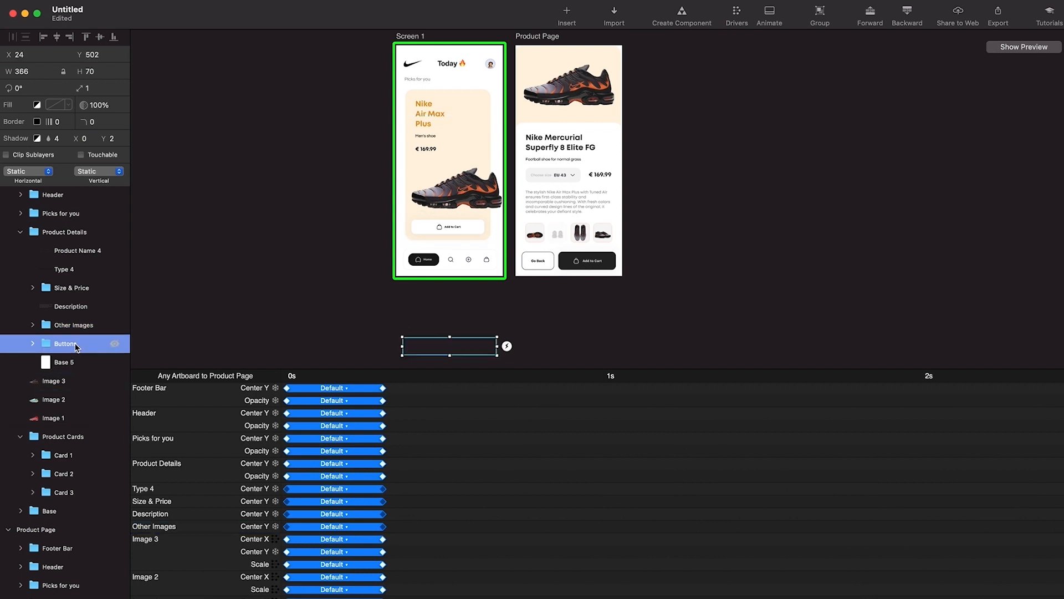
key(shift+Down)
key(shift+Down)
key(shift+Down)
key(shift+Down)
key(shift+Down)
key(shift+Down)
key(shift+Down)
key(shift+Down)
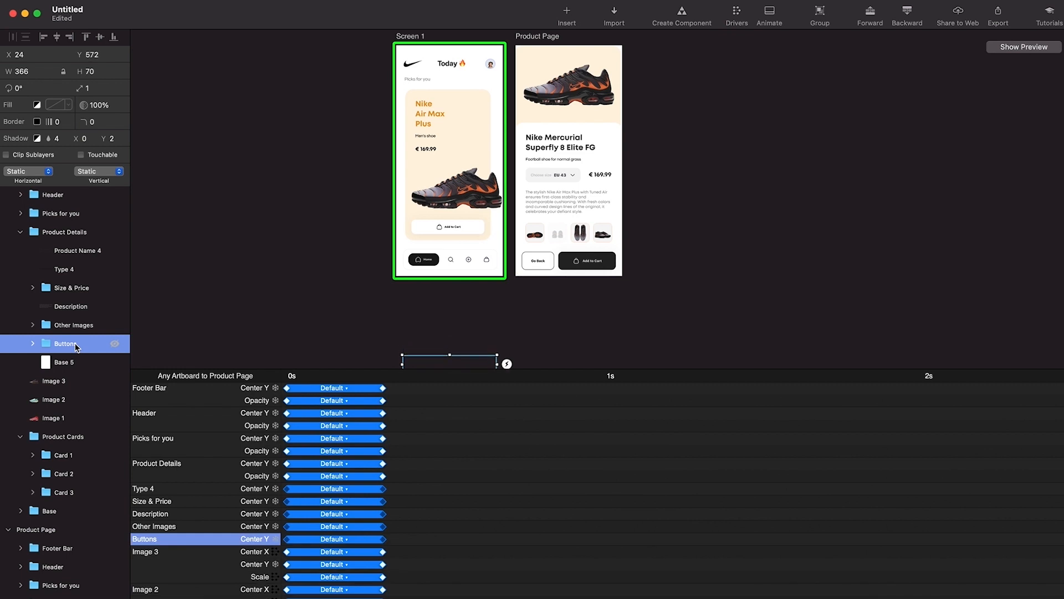
Show the preview and replay the card tap transition to check how the offset Product Details layers slide in.
click(1031, 48)
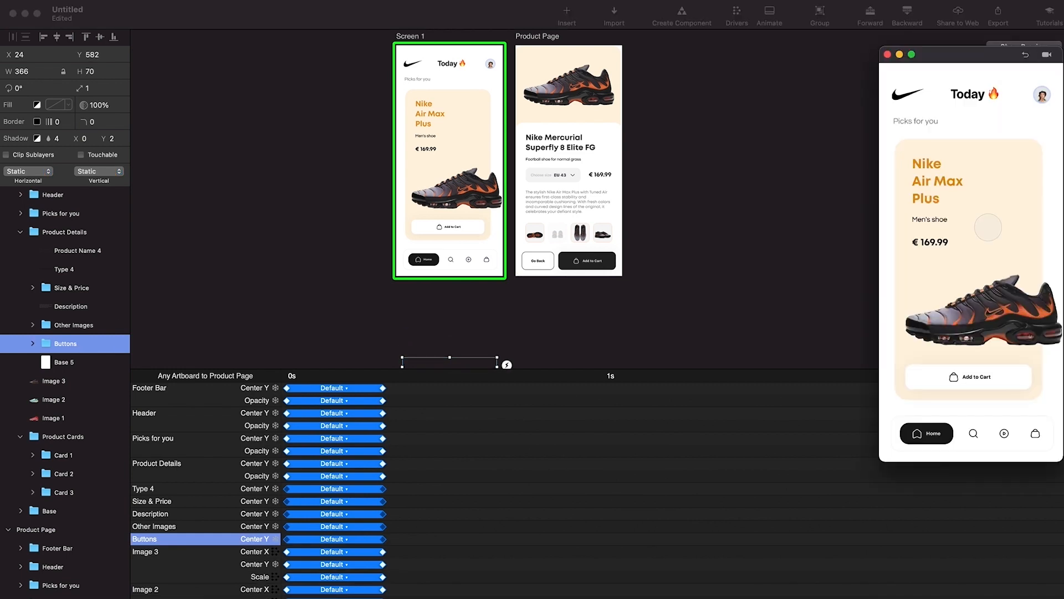
click(988, 228)
click(1025, 55)
click(992, 252)
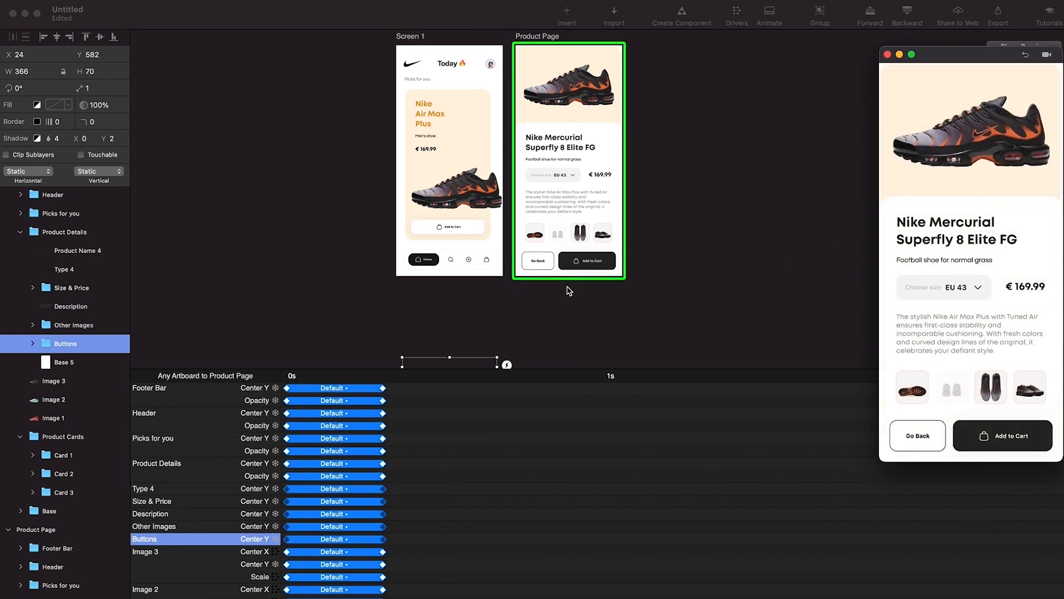
click(441, 494)
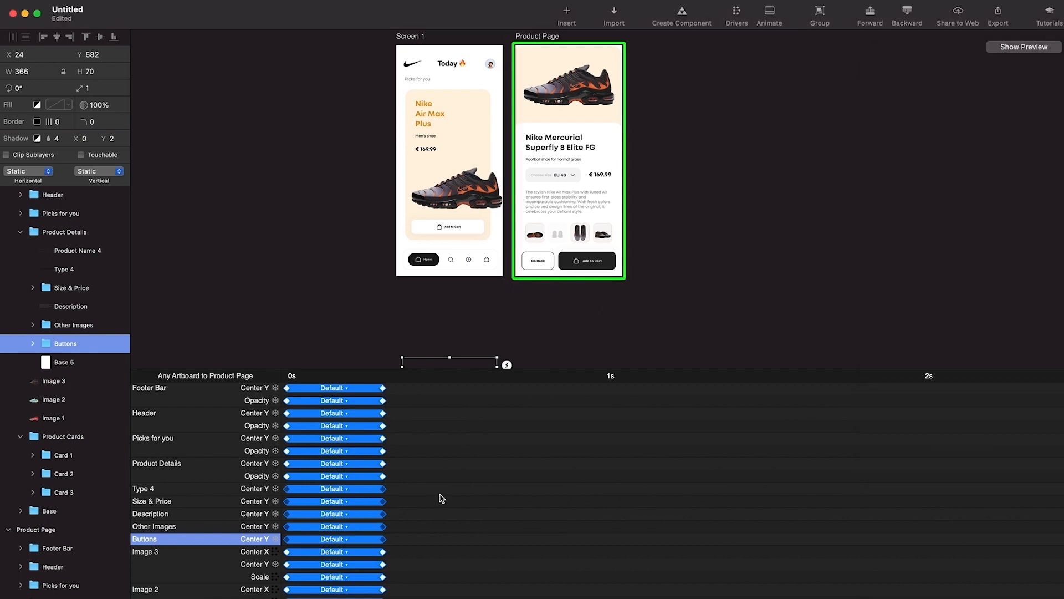
Enlarge the timeline, select all end keyframes of the Card 3 Tap transition and extend every animation to about 0.5 s.
drag(579, 380, 582, 281)
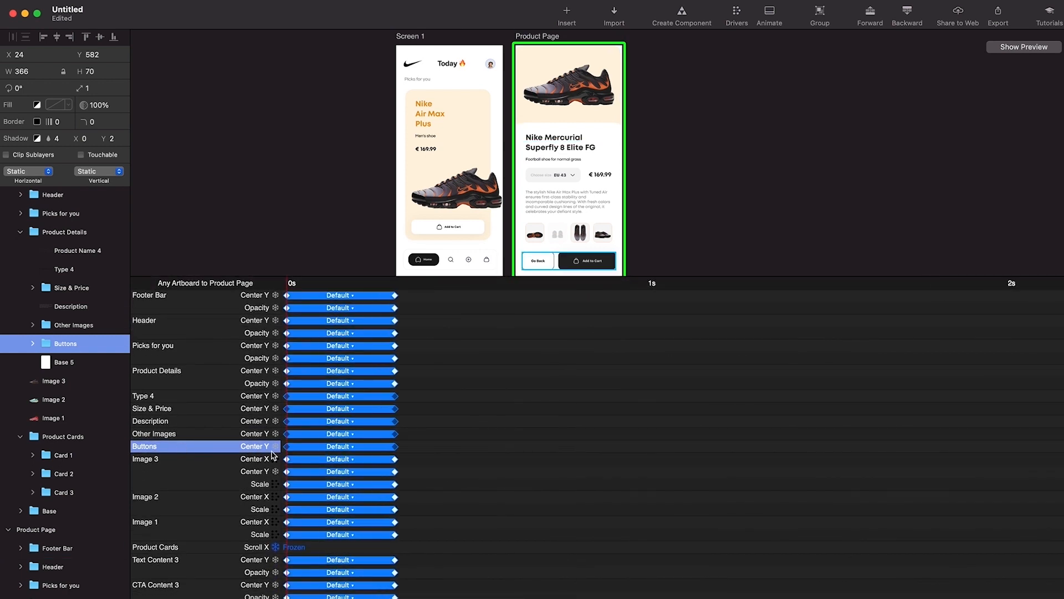
scroll(339, 416, down, 5)
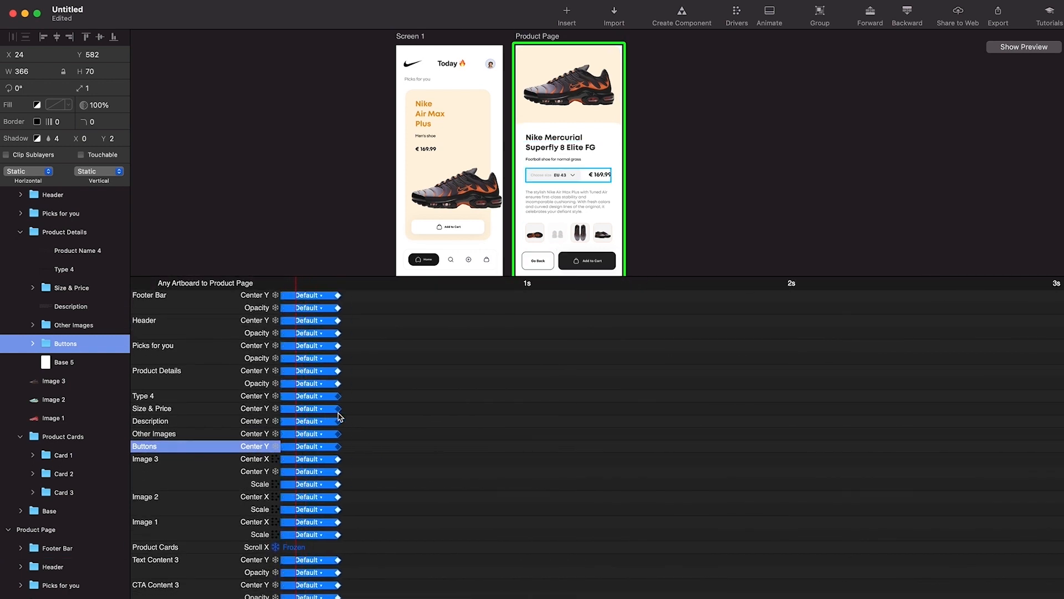
scroll(339, 416, up, 4)
scroll(344, 426, down, 4)
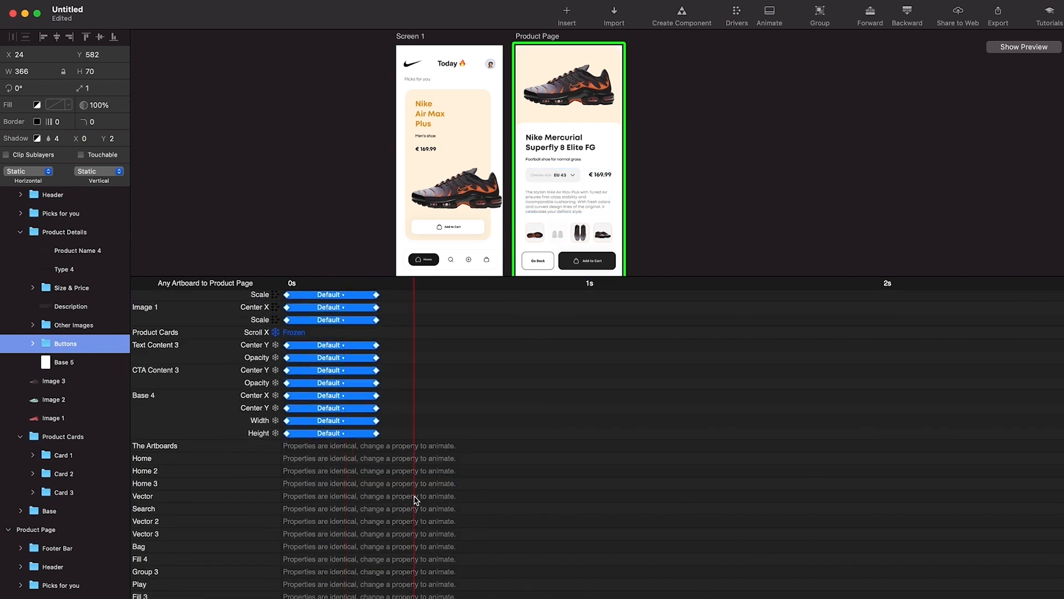
drag(426, 499, 344, 85)
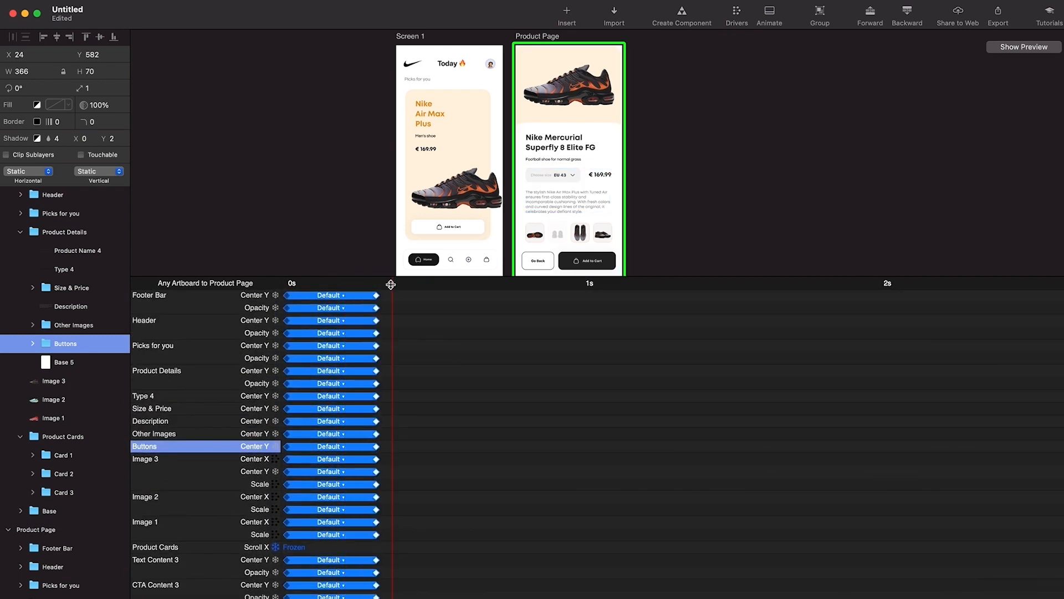
drag(386, 297, 441, 302)
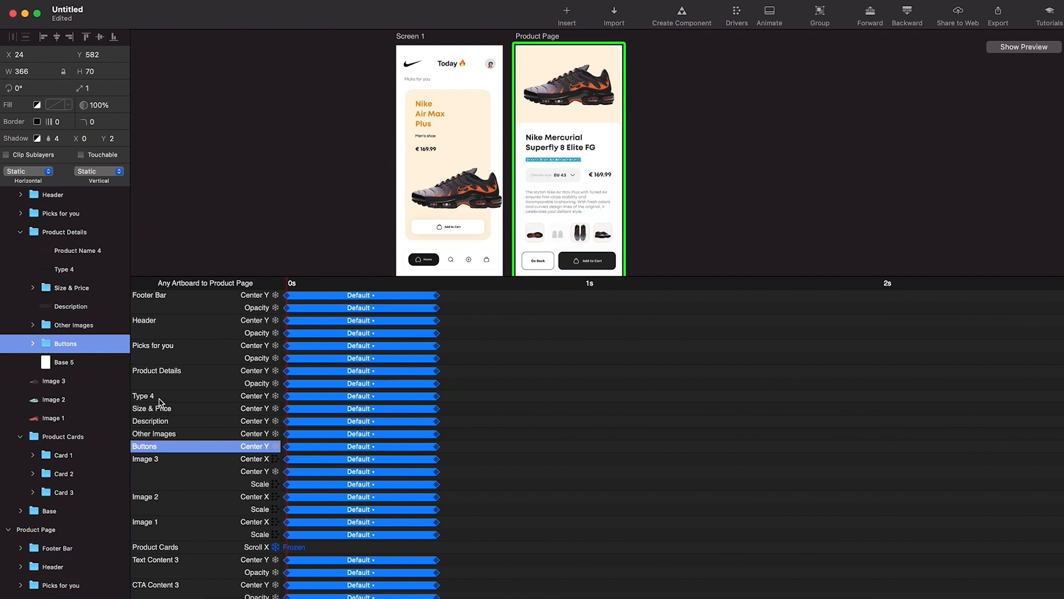
Try staggering the Product Details animations by delaying Type 4, Size & Price, Description and Other Images to about 0.1, 0.2, 0.3 and 0.4 s.
click(75, 252)
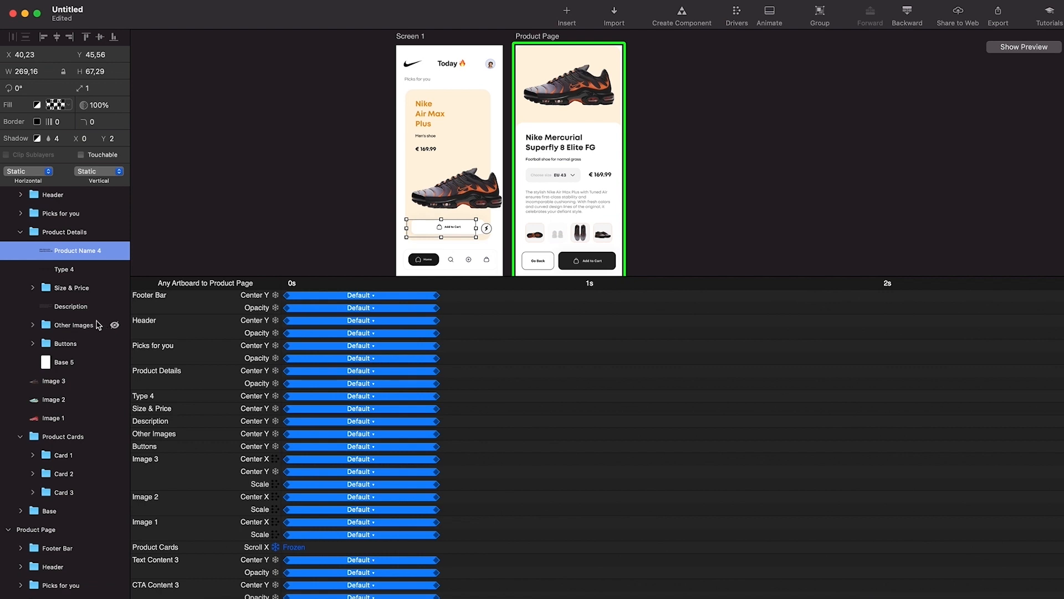
click(75, 270)
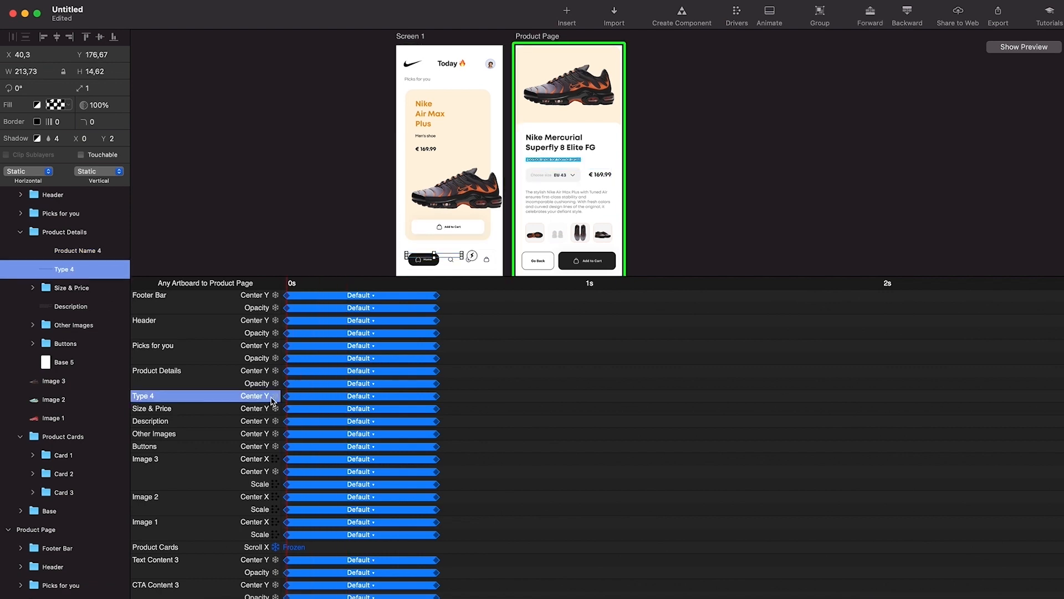
drag(316, 402, 348, 403)
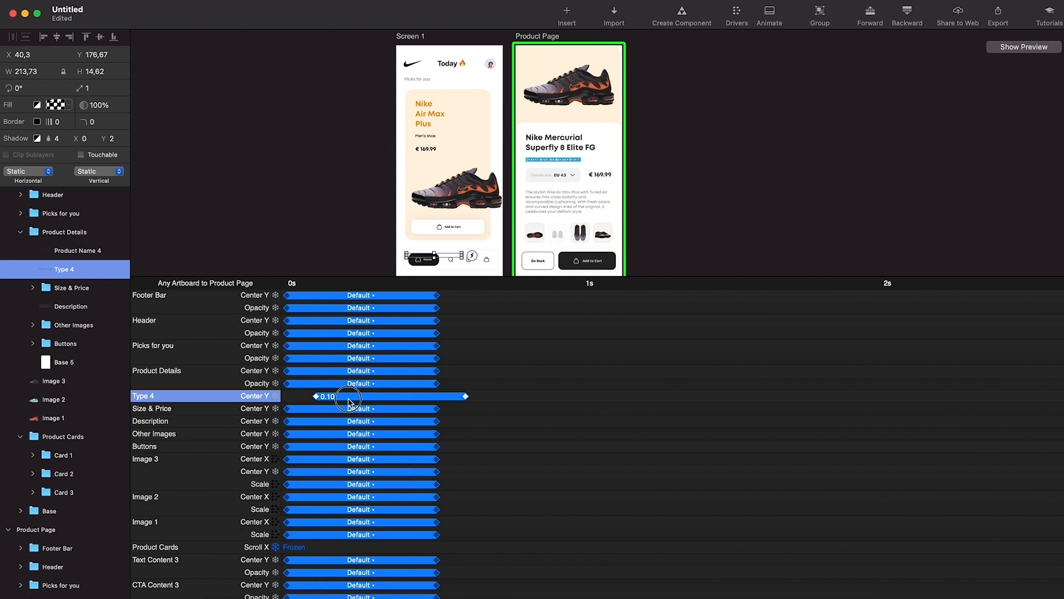
drag(311, 414, 445, 425)
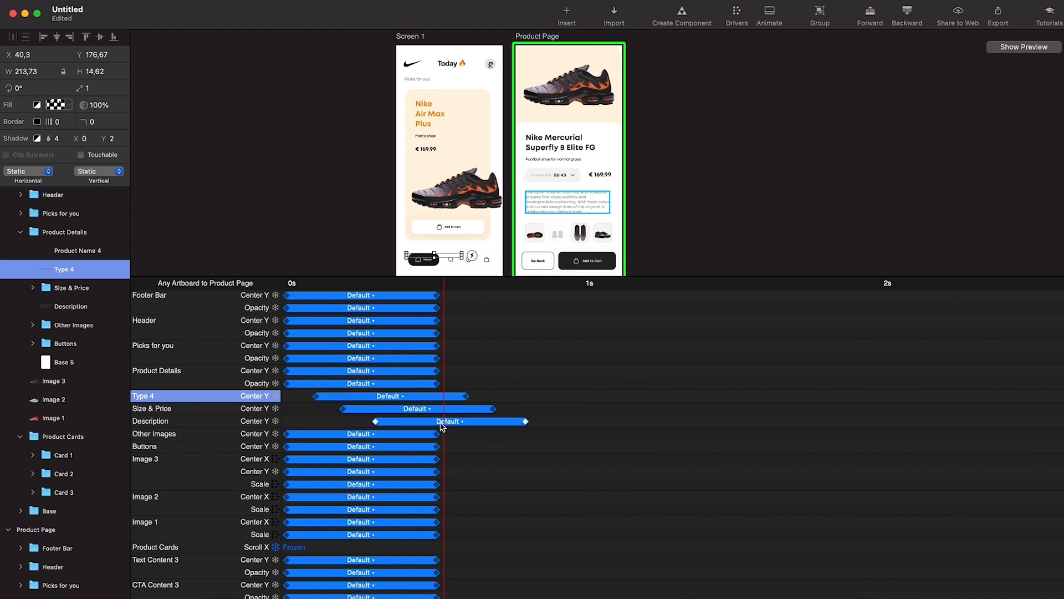
drag(360, 439, 486, 428)
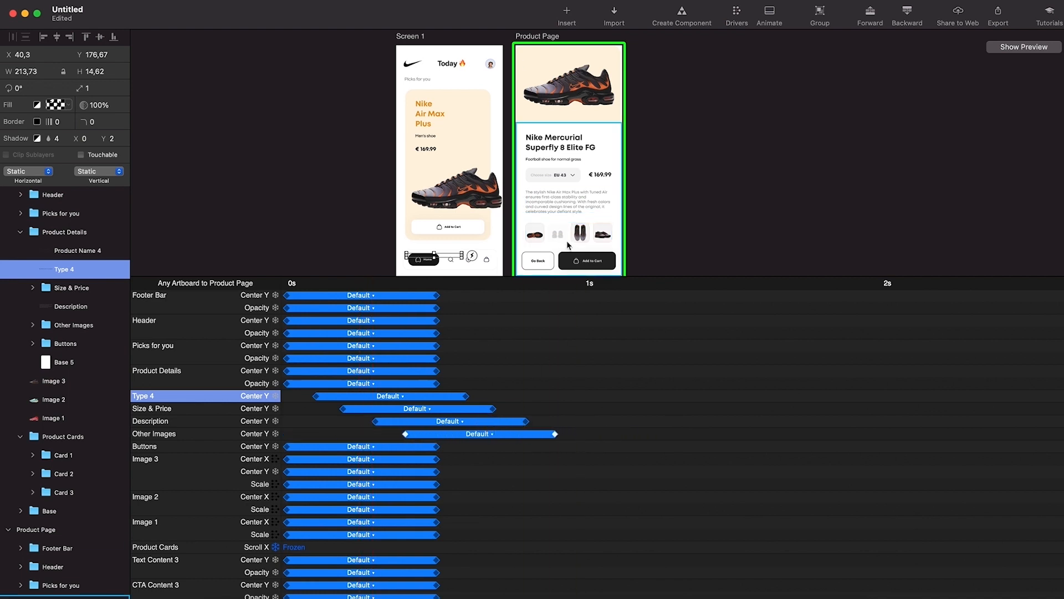
Raise the opacity of the faded second thumbnail in the Product Page's Other Images group to 100%.
scroll(583, 240, up, 5)
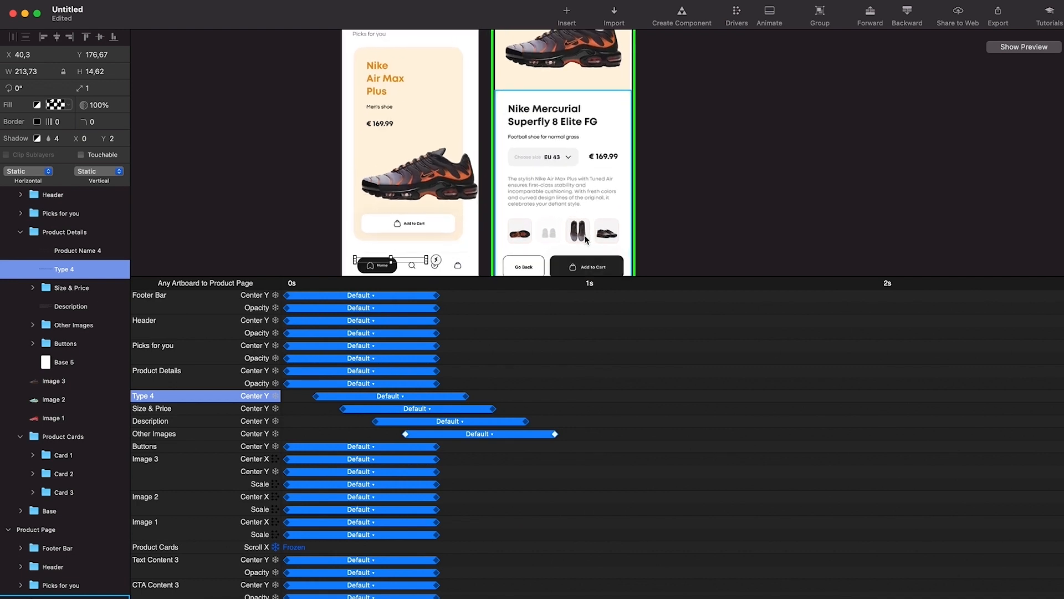
click(510, 238)
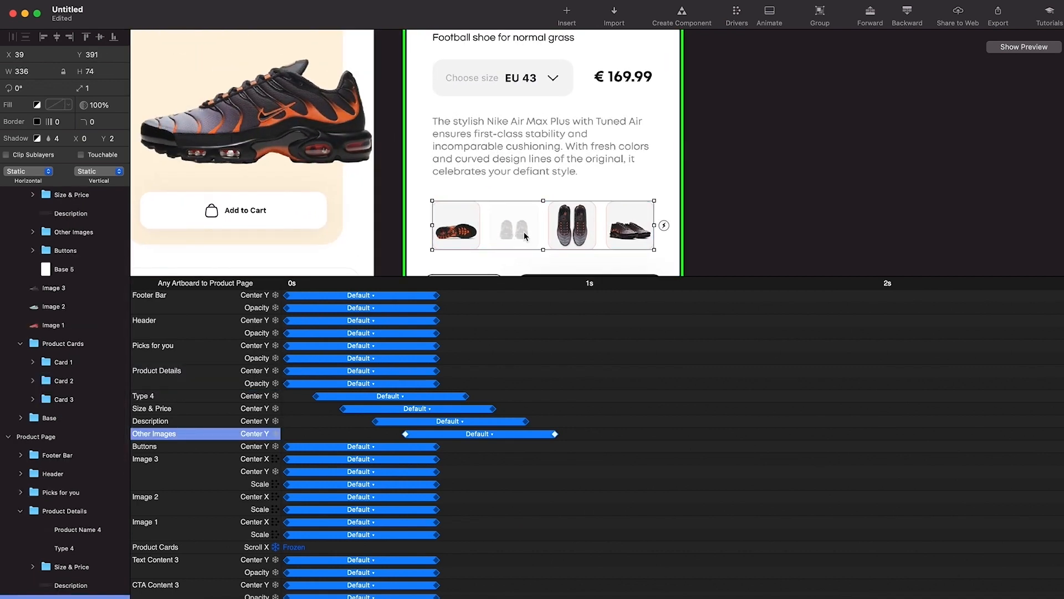
click(511, 237)
drag(87, 104, 169, 105)
Set image 2 in Screen 1's Other Images group to 100% opacity as well.
scroll(503, 210, down, 4)
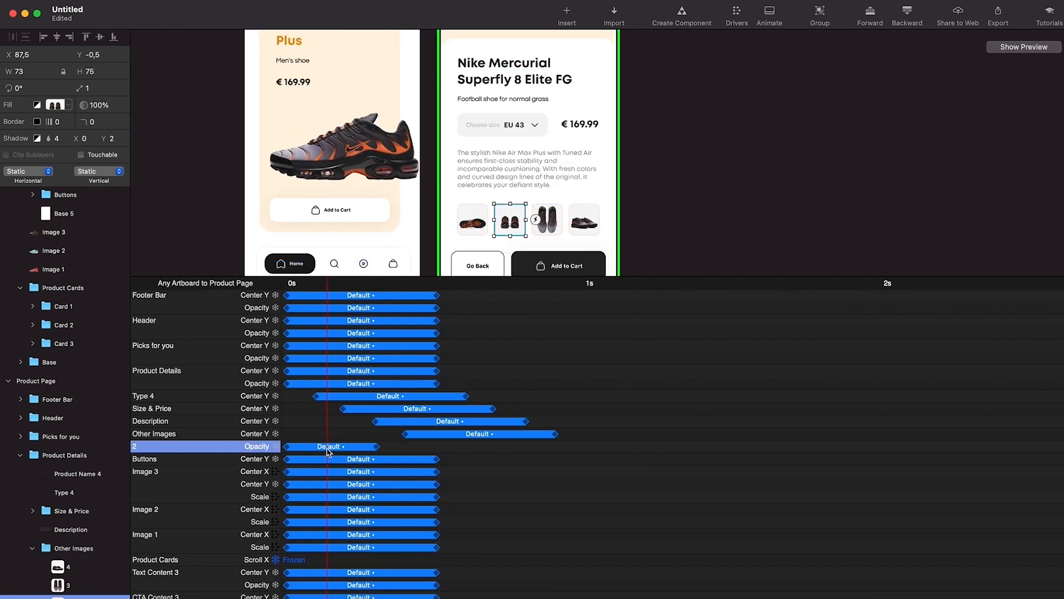
scroll(305, 212, down, 2)
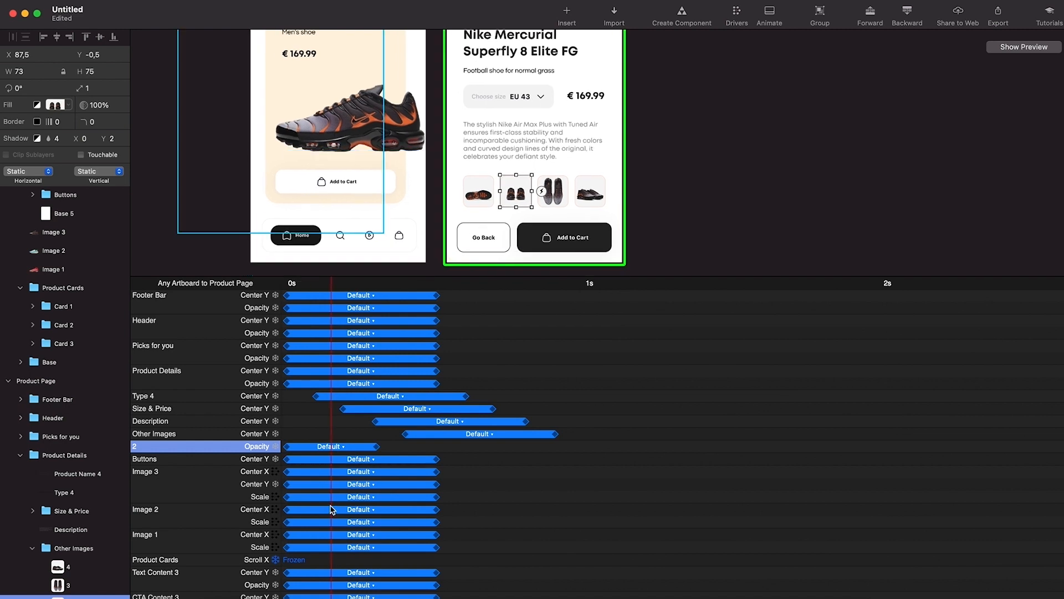
scroll(90, 587, down, 1)
scroll(89, 587, down, 1)
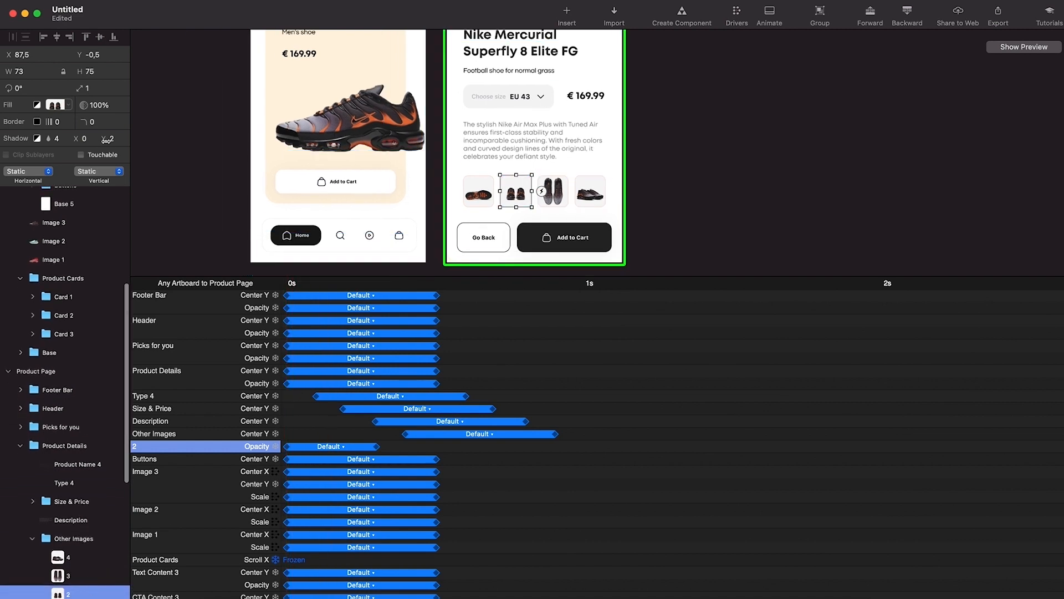
click(327, 220)
click(33, 344)
click(61, 400)
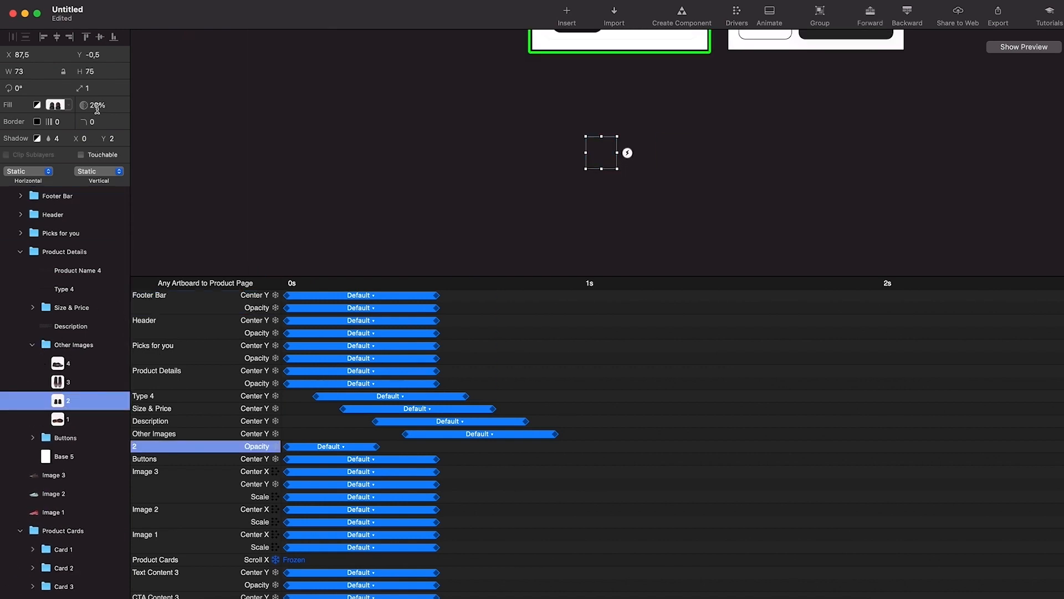
drag(83, 105, 411, 122)
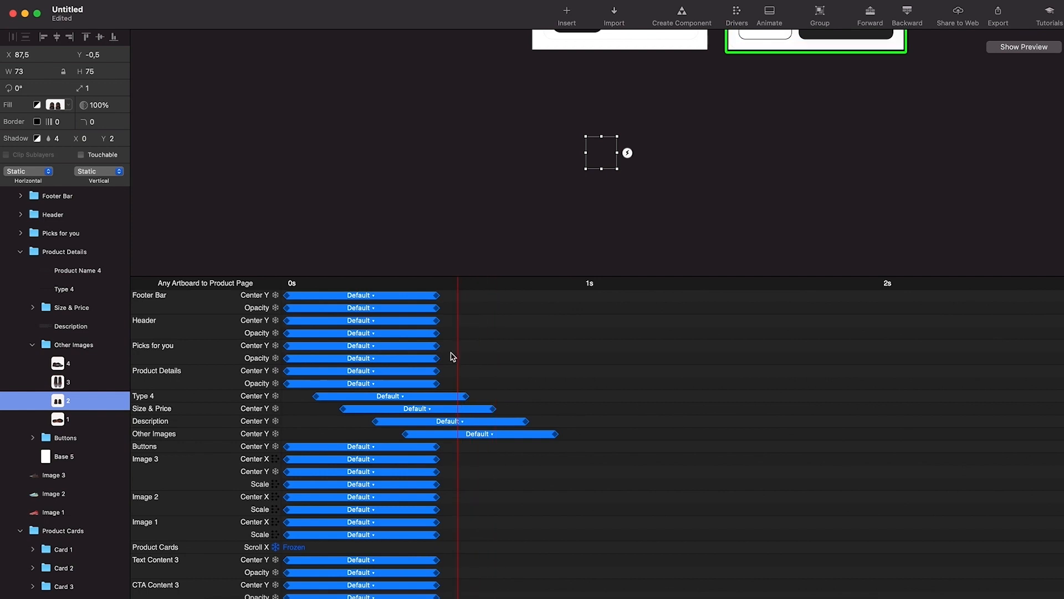
Delay the Buttons group's Center Y animation so it starts at about 0.5 s.
scroll(636, 126, up, 5)
click(495, 153)
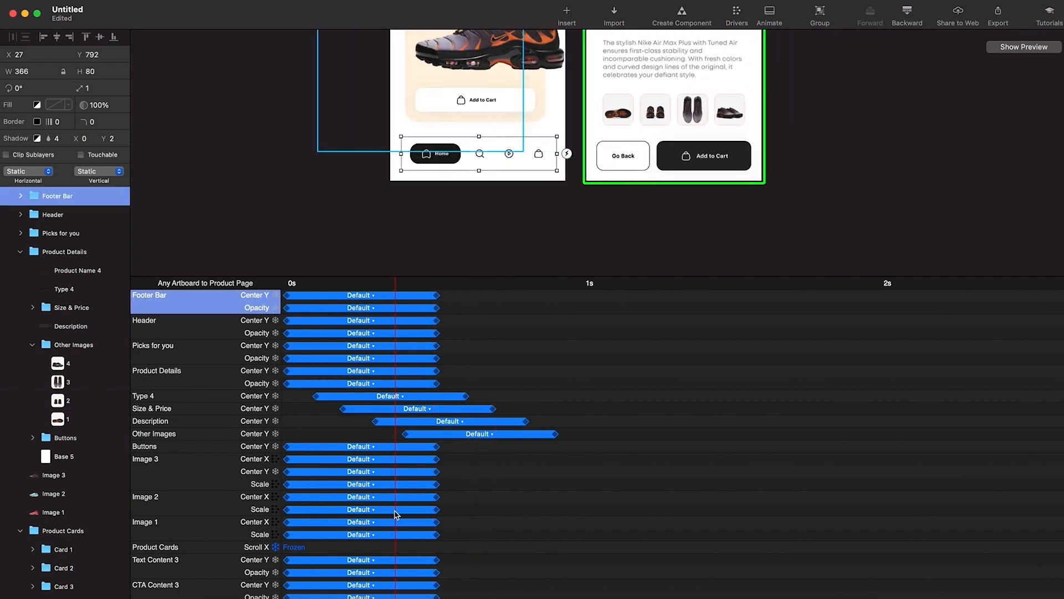
drag(351, 452, 502, 456)
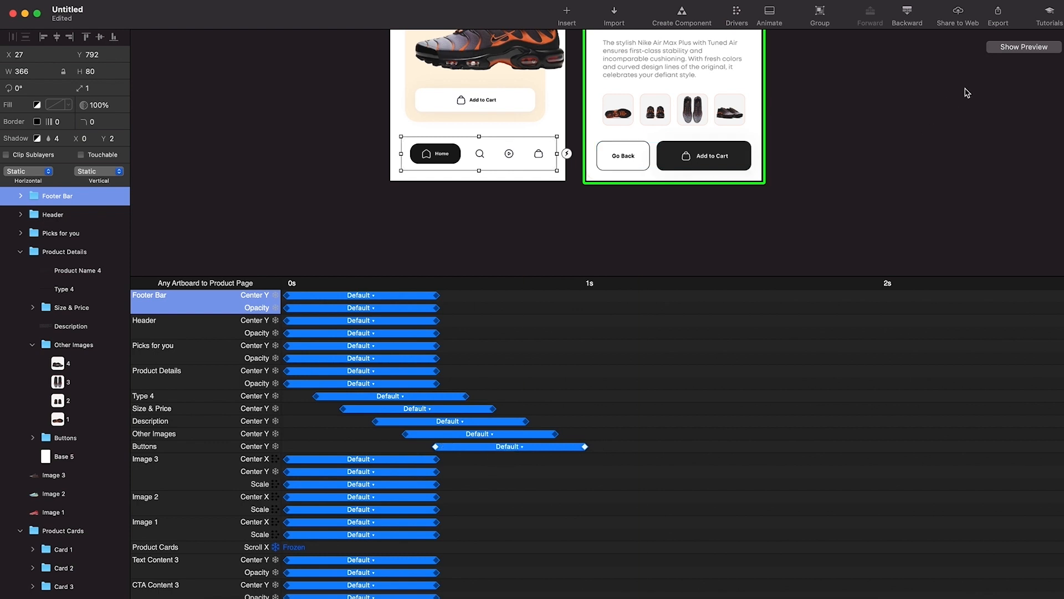
Replay the card tap transition several times in the preview to check the staggered delays, and close the preview.
click(1002, 47)
click(1025, 54)
click(960, 265)
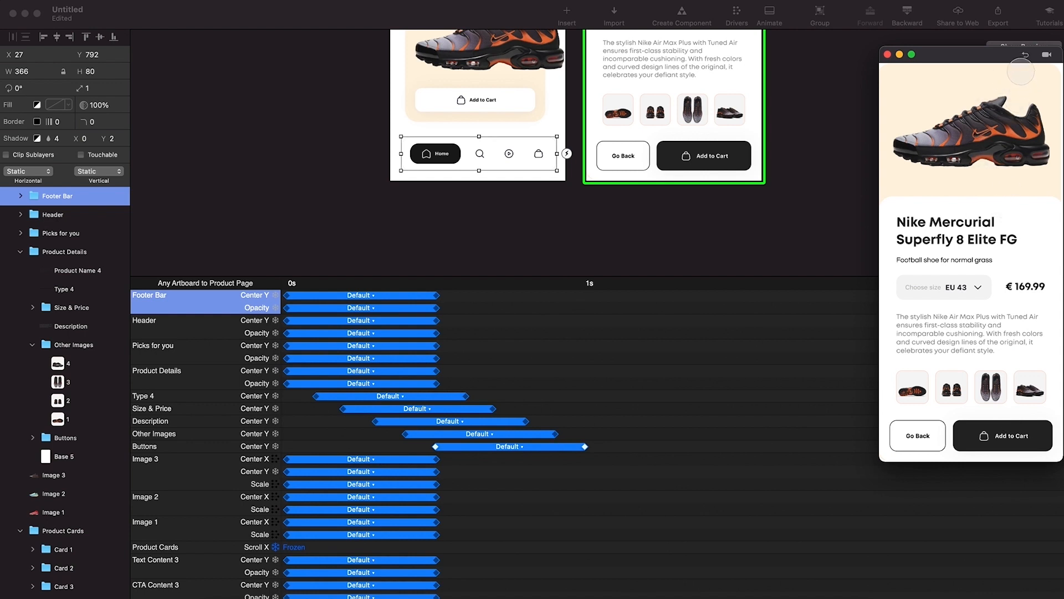
click(1025, 55)
click(997, 289)
click(1026, 55)
click(977, 212)
key(super+w)
Move the Type 4, Size & Price, Description, Other Images and Buttons animations to a common start at 0.04 s.
drag(375, 398, 308, 408)
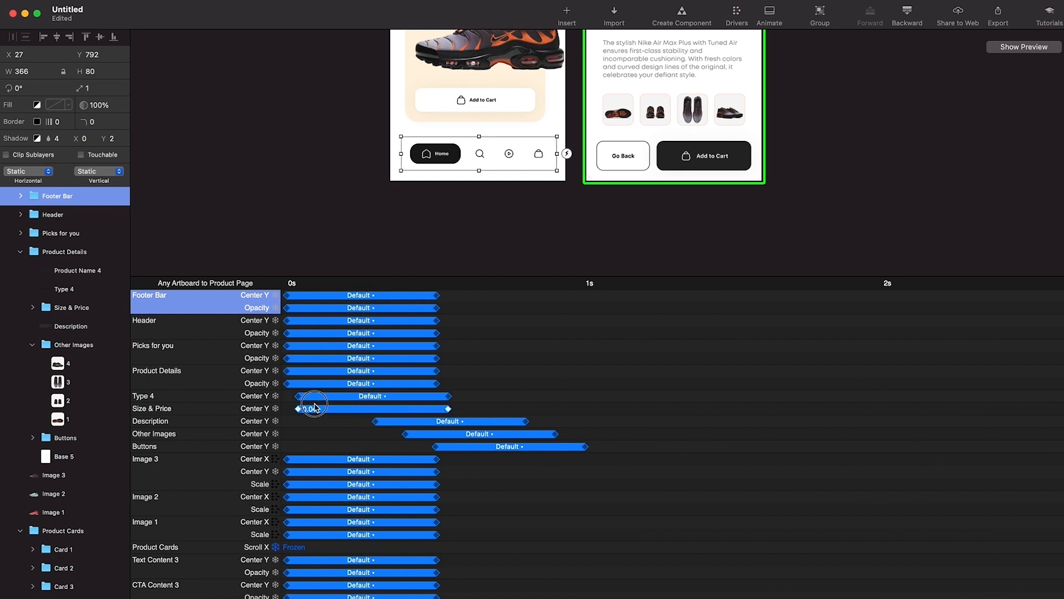
drag(389, 415, 314, 419)
click(438, 434)
drag(438, 435, 331, 434)
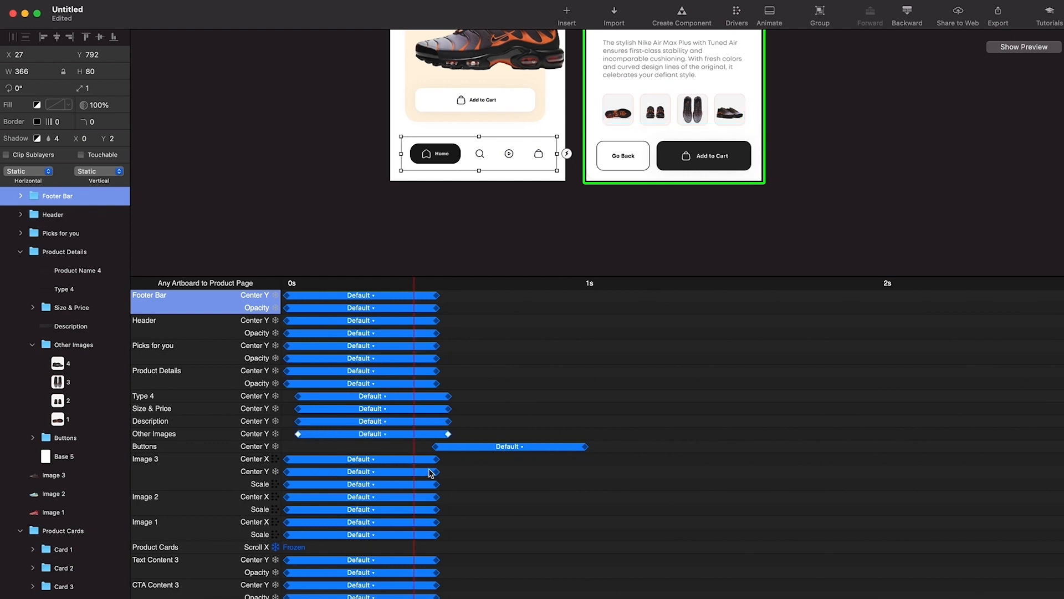
drag(460, 446, 327, 446)
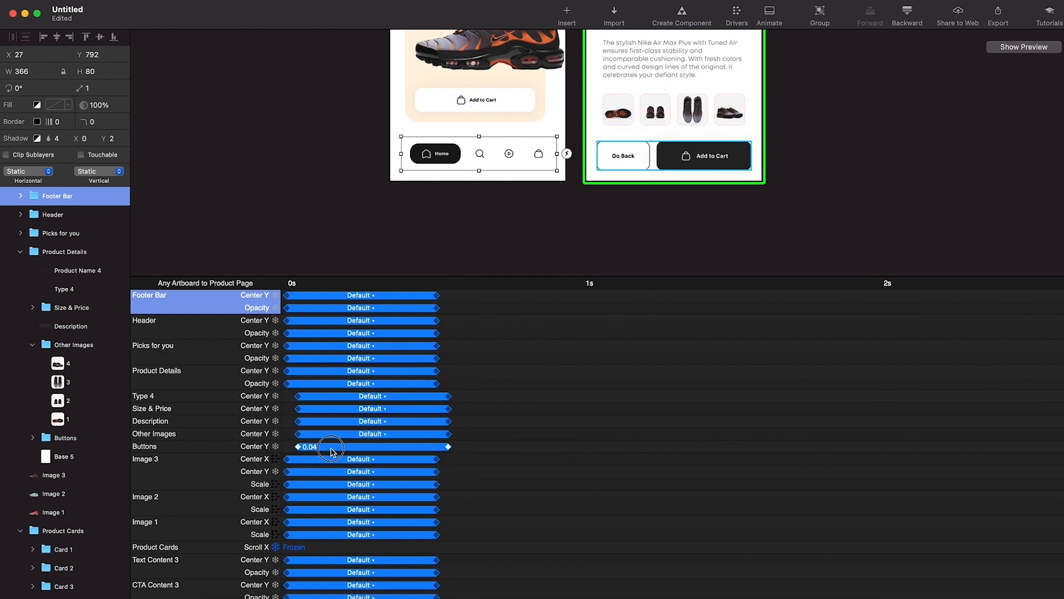
Extend the end keyframes of Size & Price, Description, Other Images and Buttons to about 0.63, 0.73, 0.84 and 0.94 s.
drag(451, 409, 511, 425)
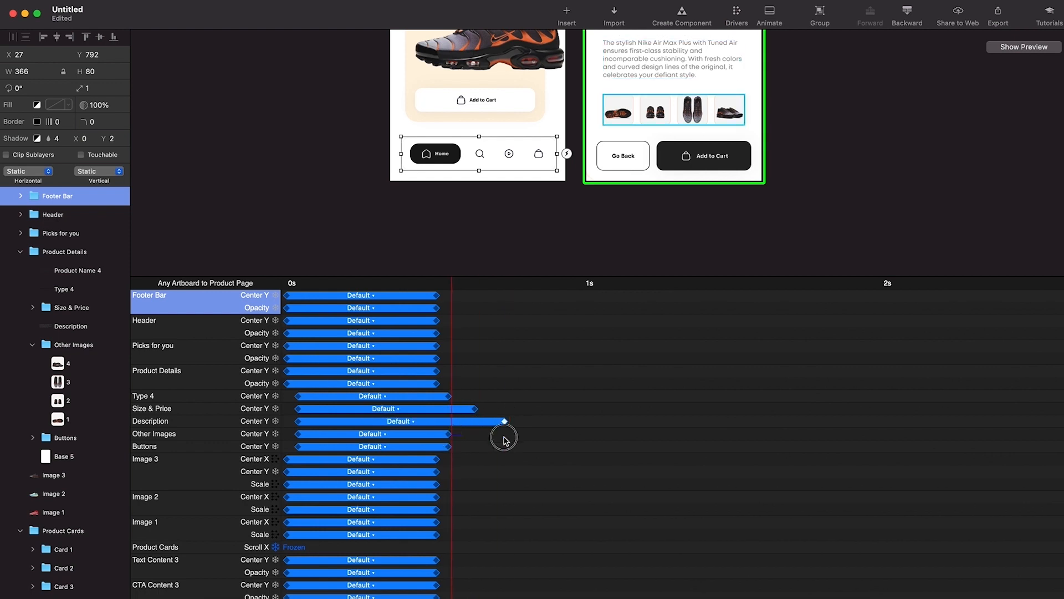
drag(450, 434, 541, 434)
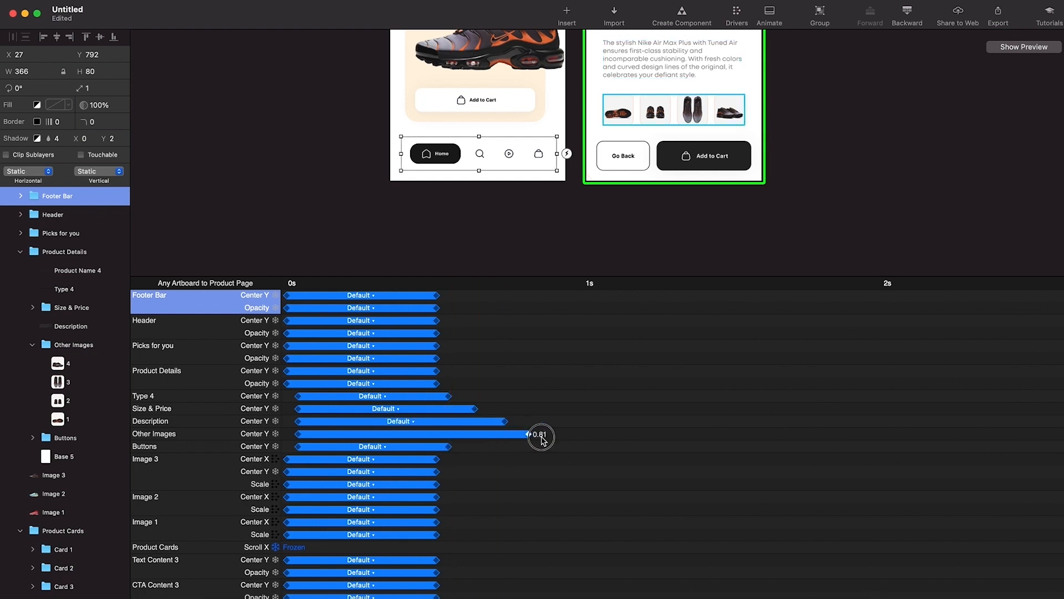
drag(450, 446, 574, 448)
Restart the preview and open the Air Max Plus card to check the staggered end times.
click(1021, 47)
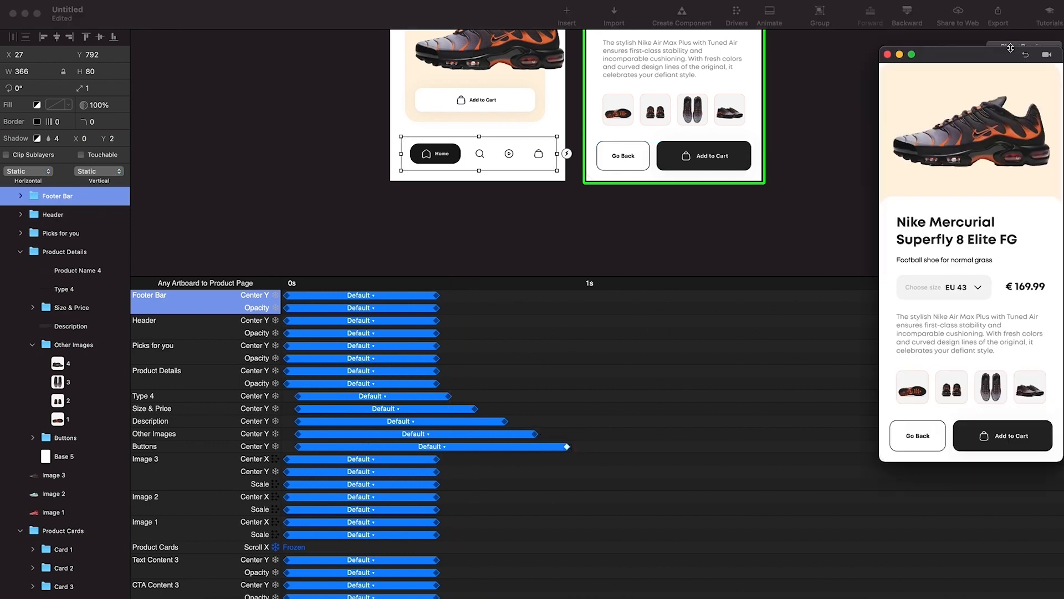
click(1025, 55)
click(987, 241)
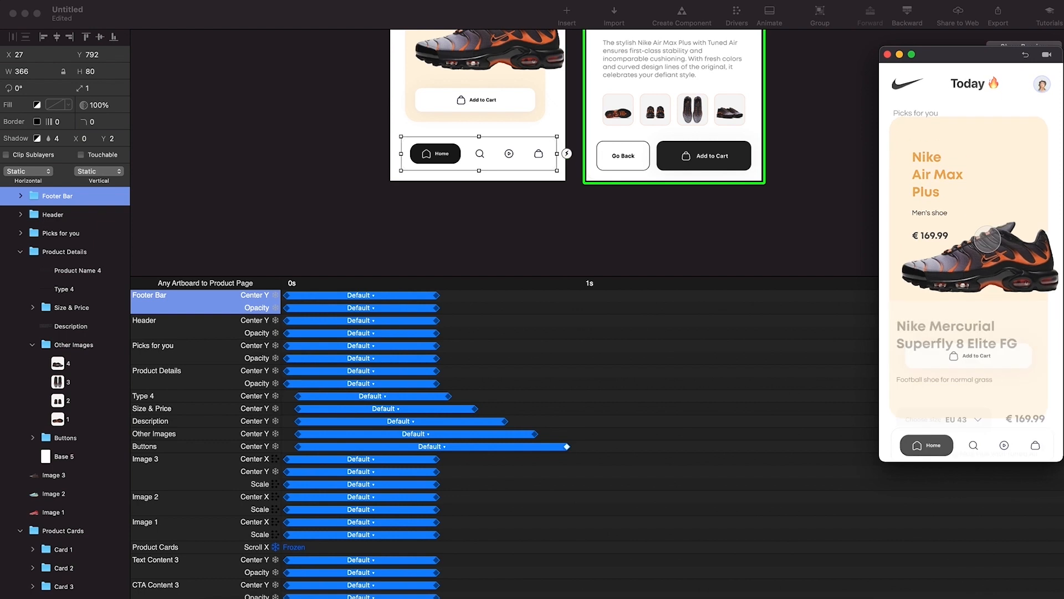
Stagger the ends of Type 4, Size & Price, Description, Other Images and Buttons to about 0.64, 0.75, 0.85, 0.95 and 1.04 s, and preview it.
drag(566, 446, 598, 446)
drag(536, 434, 576, 436)
drag(504, 422, 542, 422)
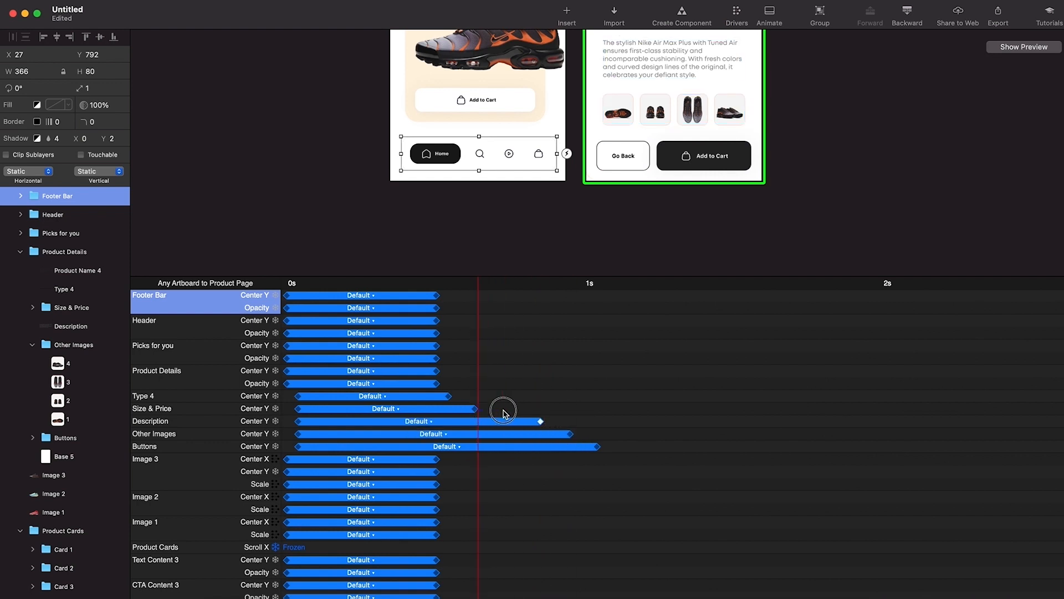
drag(477, 408, 511, 408)
mouse_move(450, 397)
mouse_down()
mouse_move(488, 397)
mouse_move(442, 383)
mouse_up()
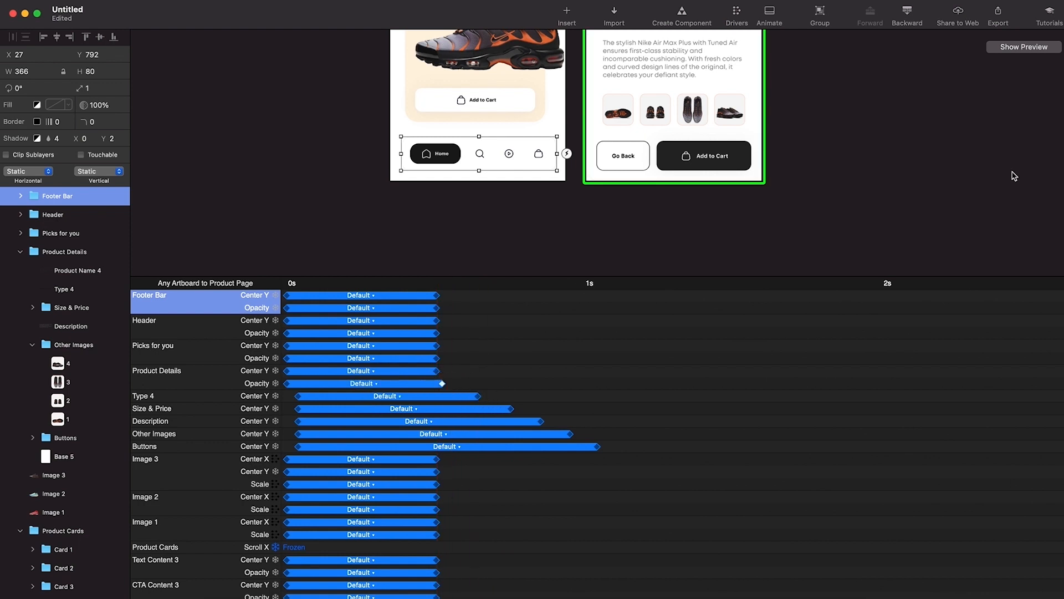
click(1008, 49)
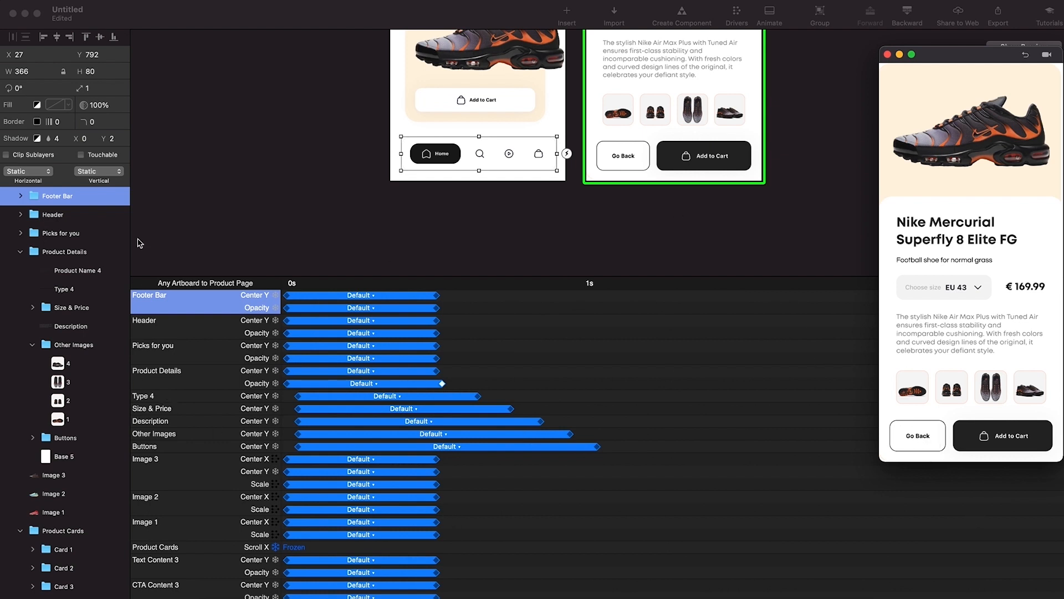
key(super+w)
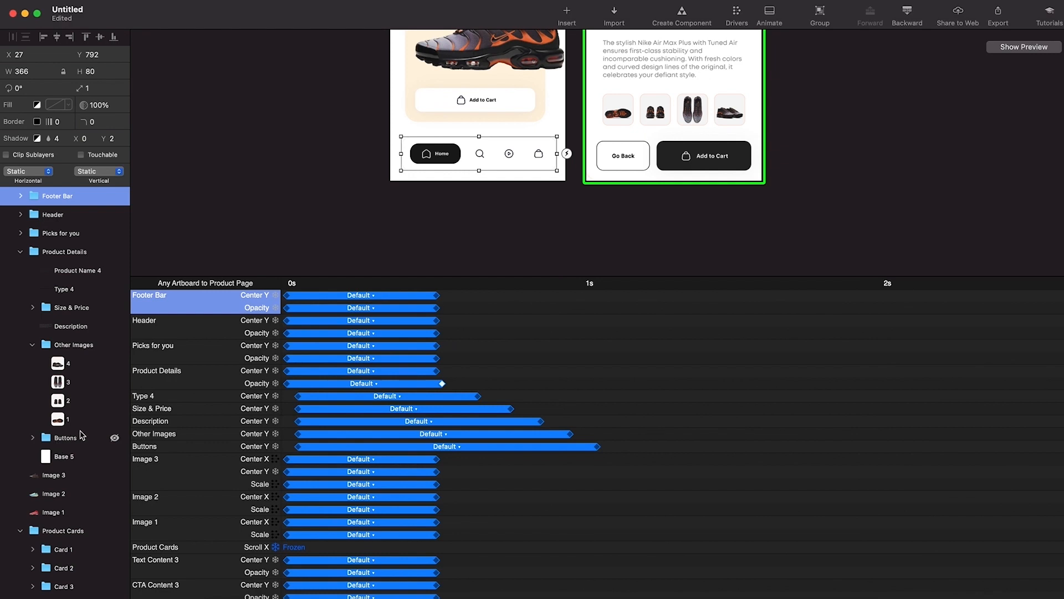
Expand the Buttons group on Screen 1 and move its CTA group down 20 px to Y 20.
click(64, 437)
scroll(491, 106, down, 3)
scroll(493, 106, up, 2)
scroll(562, 154, down, 5)
scroll(569, 264, up, 4)
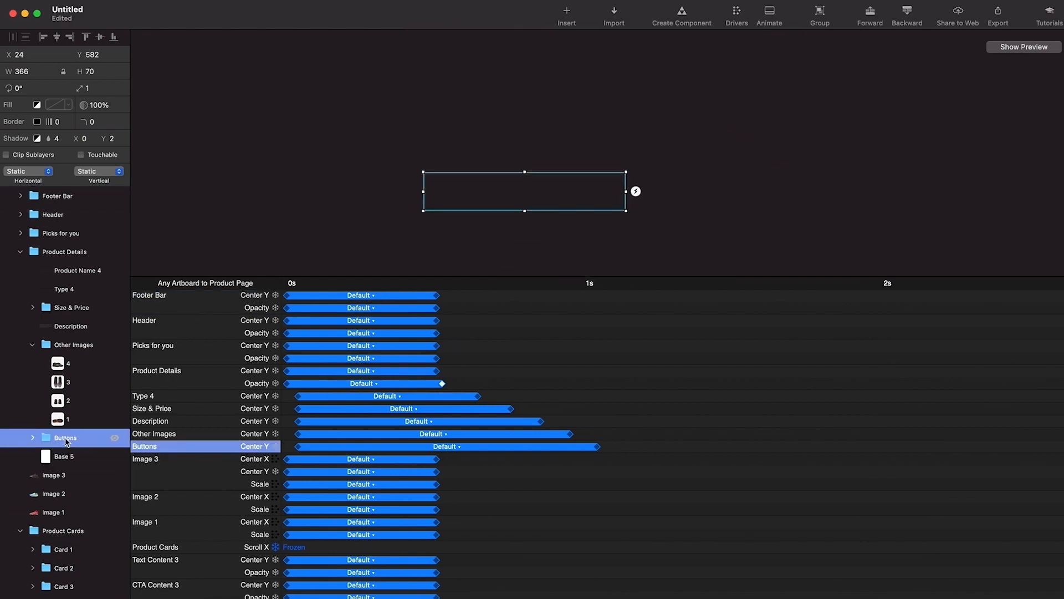
click(33, 438)
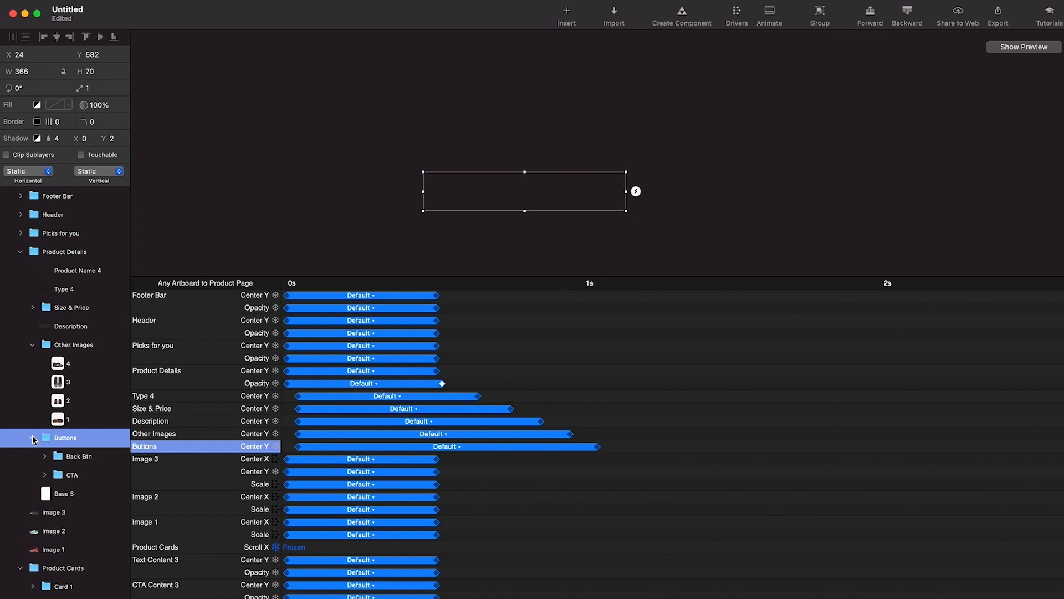
click(71, 458)
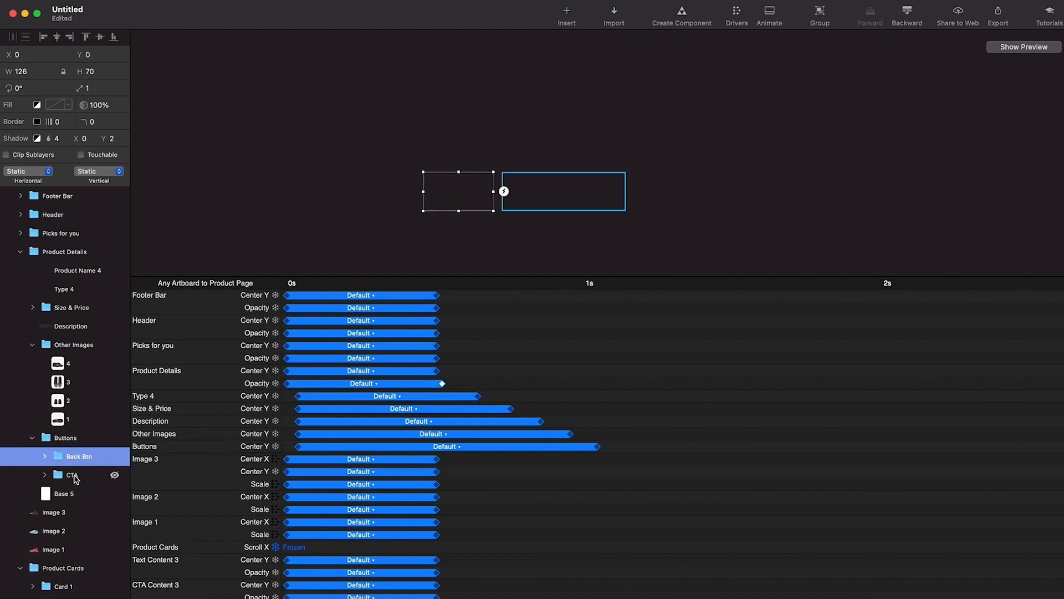
click(76, 478)
key(shift+Down)
key(shift+Down)
key(shift+Down)
key(shift+Down)
key(shift+Down)
key(shift+Down)
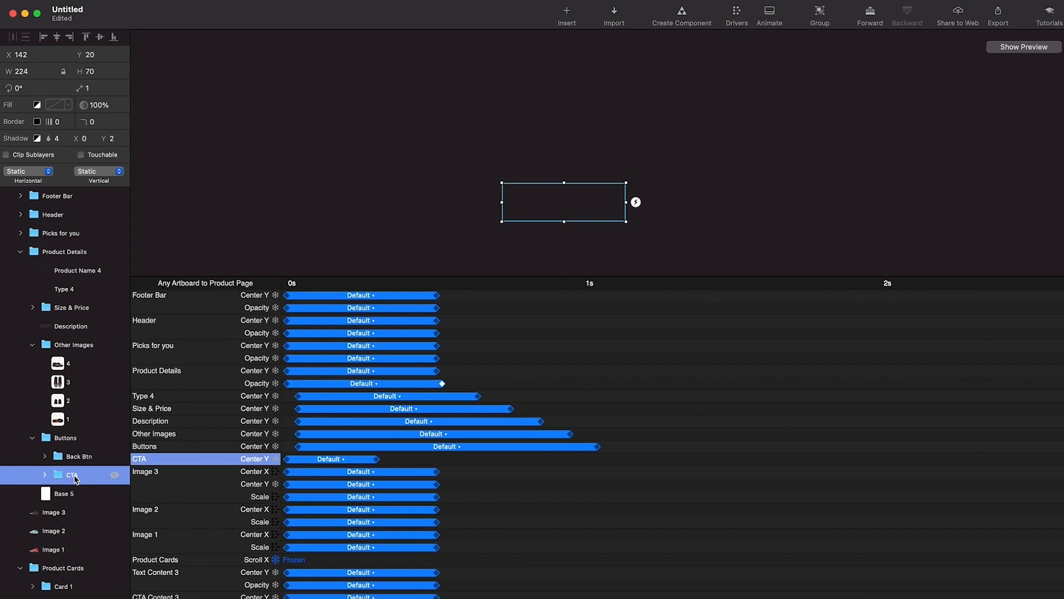
Move the Back Btn group in Screen 1's Buttons group down 20 px to Y 20.
click(77, 460)
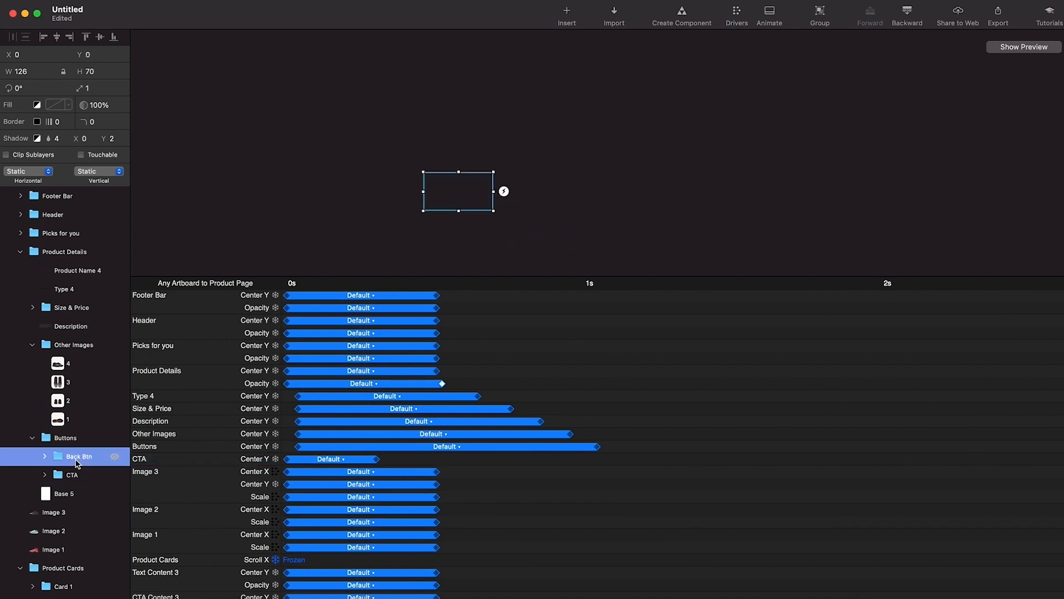
key(shift+Down)
key(shift+Down)
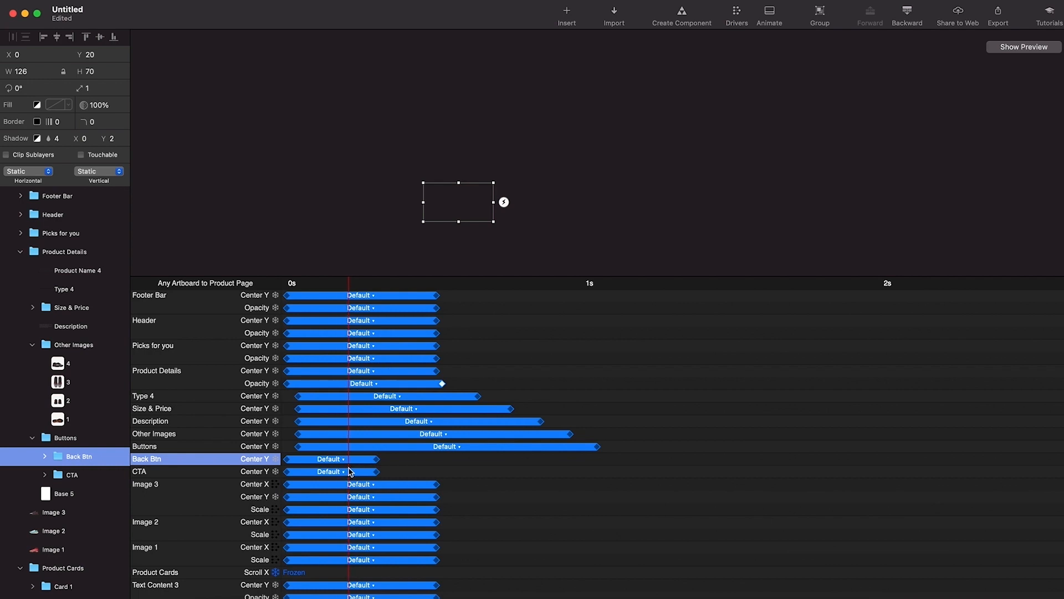
Start the Back Btn and CTA animations at about 0.04 s and extend their ends to about 0.74 and 0.97 s.
drag(405, 455, 318, 460)
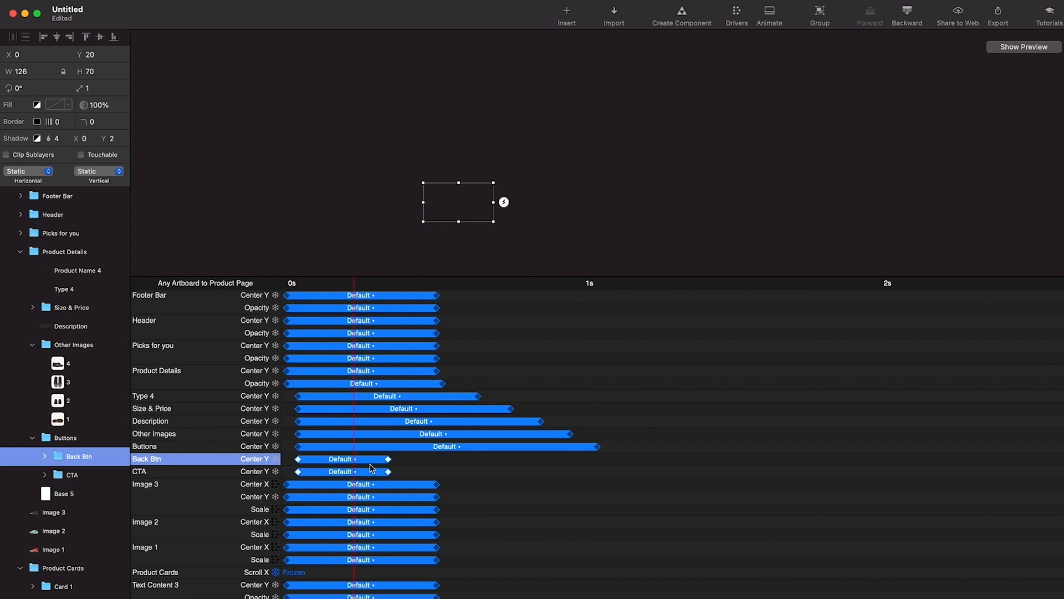
drag(391, 460, 511, 474)
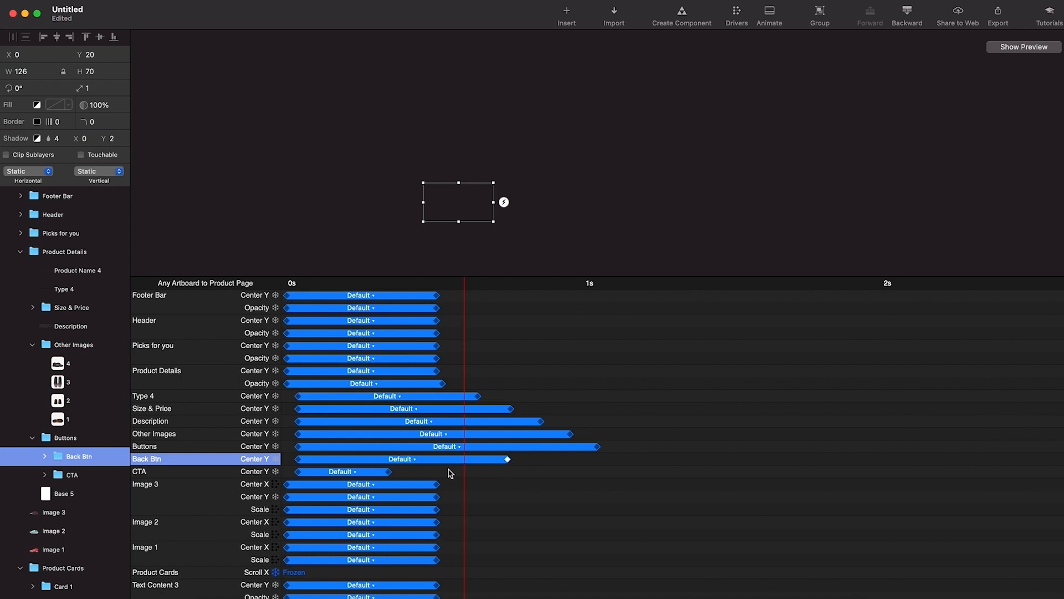
drag(389, 472, 576, 471)
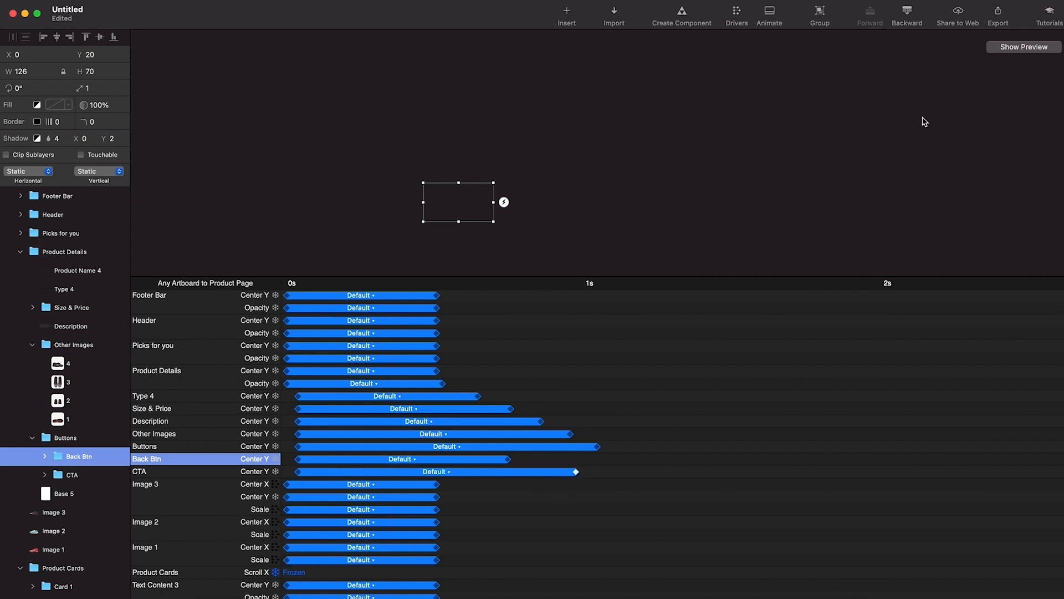
Preview the Product Page transition and extend the CTA and Back Btn animation ends to about 1.17 and 0.90 s.
click(993, 48)
click(1023, 56)
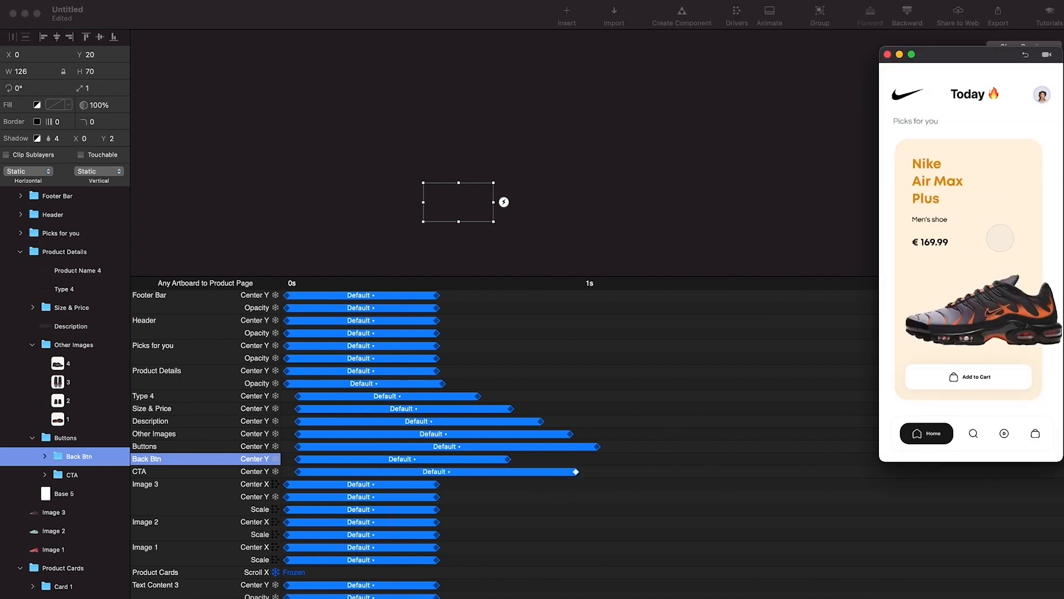
drag(576, 472, 635, 472)
drag(509, 463, 555, 459)
click(1014, 47)
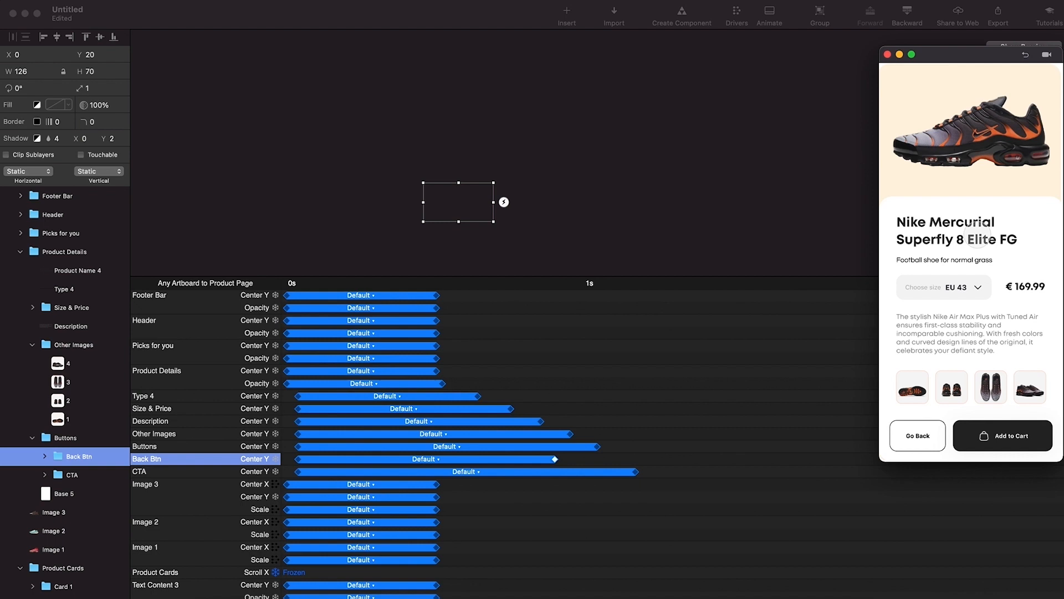
click(1025, 55)
click(673, 484)
Extend the CTA and Back Btn animation ends to about 1.38 and 1.11 s, and preview the transition.
drag(636, 473, 698, 472)
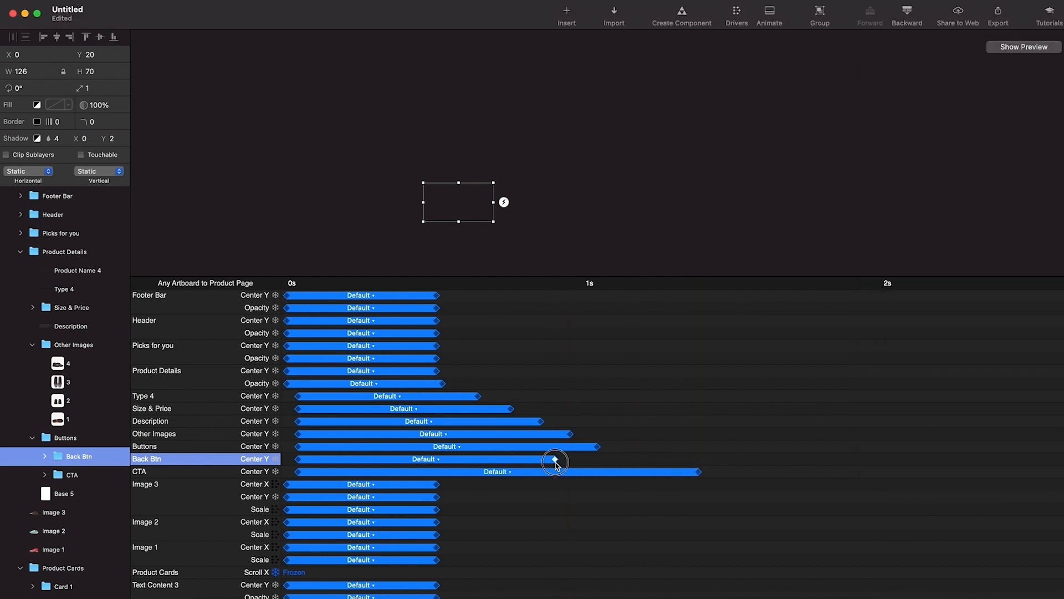
drag(555, 459, 618, 460)
click(989, 50)
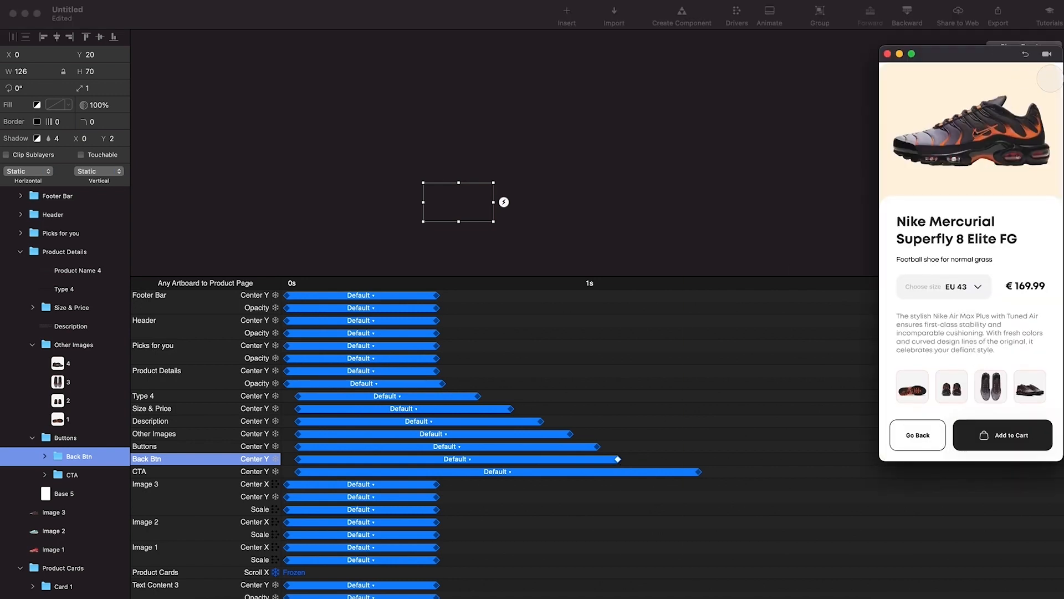
click(1024, 55)
click(992, 322)
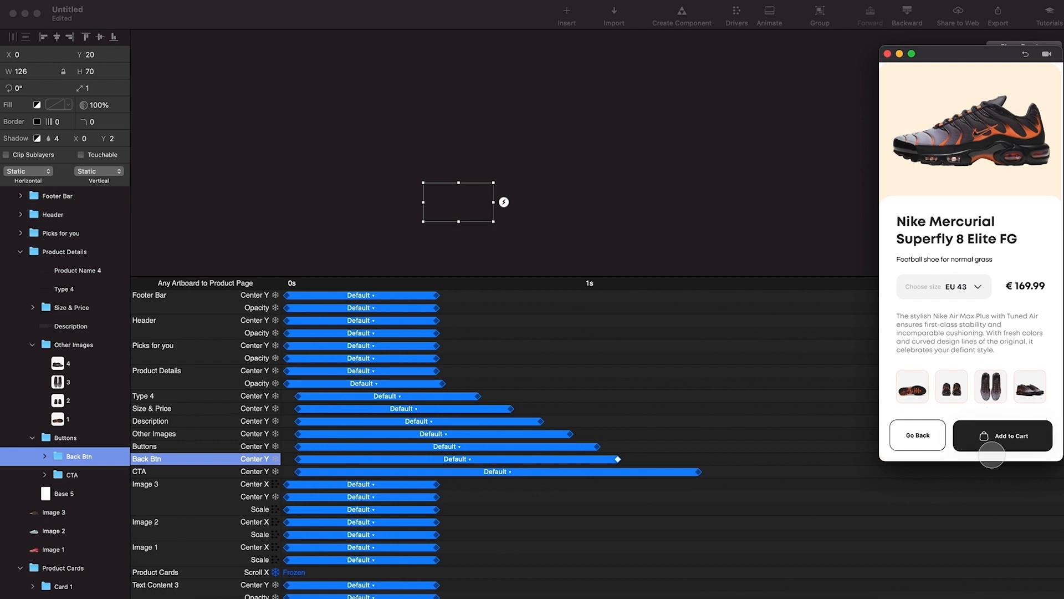
Link the Go Back button on the Product Page to Screen 1 with a Tap event.
scroll(568, 236, up, 5)
click(562, 174)
scroll(562, 178, right, 5)
scroll(562, 178, up, 3)
click(576, 214)
click(579, 215)
click(580, 216)
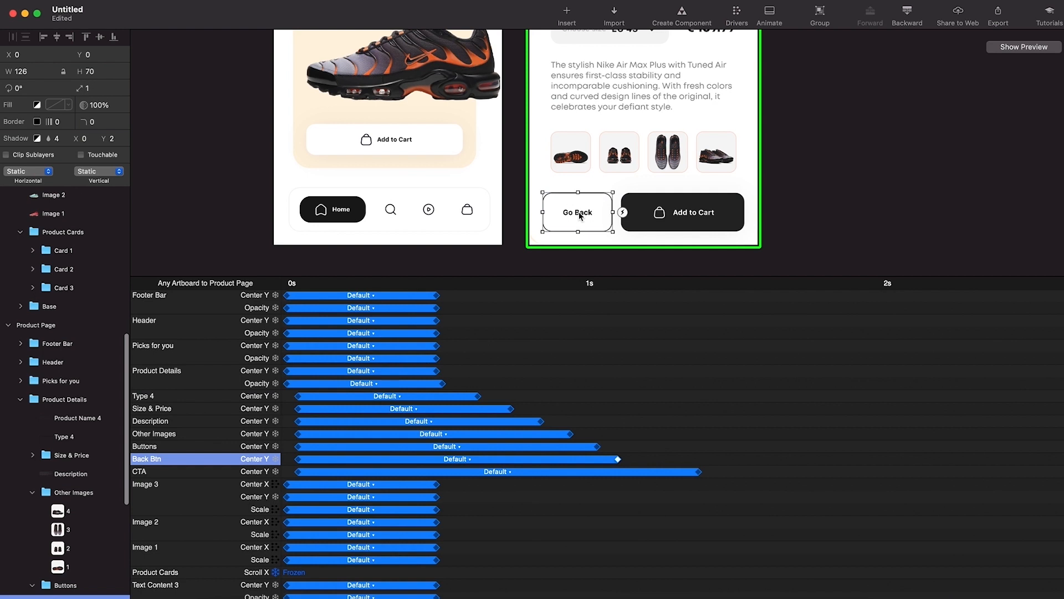
click(622, 212)
click(682, 129)
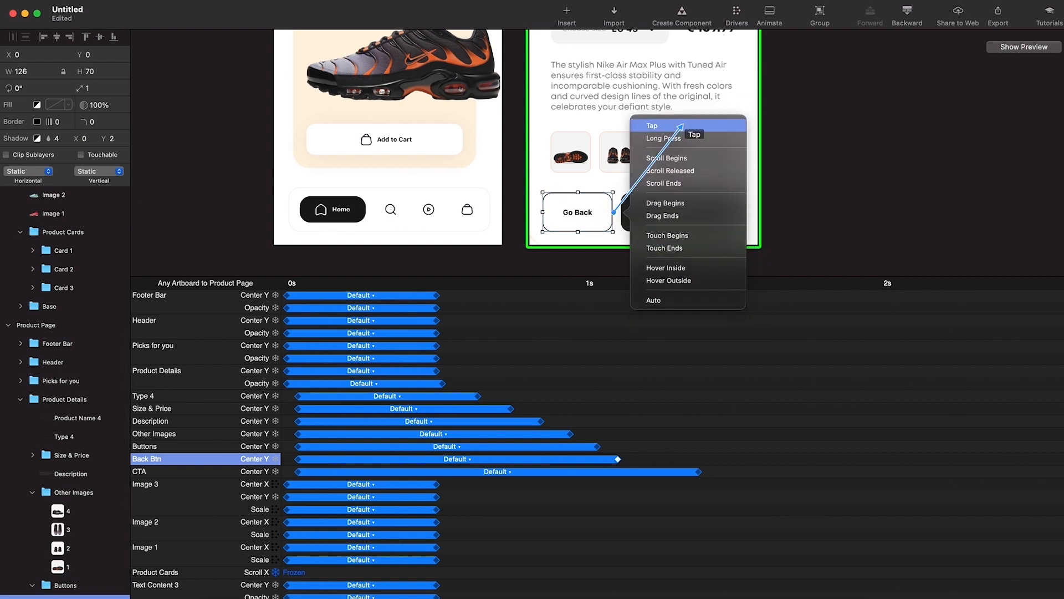
click(447, 135)
Open the Back Btn Tap transition's timeline and preview going to the Product Page and back to Screen 1.
scroll(672, 185, down, 5)
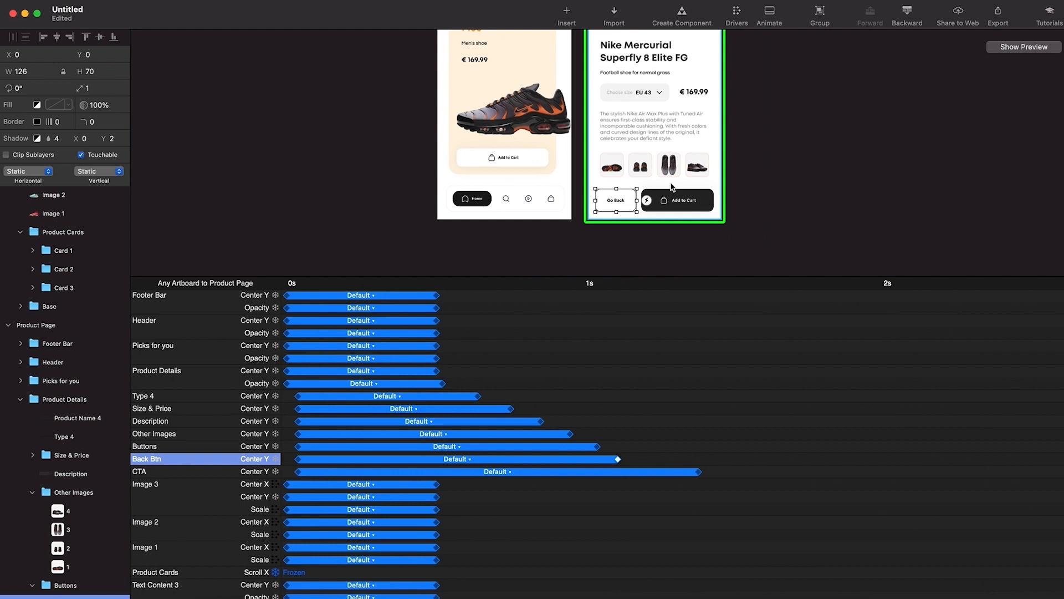
scroll(659, 169, up, 5)
click(591, 71)
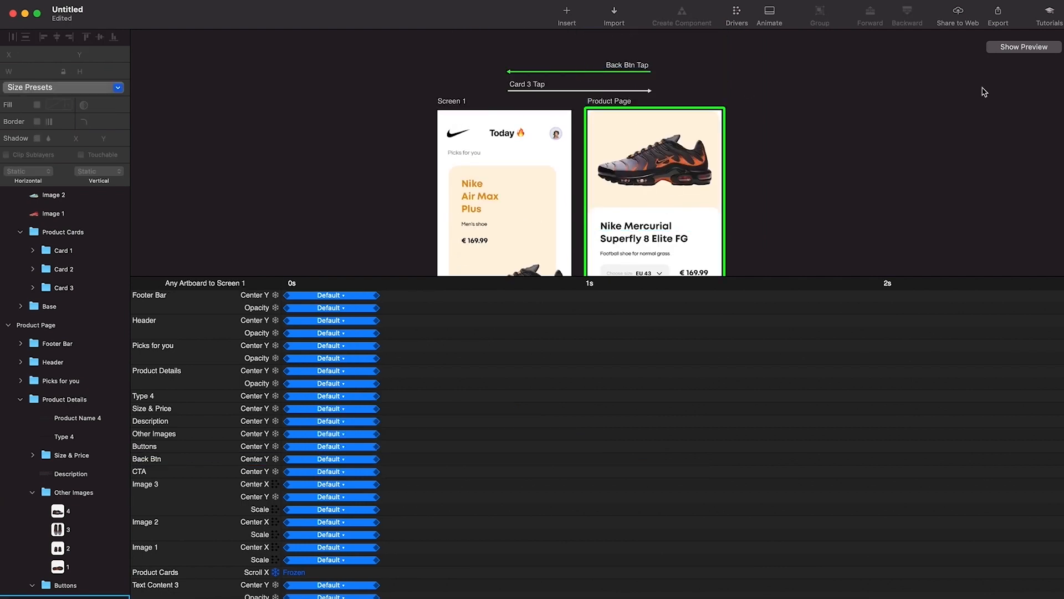
click(1000, 49)
click(936, 438)
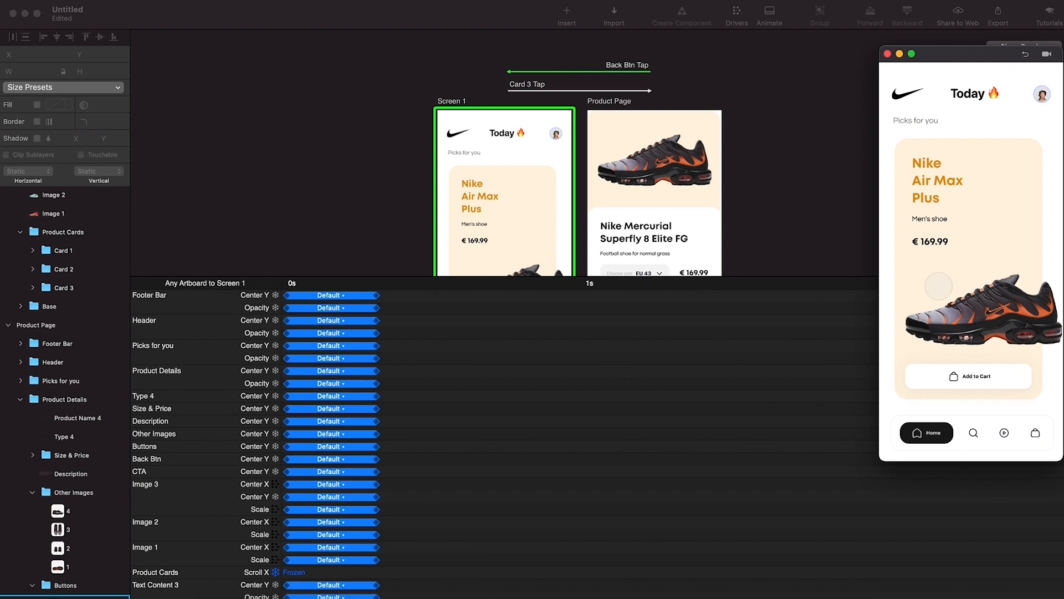
click(971, 359)
click(920, 438)
click(989, 268)
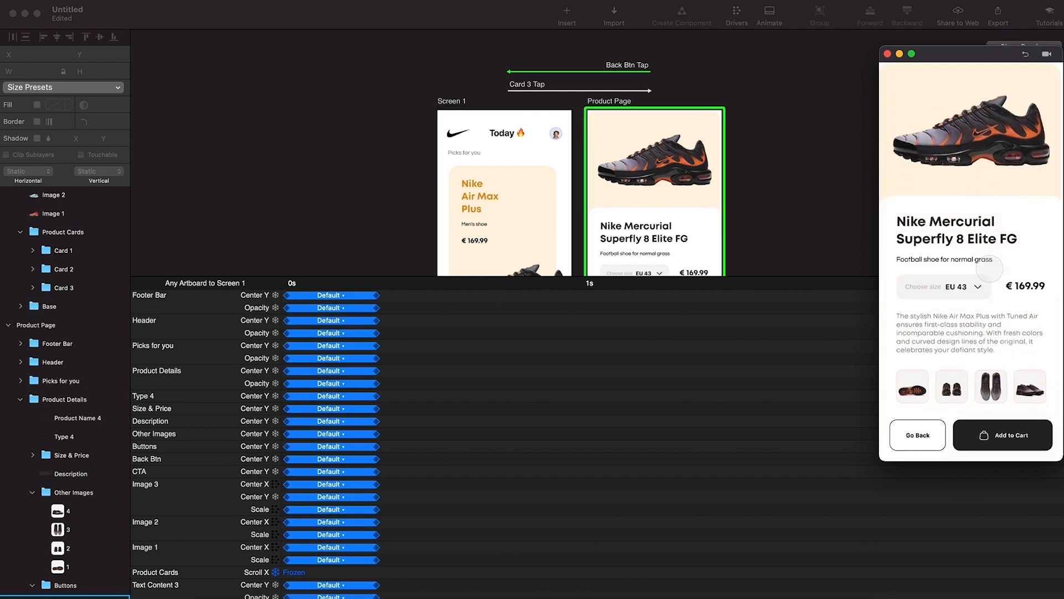
click(914, 430)
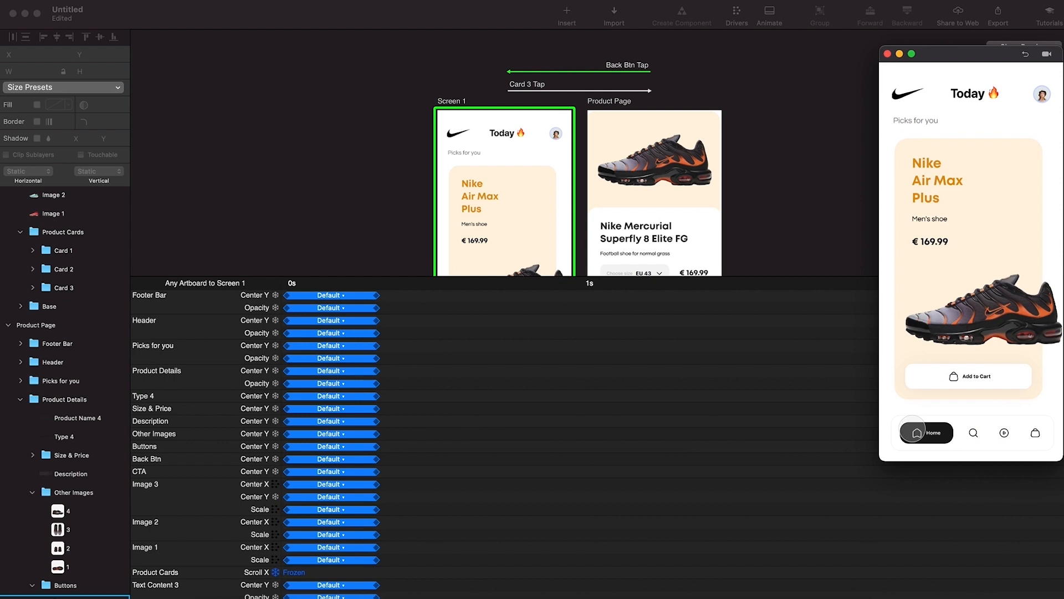
Compare the animation timings of the Card 3 Tap and Back Btn Tap transitions, checking the Product Details layers on both artboards.
click(536, 94)
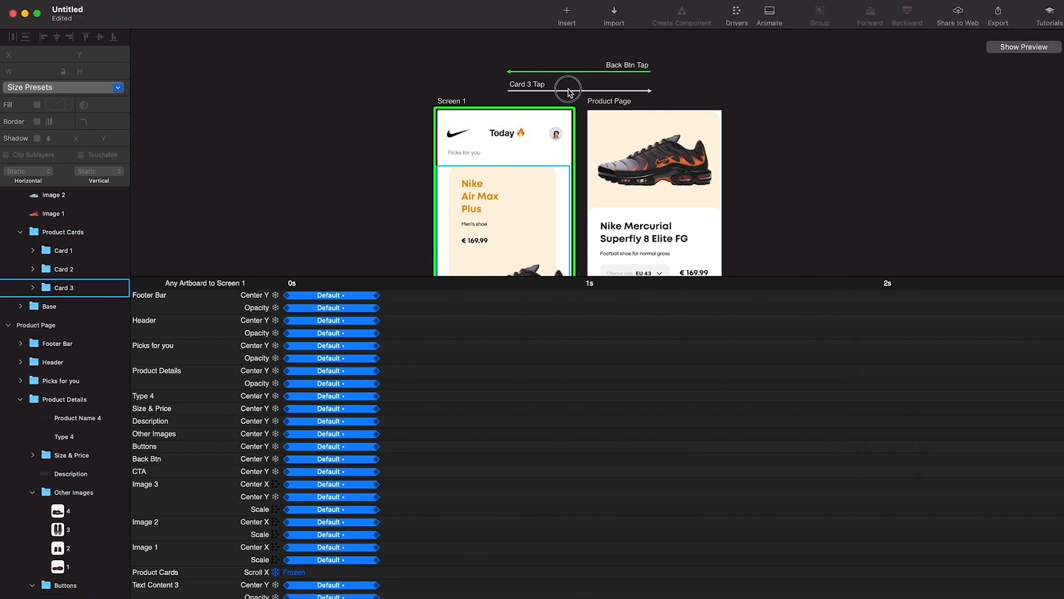
click(569, 90)
scroll(424, 466, down, 5)
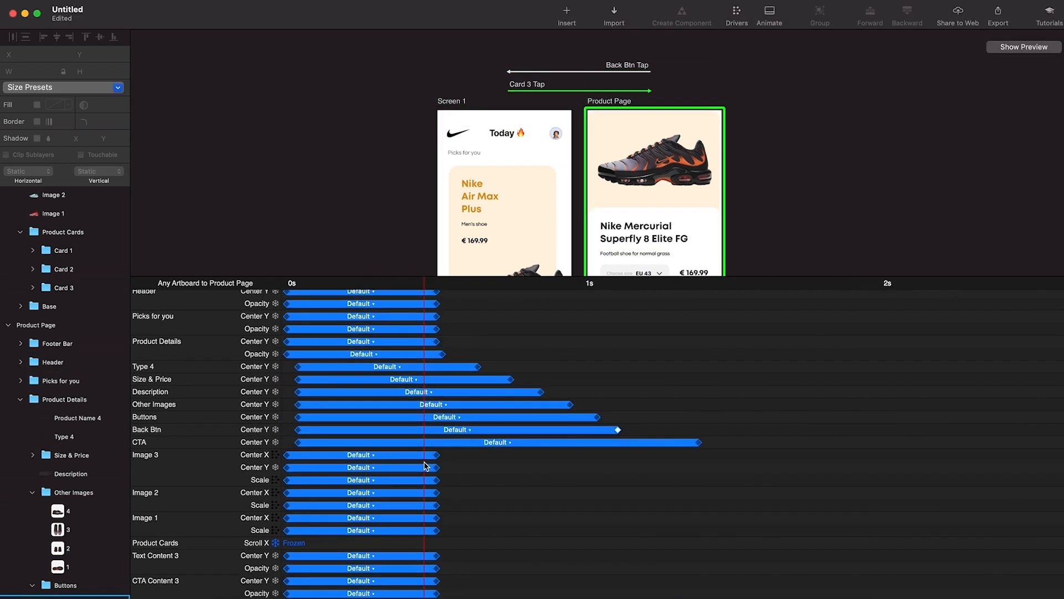
scroll(426, 466, up, 5)
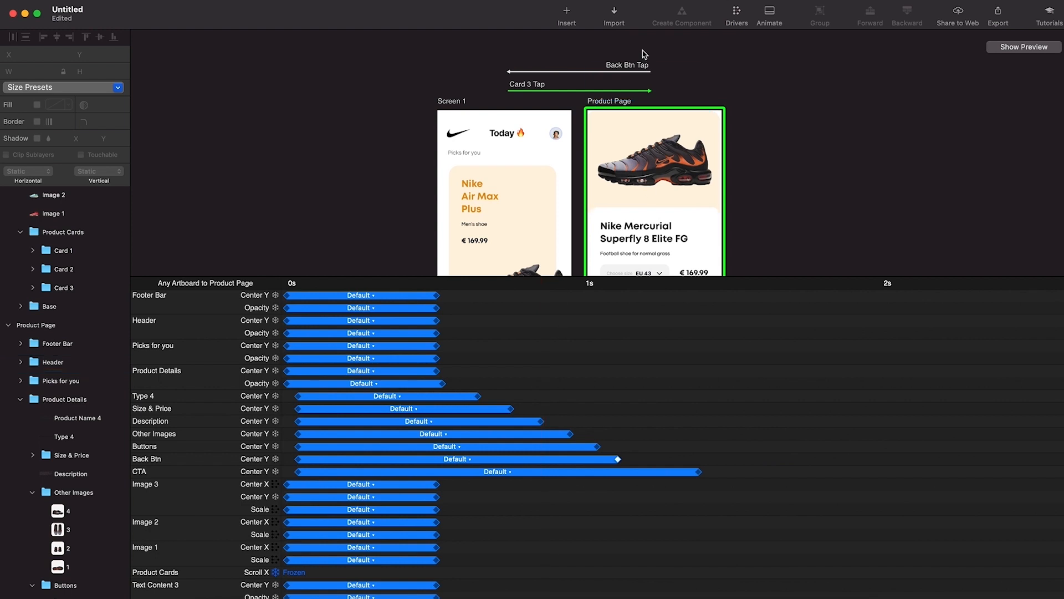
click(632, 71)
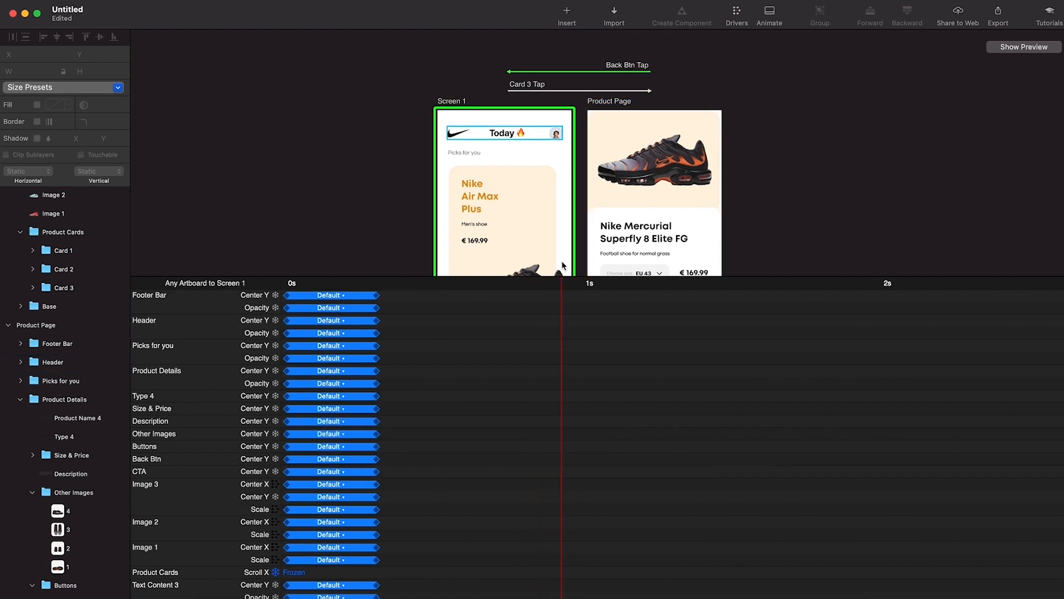
scroll(543, 193, down, 5)
scroll(544, 193, right, 2)
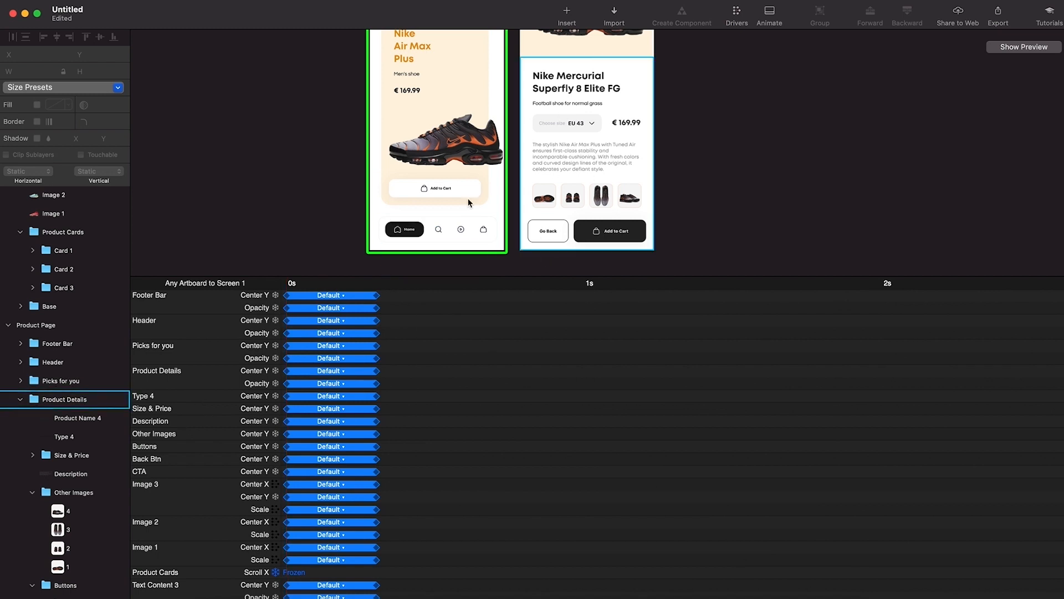
click(322, 395)
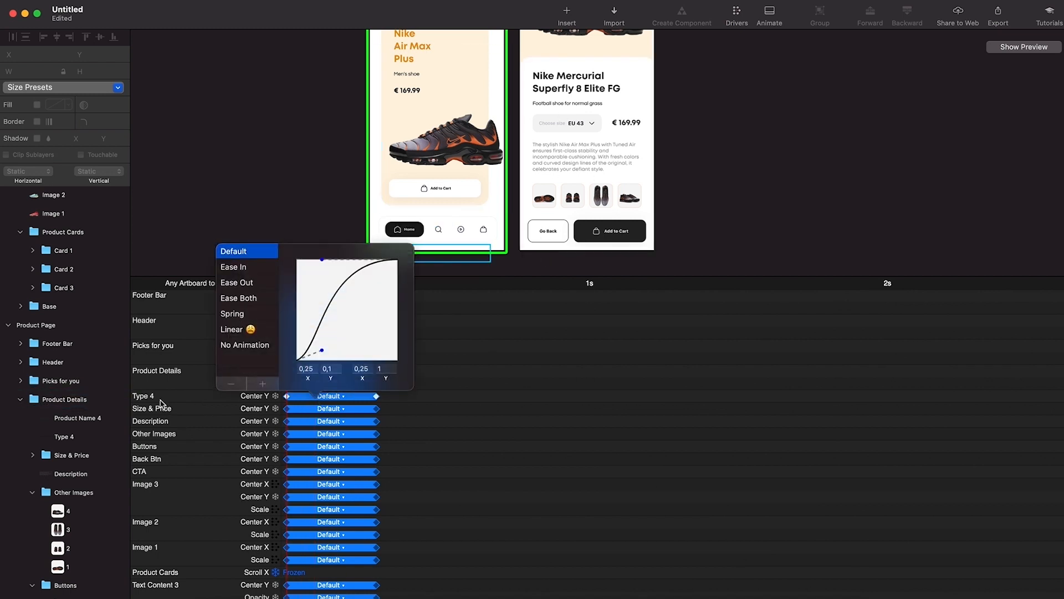
click(160, 398)
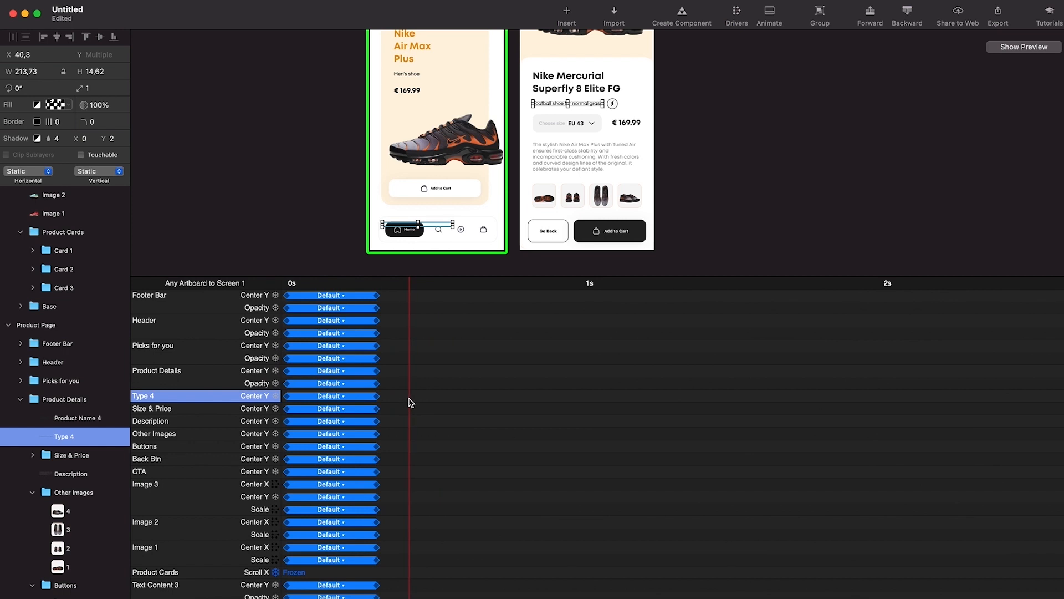
scroll(527, 209, down, 3)
scroll(527, 208, up, 2)
click(537, 194)
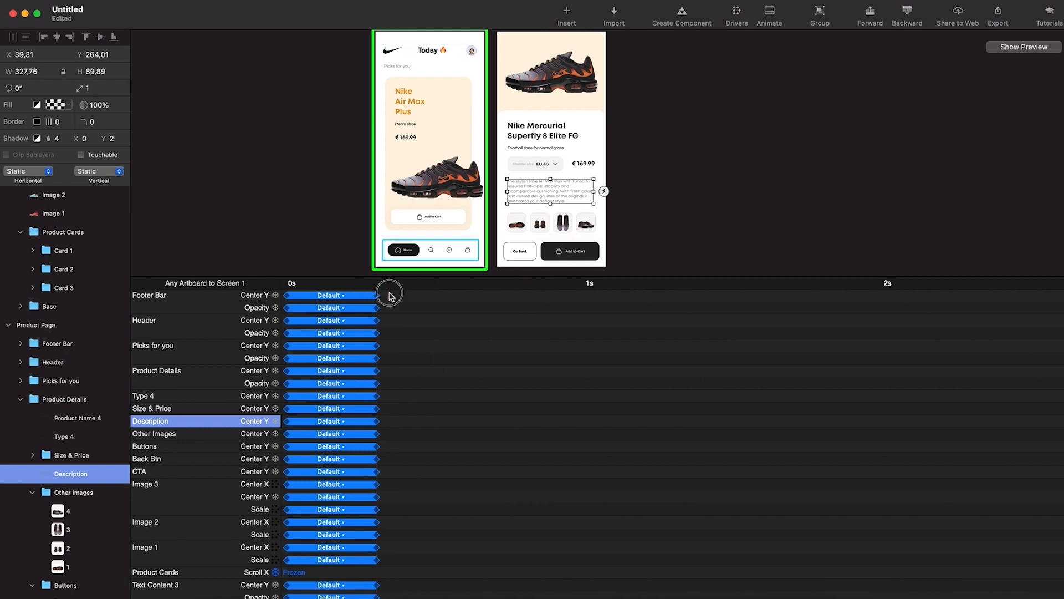
Extend all animations of the transition to Screen 1 so they end at about 0.51 s.
scroll(390, 294, down, 3)
scroll(337, 503, down, 5)
drag(377, 489, 442, 492)
scroll(442, 491, up, 7)
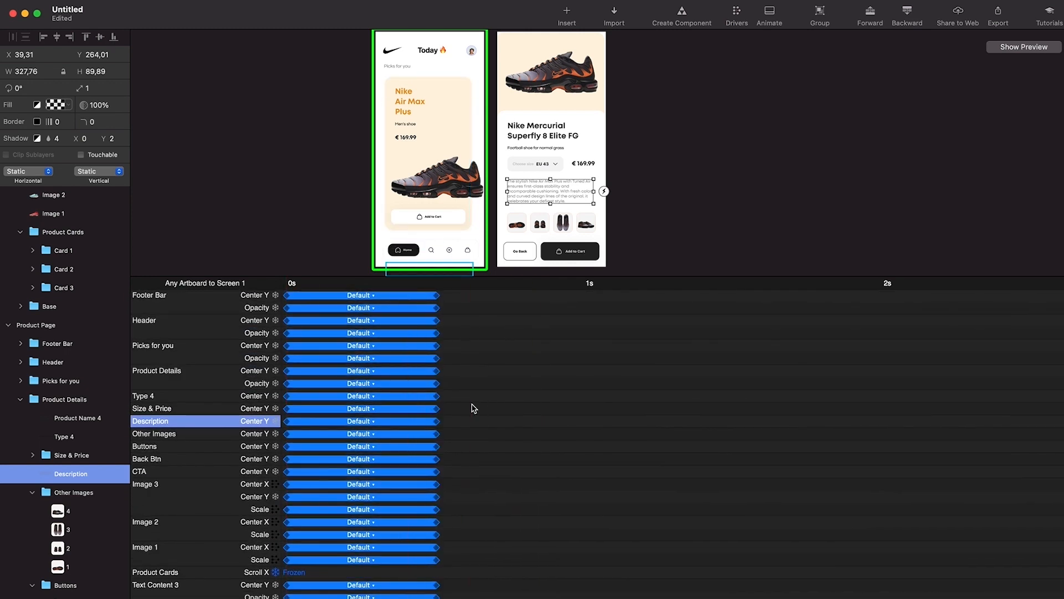
Stagger the return ends of Type 4, Size & Price, Description, Other Images and Buttons to about 0.59, 0.72, 0.84, 0.97 and 1.08 s.
drag(438, 396, 502, 409)
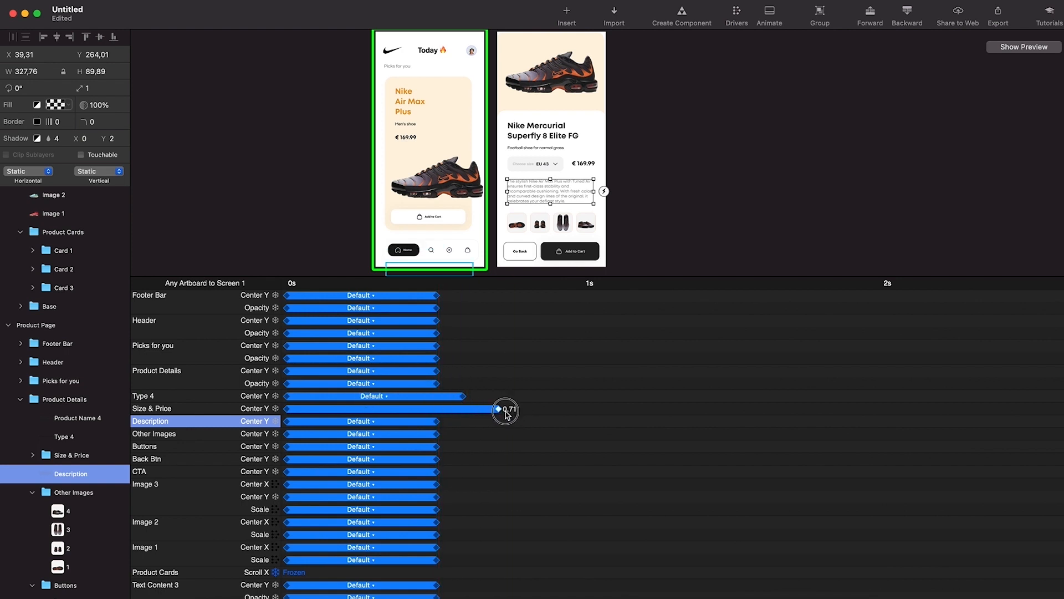
drag(439, 427, 537, 423)
drag(439, 434, 576, 434)
drag(439, 454, 609, 446)
Preview opening the Air Max Plus card and returning with Go Back to check the staggered return animation.
click(1017, 46)
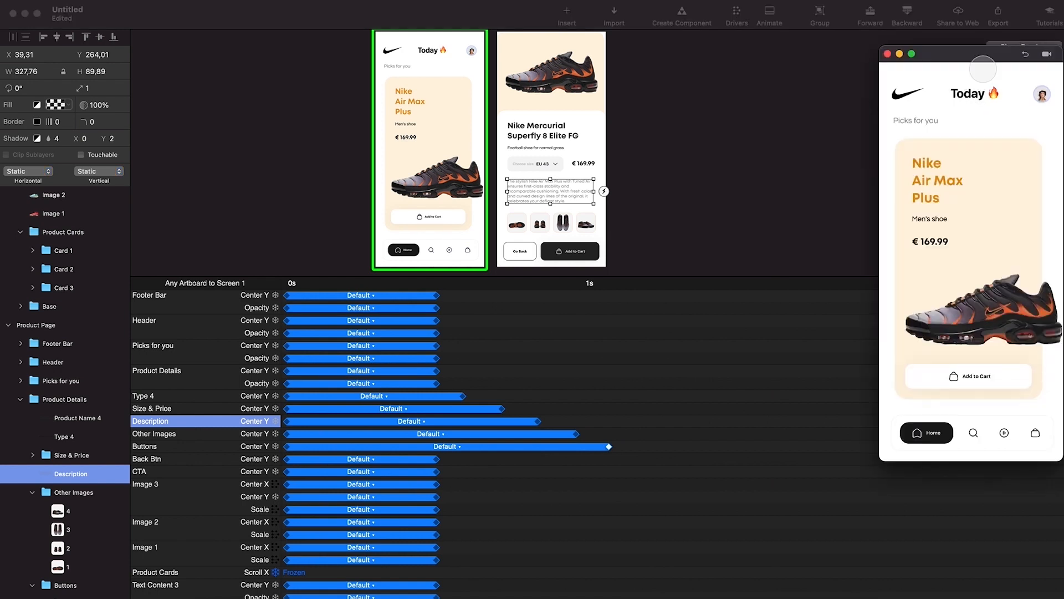
click(978, 225)
click(918, 436)
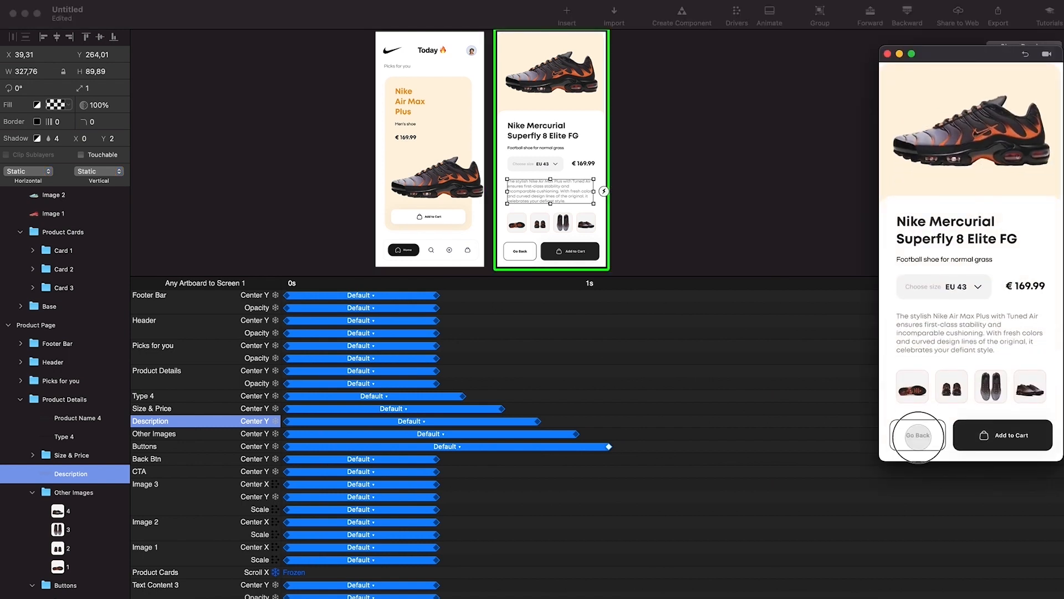
click(919, 437)
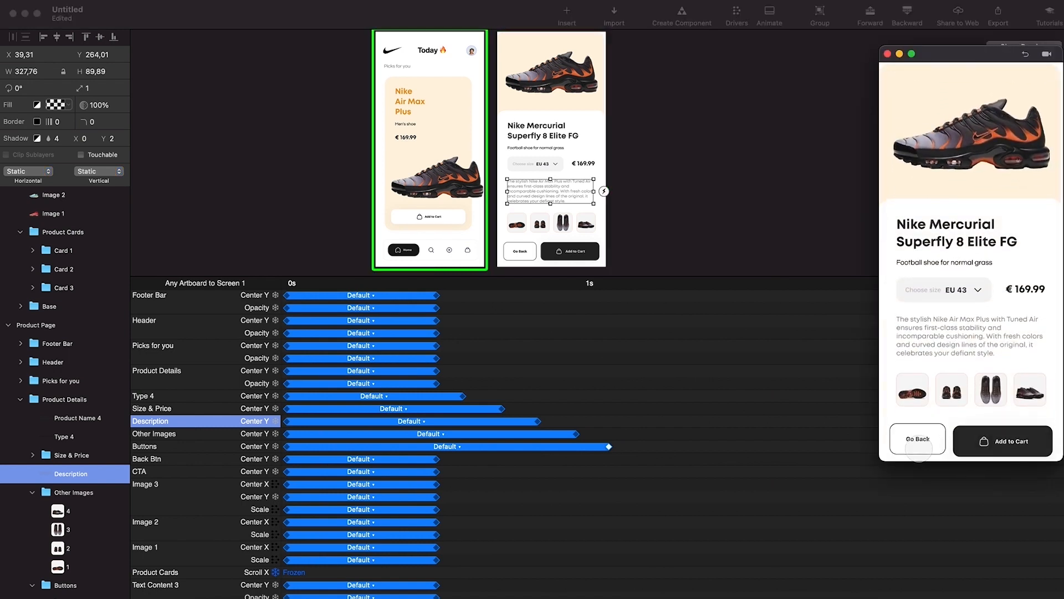
click(920, 440)
click(919, 446)
click(927, 434)
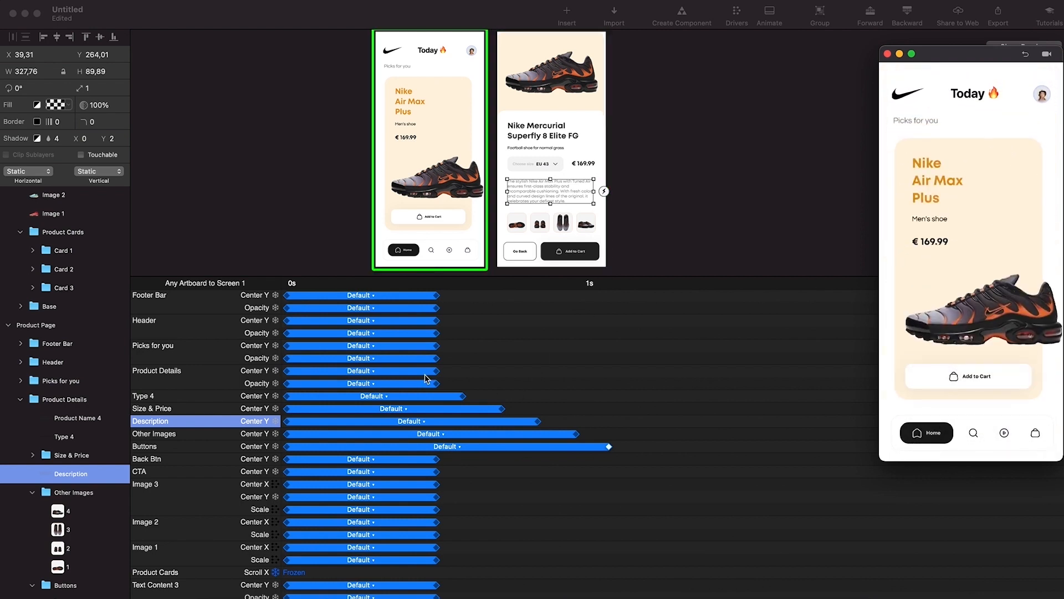
Extend Image 3's Center X, Center Y and Scale animations in the return transition to 0.92 s.
click(265, 504)
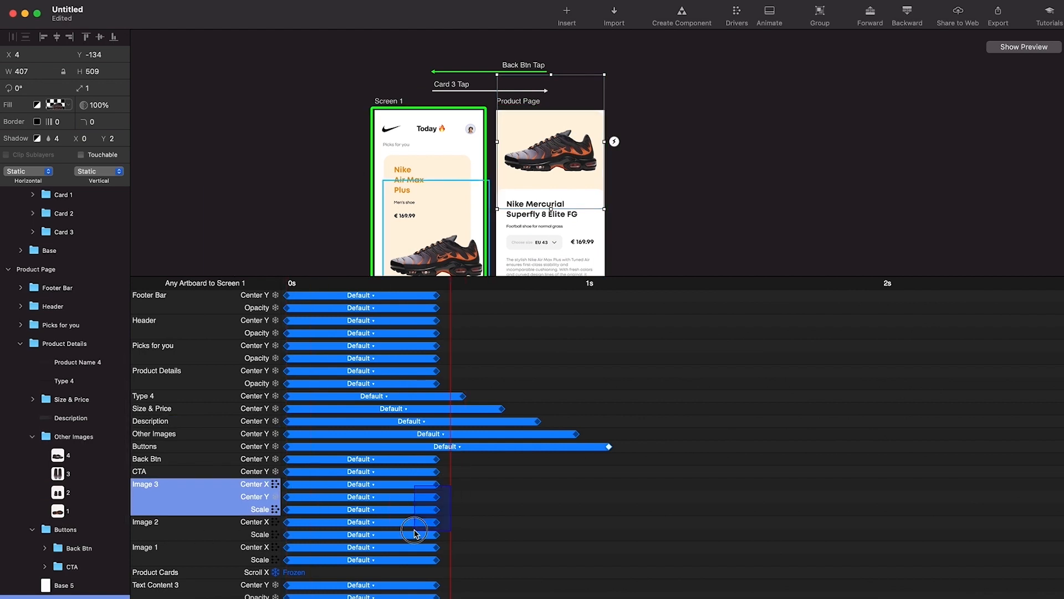
drag(437, 497, 550, 492)
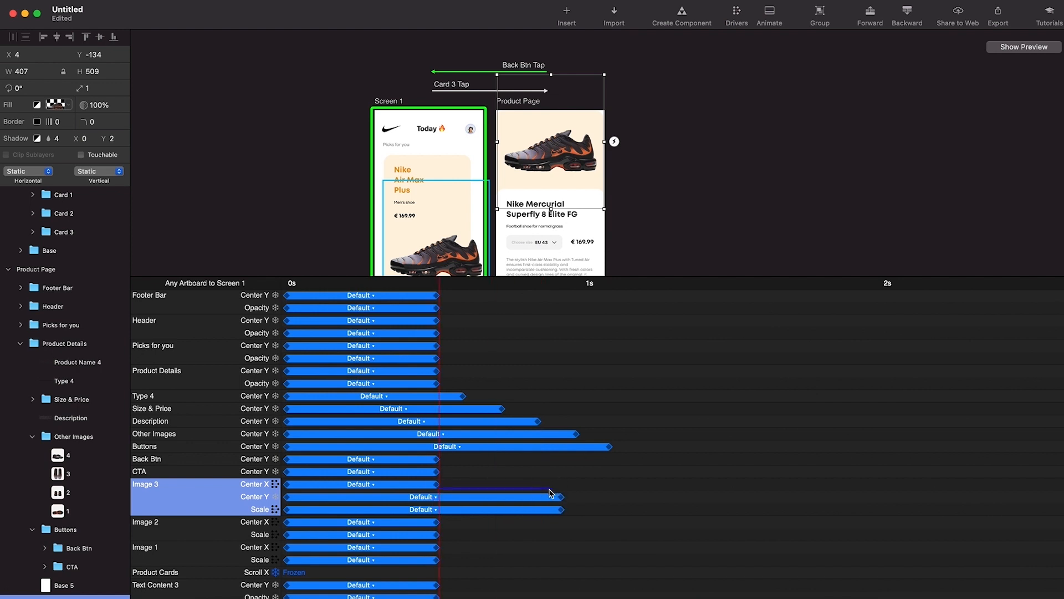
drag(437, 483, 562, 486)
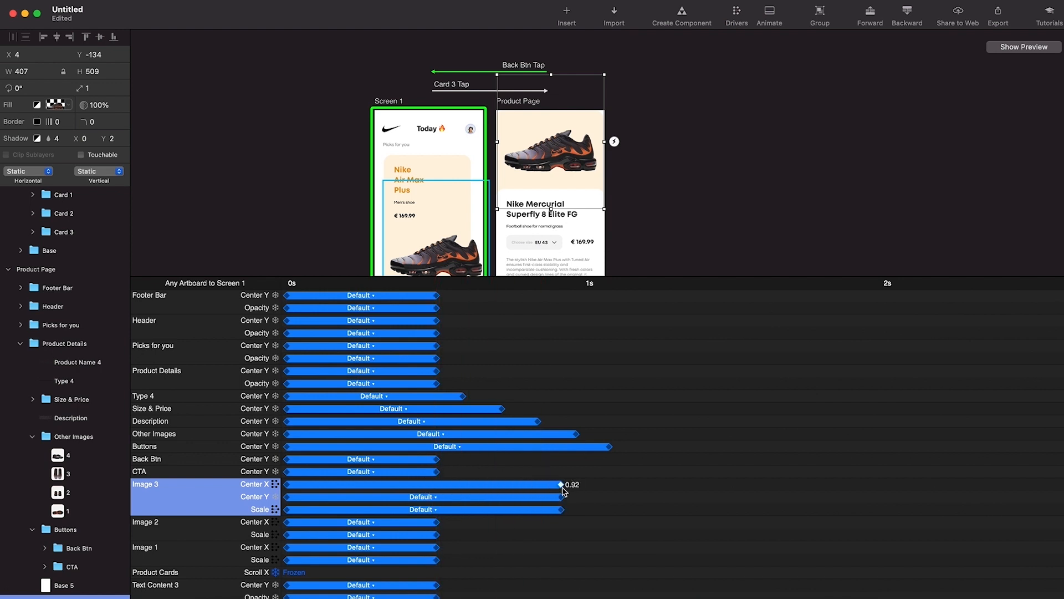
Preview the card and Go Back transitions repeatedly to check the shoe image's slower return, and leave the preview.
click(1024, 47)
click(970, 296)
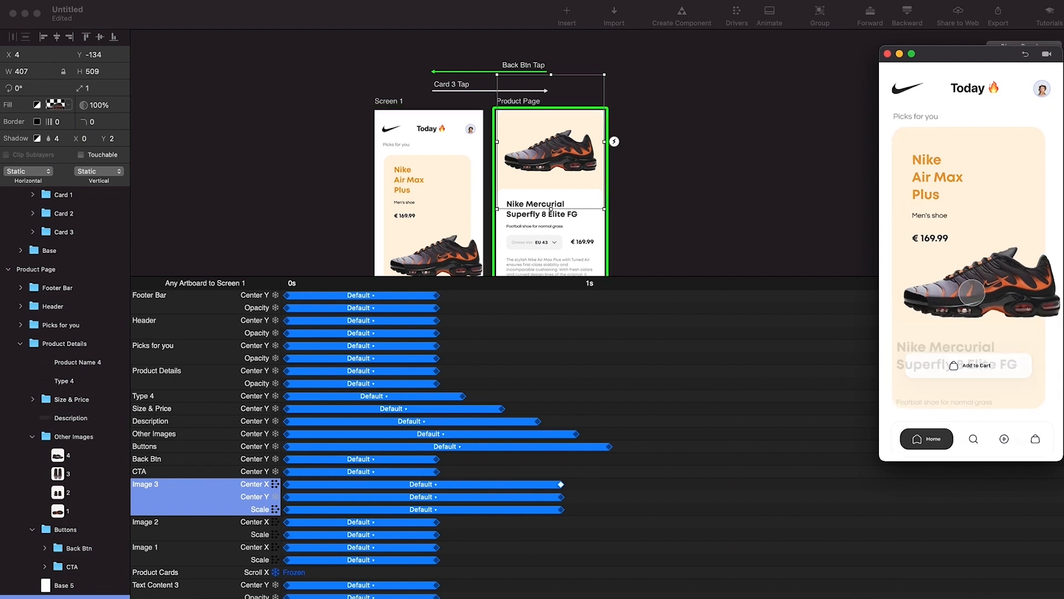
click(935, 441)
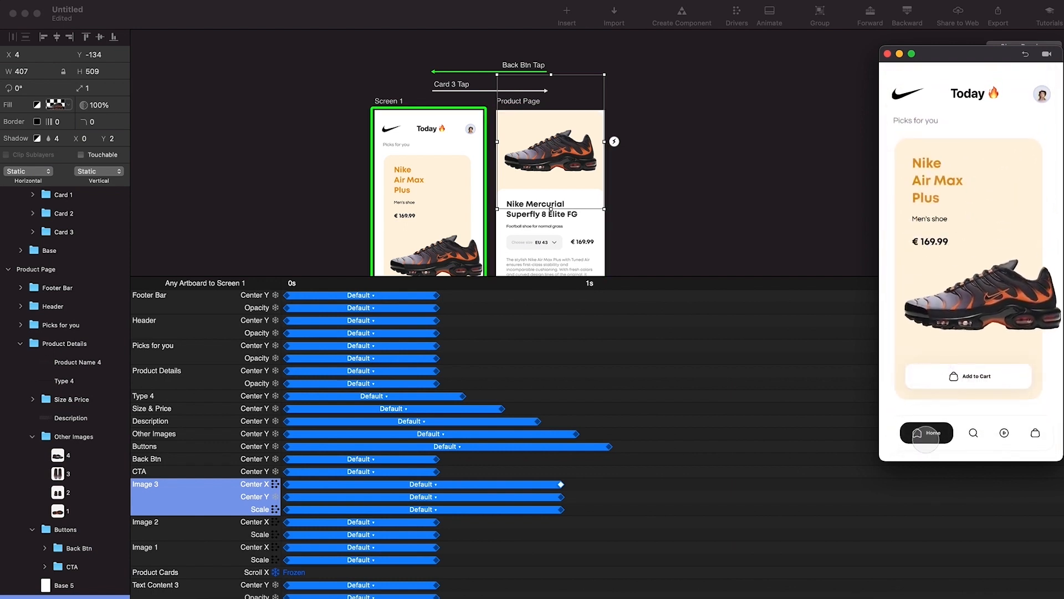
click(951, 303)
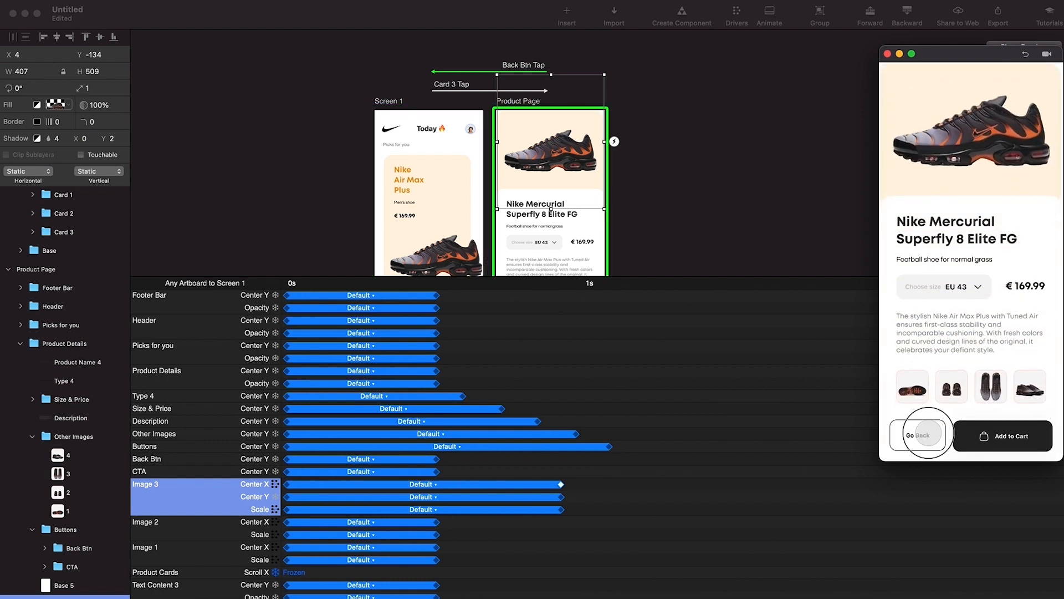
click(928, 434)
click(989, 249)
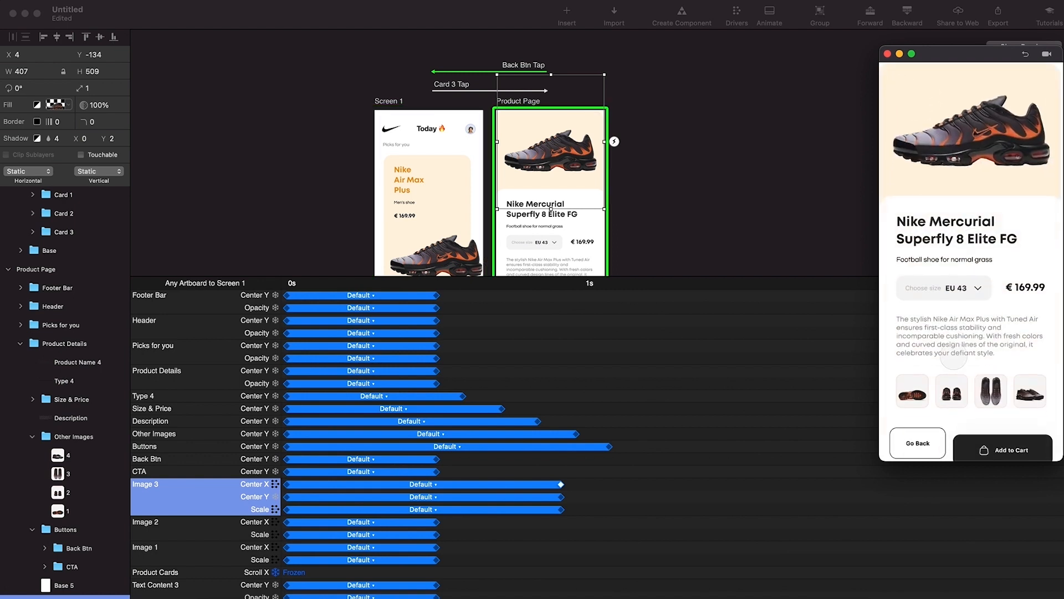
click(915, 427)
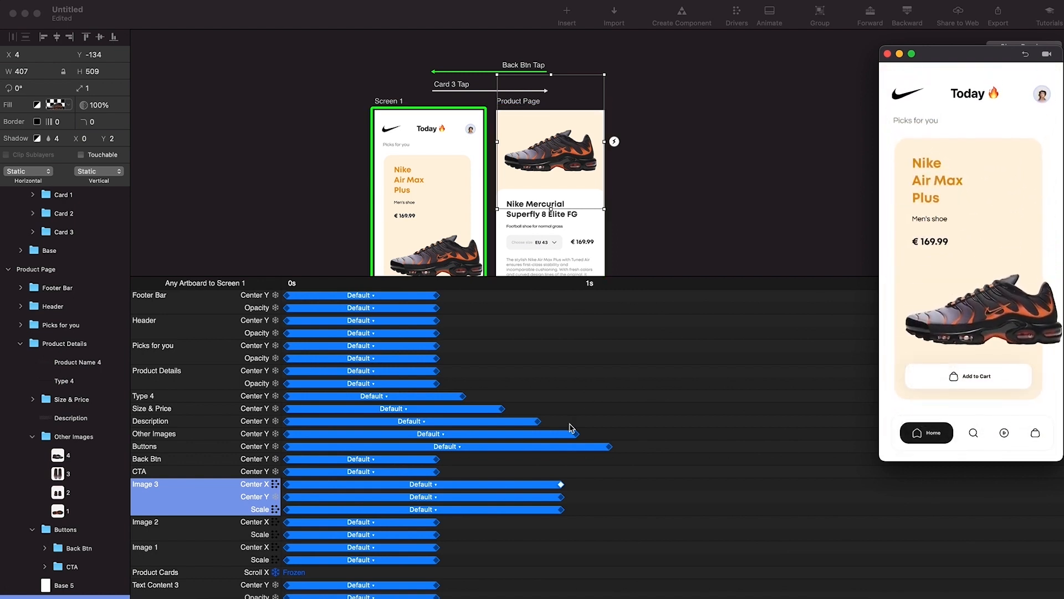
click(604, 361)
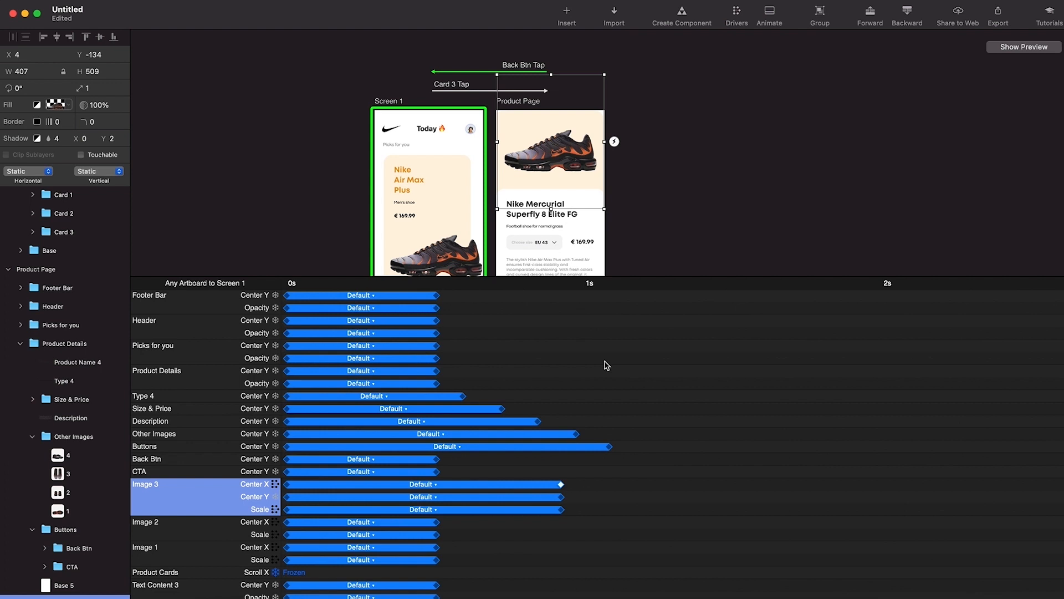
Set the easing of Image 3's Center X, Center Y and Scale animations in the return transition to Spring.
drag(577, 479, 282, 523)
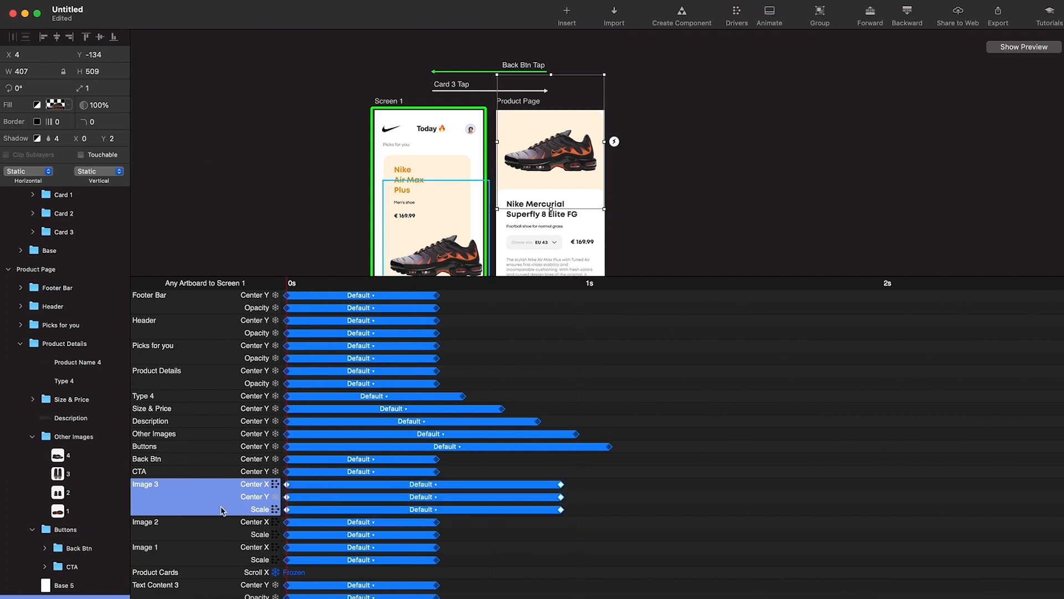
click(417, 497)
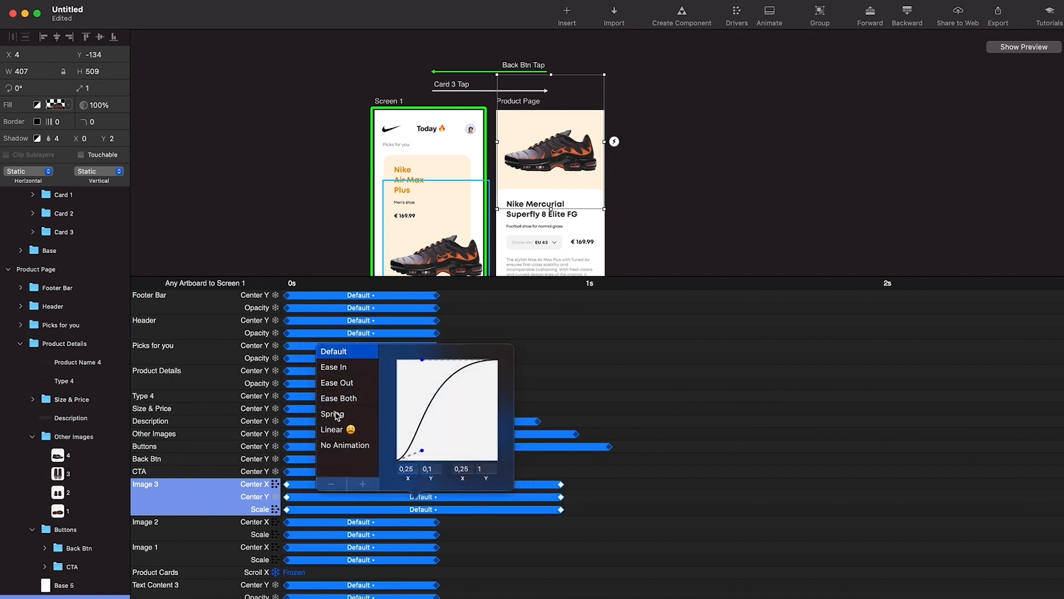
click(336, 415)
click(598, 397)
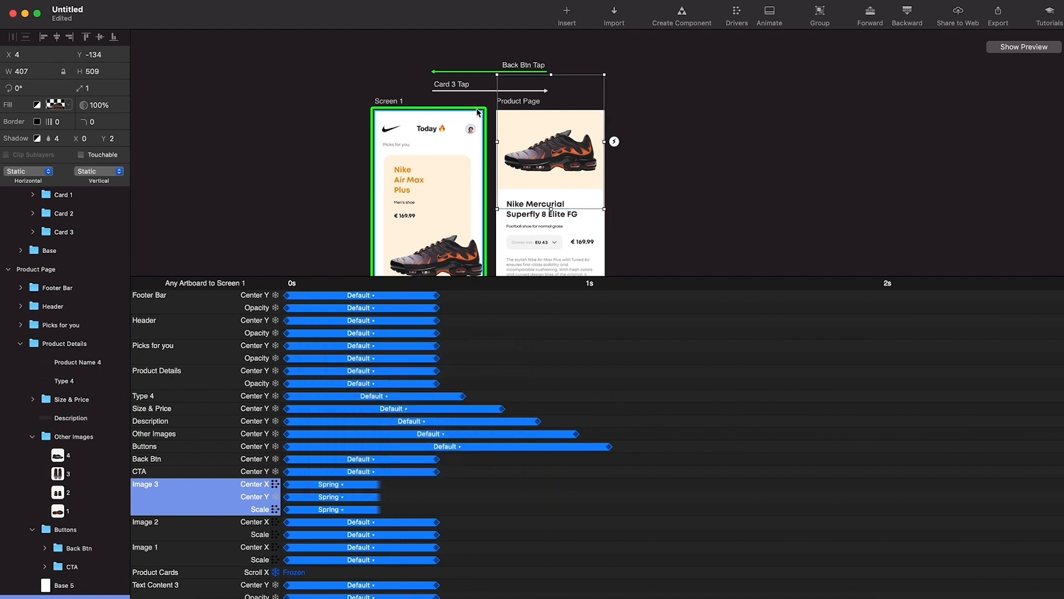
Apply Spring easing to Image 3's Center X, Center Y and Scale animations in the Card 3 Tap transition.
click(476, 90)
drag(448, 485, 279, 511)
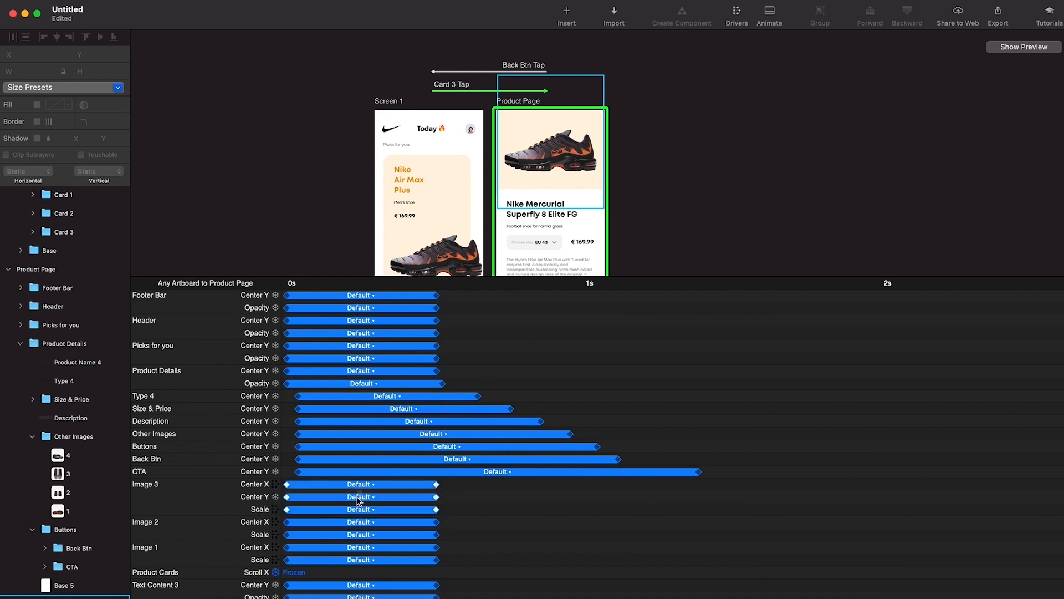
click(358, 499)
click(276, 413)
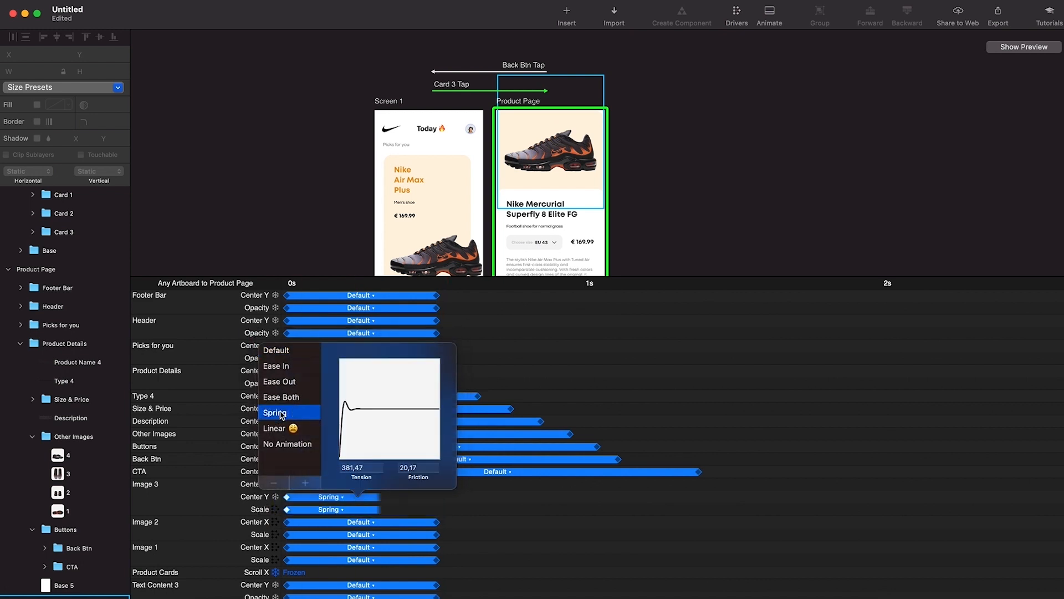
click(465, 487)
Preview opening the Air Max Plus card and returning with Go Back several times to check the shoe's spring animation.
click(1024, 46)
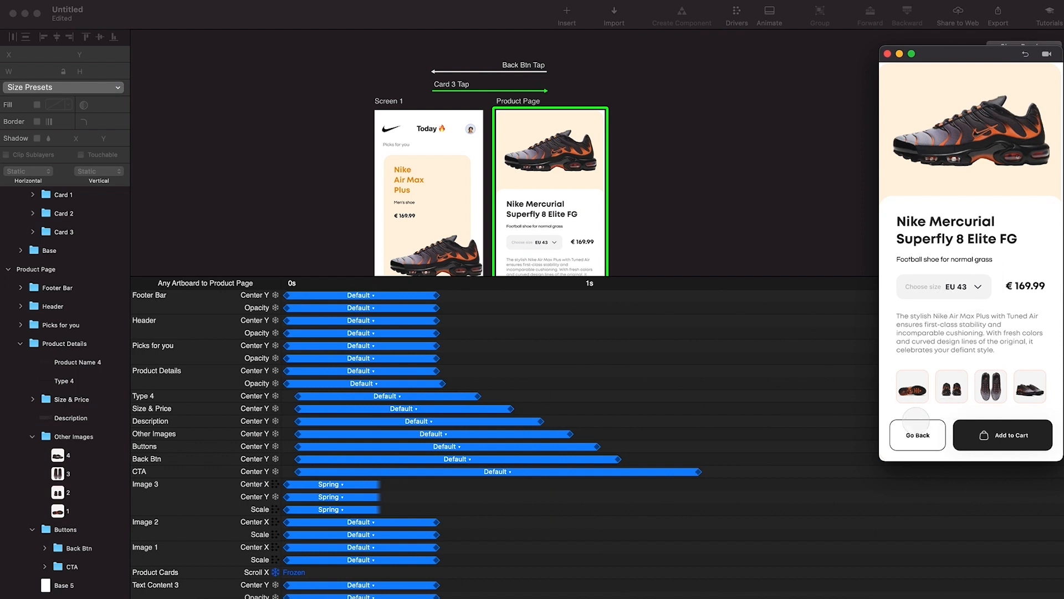
click(916, 425)
click(961, 273)
click(917, 437)
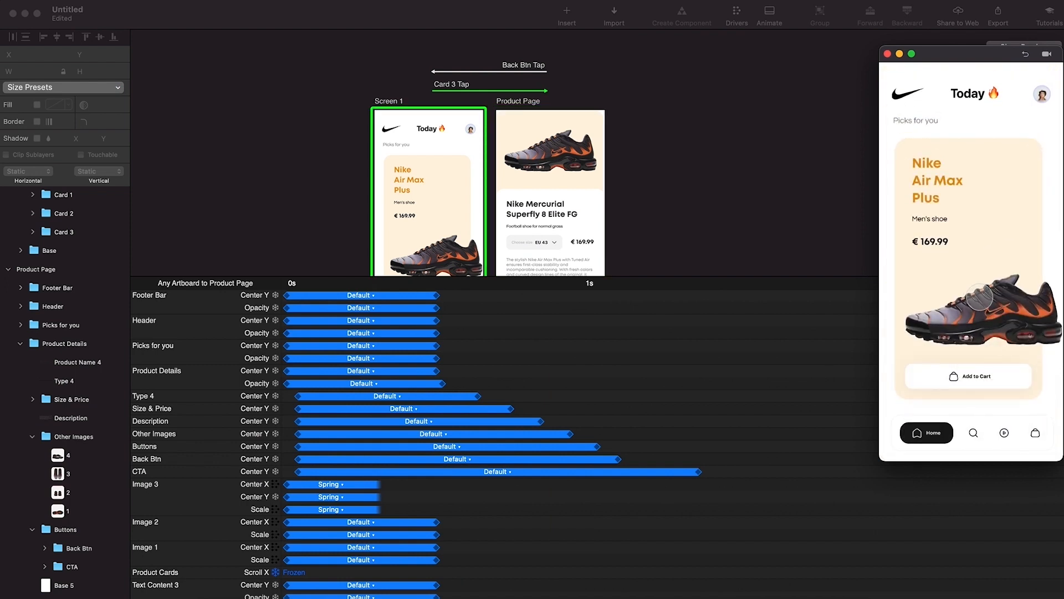
click(979, 297)
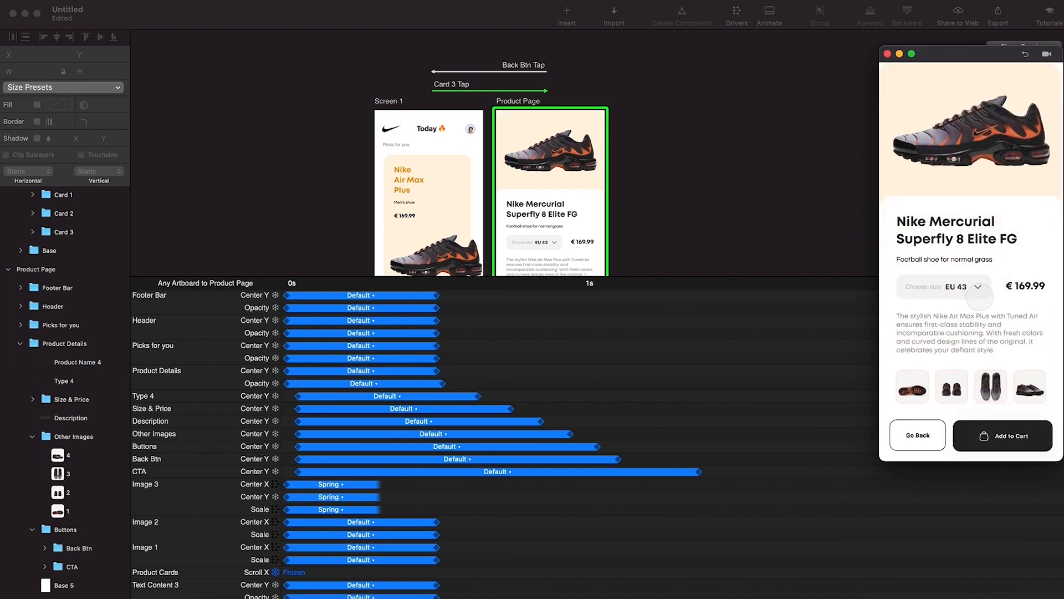
click(917, 435)
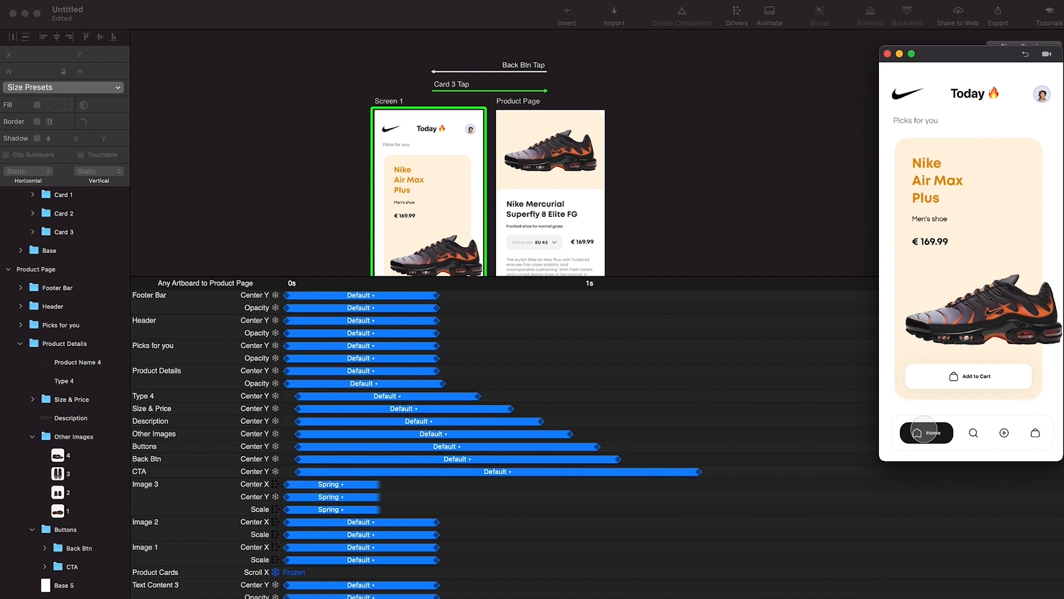
Switch to the Prototyping in Principle-Level 1 file in Figma and deselect the Product Page frame.
click(583, 597)
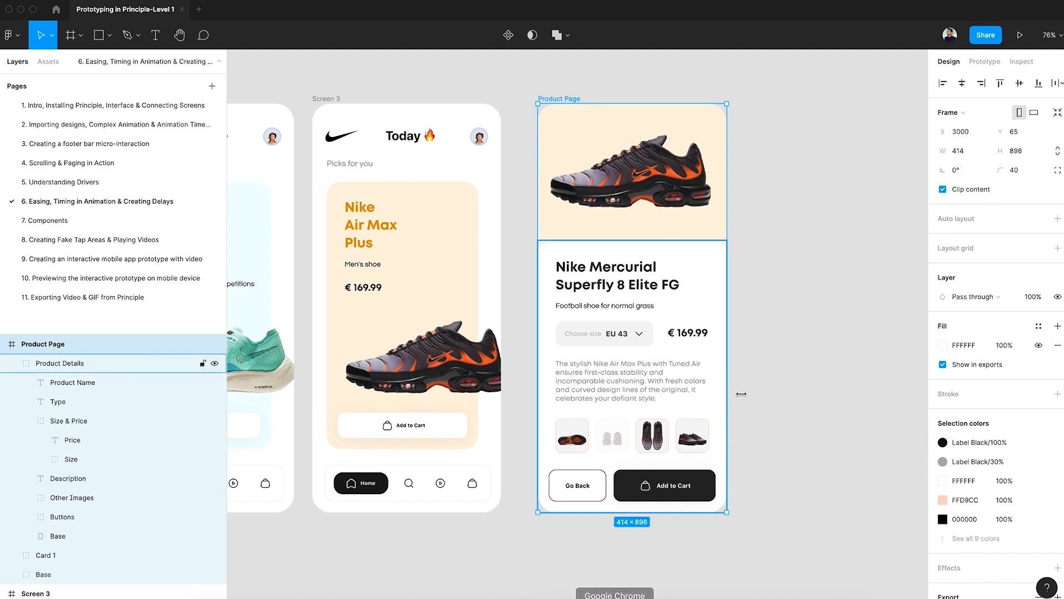
click(805, 312)
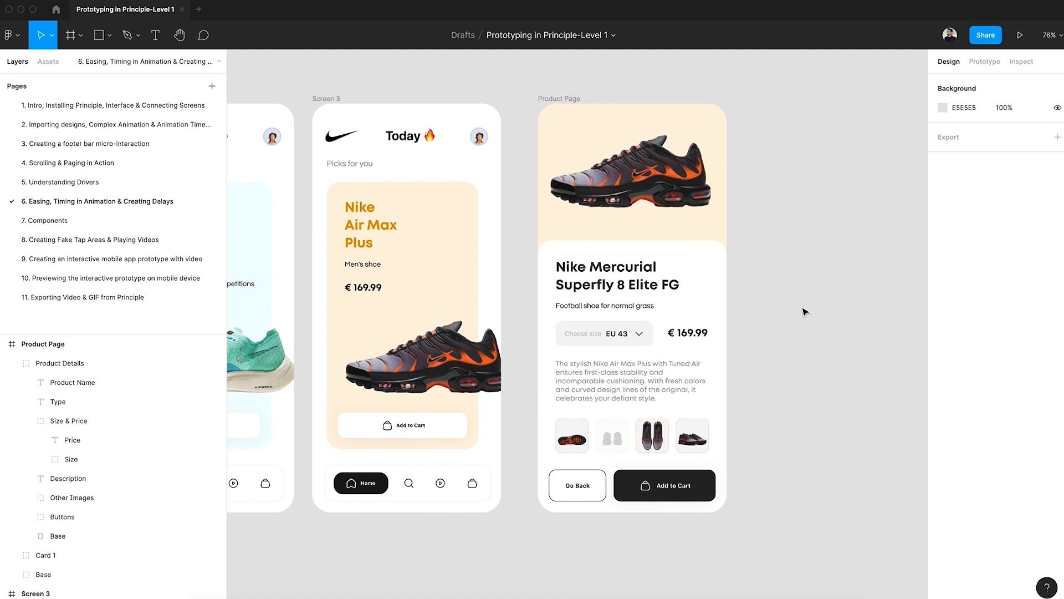